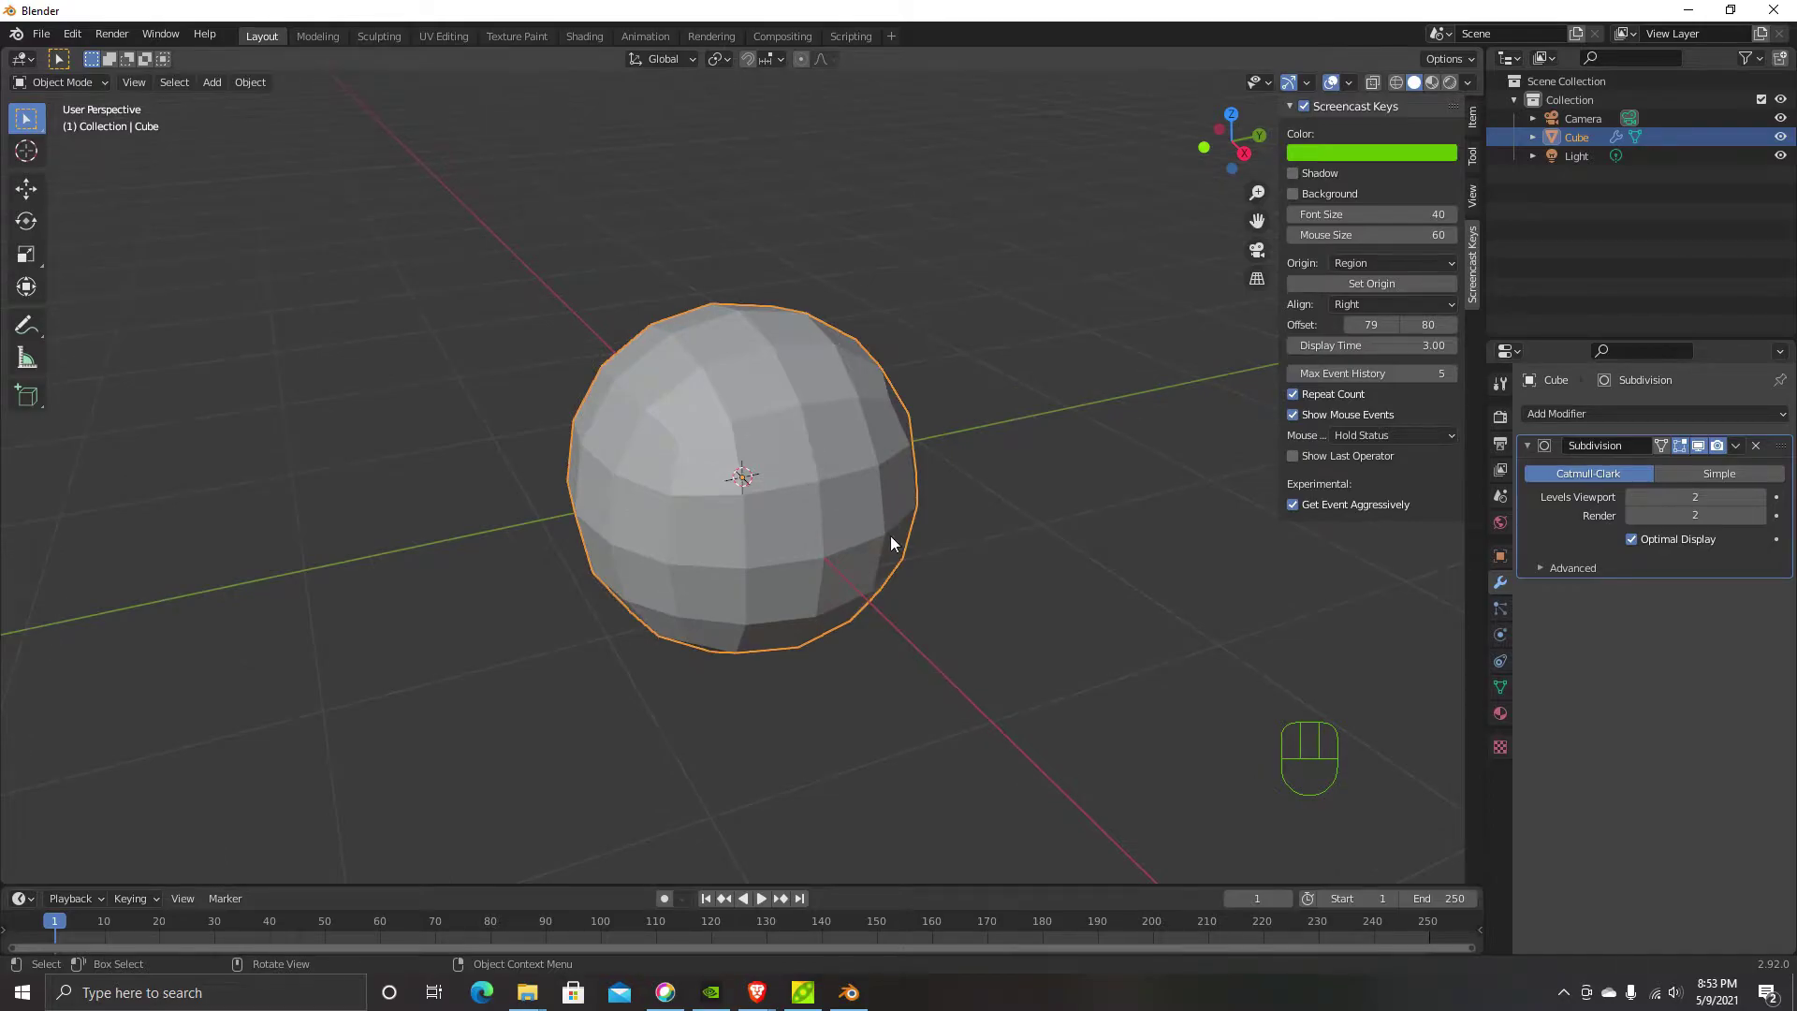
Apply the Subdivision modifier on the cube-based sphere
key(Tab)
key(Tab)
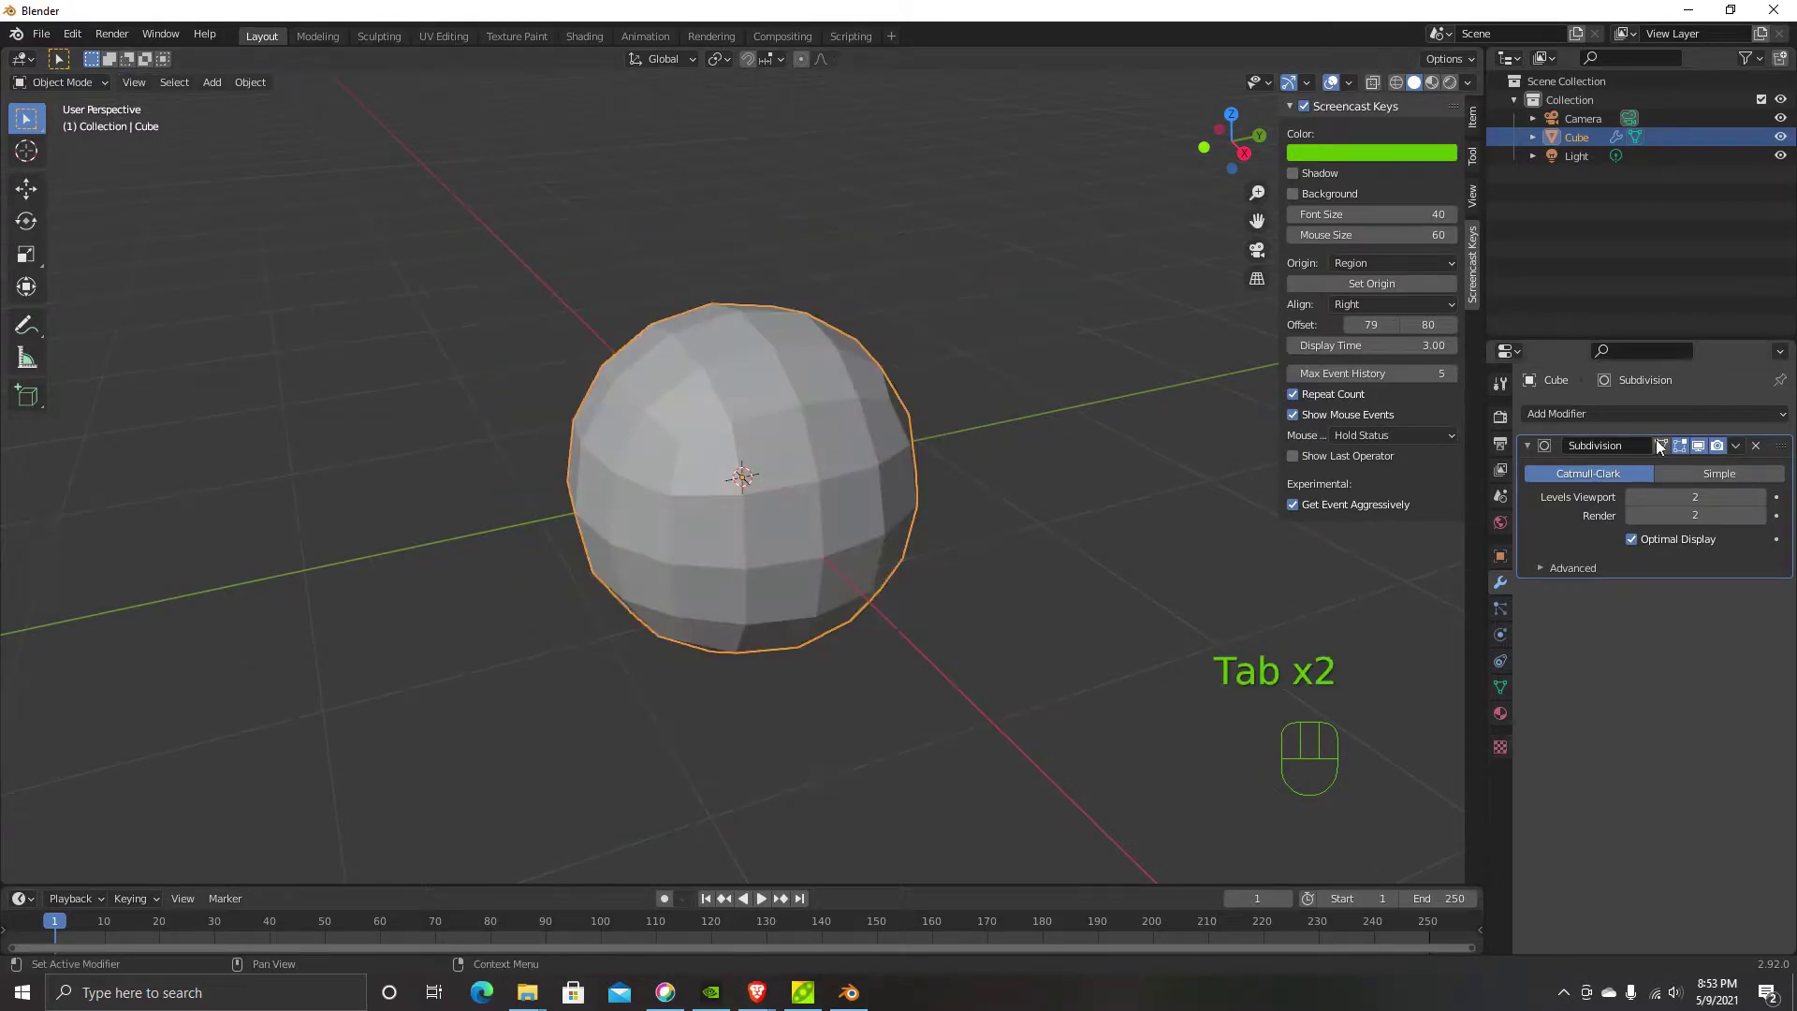
click(1733, 448)
click(1688, 466)
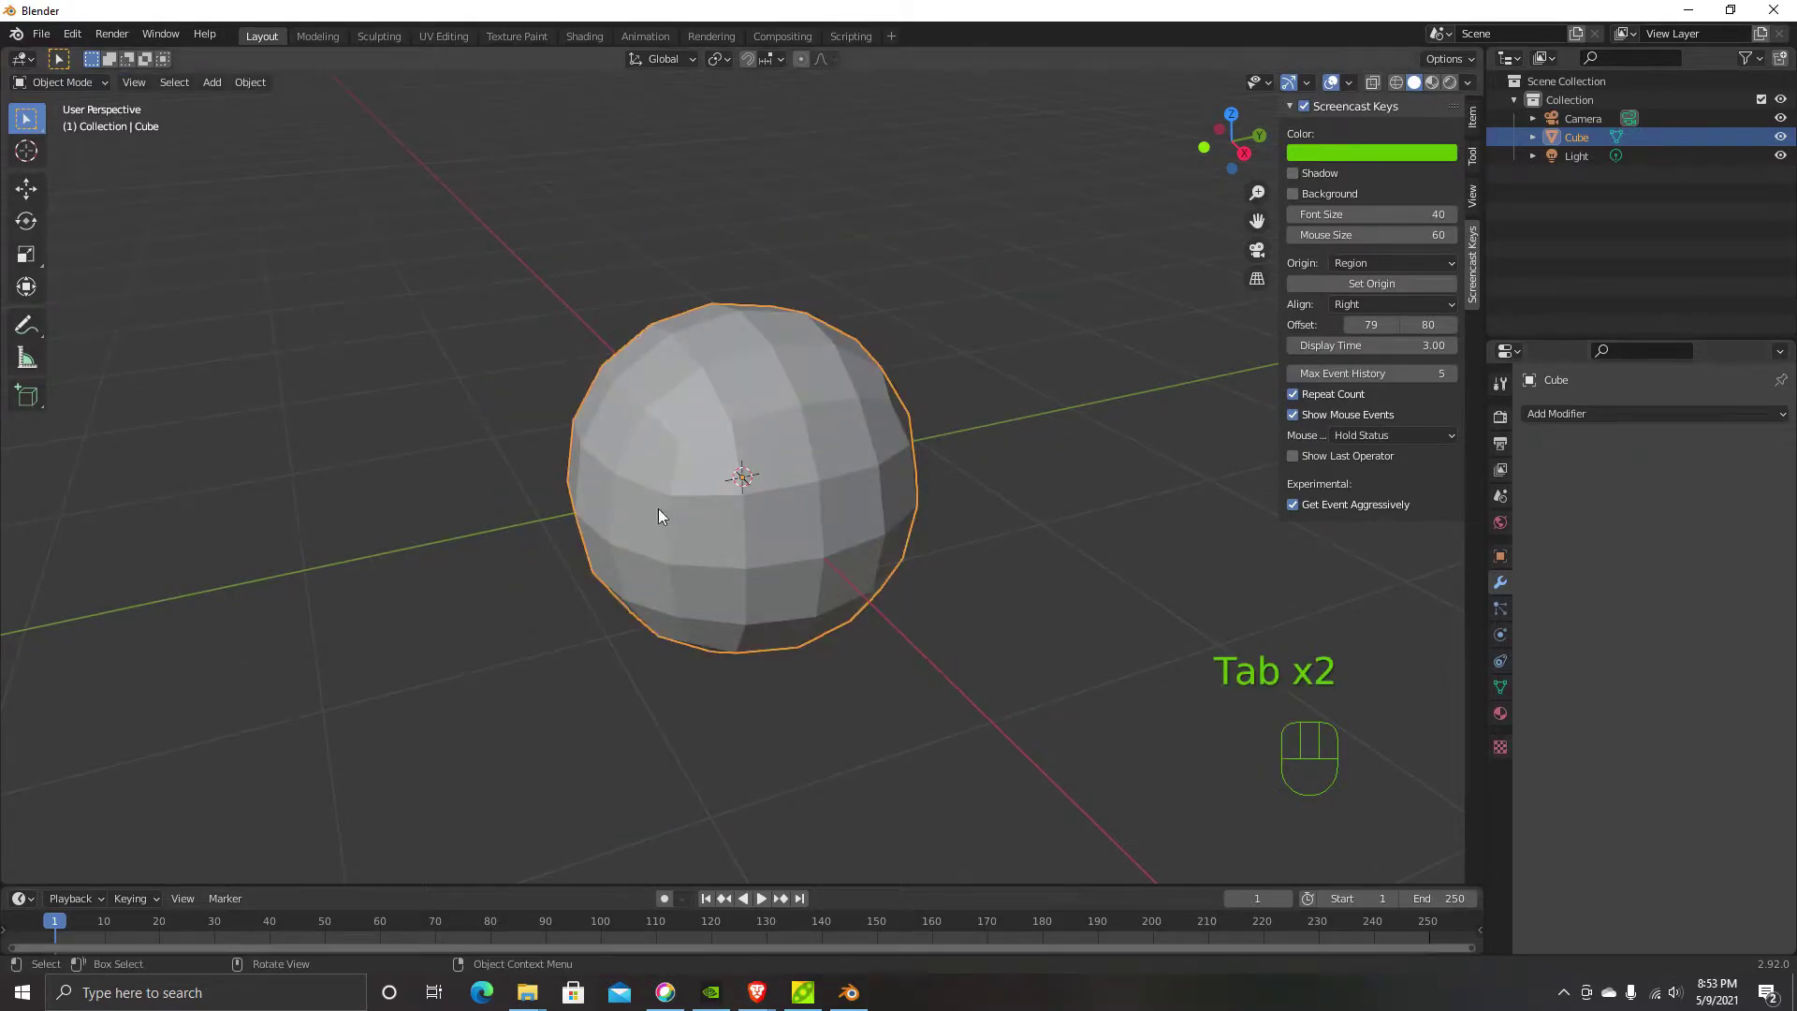
Edit the sphere's mesh in face selection mode with see-through wireframe display and deselect all faces
key(Tab)
middle_drag(721, 505, 824, 585)
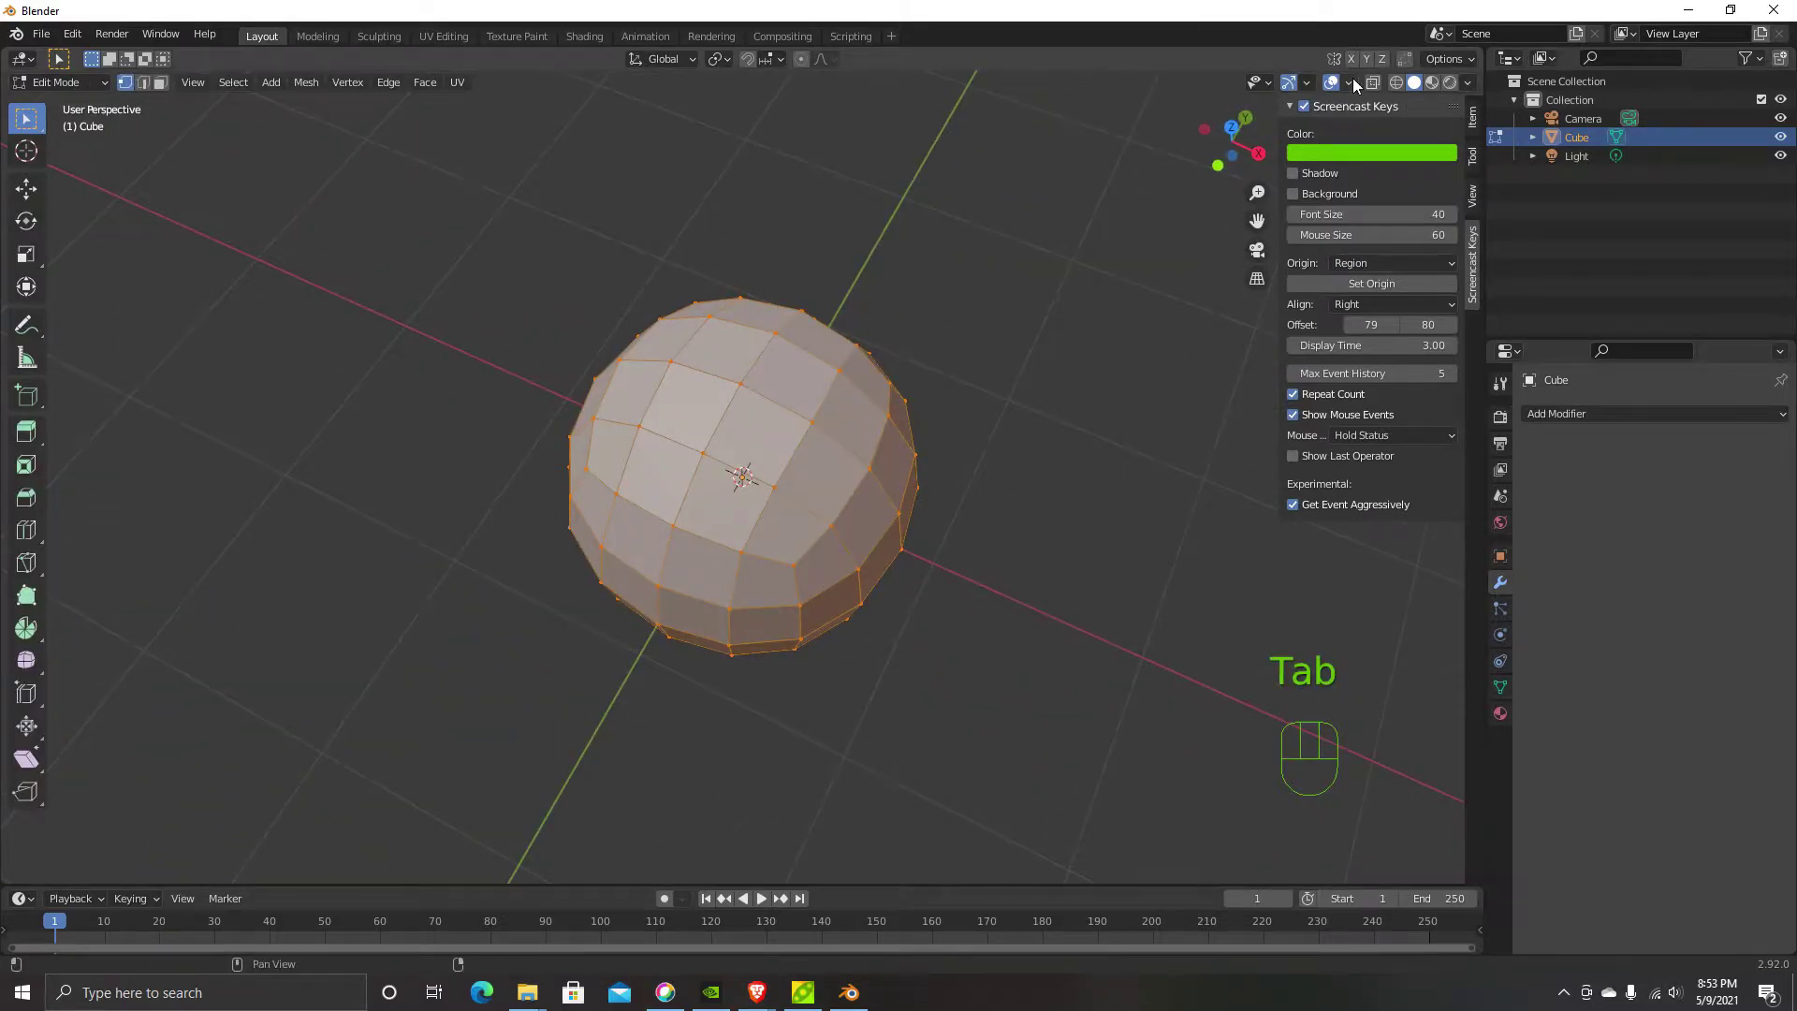
click(1351, 84)
click(1072, 385)
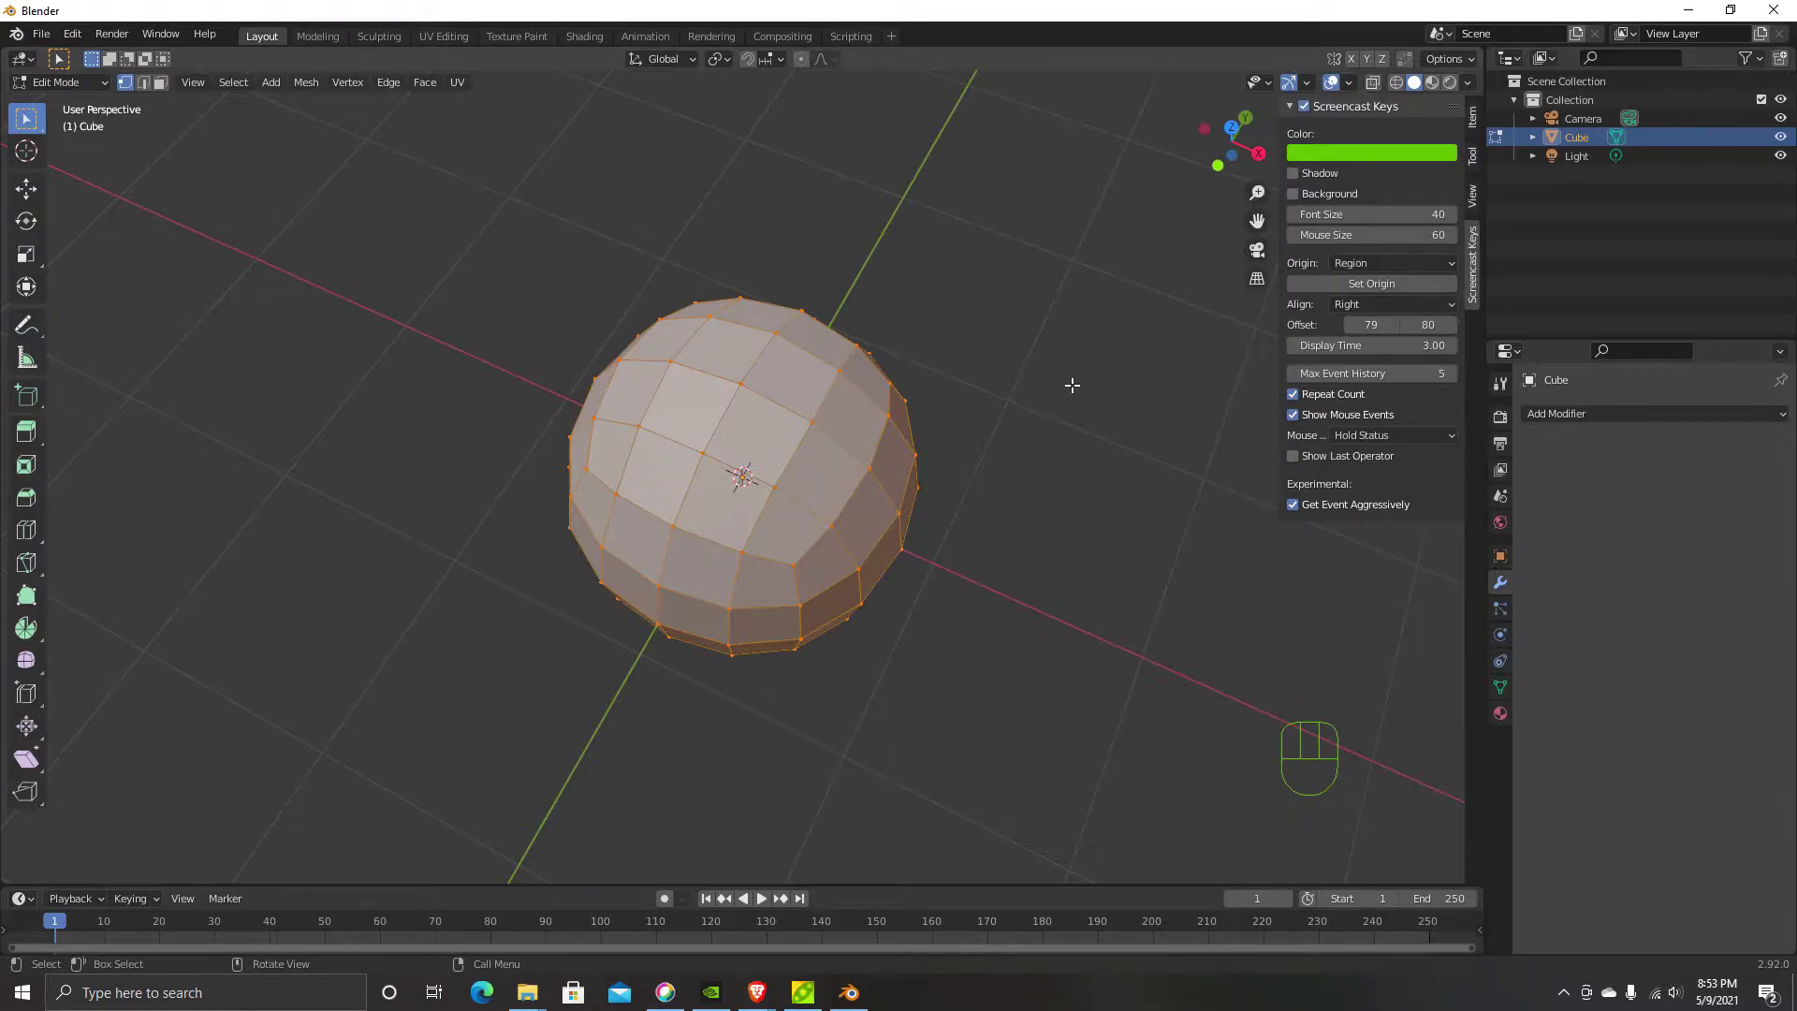
key(3)
middle_drag(844, 474, 915, 481)
key(3)
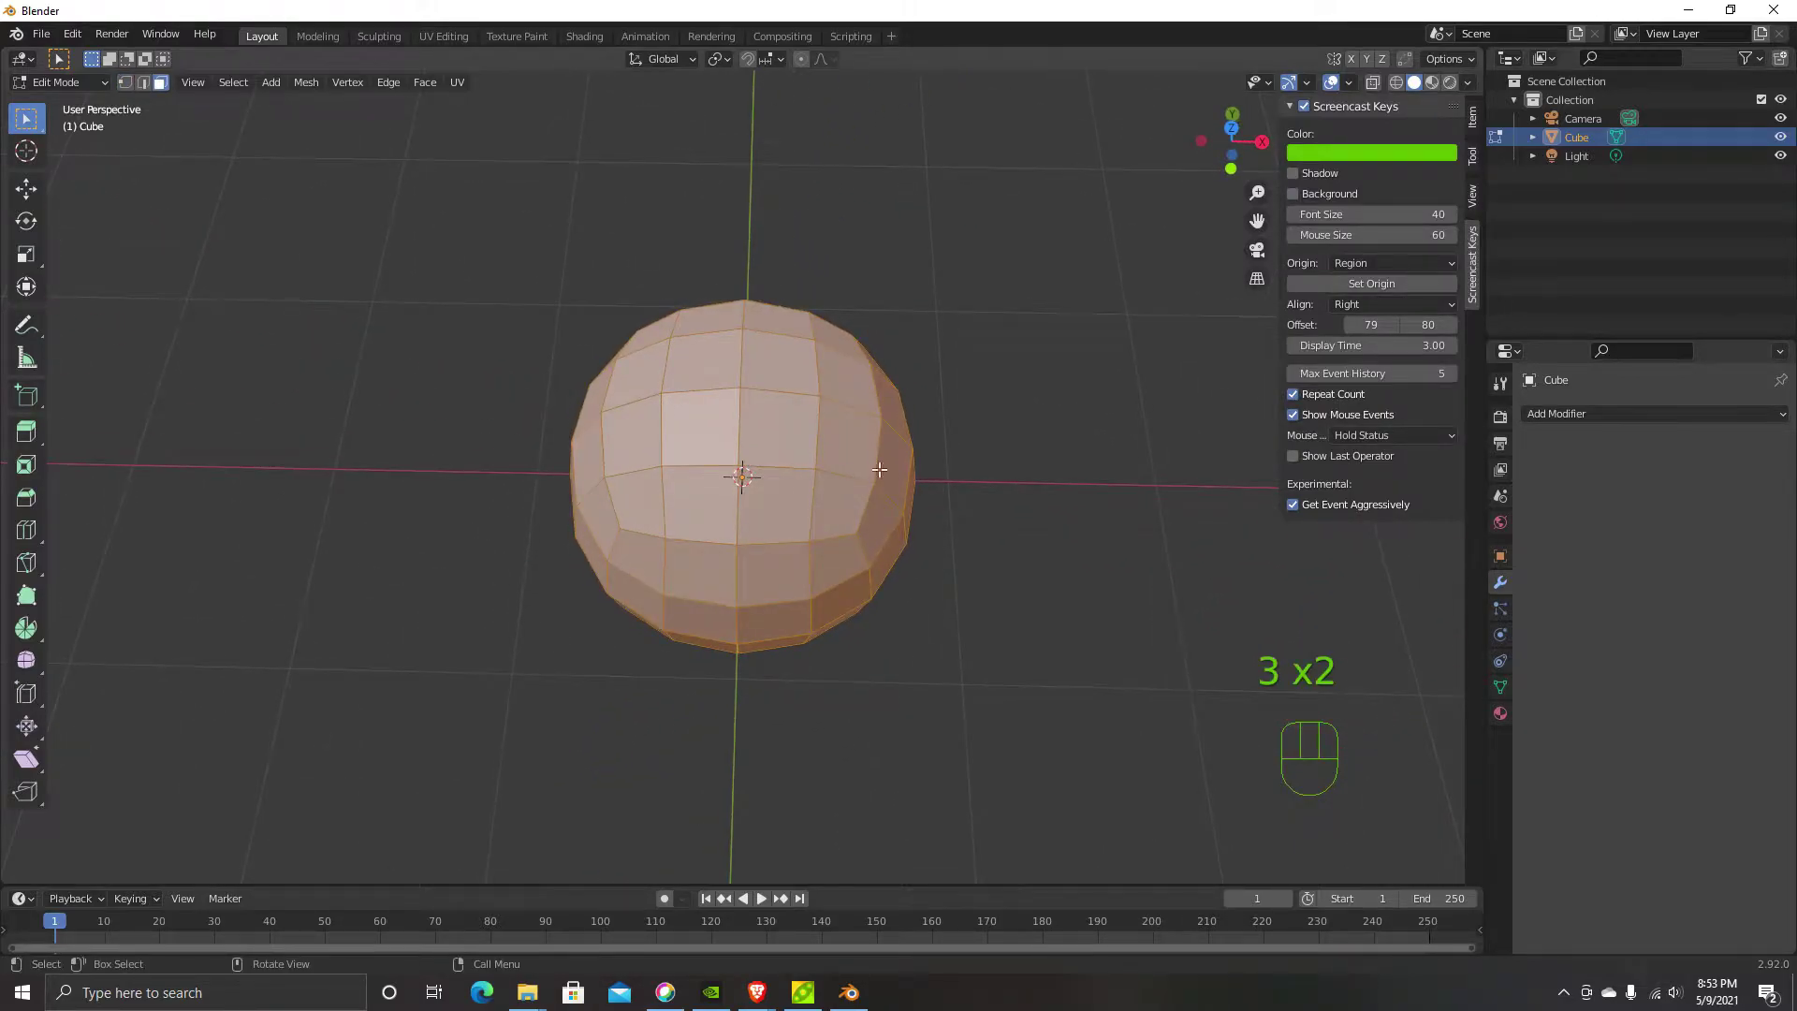
click(1373, 82)
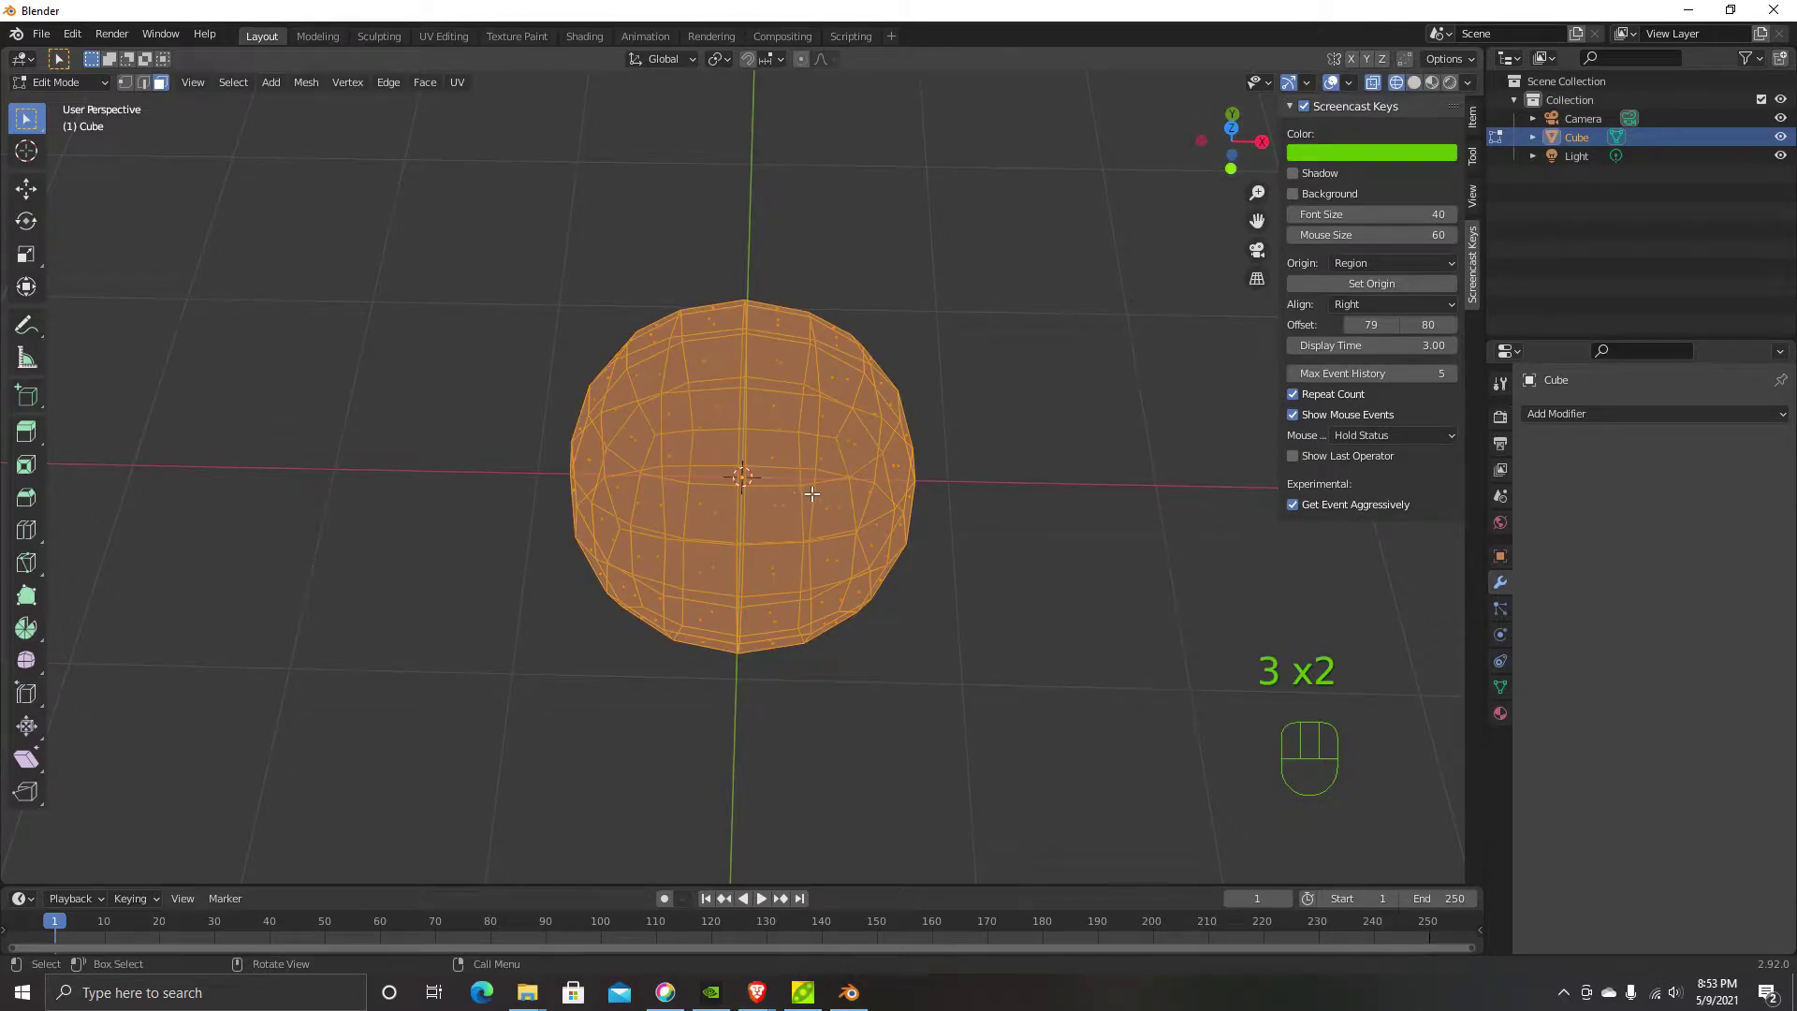
click(983, 431)
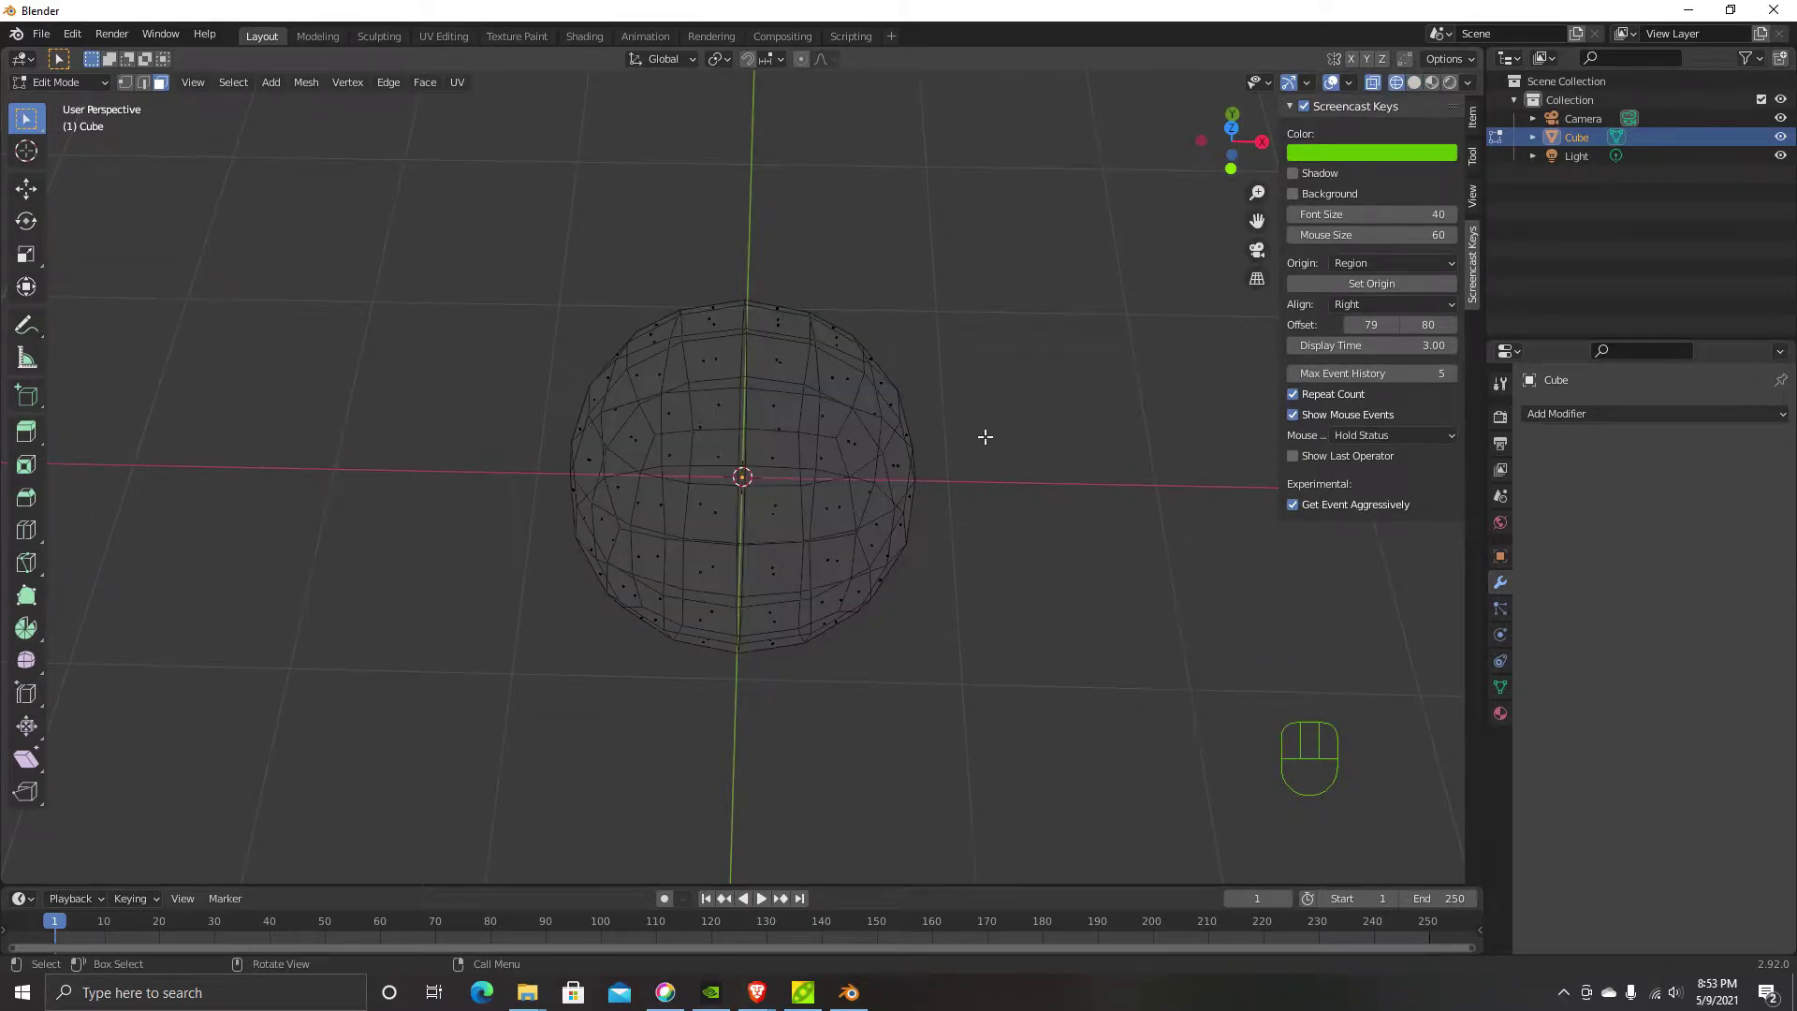
In top view, knife-cut the +X +Y quadrant from the corner pole through the adjacent inner vertex to the Y axis
key(KP_7)
scroll(829, 427, up, 3)
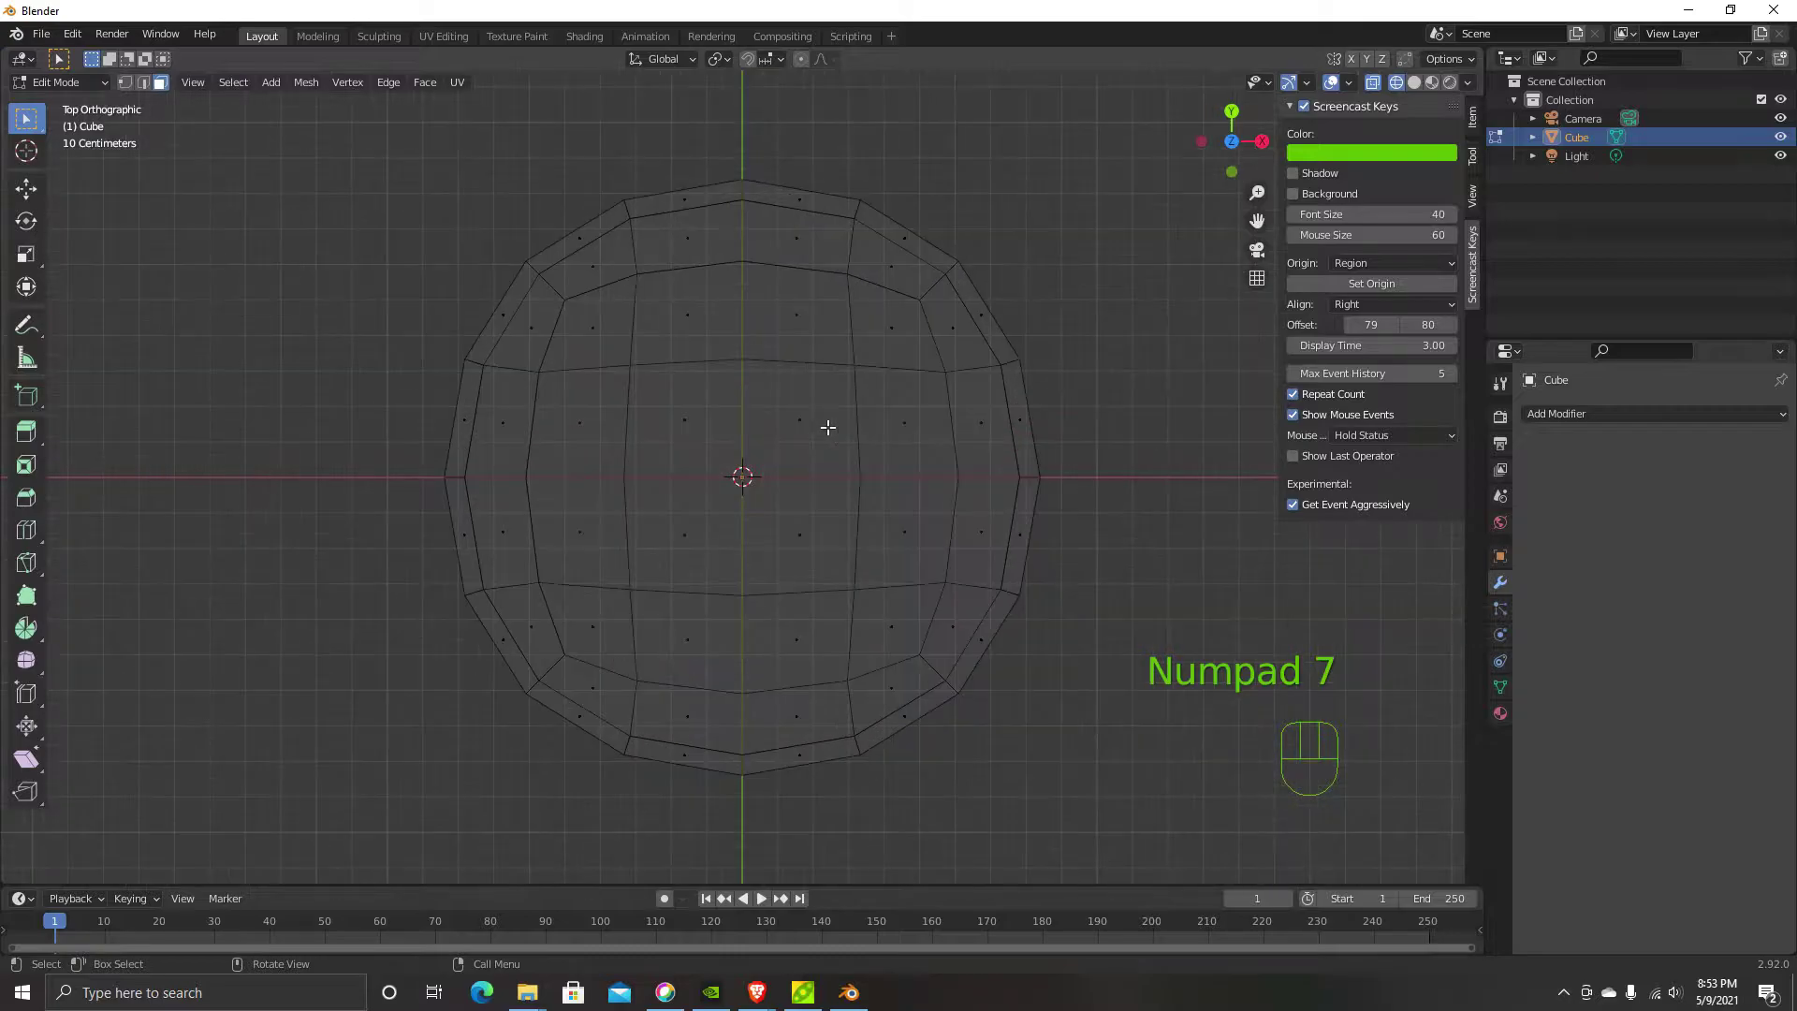
key(k)
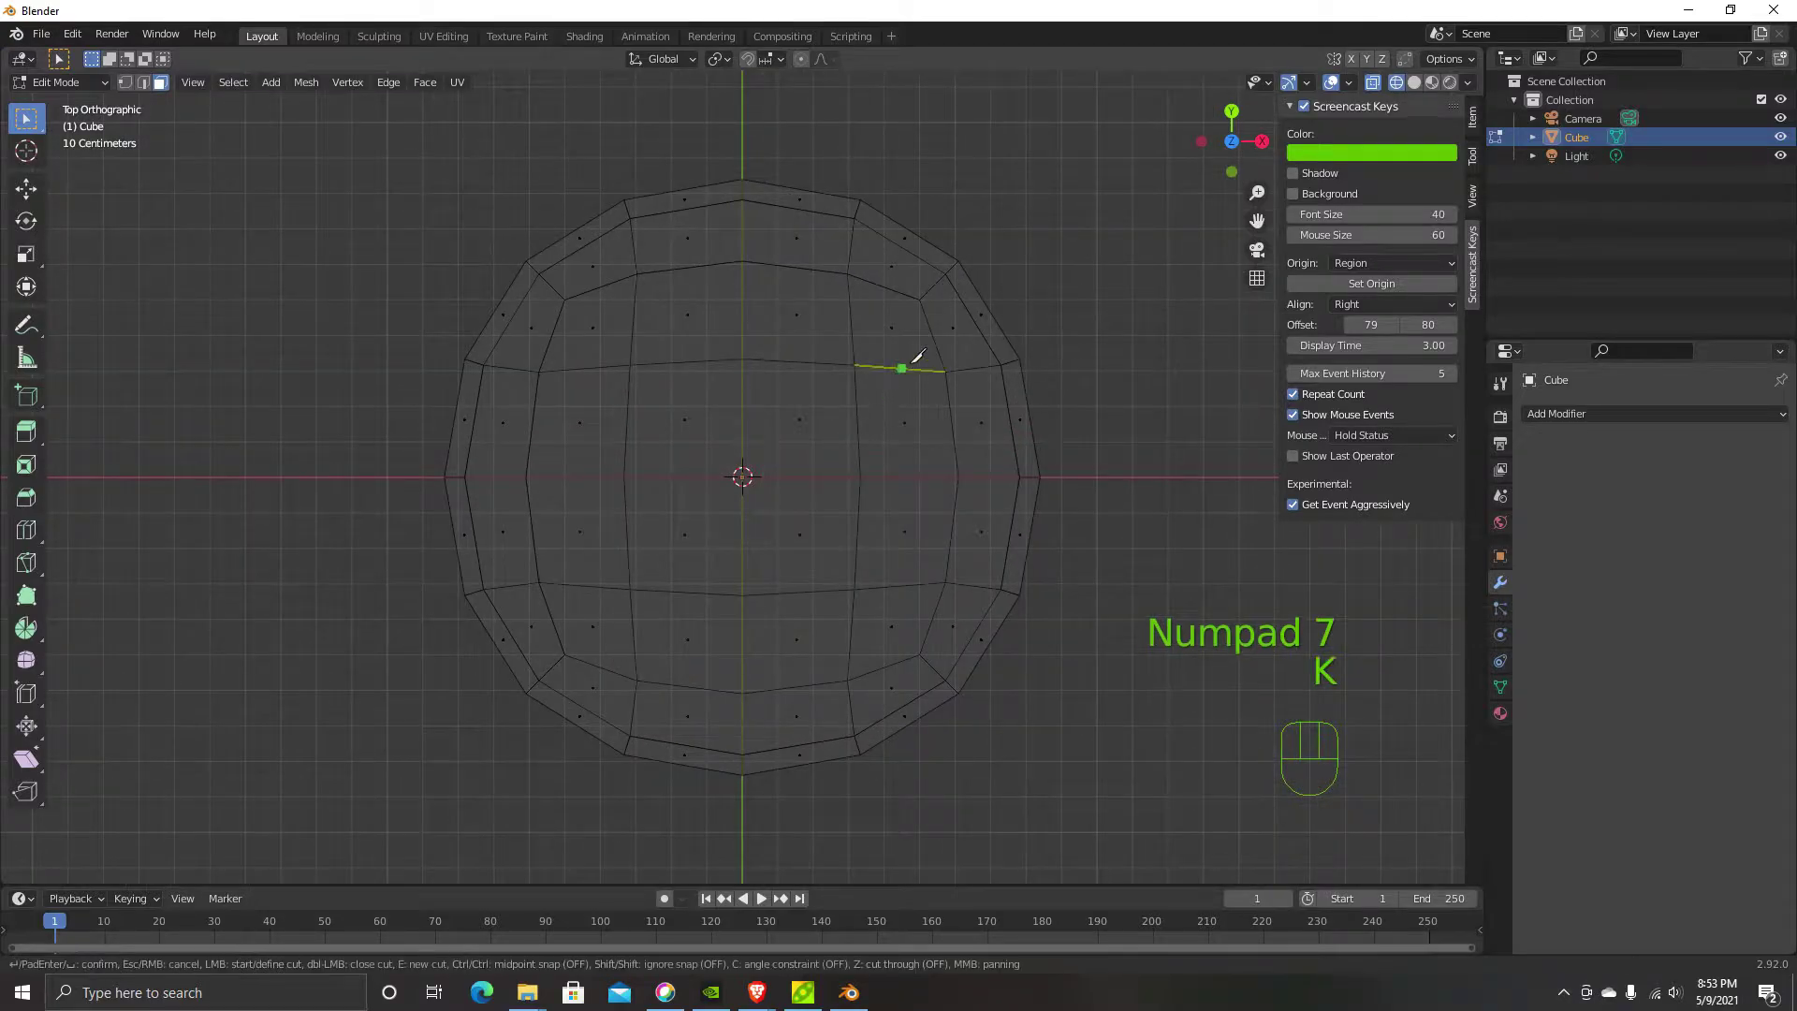
click(855, 366)
click(742, 415)
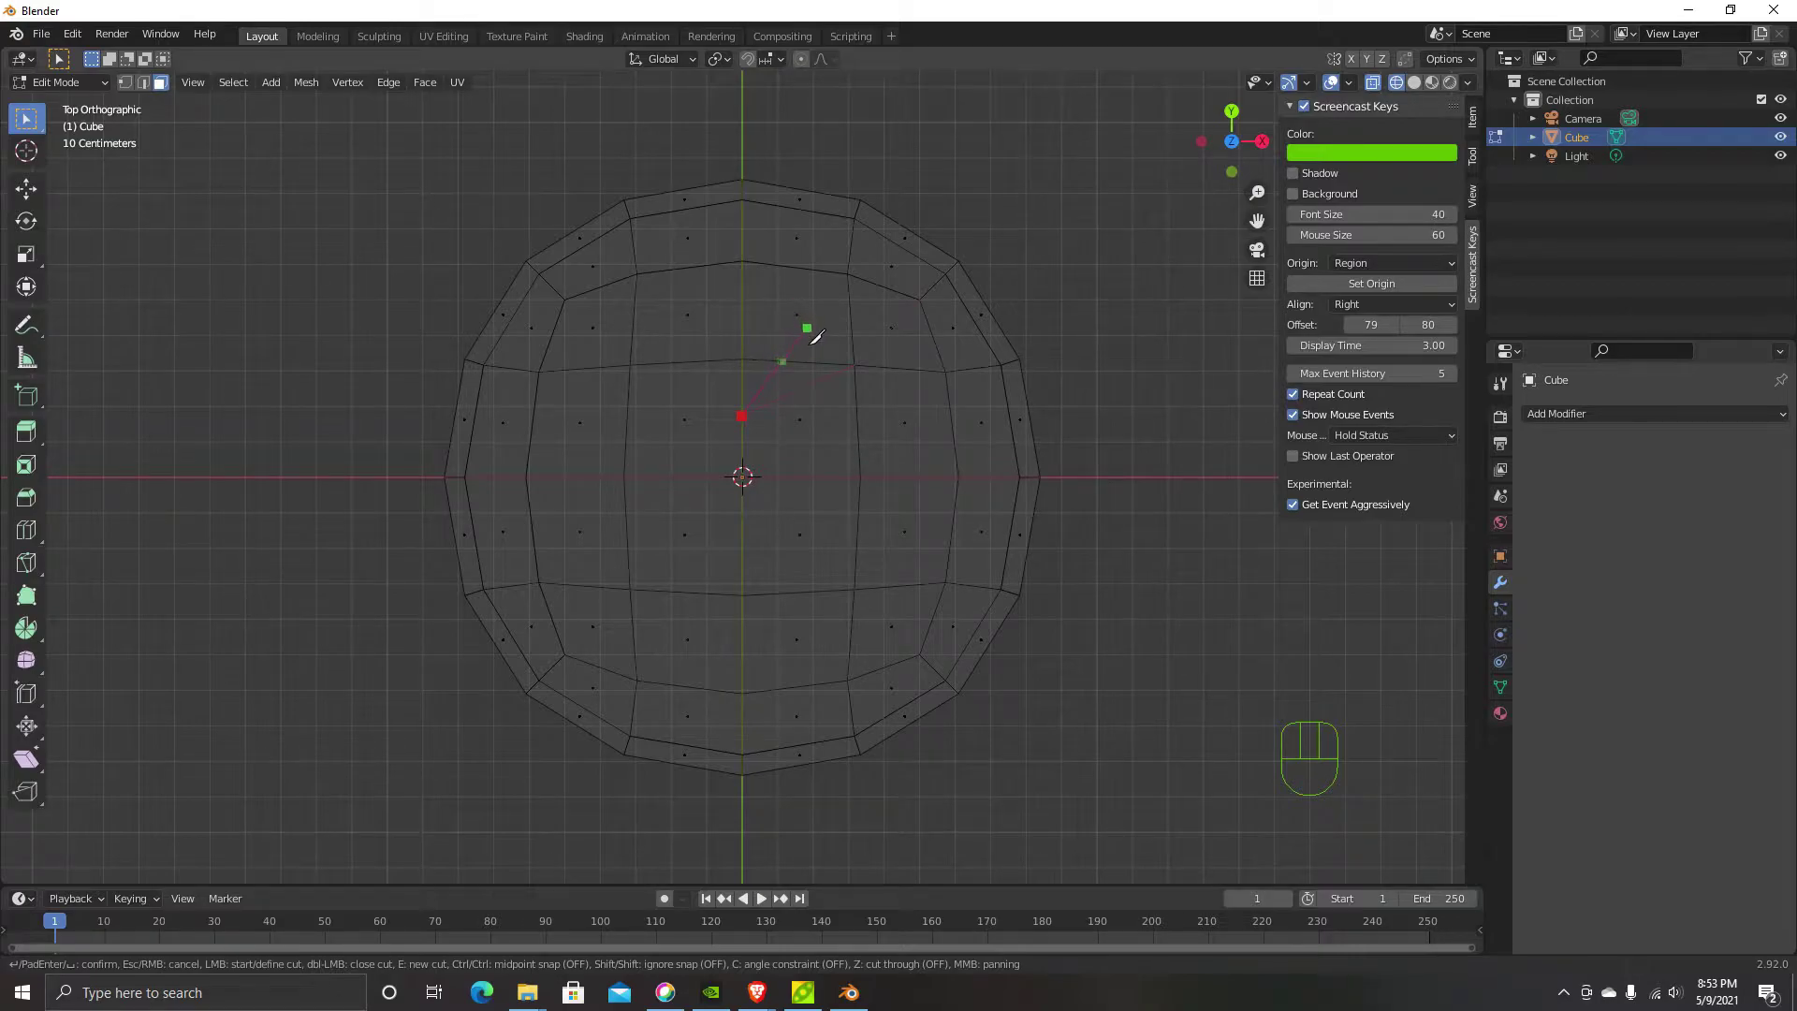
key(Return)
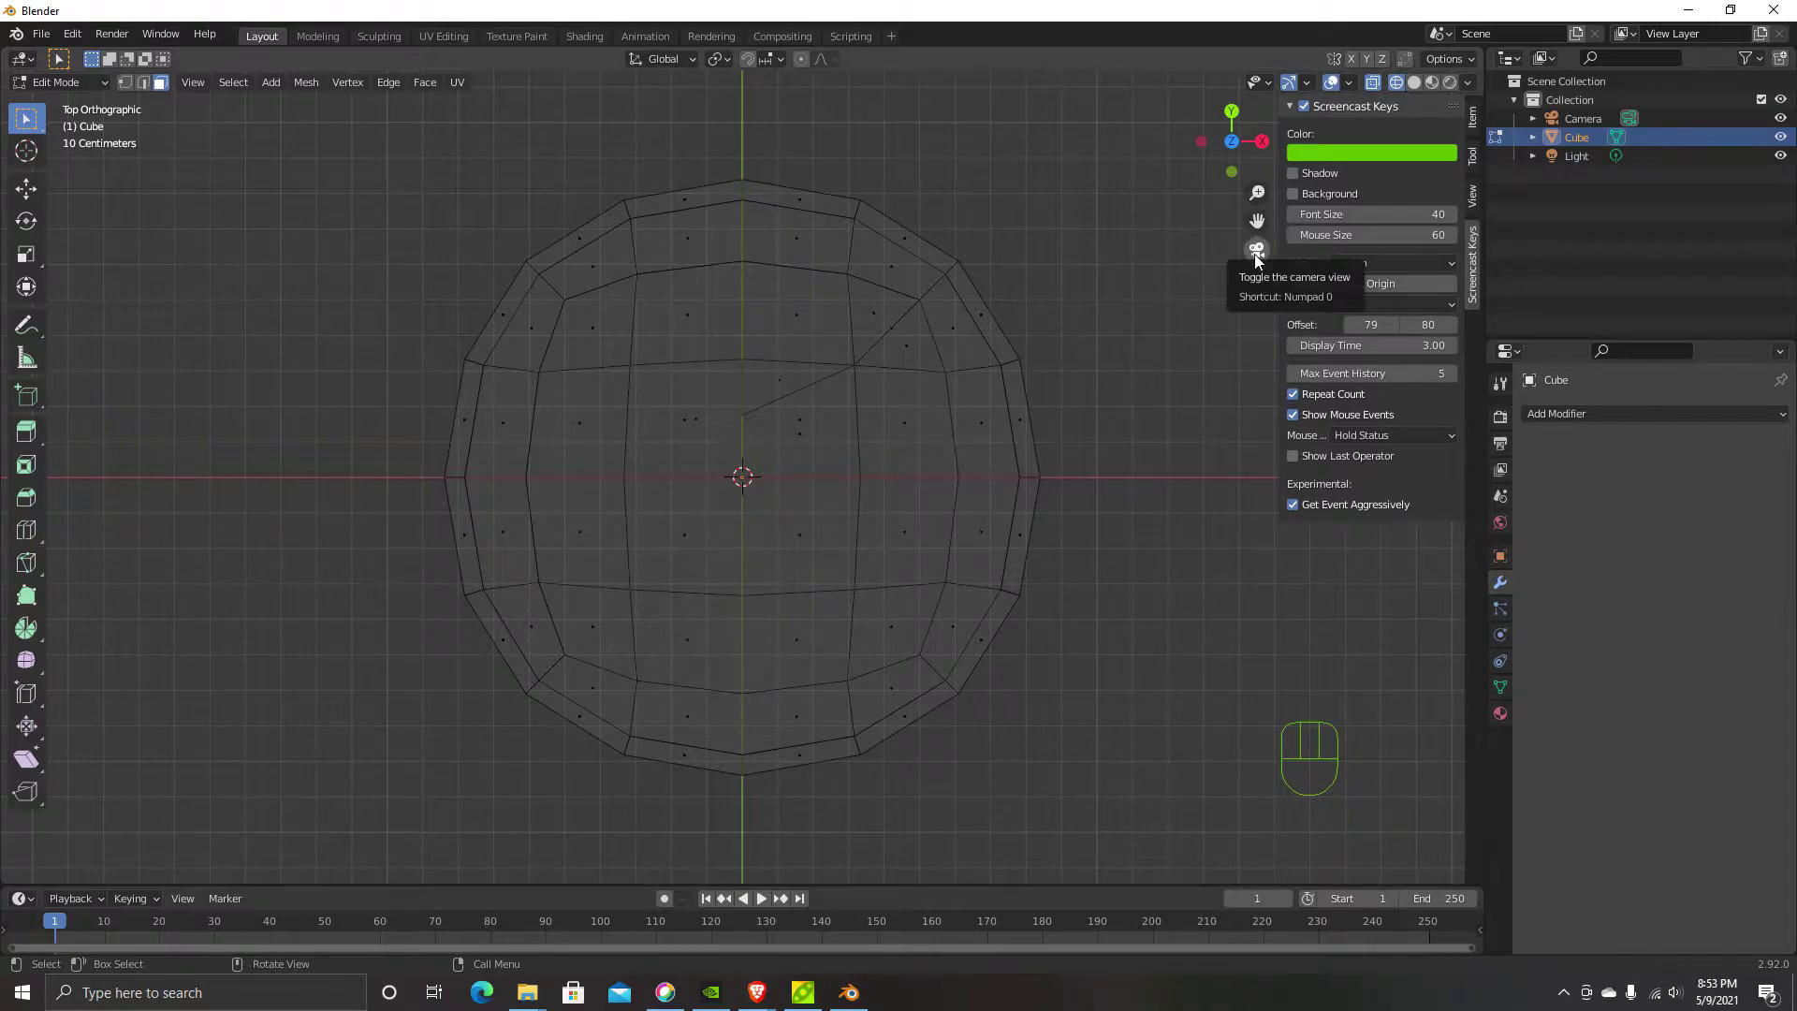
Delete all faces of the sphere except those of the +X, +Y, +Z octant
drag(713, 792, 384, 128)
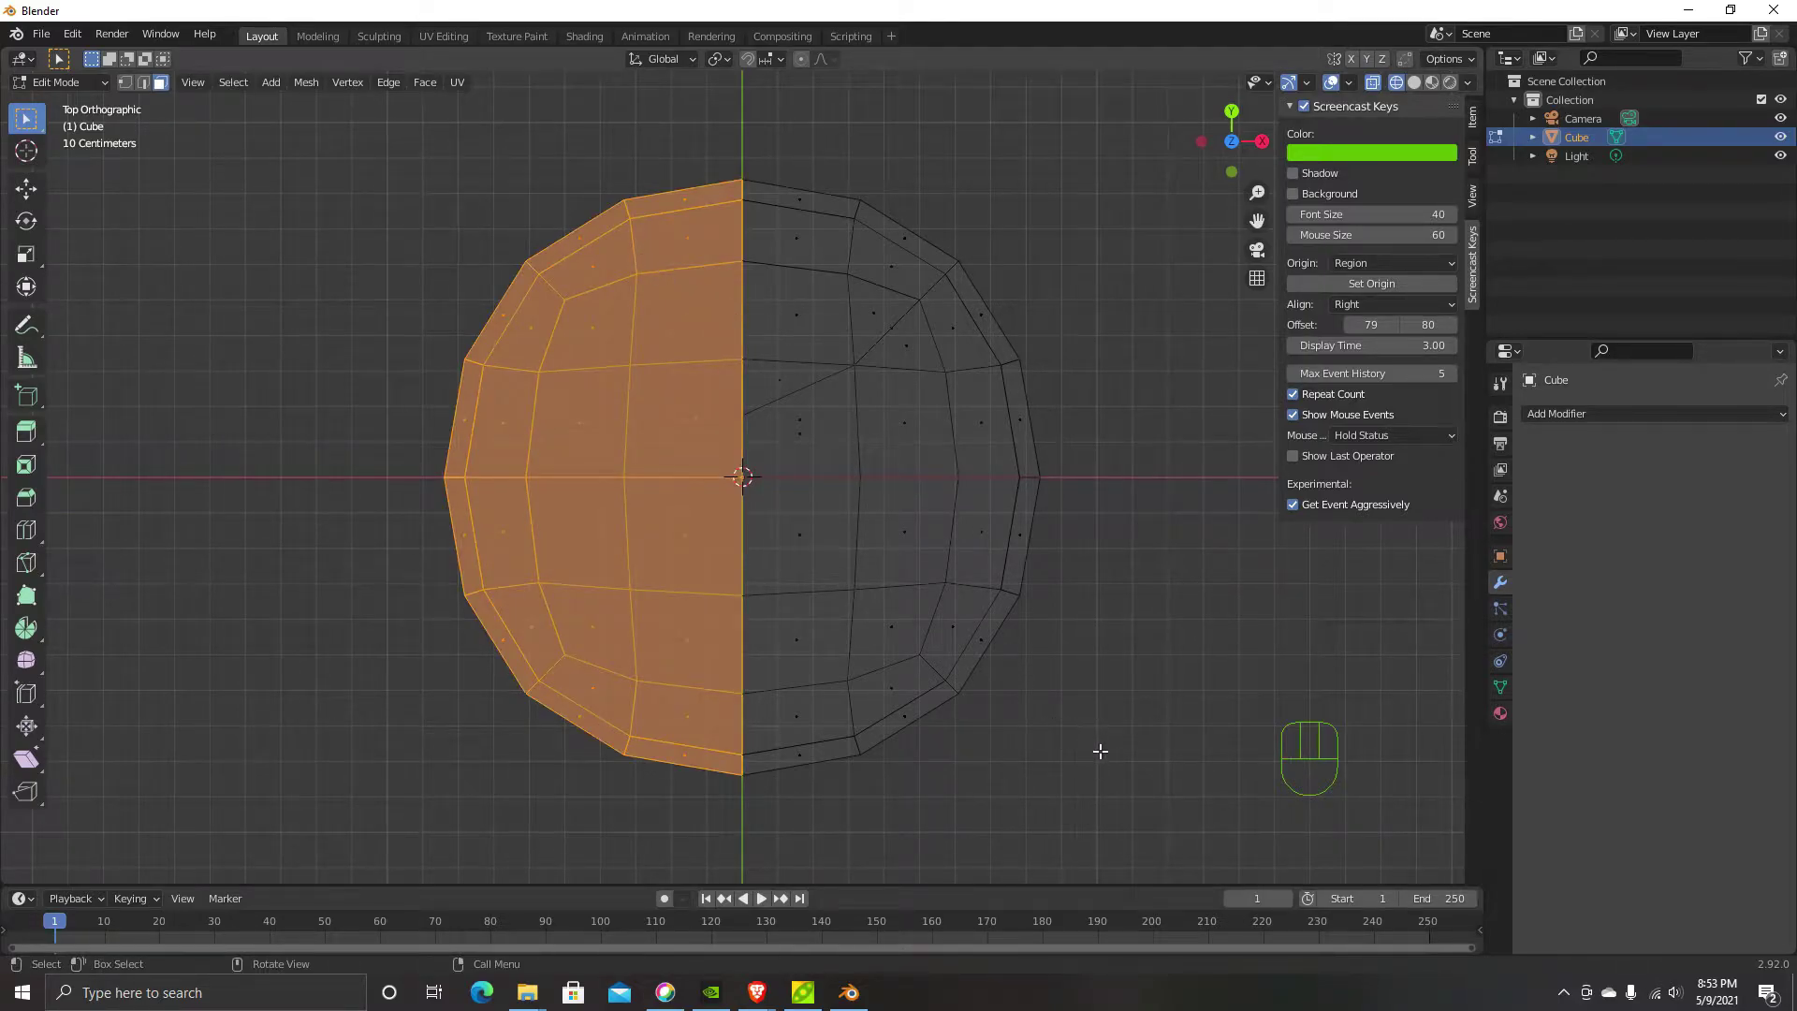
shift+drag(1181, 792, 529, 501)
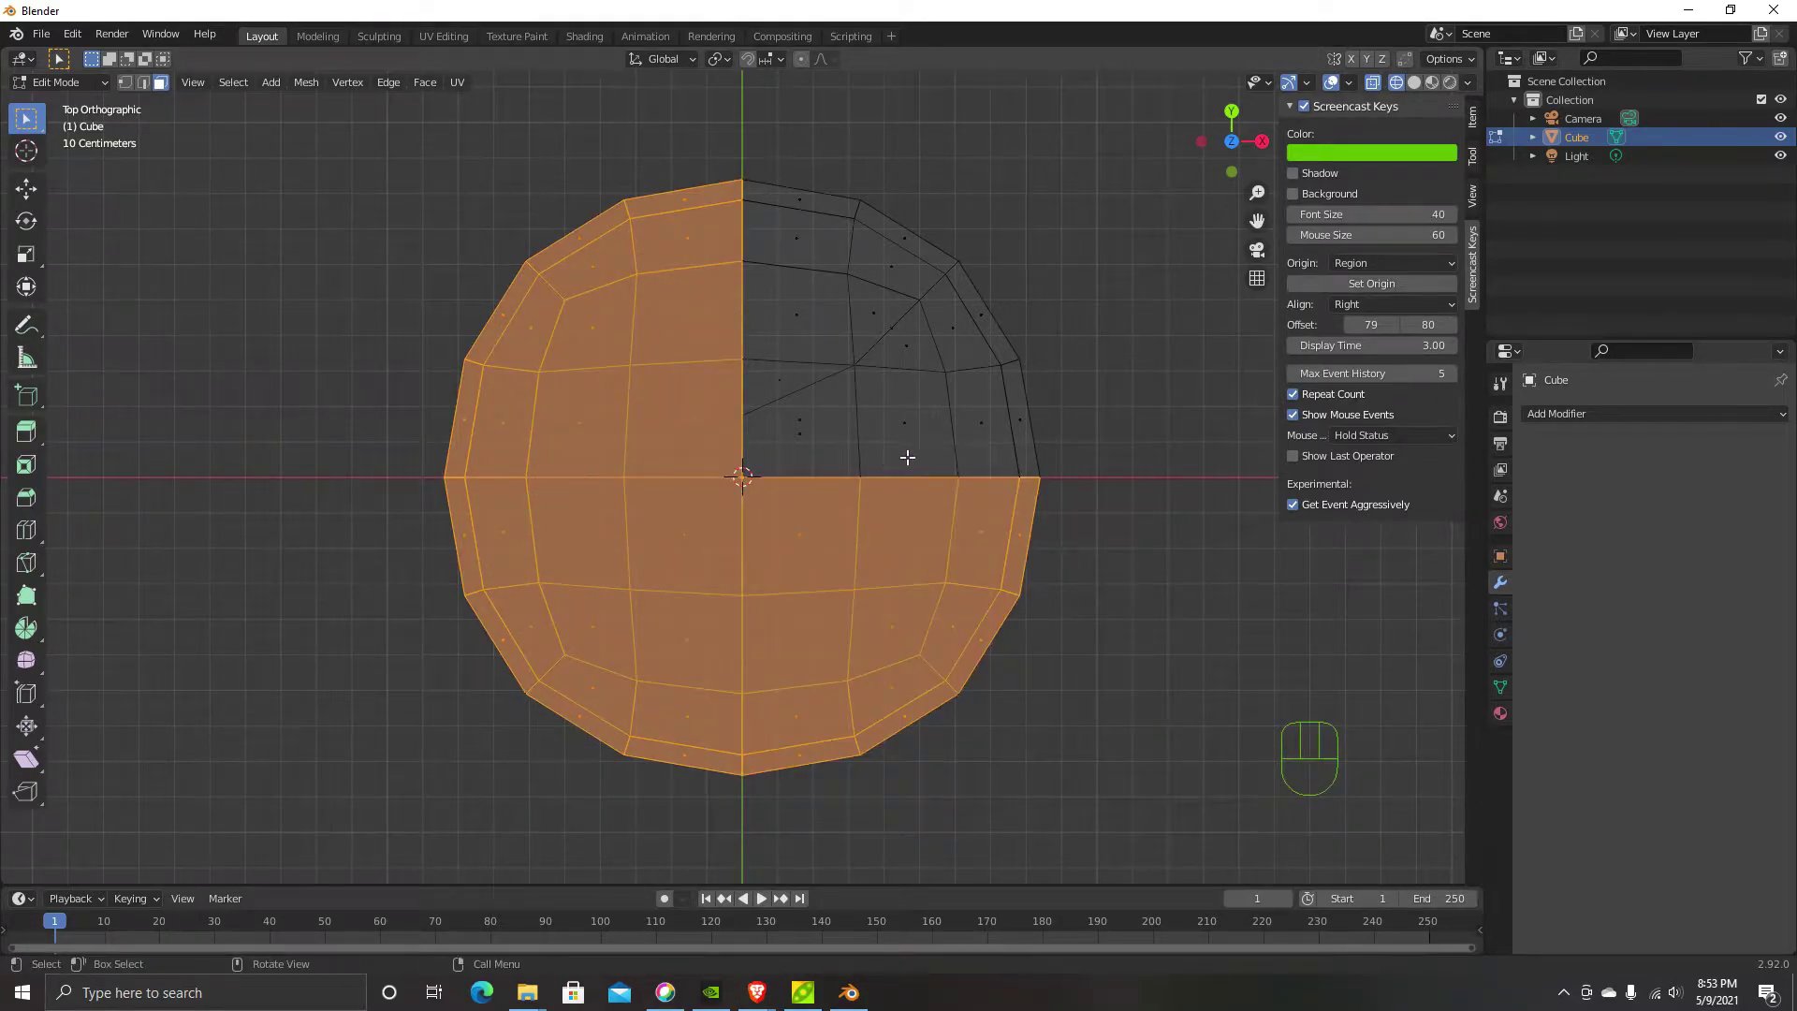
key(KP_3)
shift+drag(1222, 841, 534, 487)
scroll(792, 412, down, 2)
middle_drag(792, 412, 574, 502)
key(Delete)
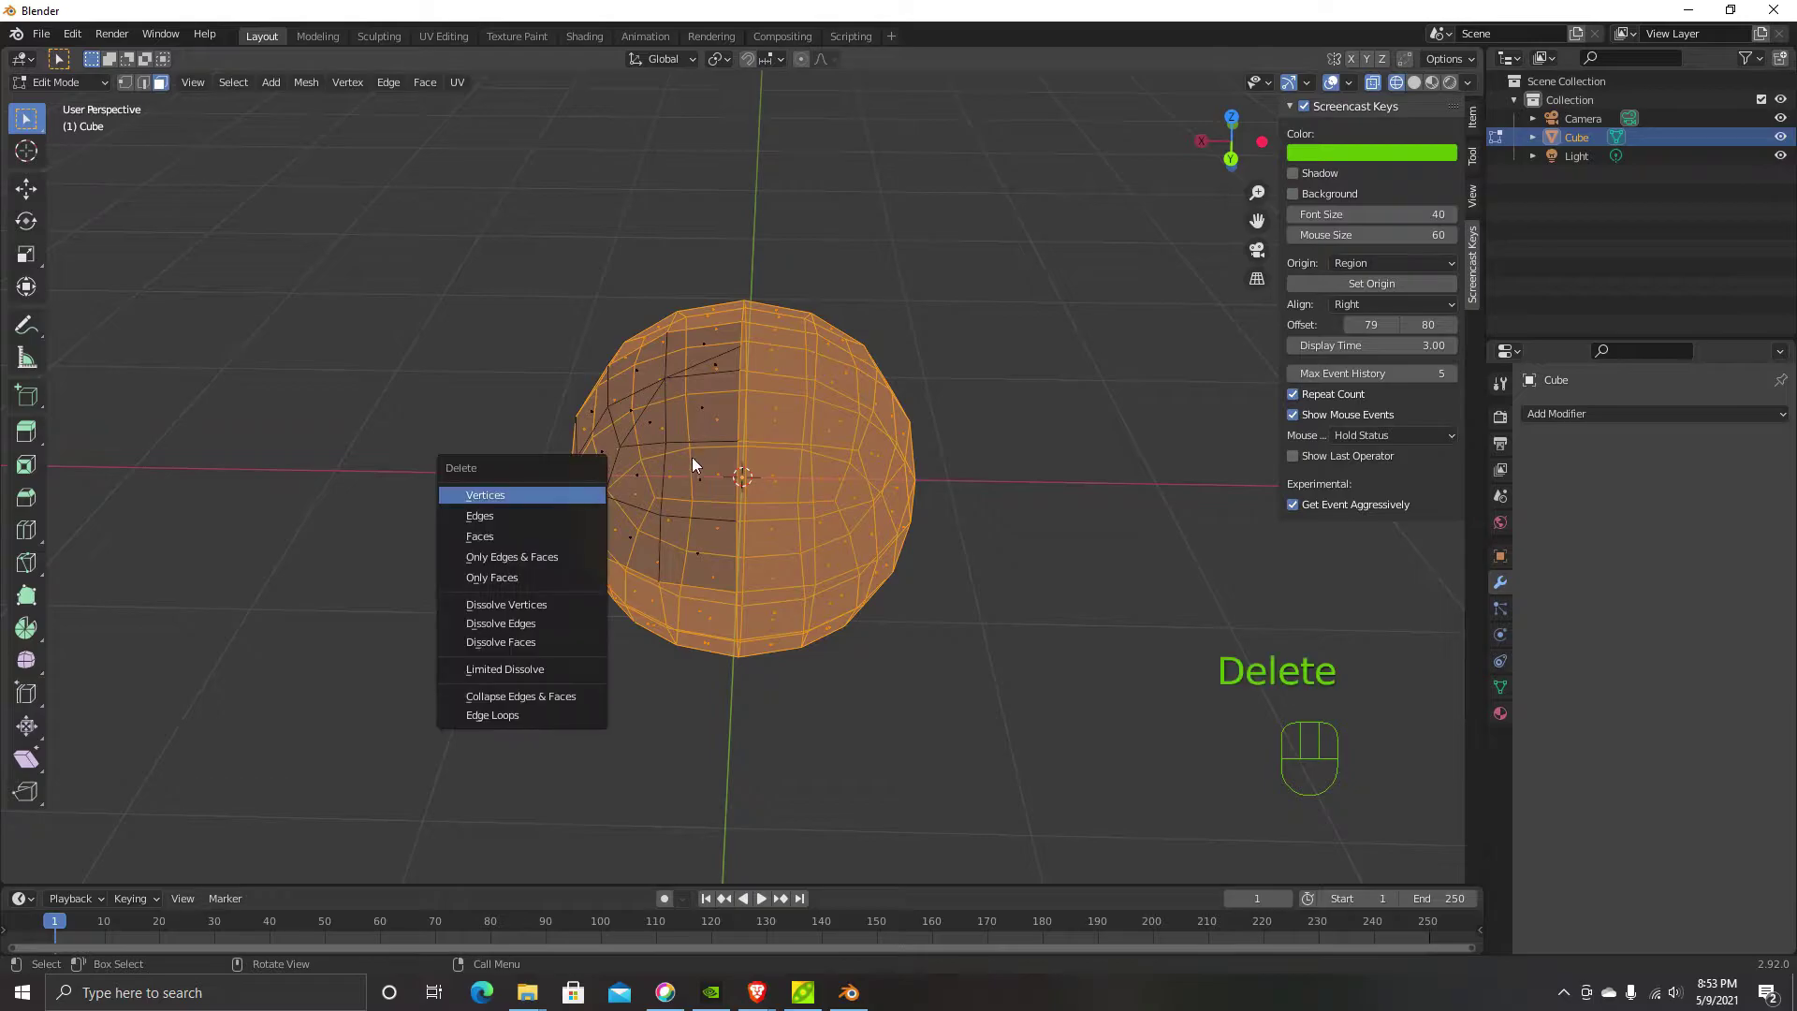
click(513, 536)
Return to Object Mode and show the remaining octant in solid shading
middle_drag(548, 323, 459, 244)
key(Tab)
middle_drag(775, 485, 1155, 273)
click(1414, 83)
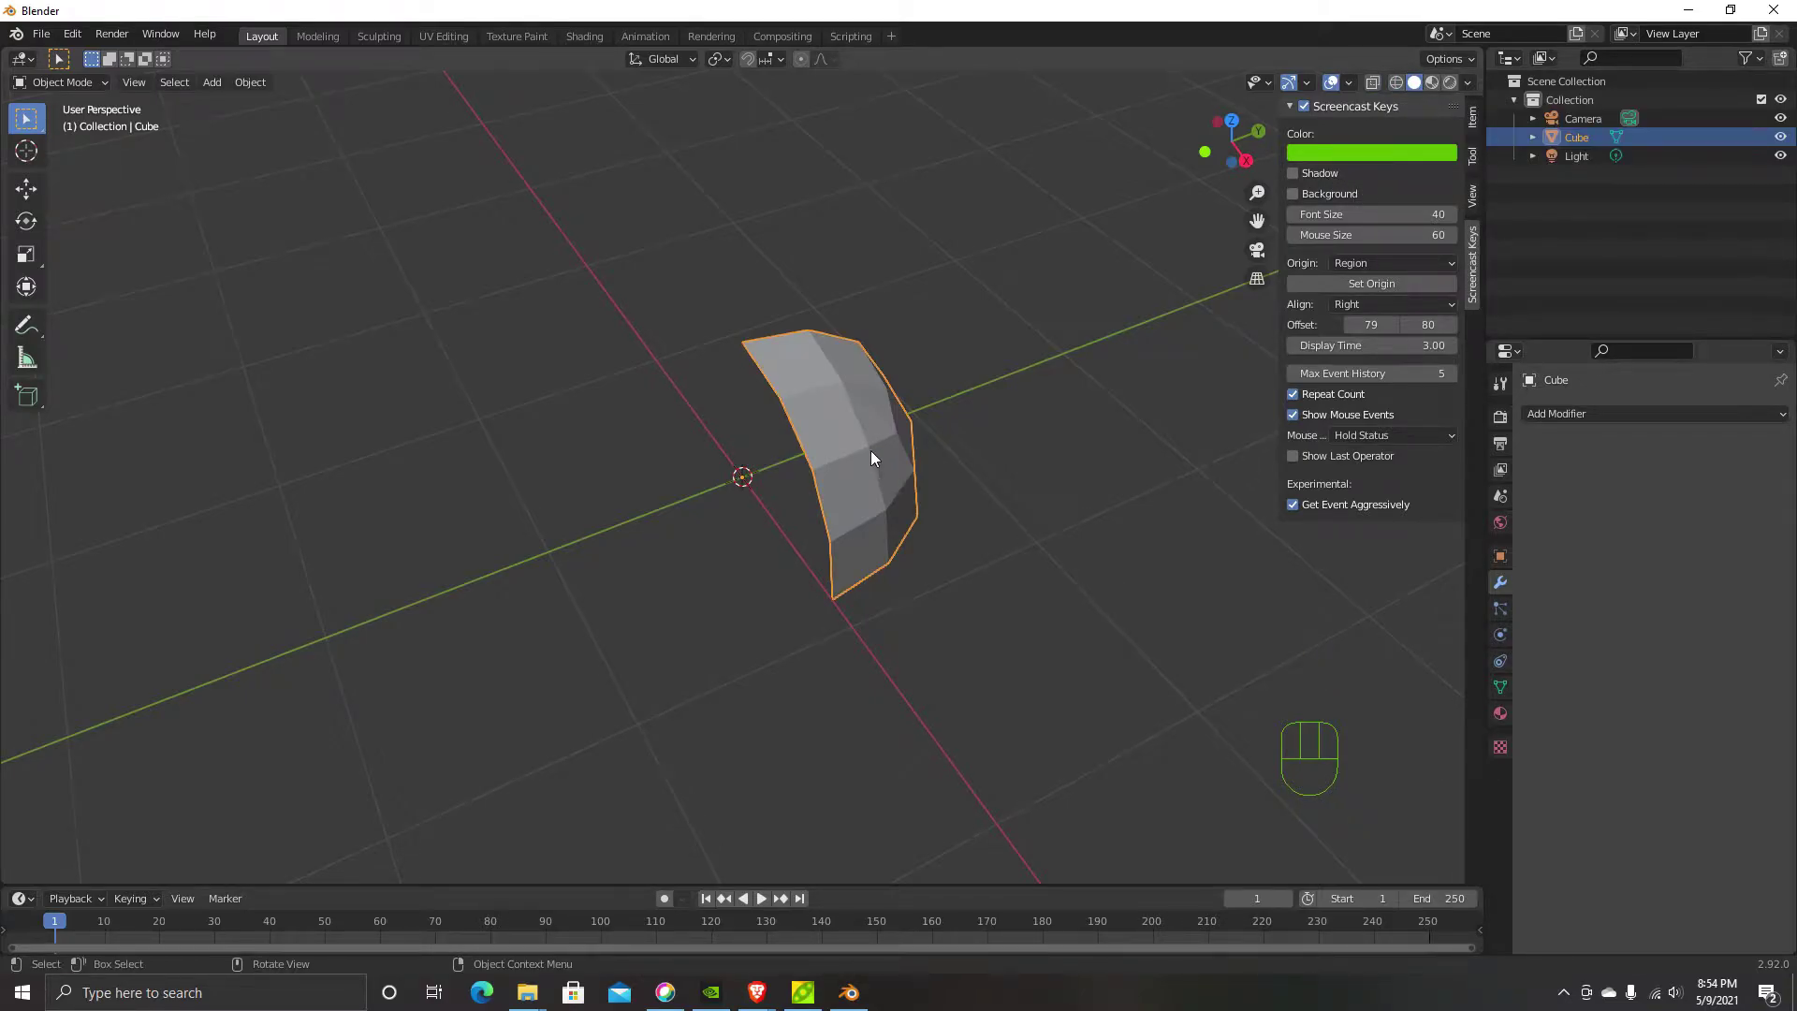
Add a Mirror modifier to the octant and enable its X, Y and Z axes
middle_drag(869, 452, 765, 552)
scroll(1076, 491, down, 2)
middle_drag(1407, 663, 828, 530)
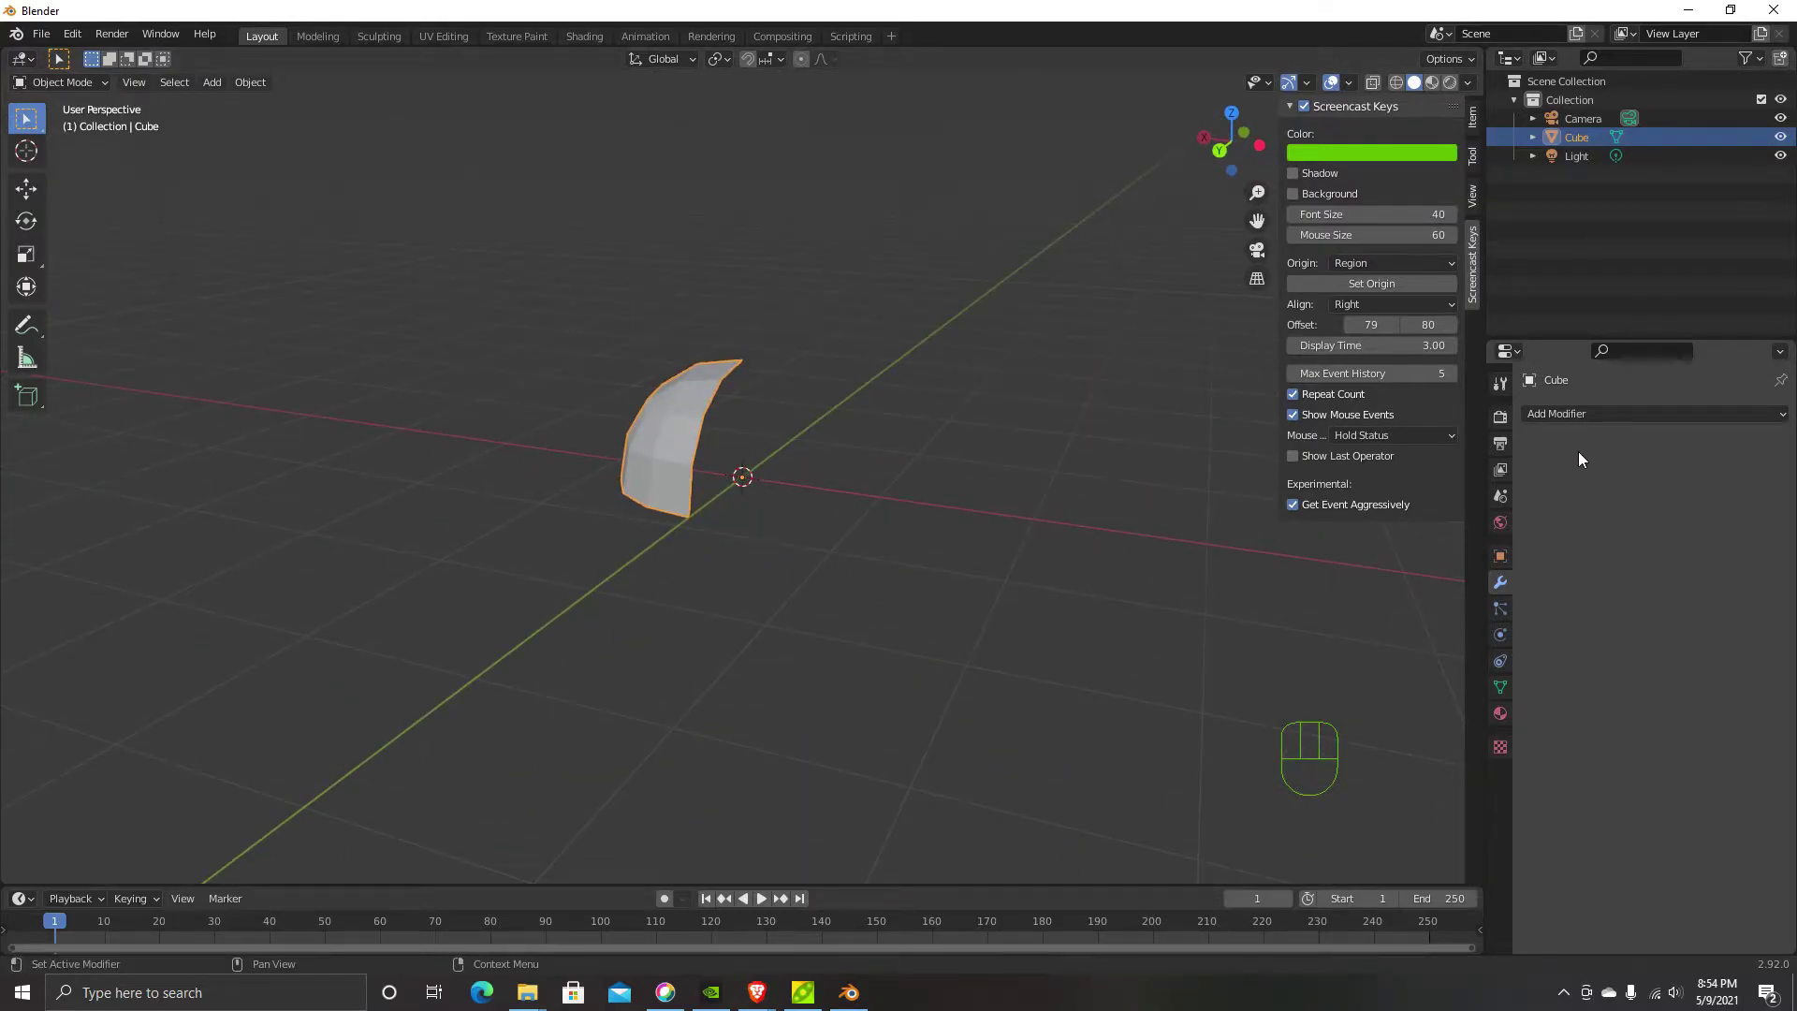
click(1592, 414)
click(1445, 630)
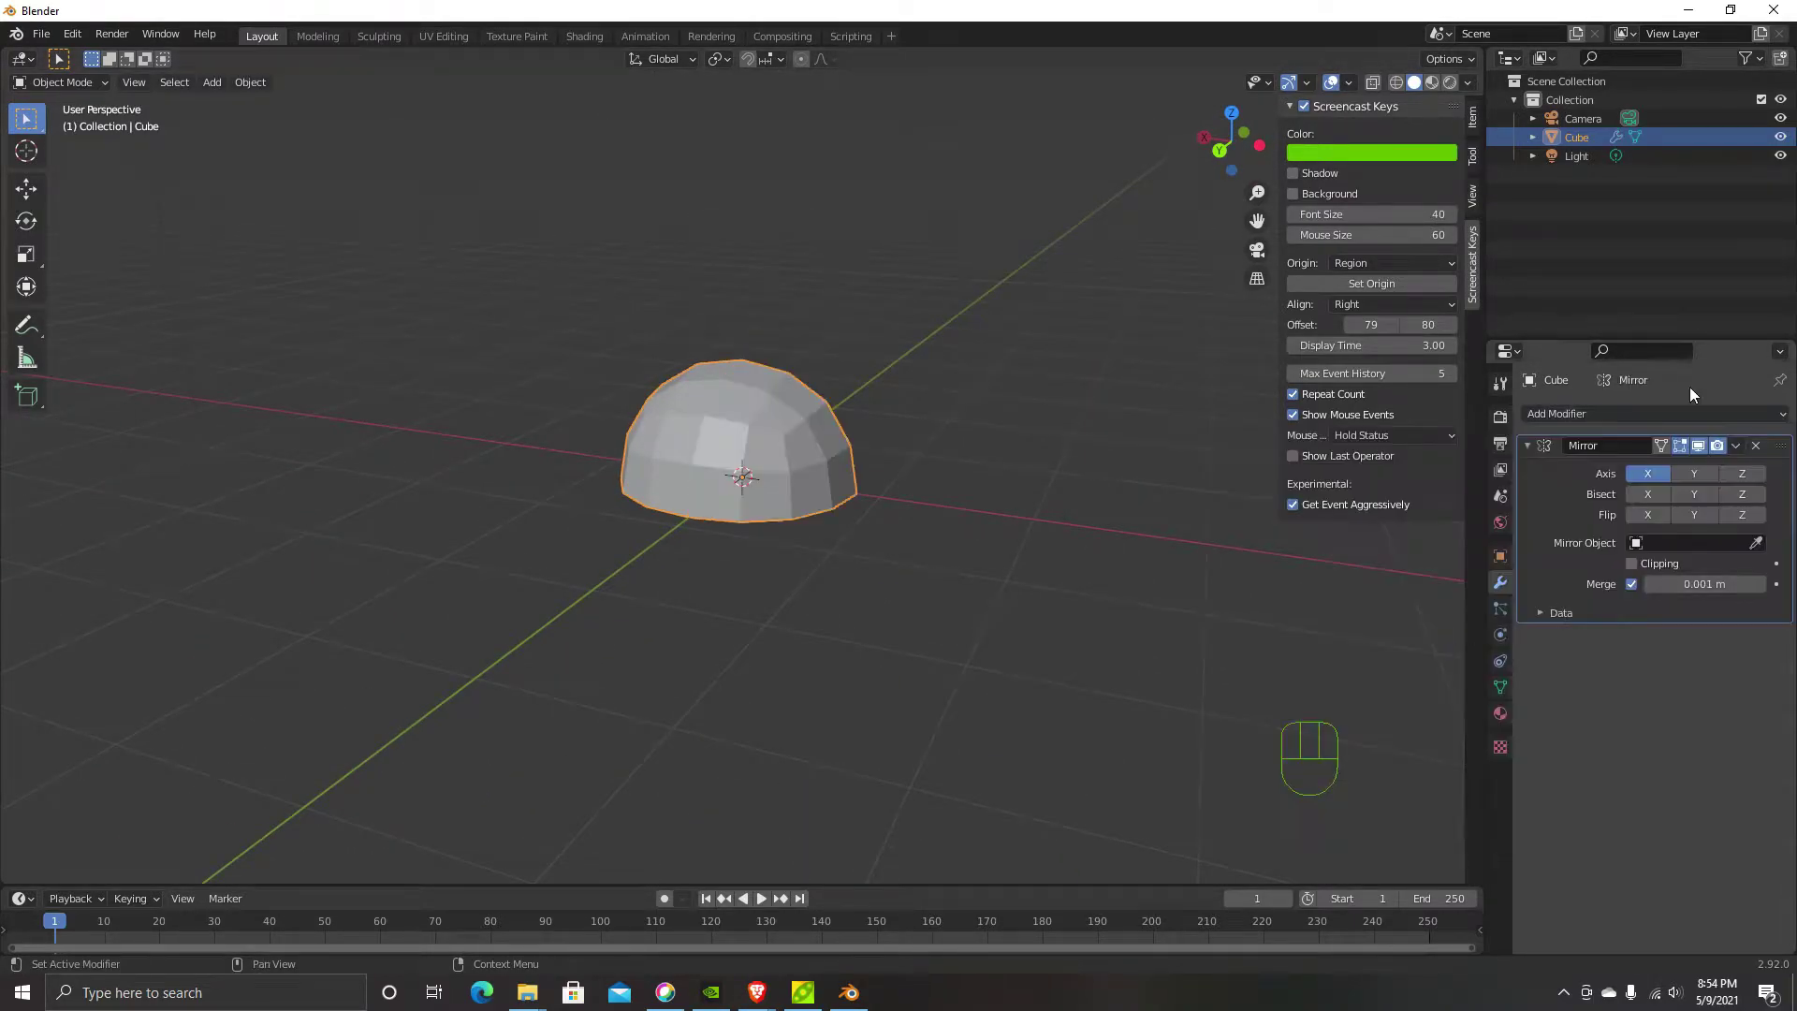
click(1694, 472)
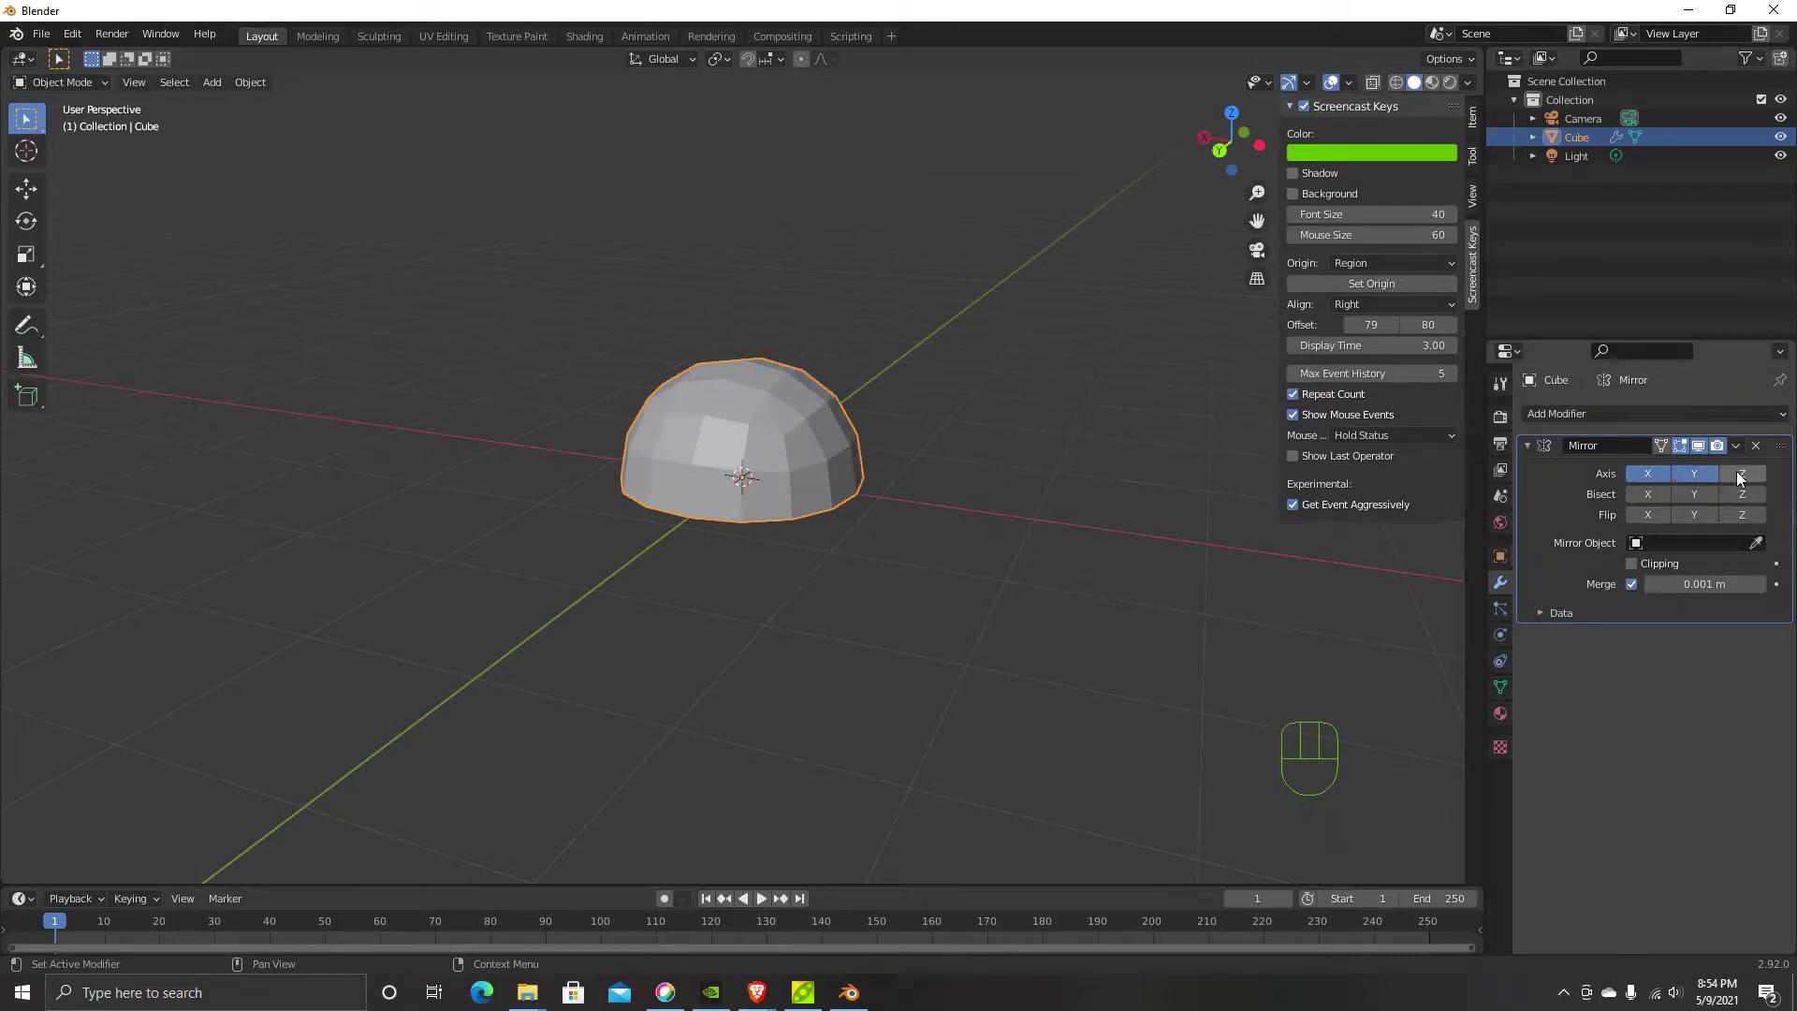
click(1738, 473)
Enable Clipping on the Mirror modifier and apply it to the mesh
alt+middle_drag(711, 548, 811, 568)
click(1736, 446)
click(1720, 466)
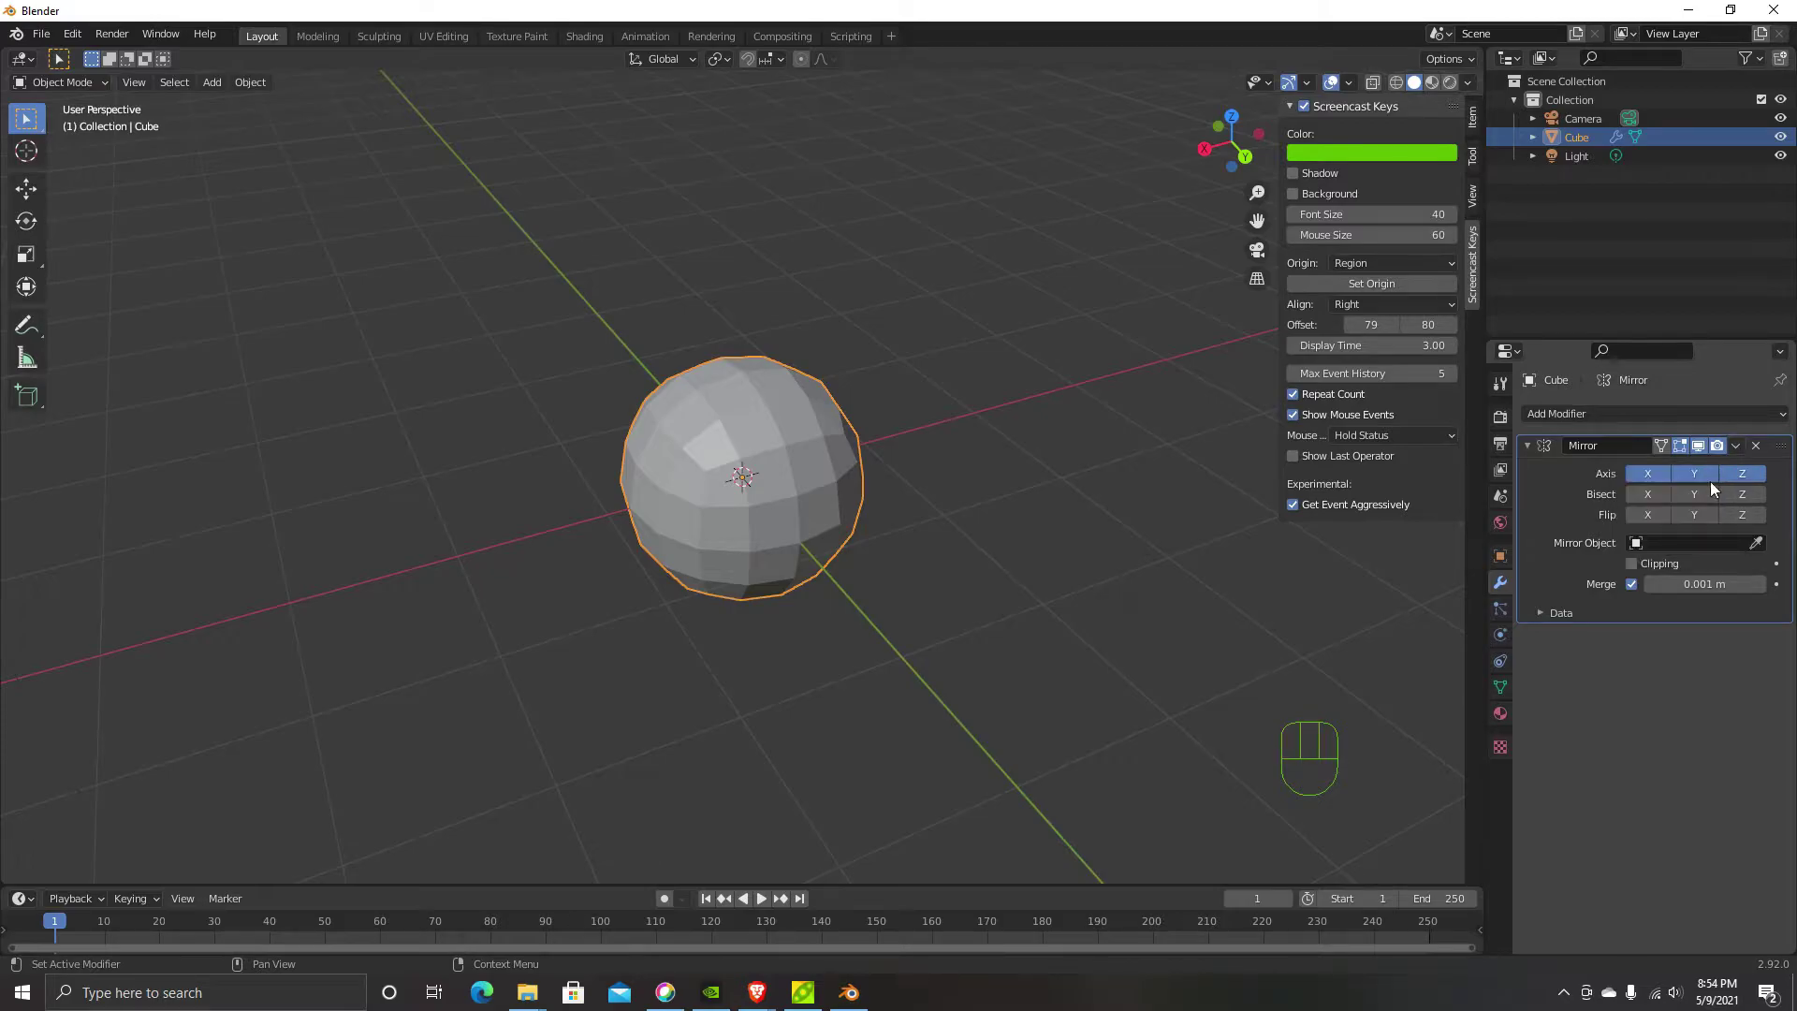
click(1633, 564)
click(1738, 445)
click(1682, 469)
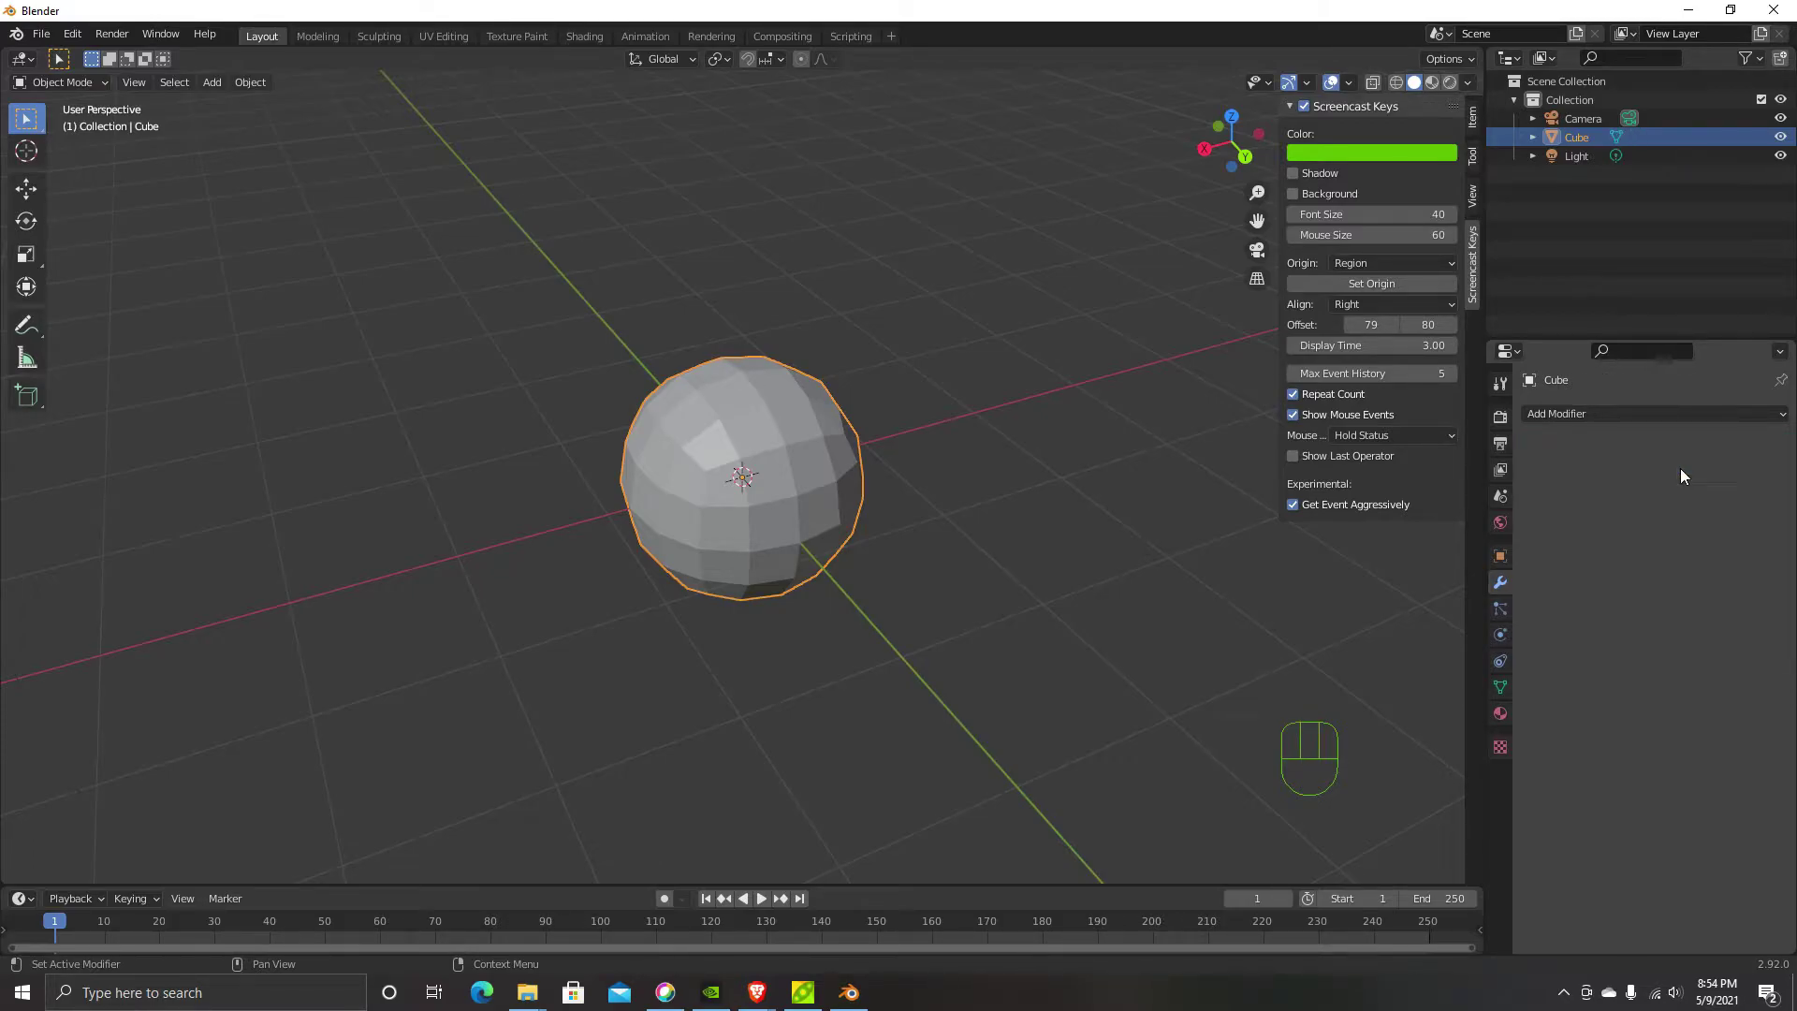
middle_drag(775, 532, 656, 562)
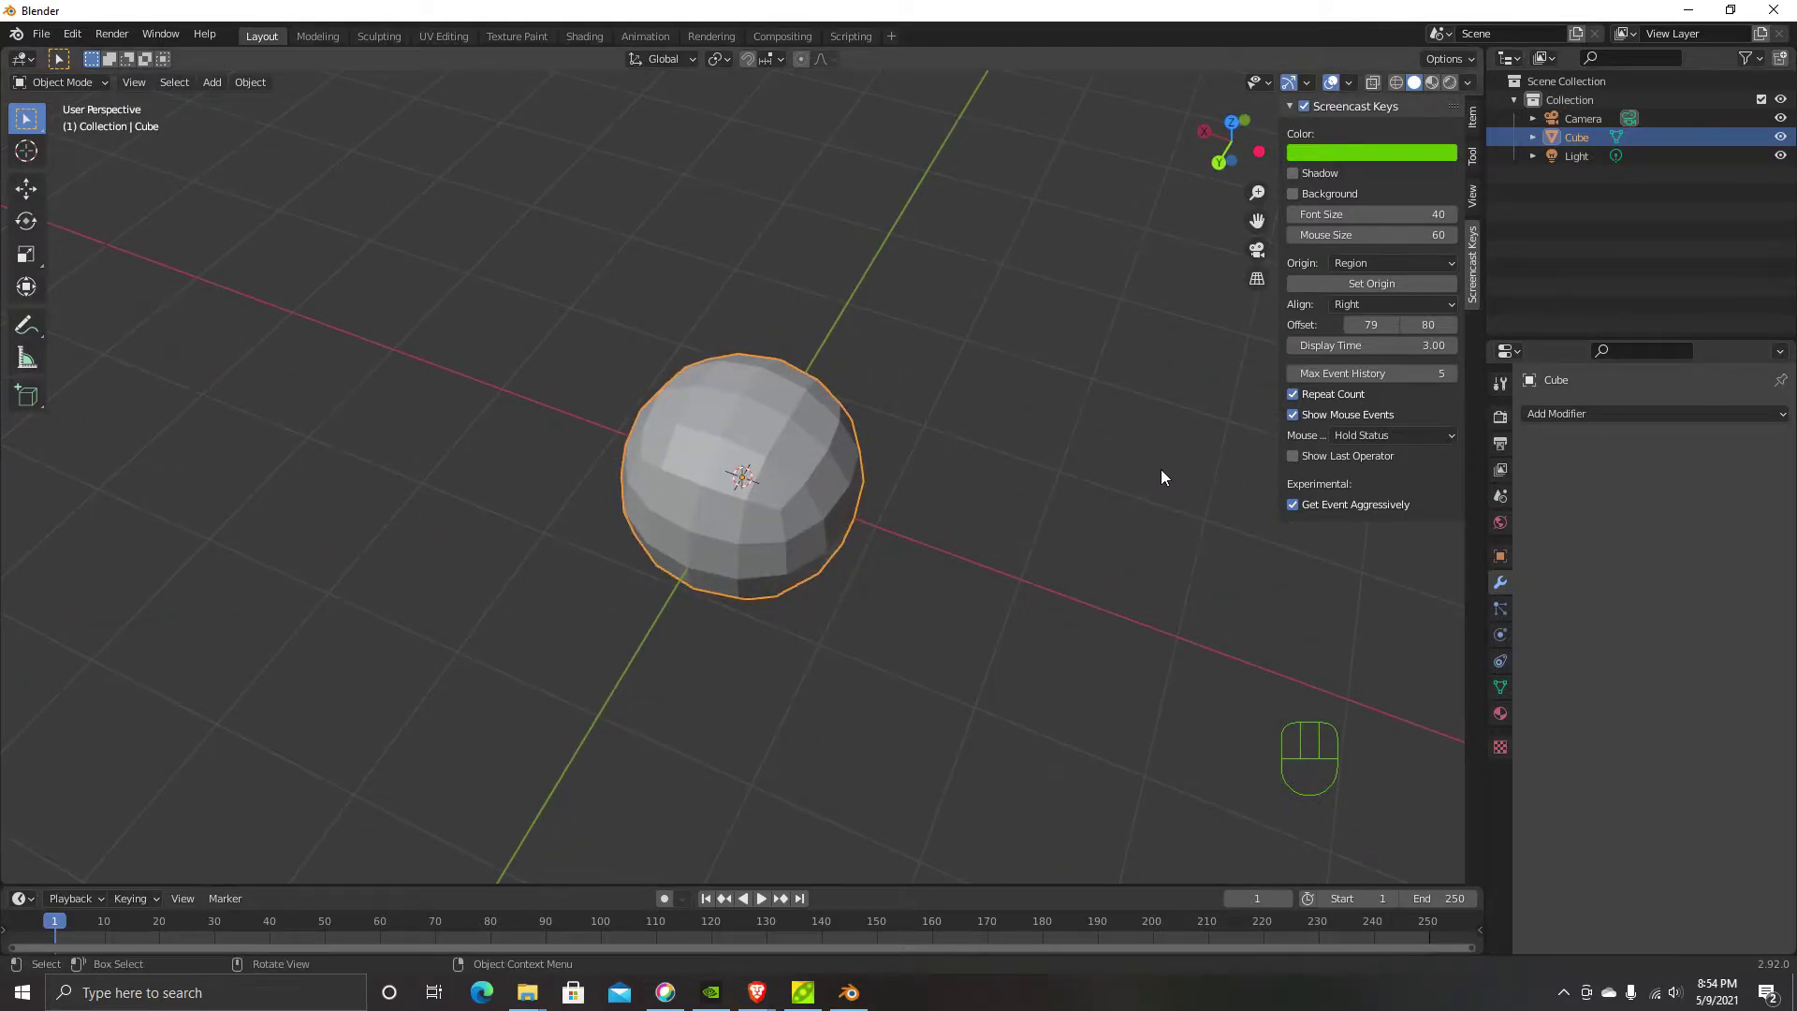
key(shift)
key(s)
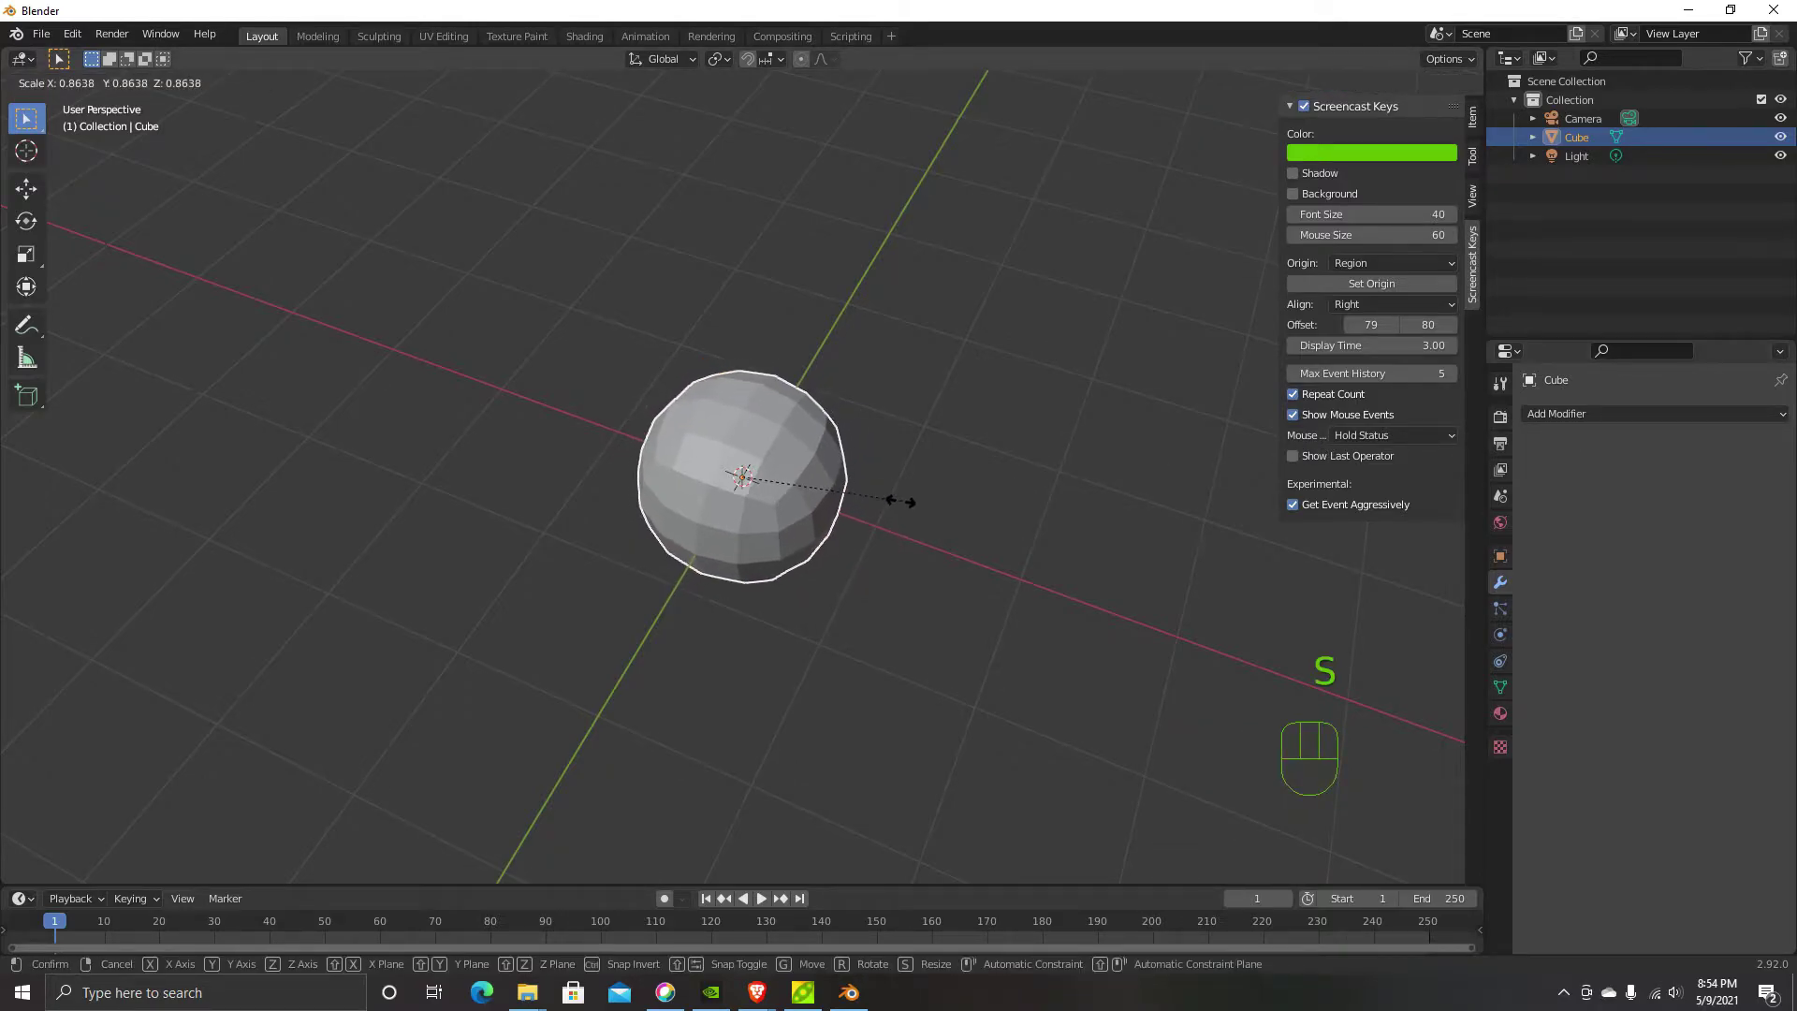
key(Escape)
key(shift+s)
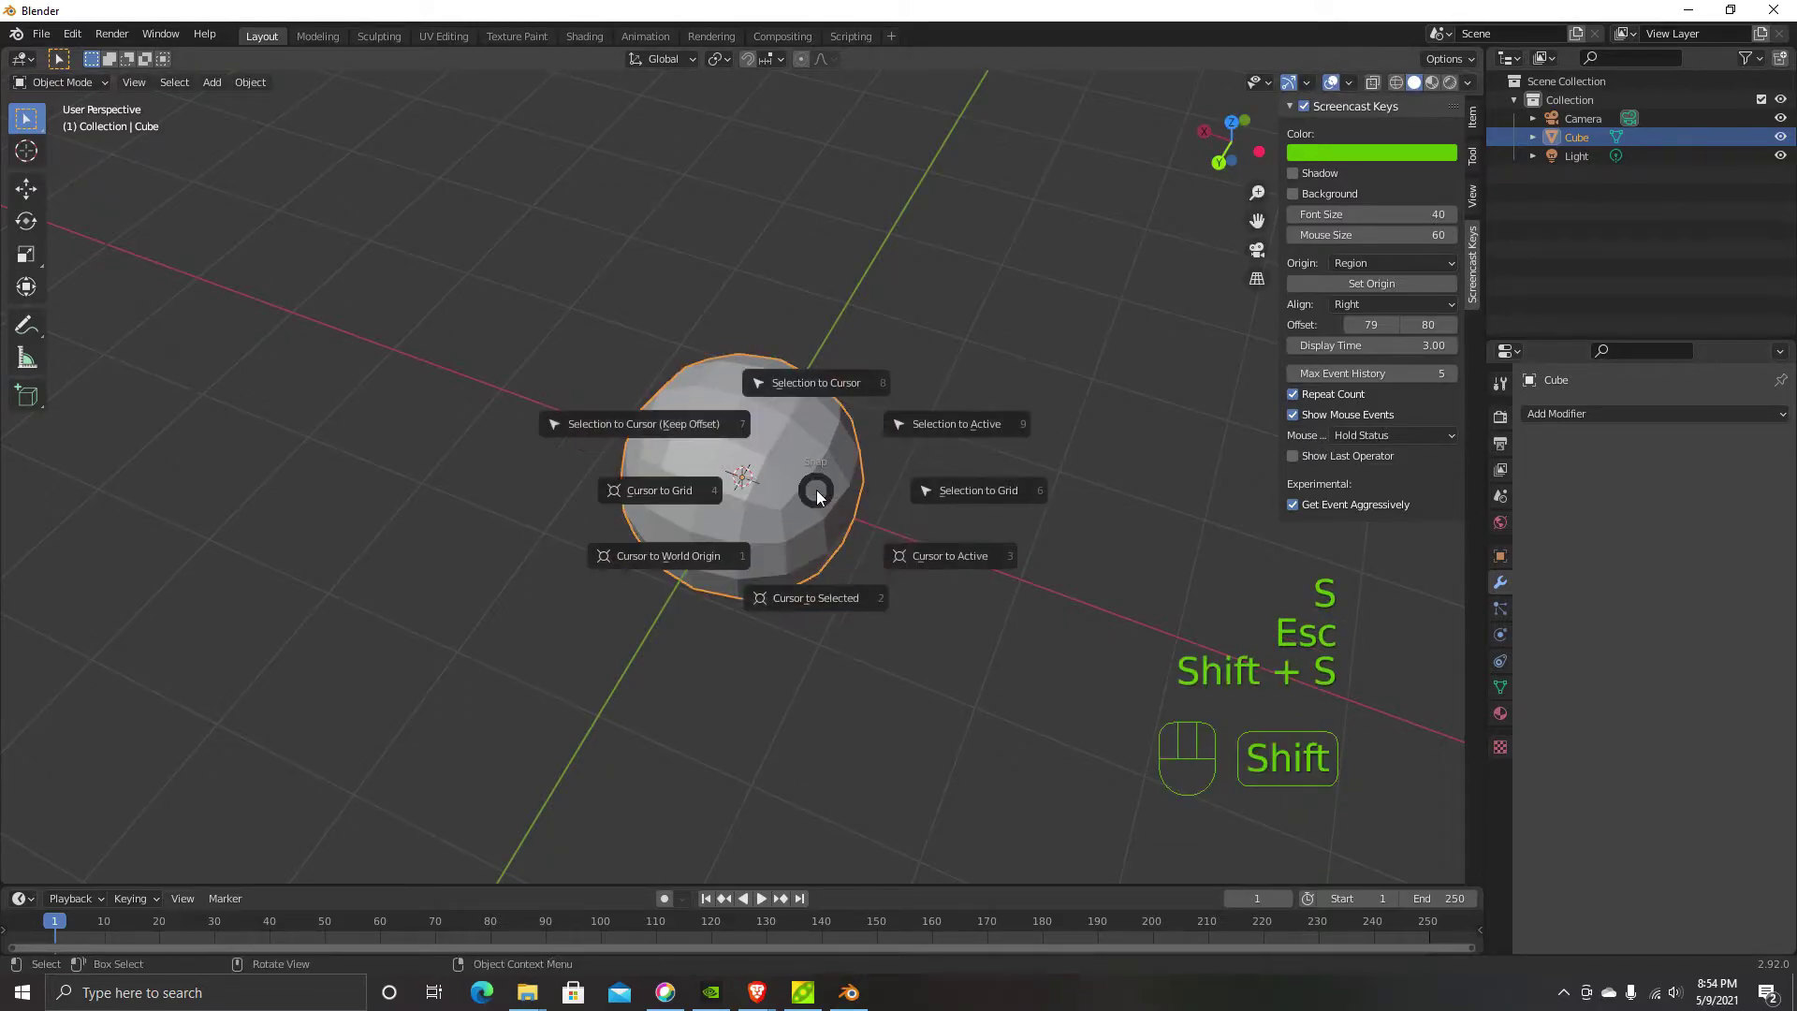
Shade the mirrored sphere smooth and add a Subdivision modifier with viewport level 1
right_click(816, 491)
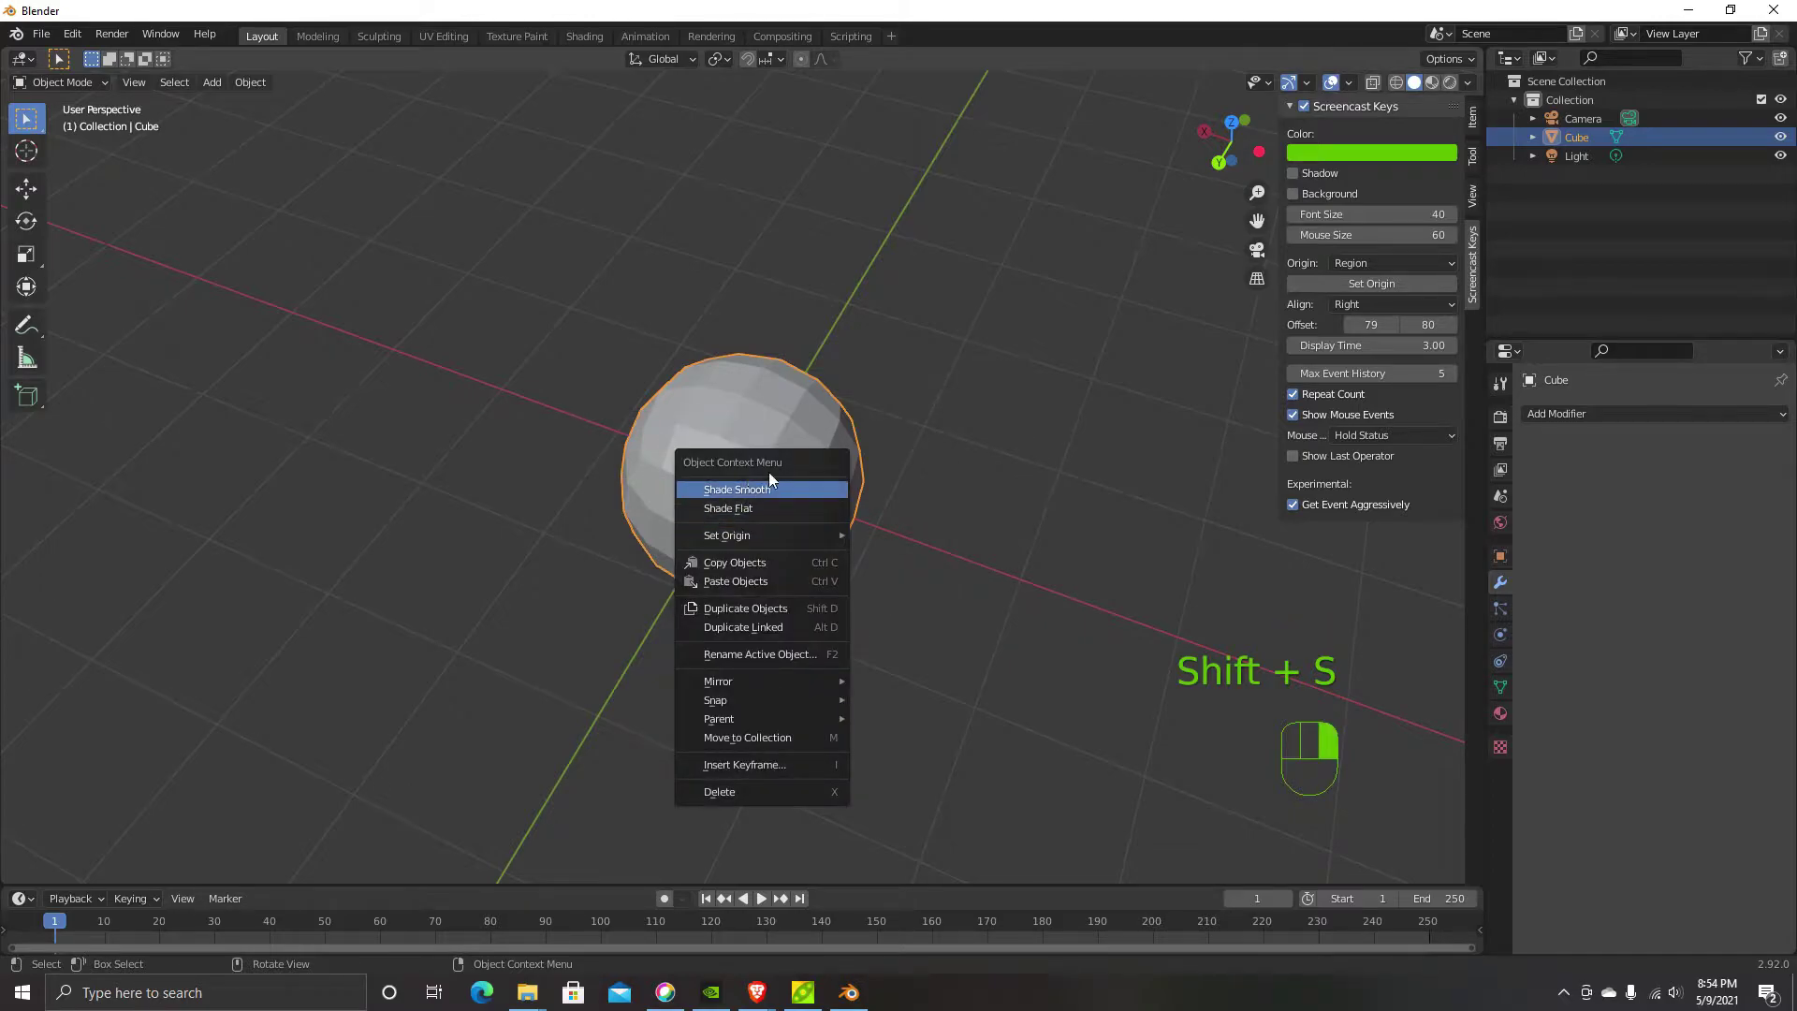
click(804, 489)
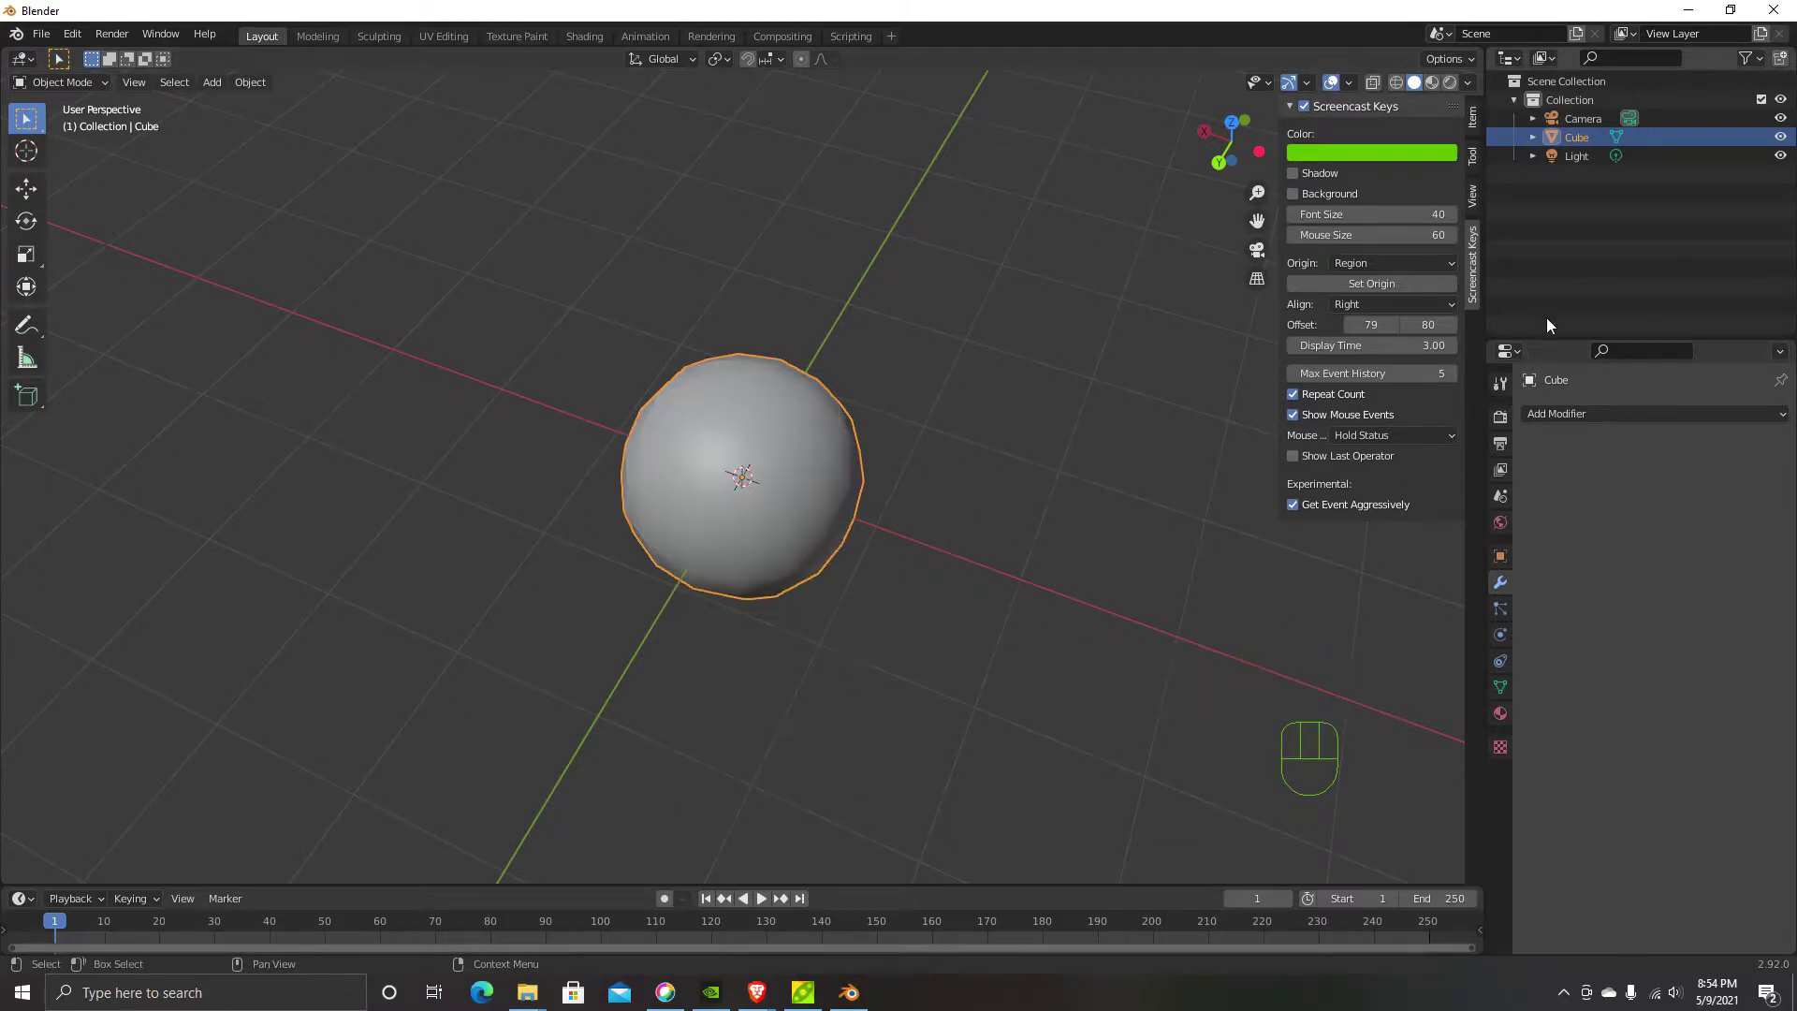
click(1633, 415)
click(1446, 754)
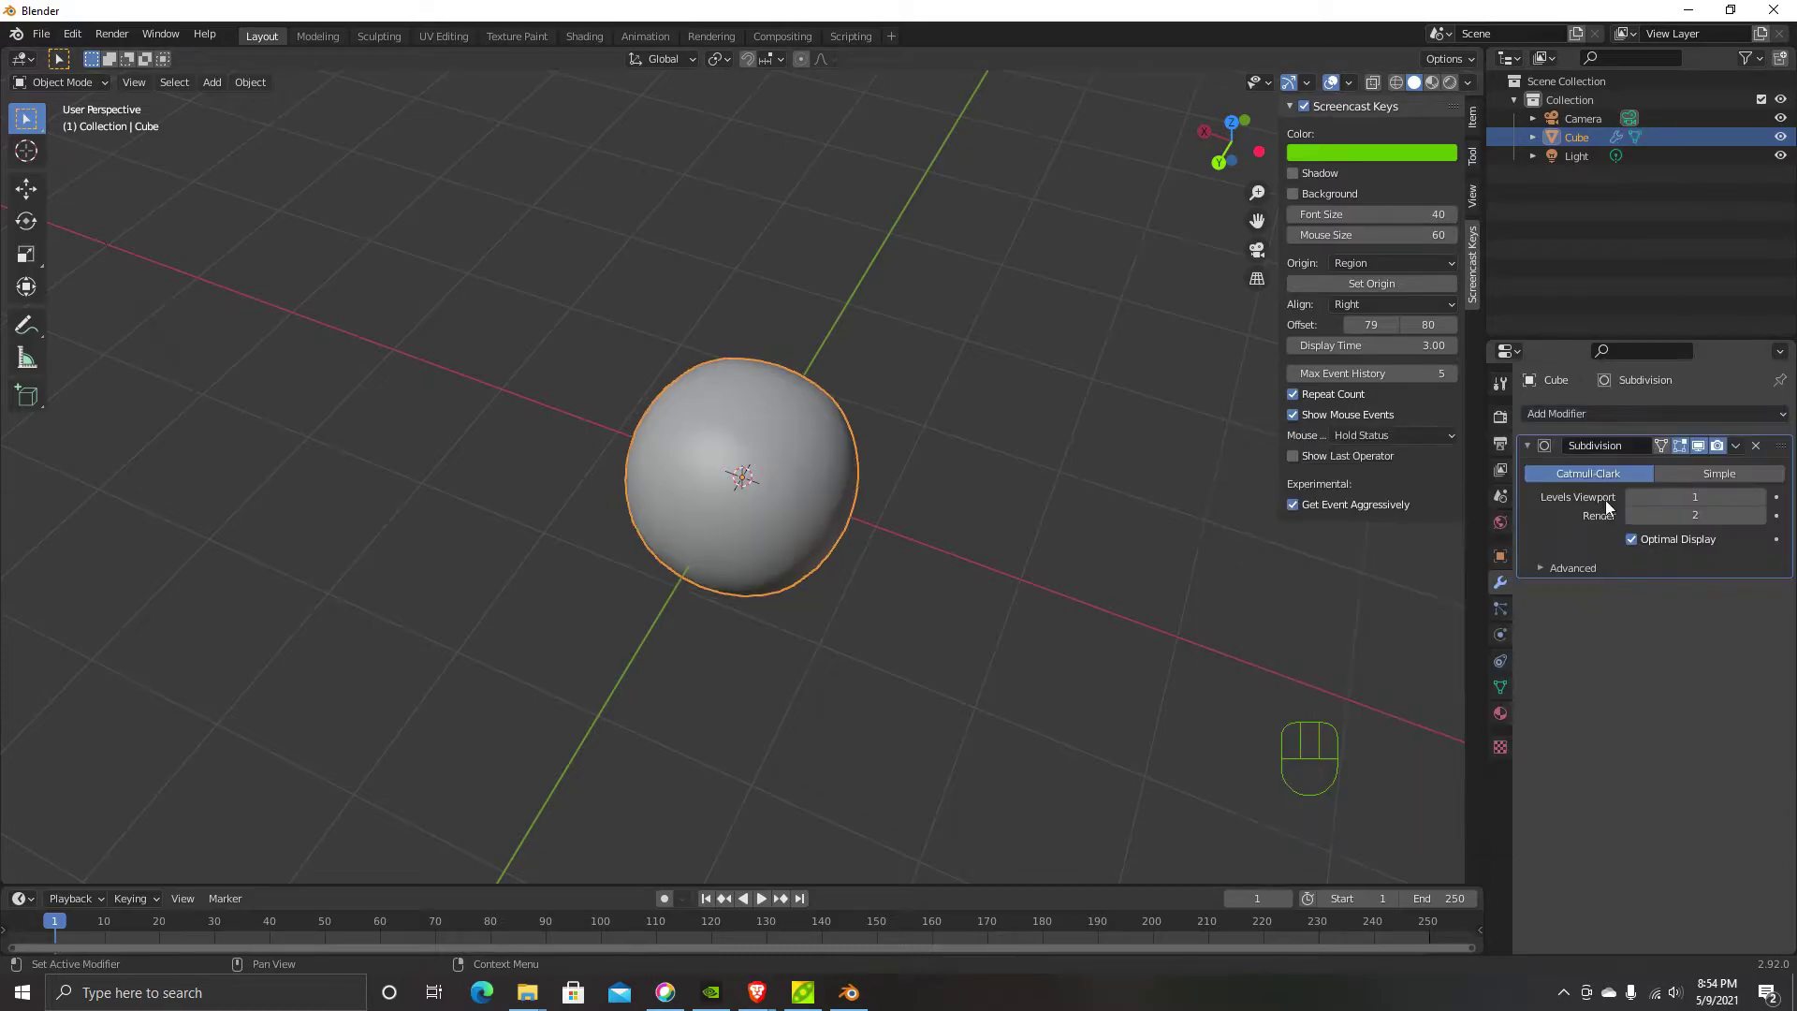
Apply the level 1 Subdivision modifier to the smooth-shaded sphere
middle_drag(604, 382, 697, 349)
key(Tab)
key(Tab)
key(Tab)
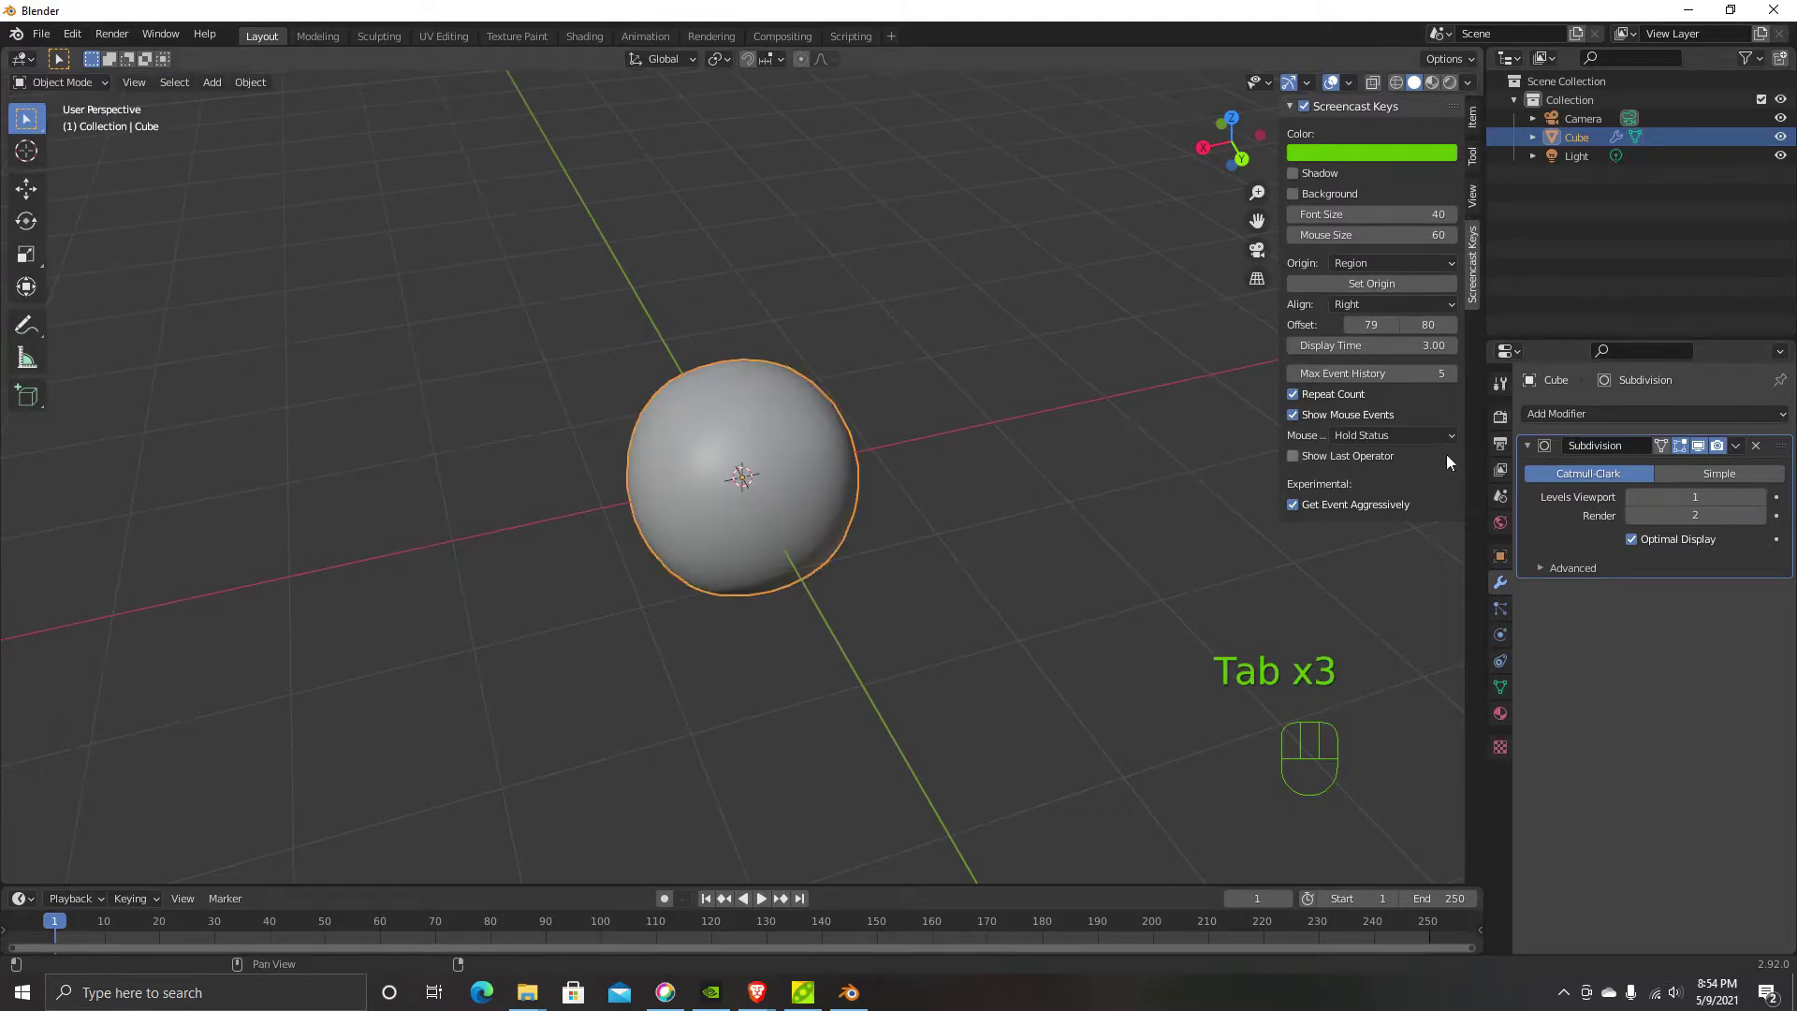
click(1737, 447)
click(1680, 468)
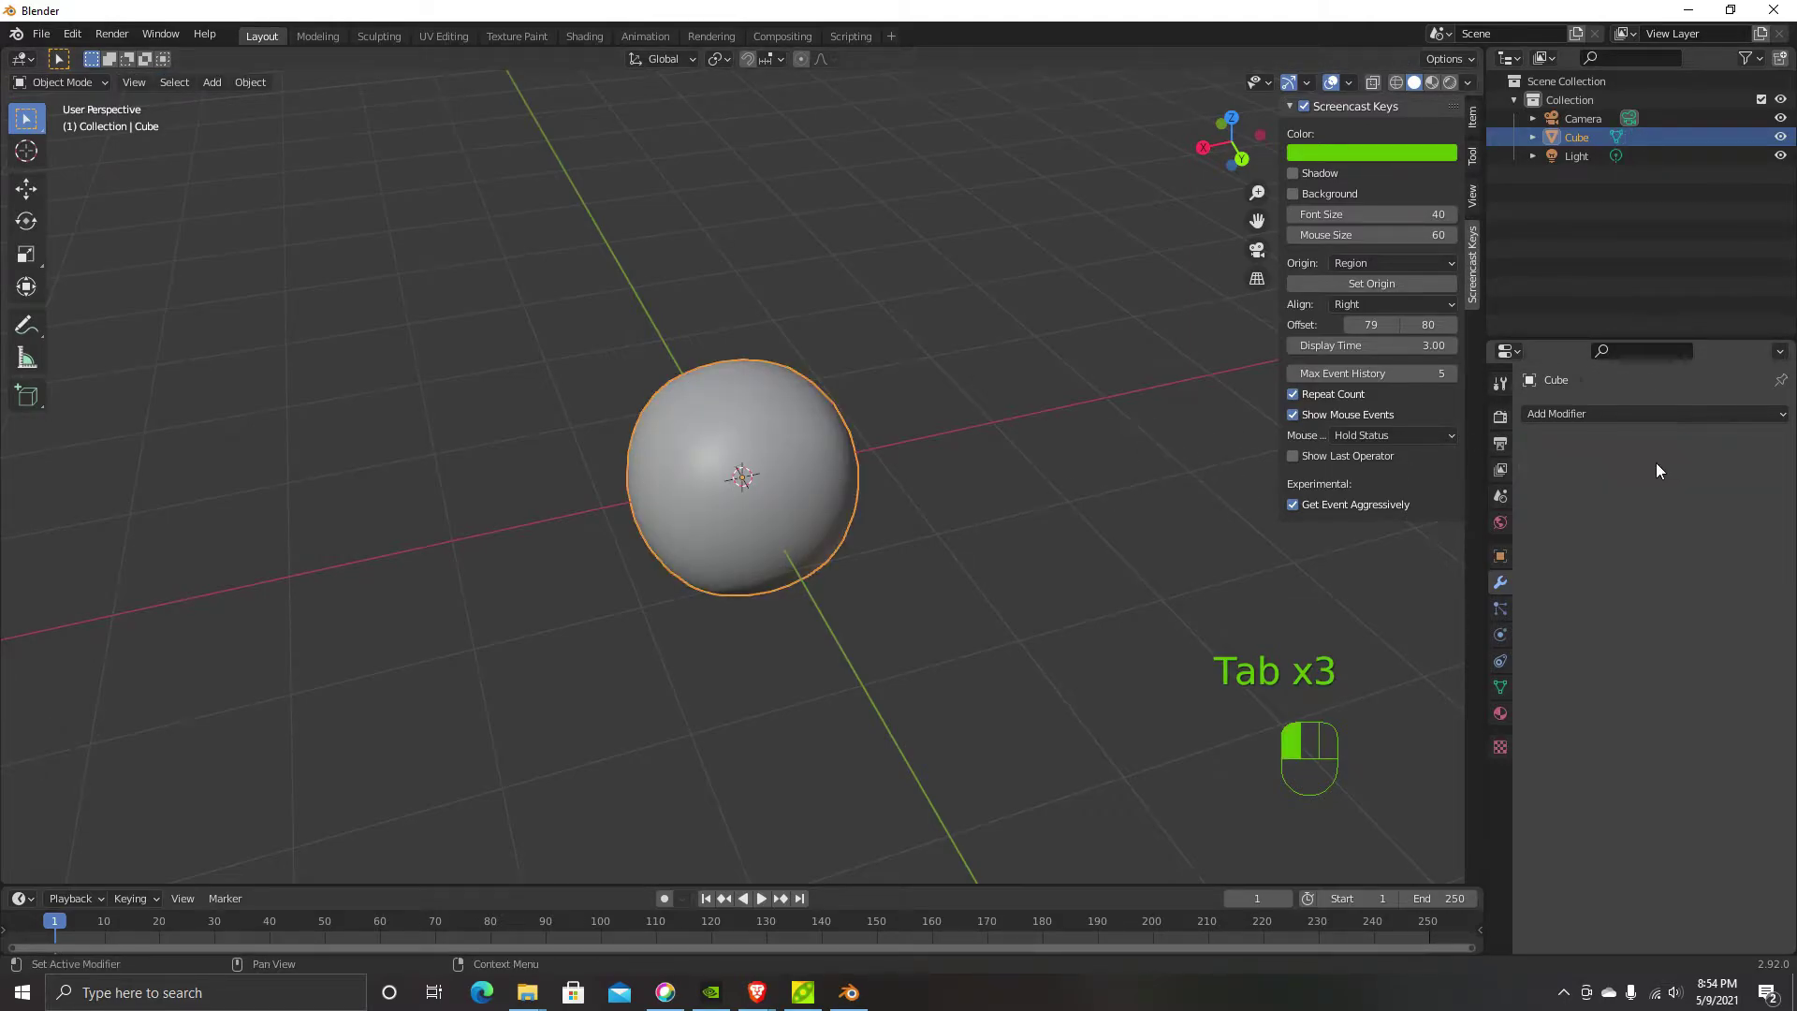
Select the whole mesh in Edit Mode and round it out with the To Sphere transform
middle_drag(745, 356, 768, 398)
key(Tab)
key(a)
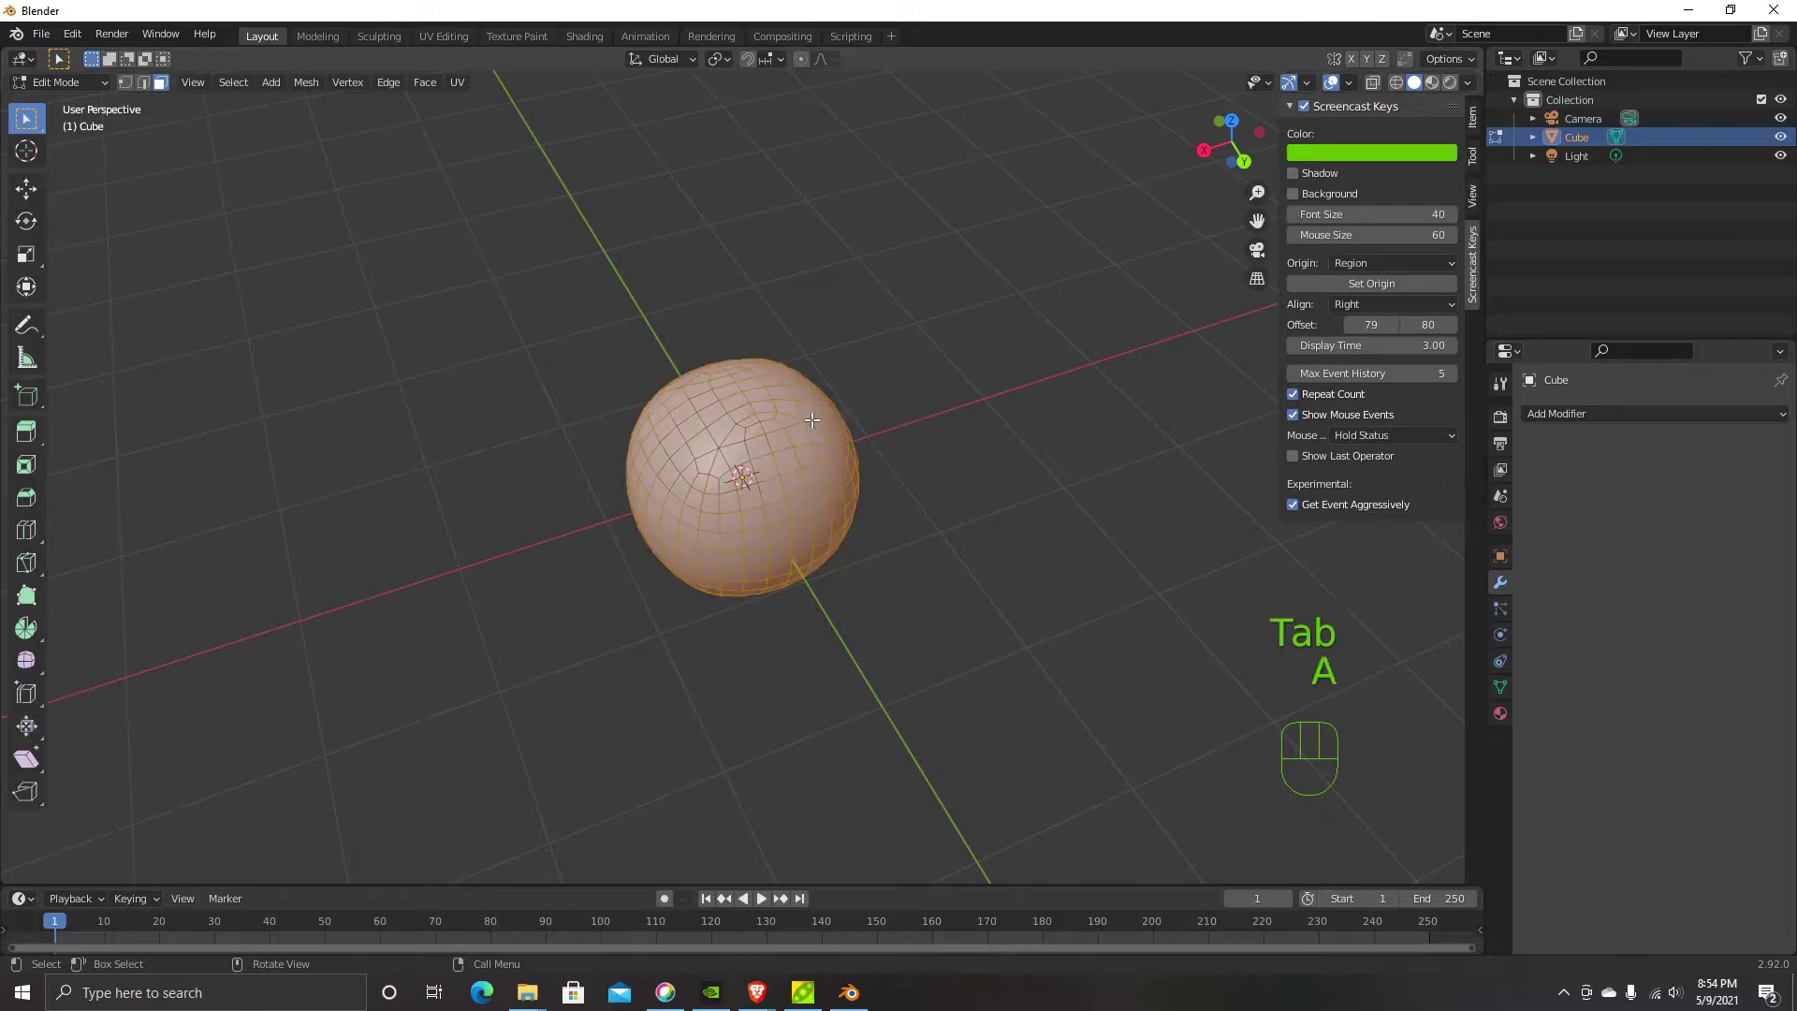
click(305, 82)
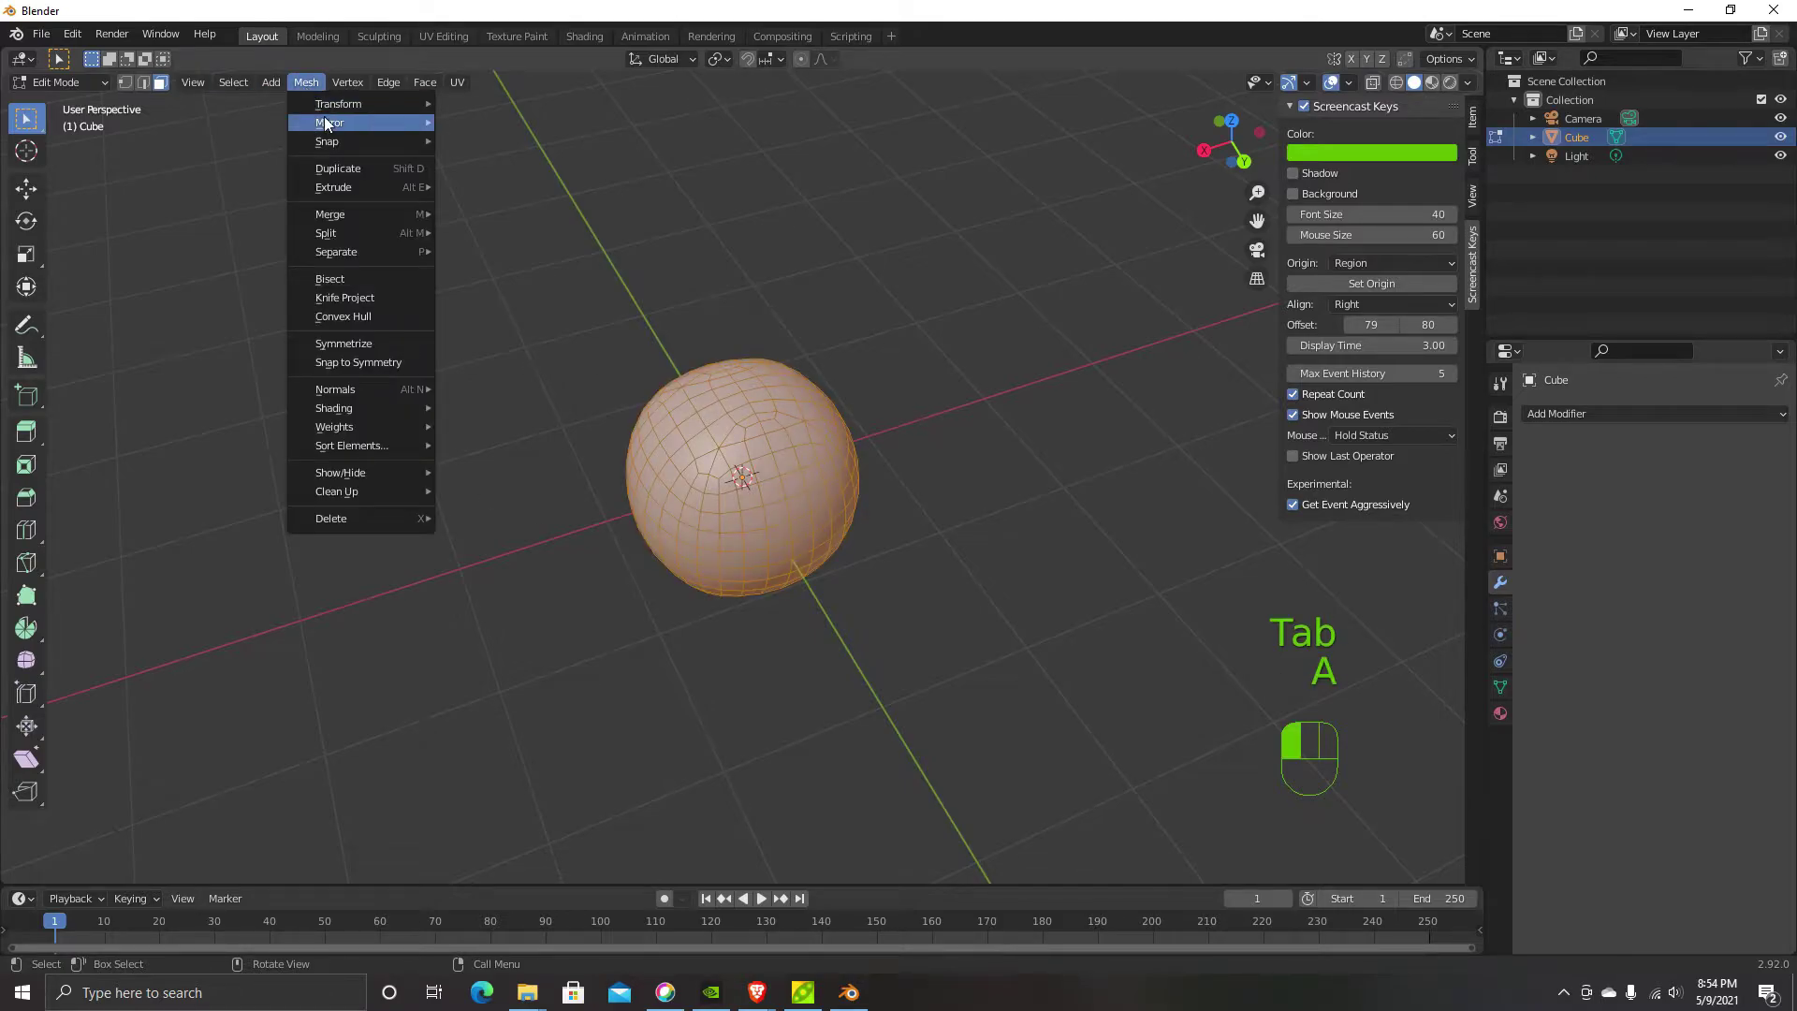
mouse_move(341, 101)
click(502, 167)
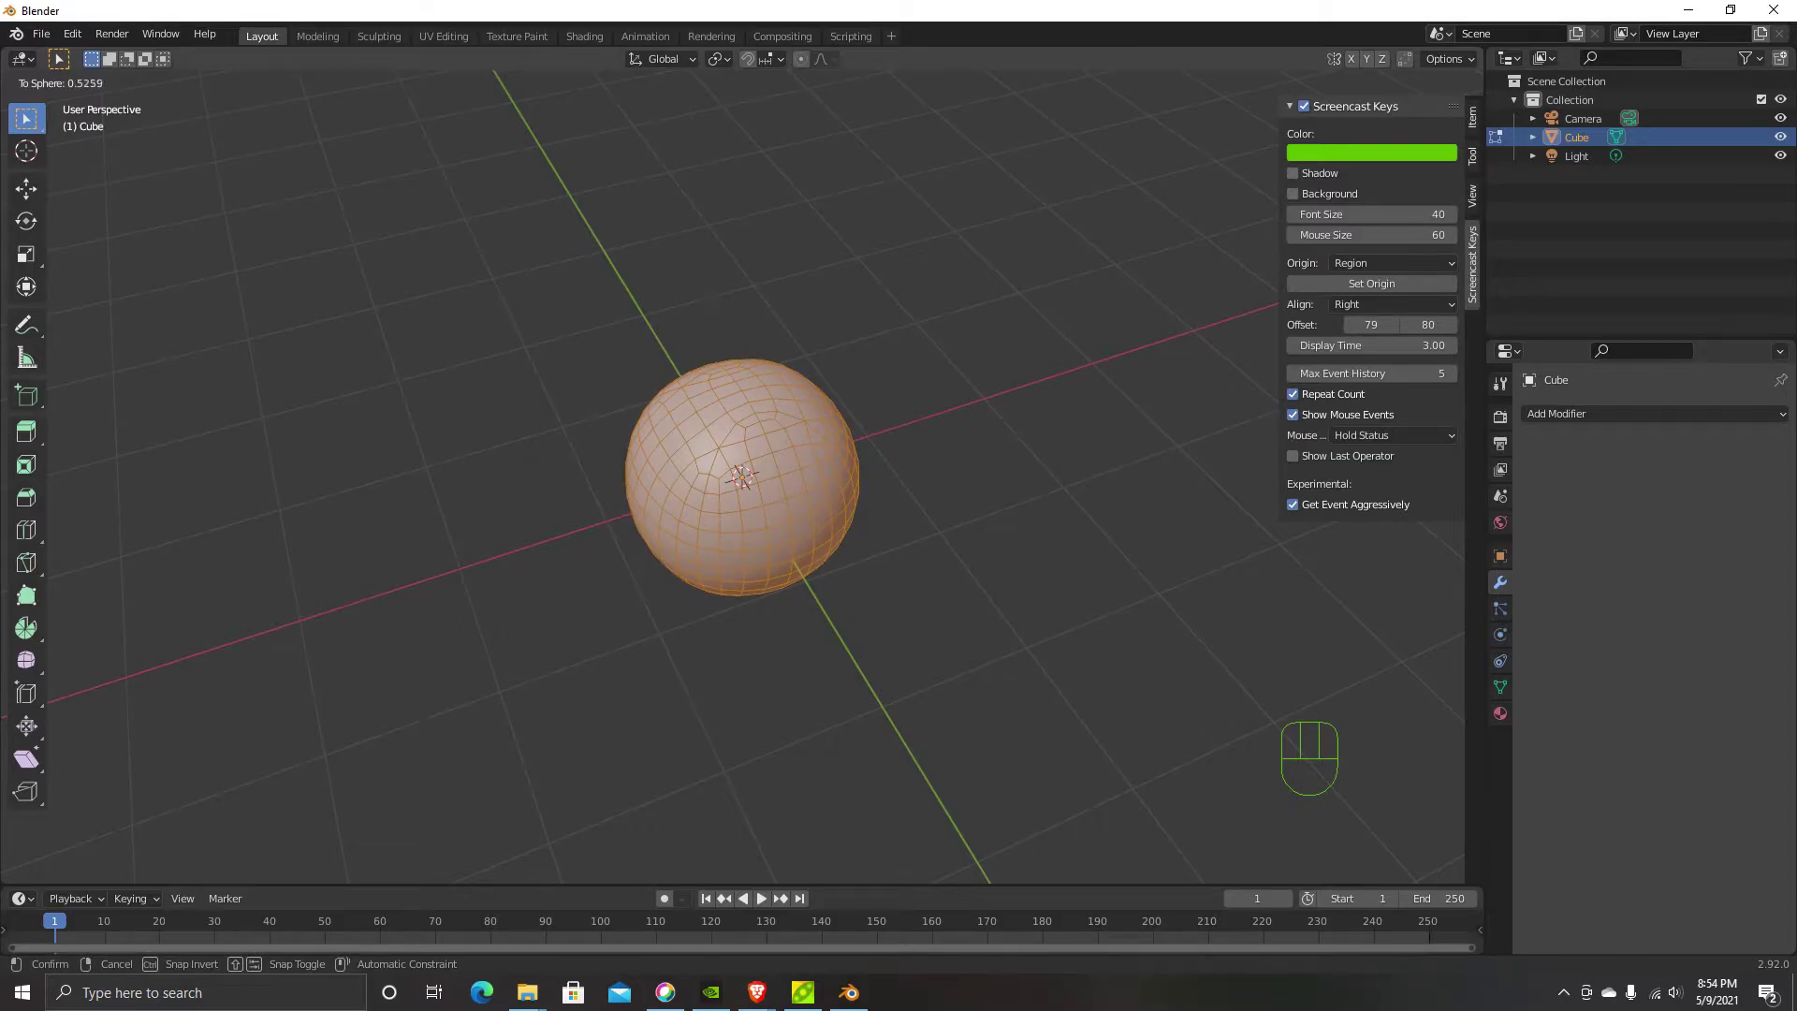
click(1148, 851)
Deselect the rounded mesh, return to Object Mode and add another Subdivision modifier at viewport level 1
middle_drag(693, 690, 749, 562)
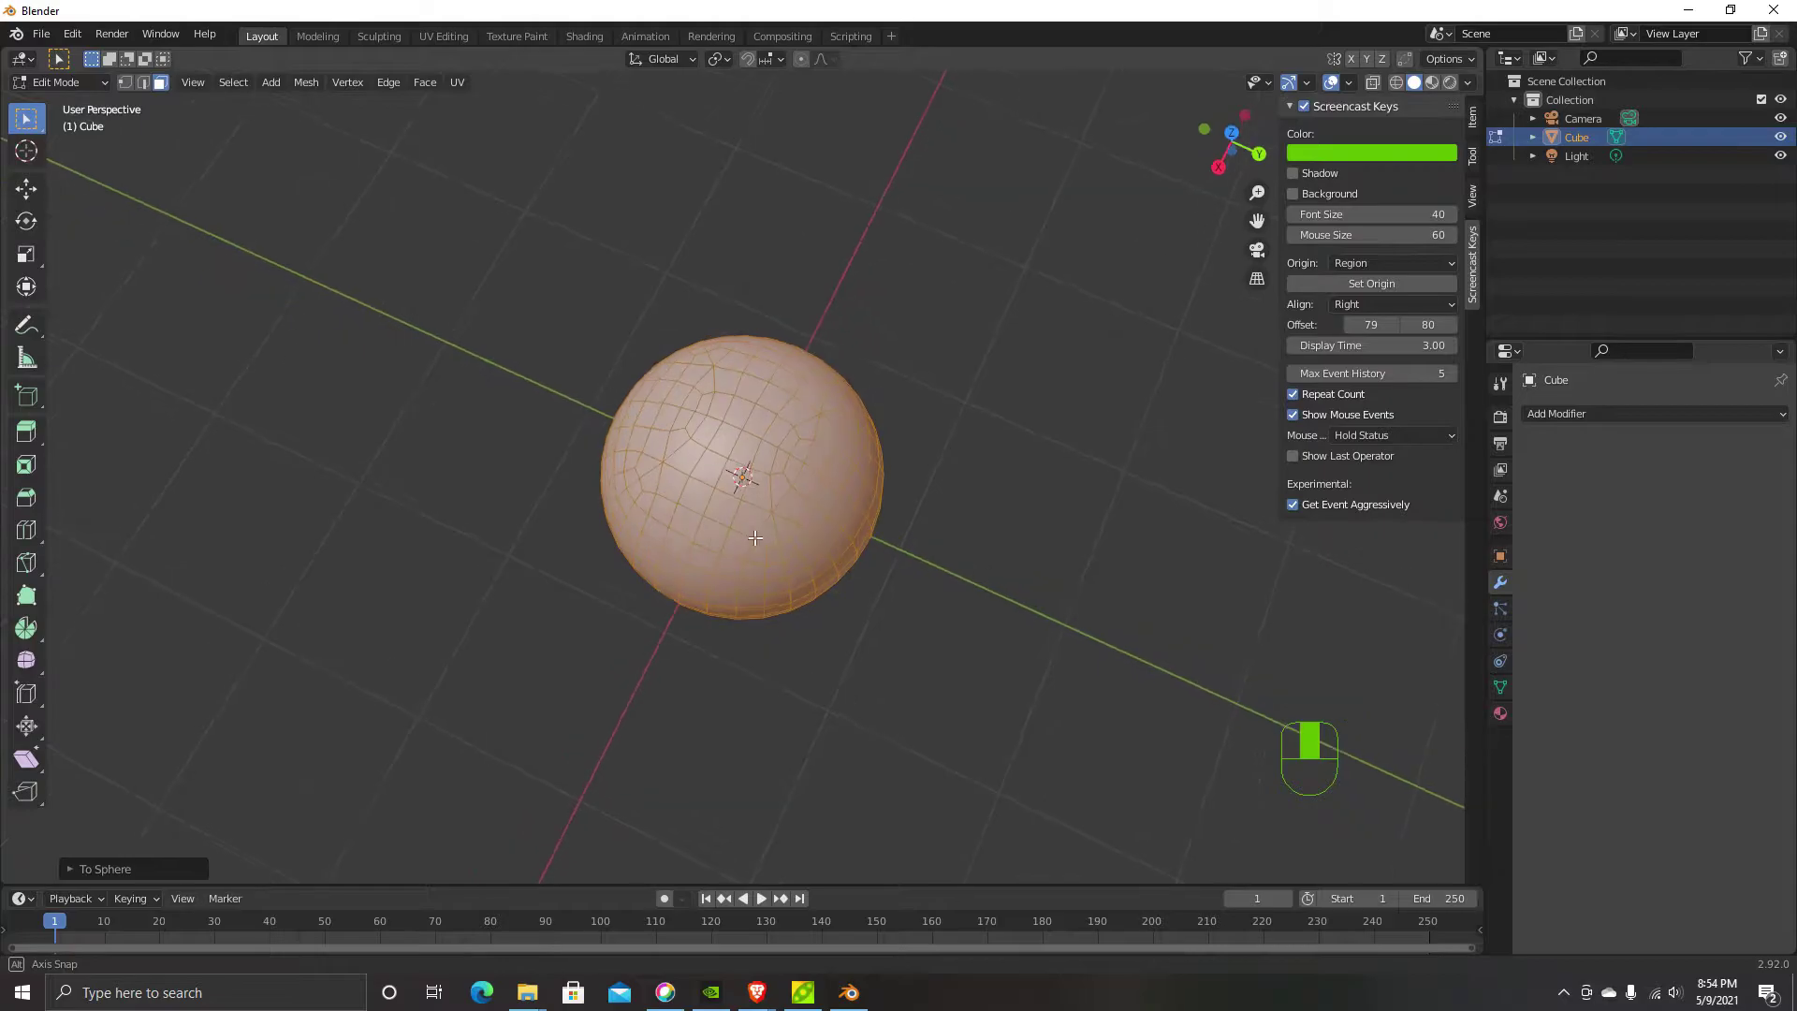
middle_drag(808, 486, 714, 533)
click(950, 475)
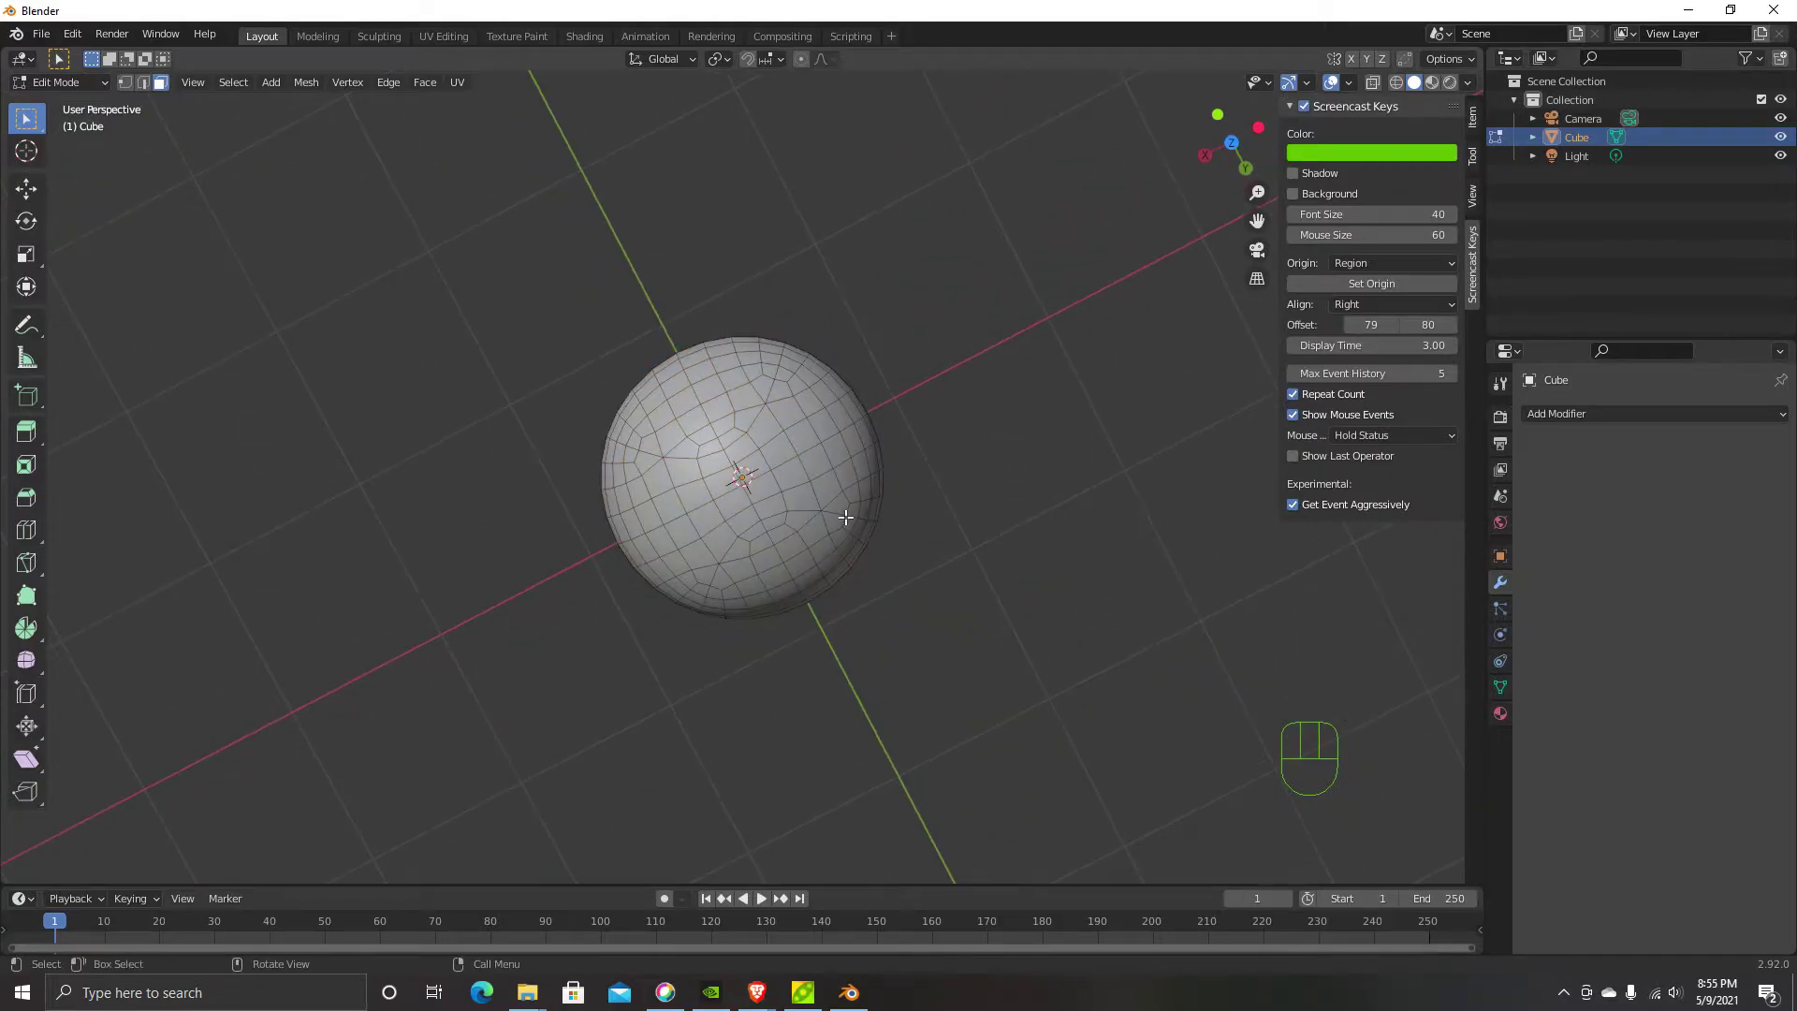
key(Tab)
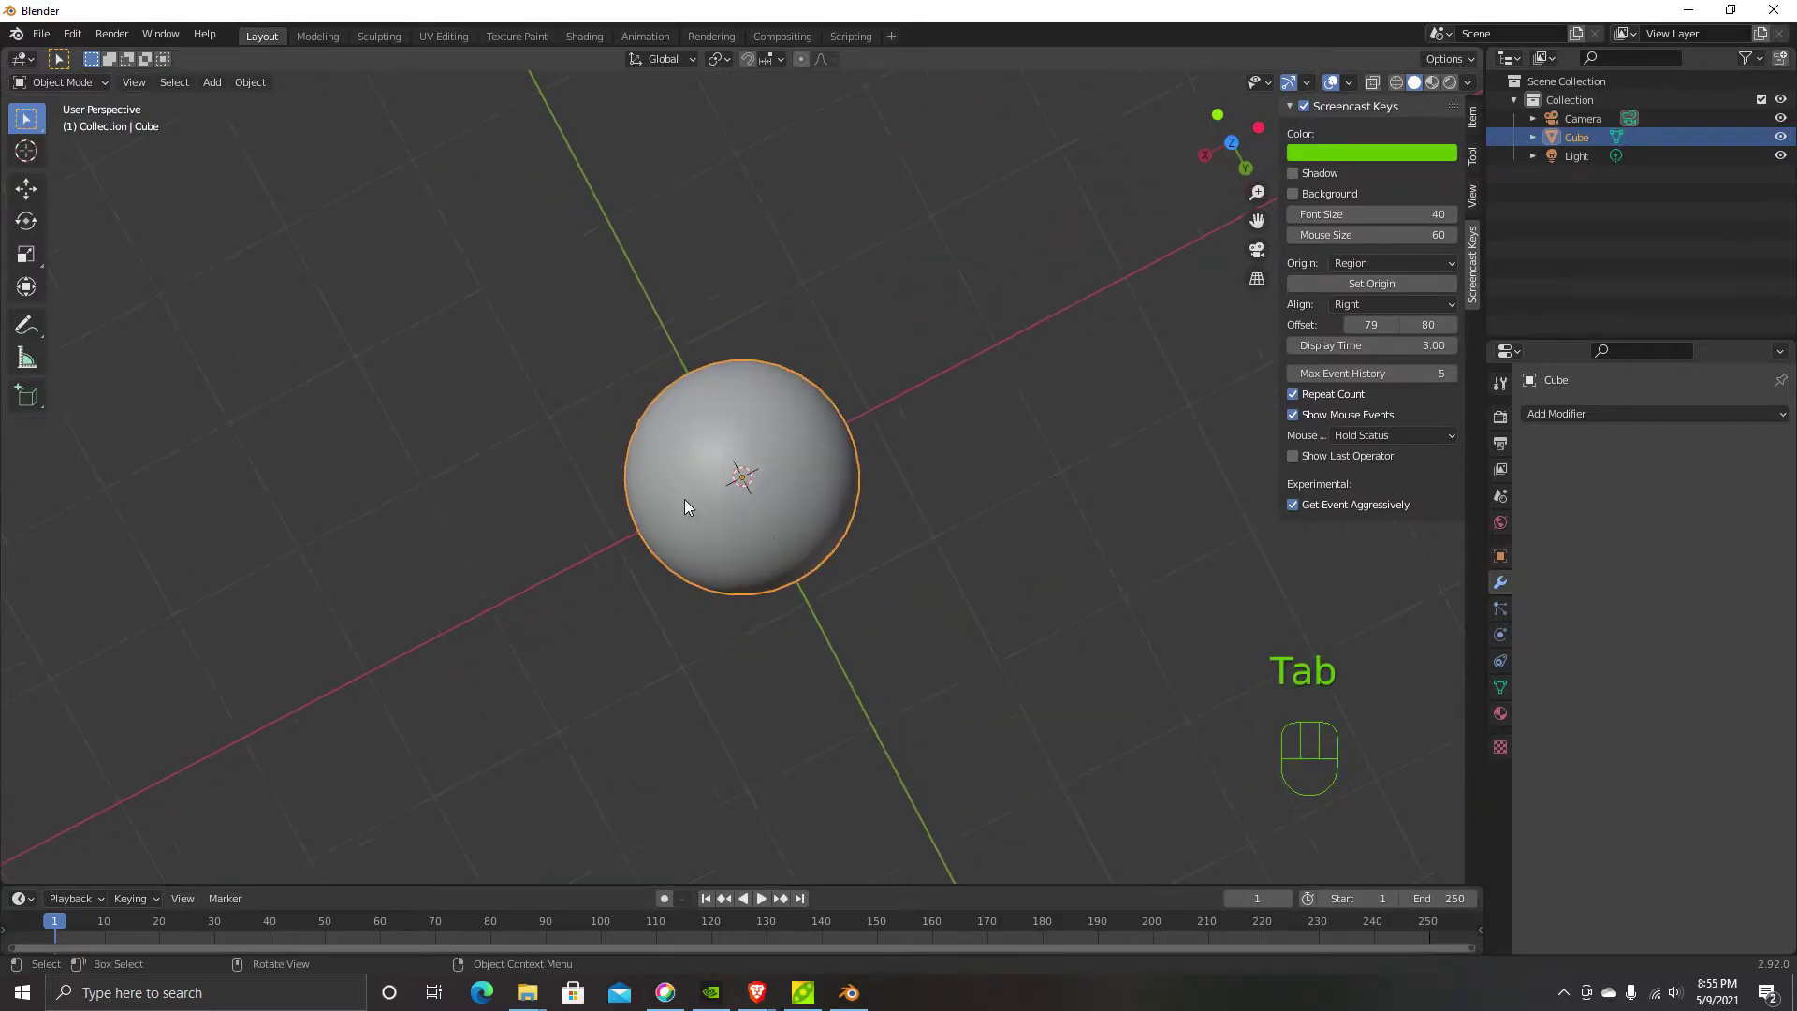
click(1567, 413)
click(1442, 754)
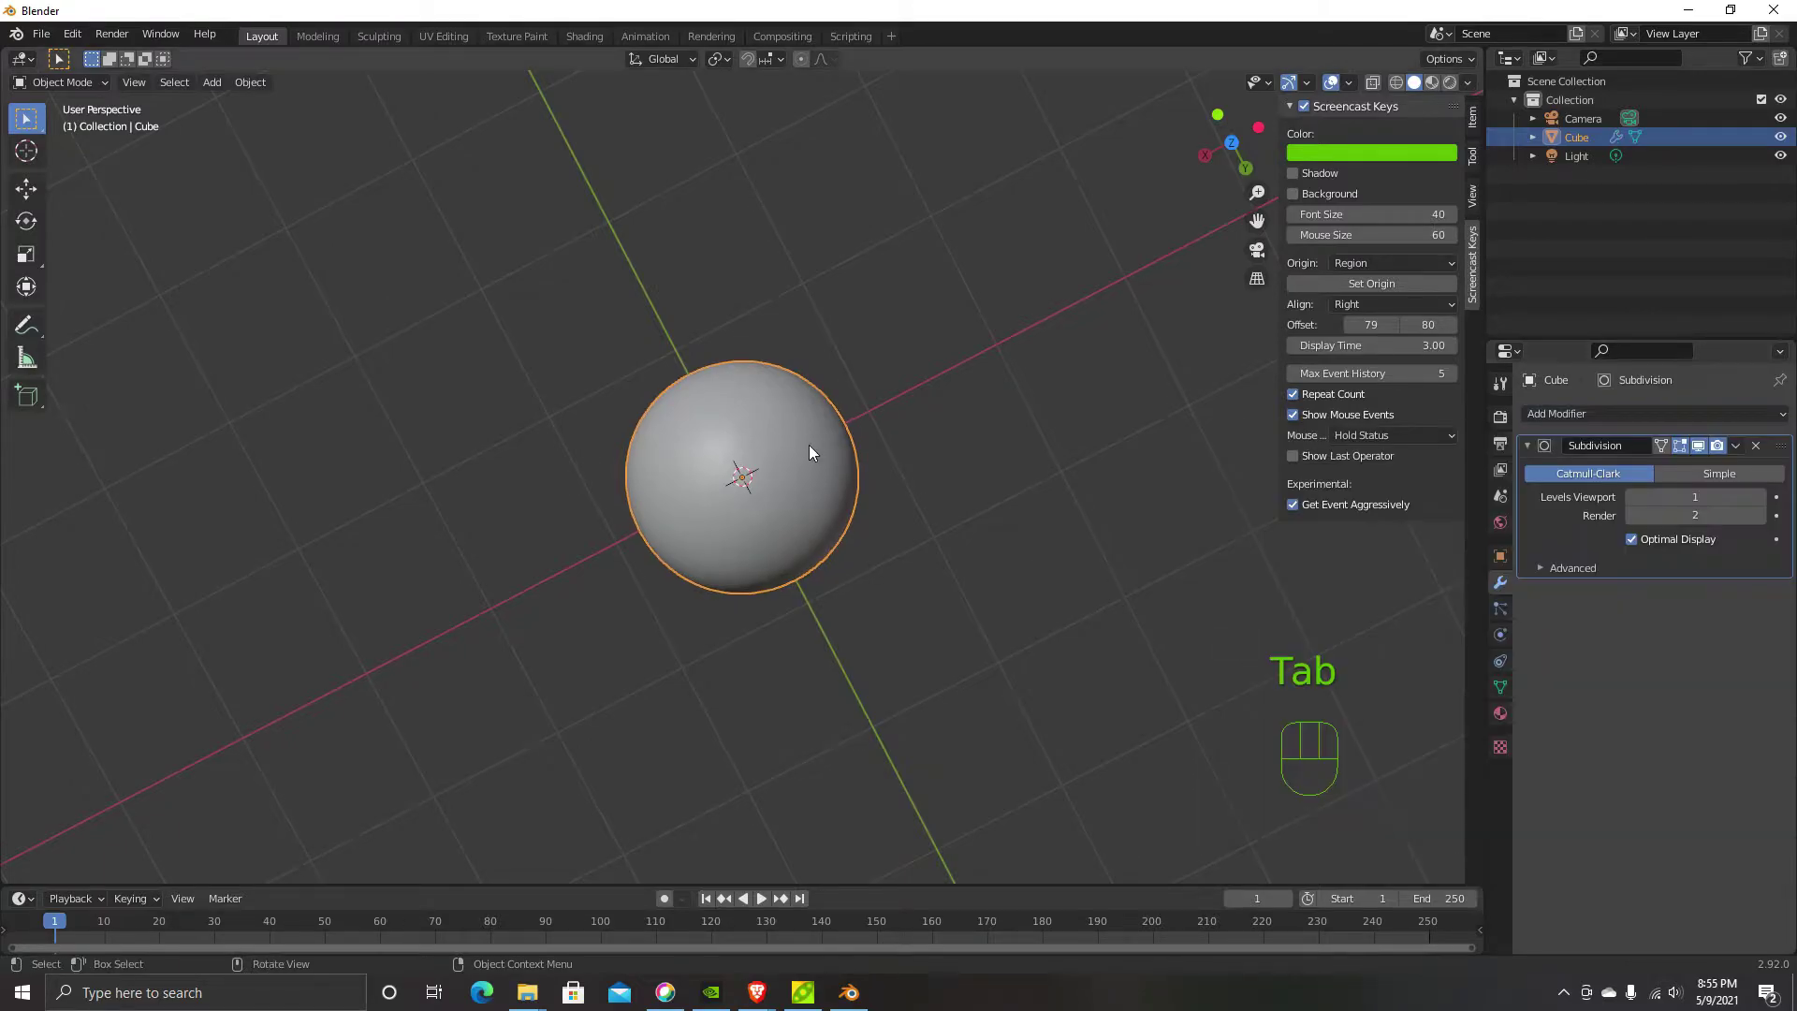
In Edit Mode's edge selection from the top view, select the two perpendicular edge loops crossing the ball's center
key(Tab)
middle_drag(807, 468, 861, 411)
key(KP_7)
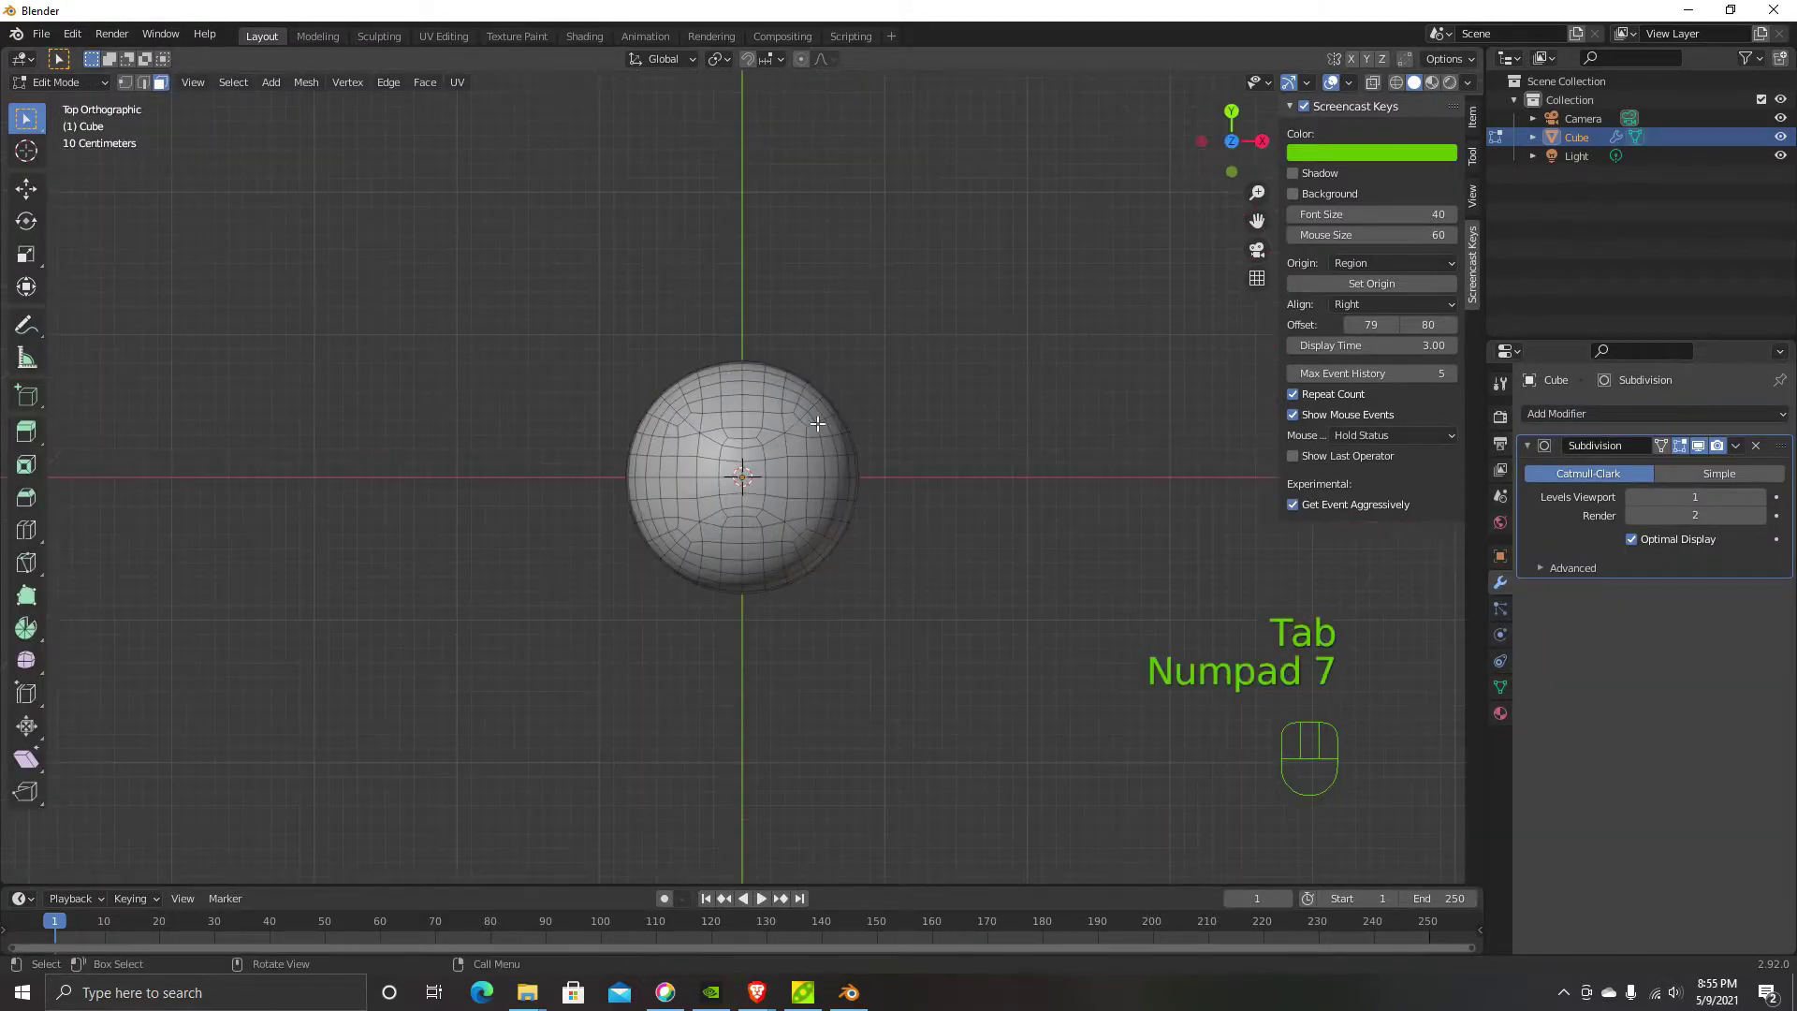
scroll(776, 423, up, 1)
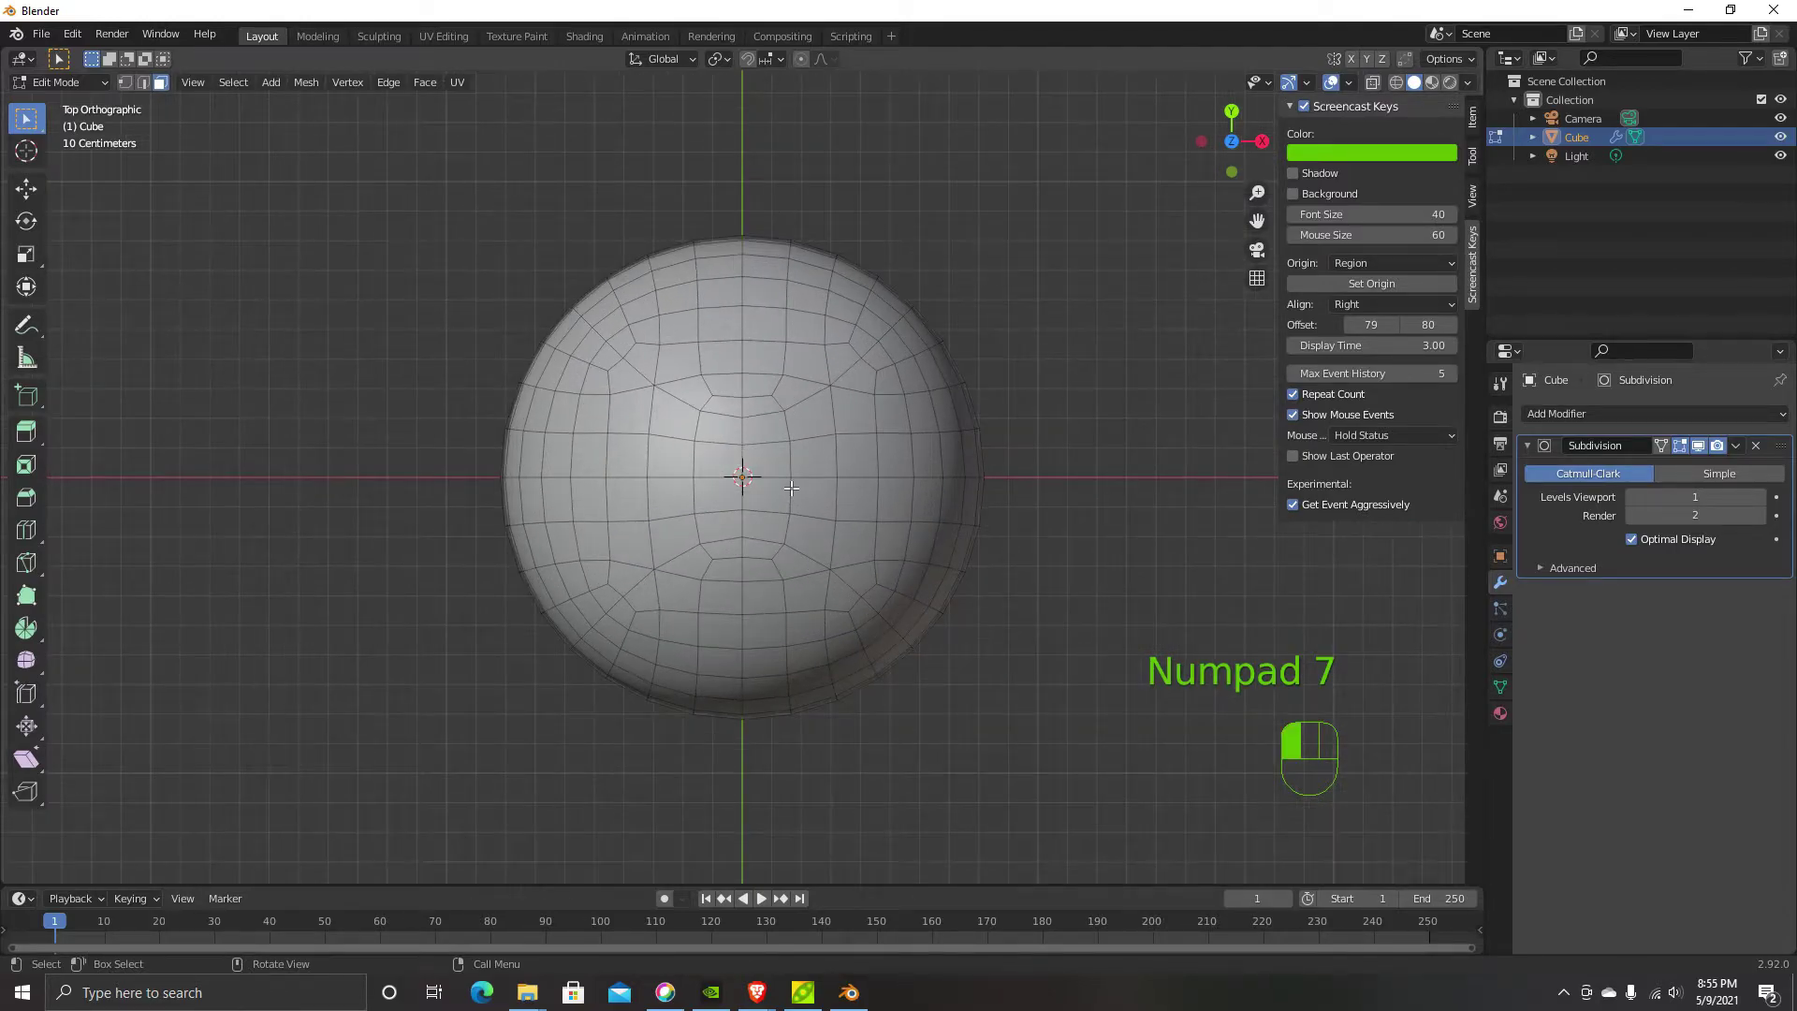
click(789, 487)
key(2)
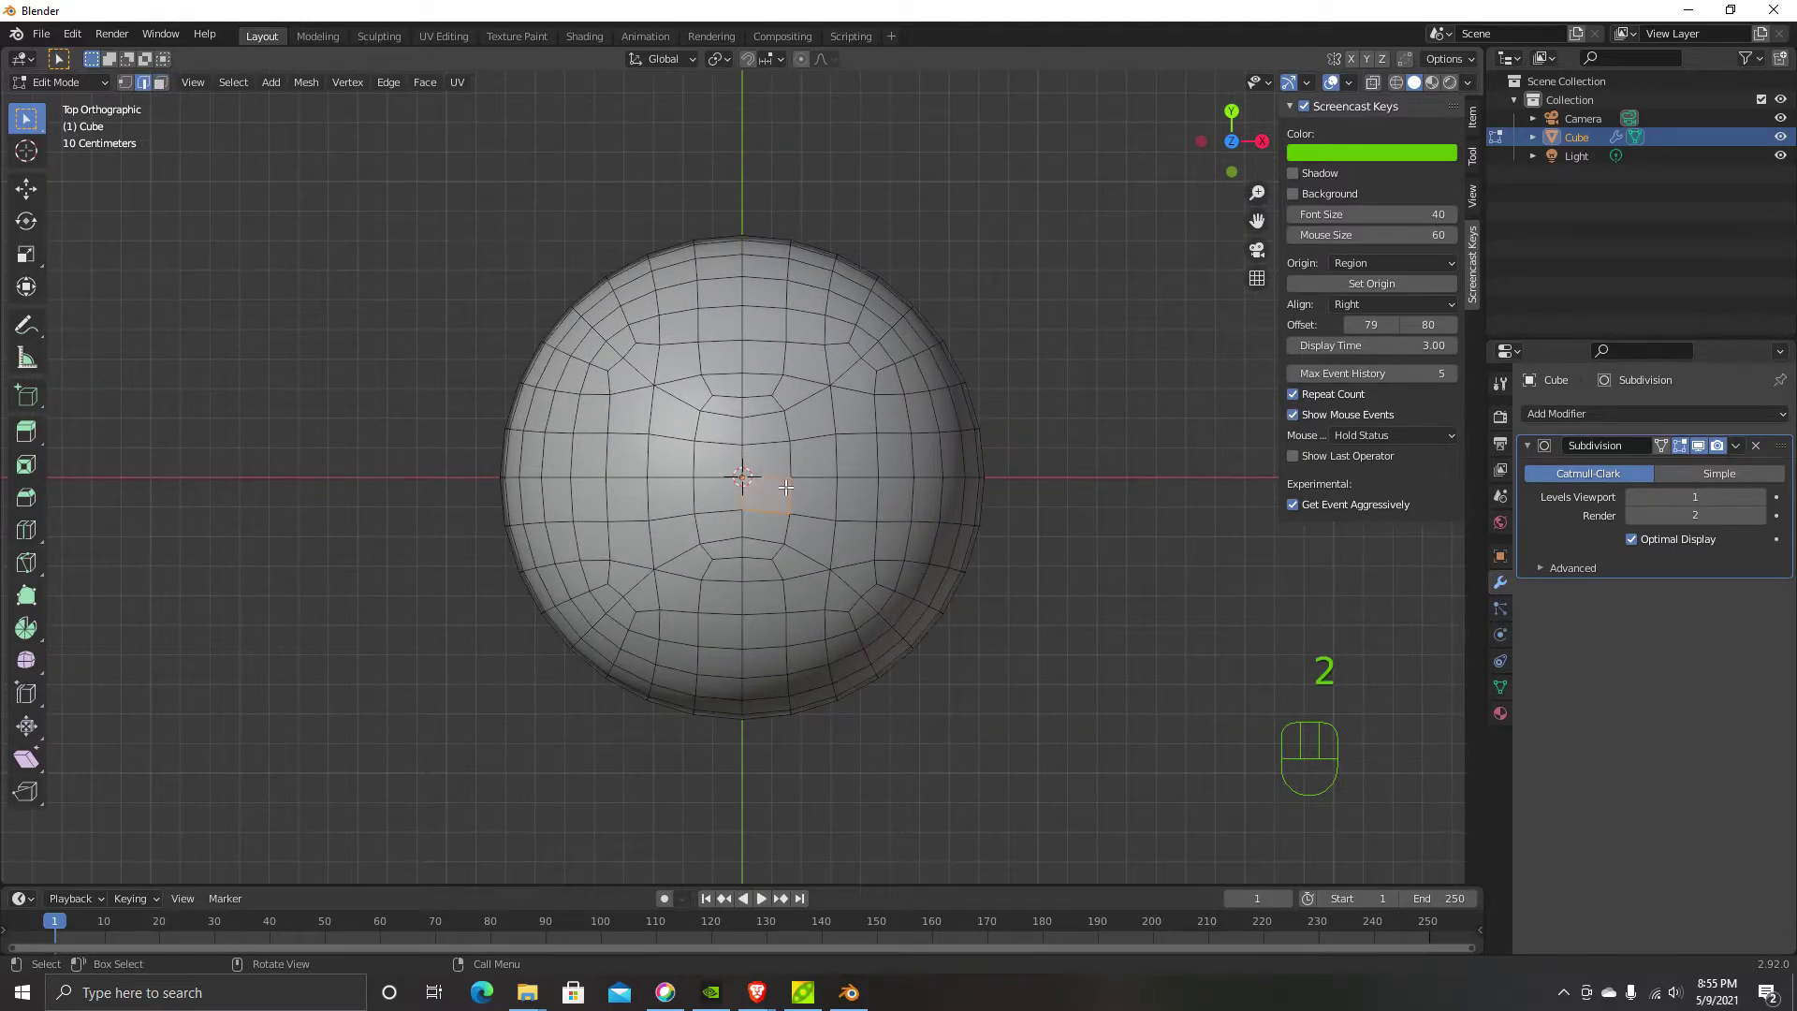
alt+shift+click(831, 478)
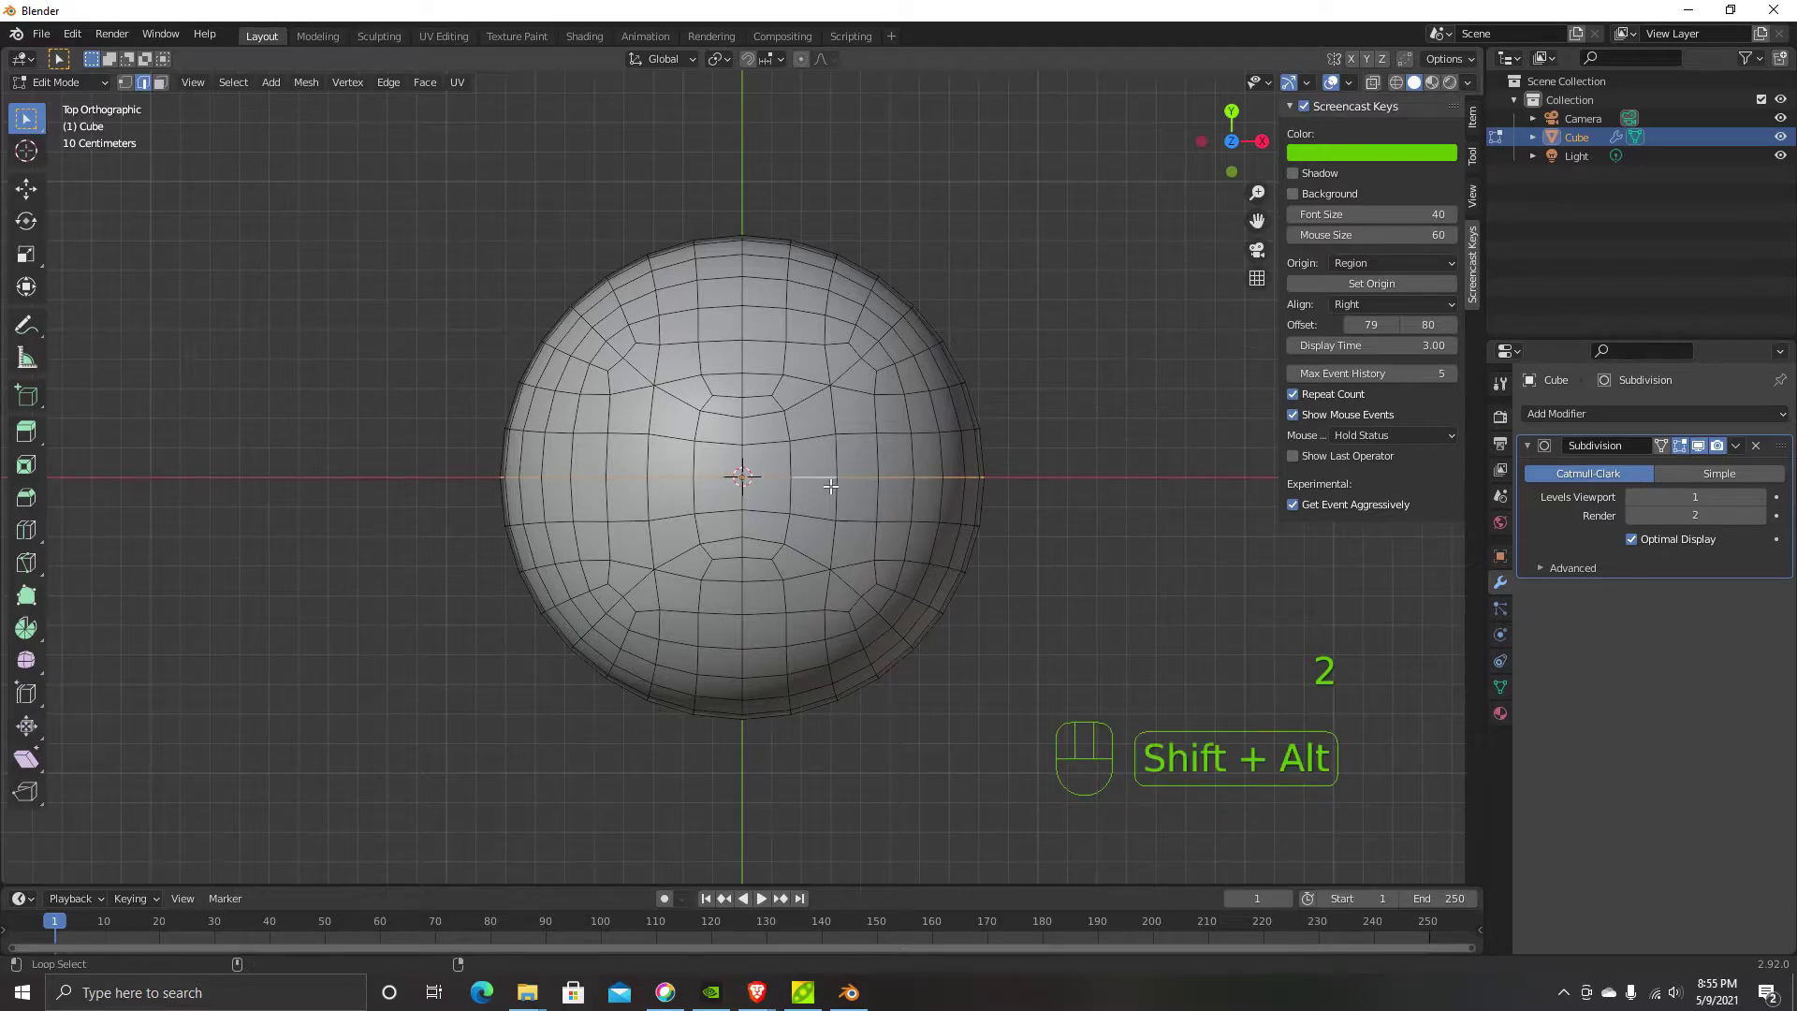
alt+shift+click(752, 530)
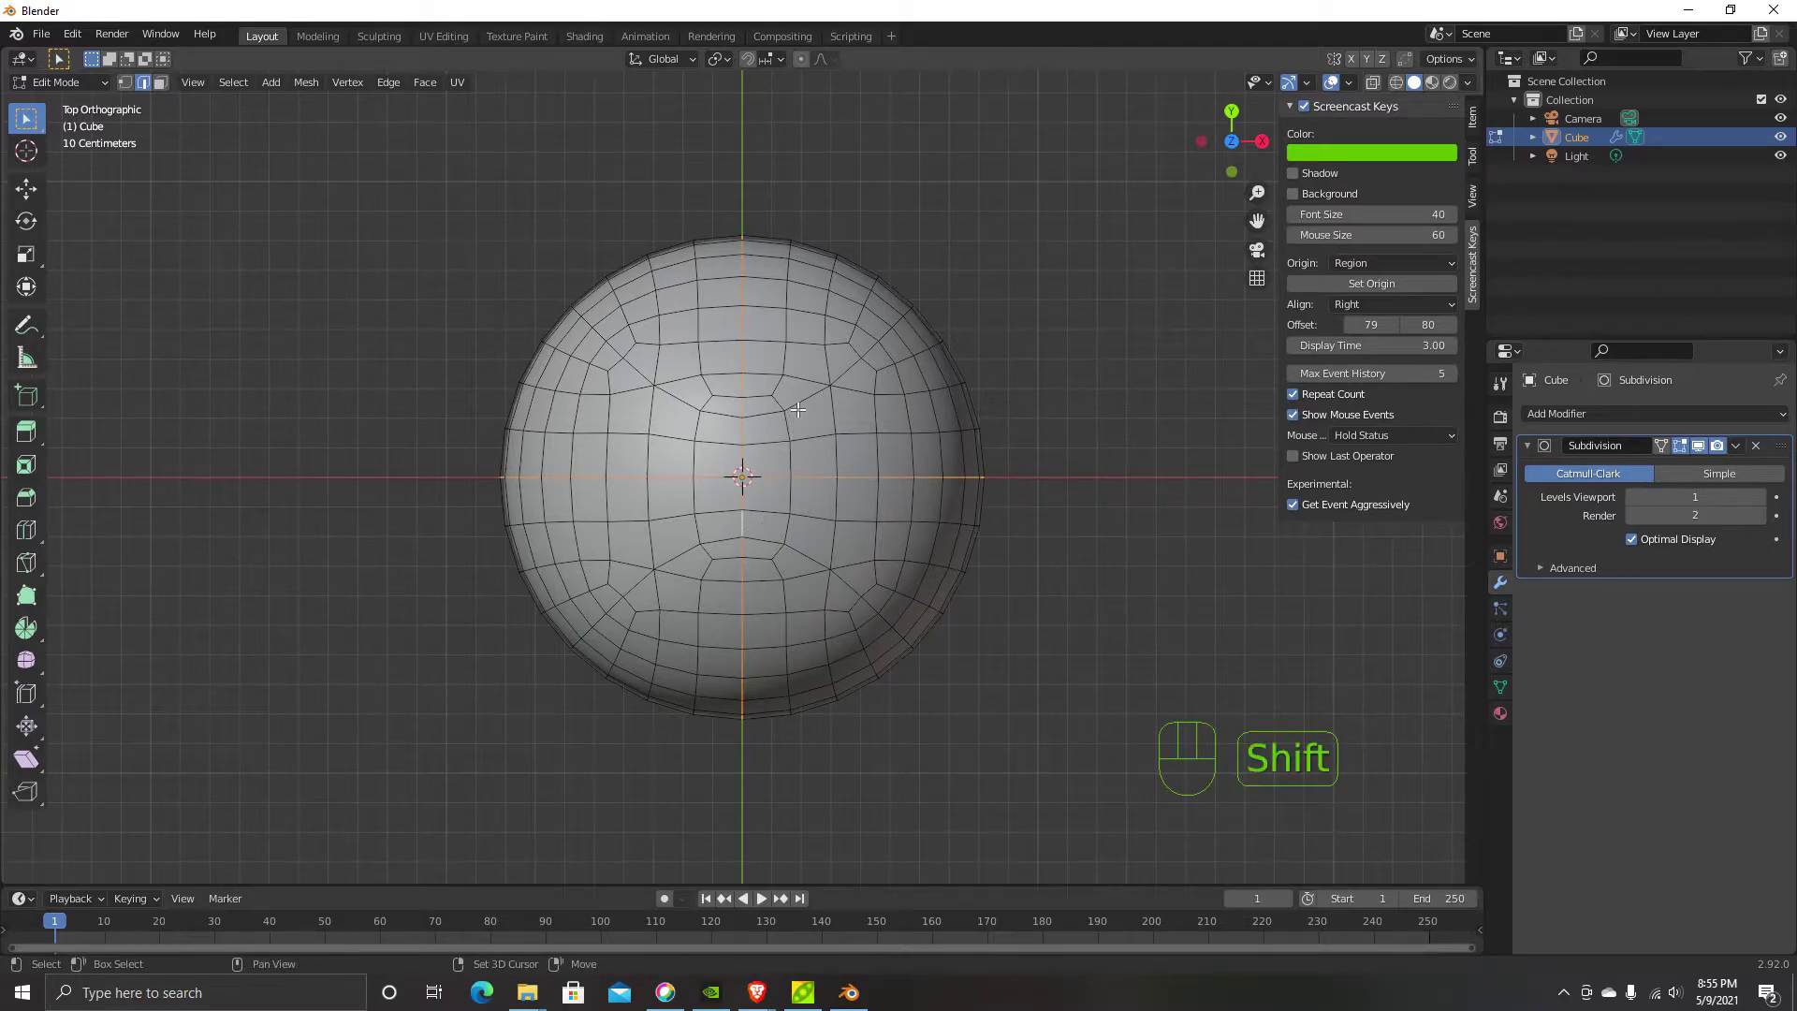
Extend the selection with the curved edge loops that form the basketball's side seams all around the ball
alt+shift+click(708, 417)
alt+shift+click(841, 382)
alt+shift+click(640, 373)
alt+shift+click(678, 556)
alt+shift+click(860, 594)
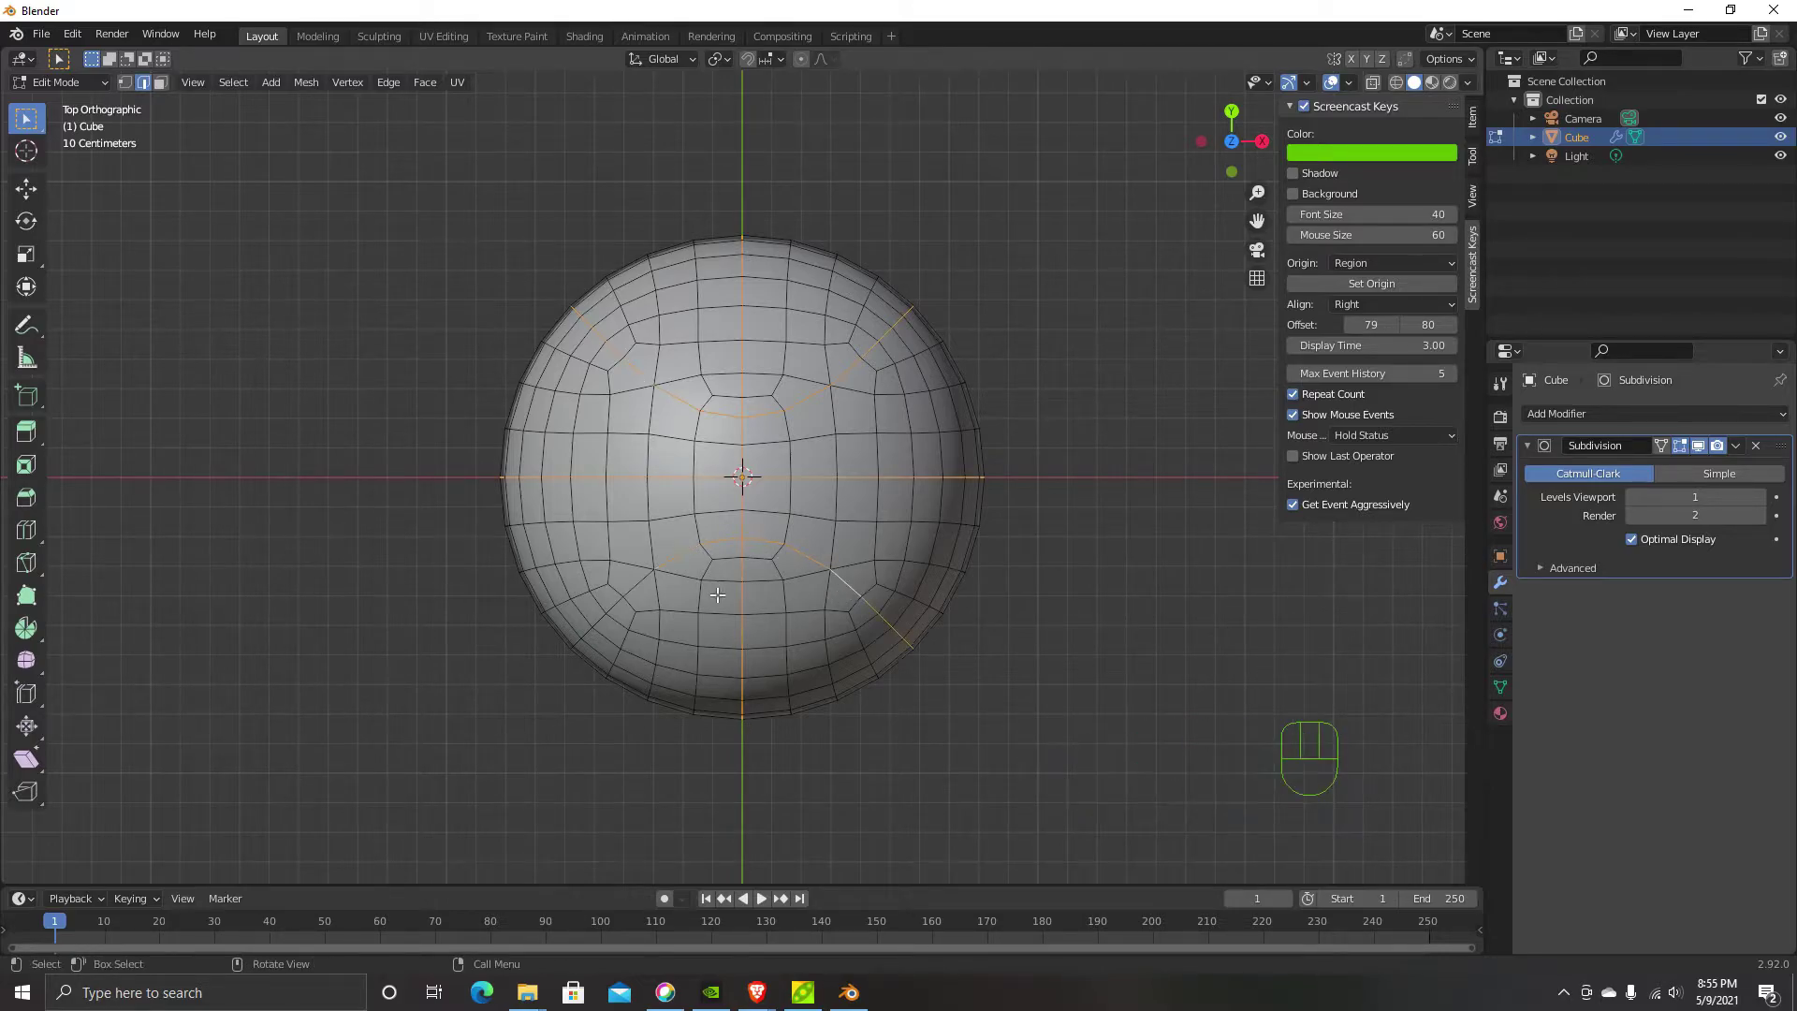
alt+shift+click(640, 590)
scroll(741, 625, down, 2)
middle_drag(741, 625, 742, 581)
alt+shift+click(741, 581)
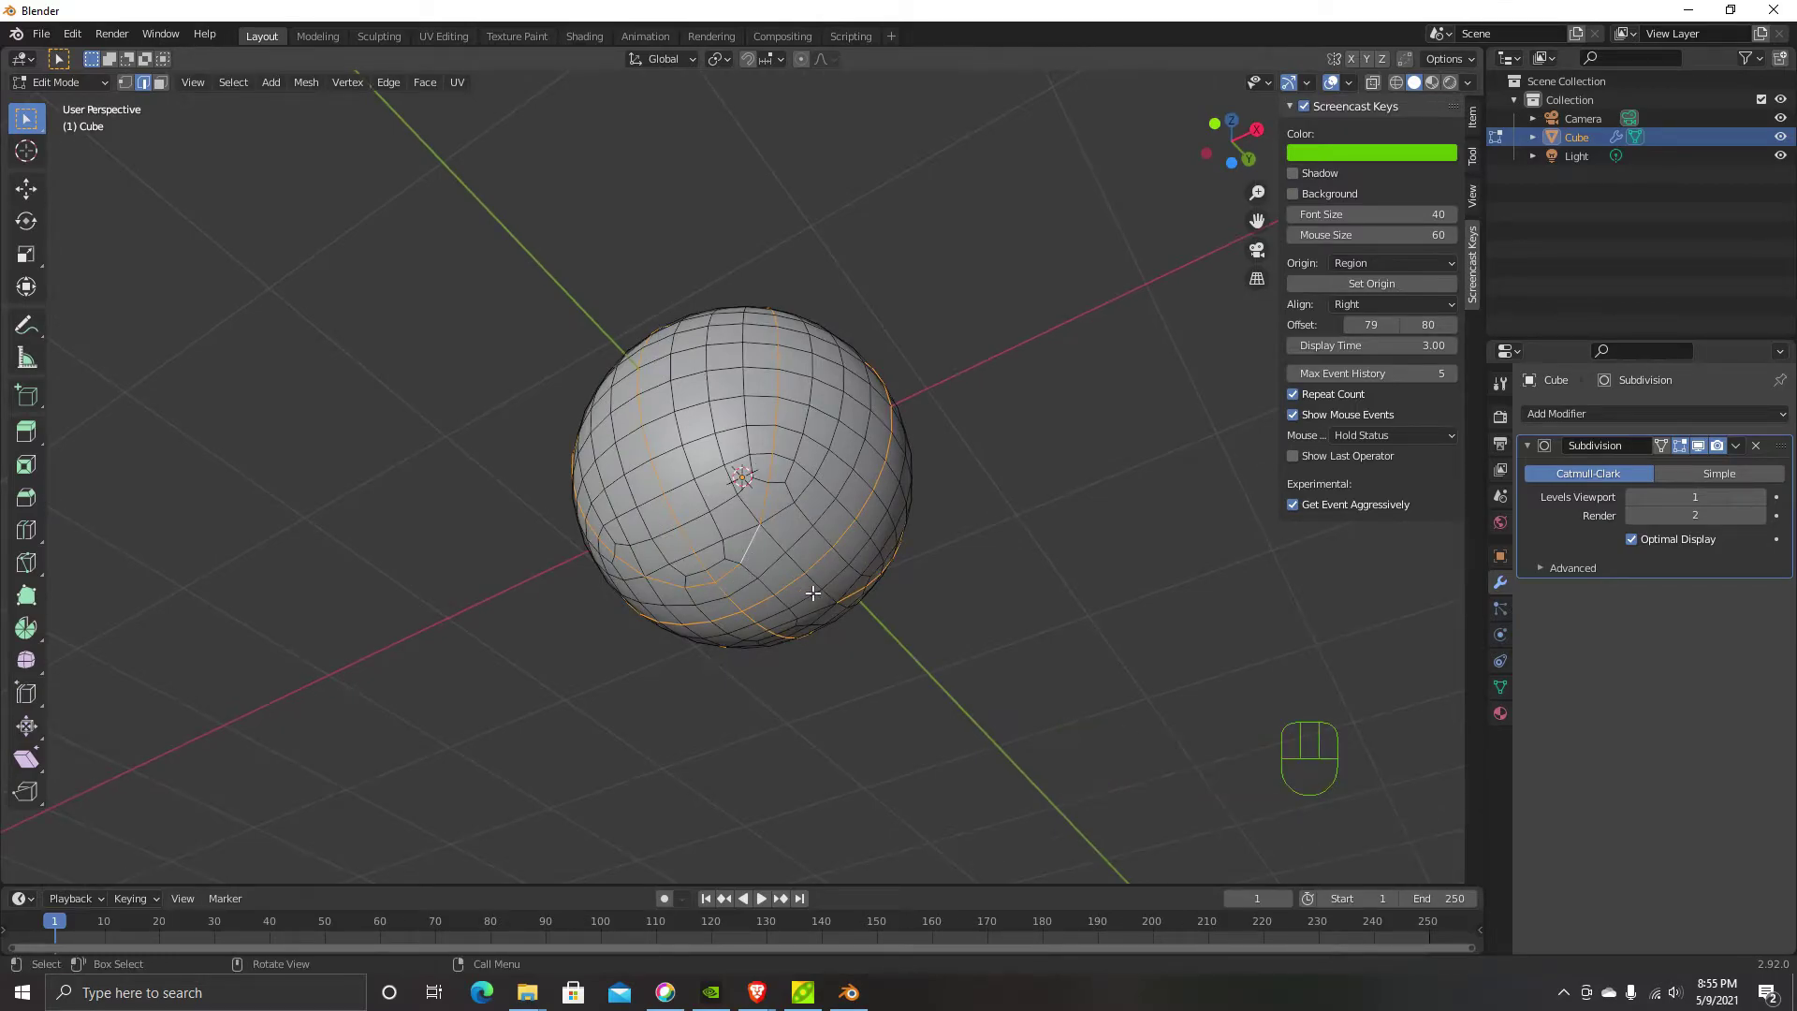
middle_drag(824, 617, 782, 473)
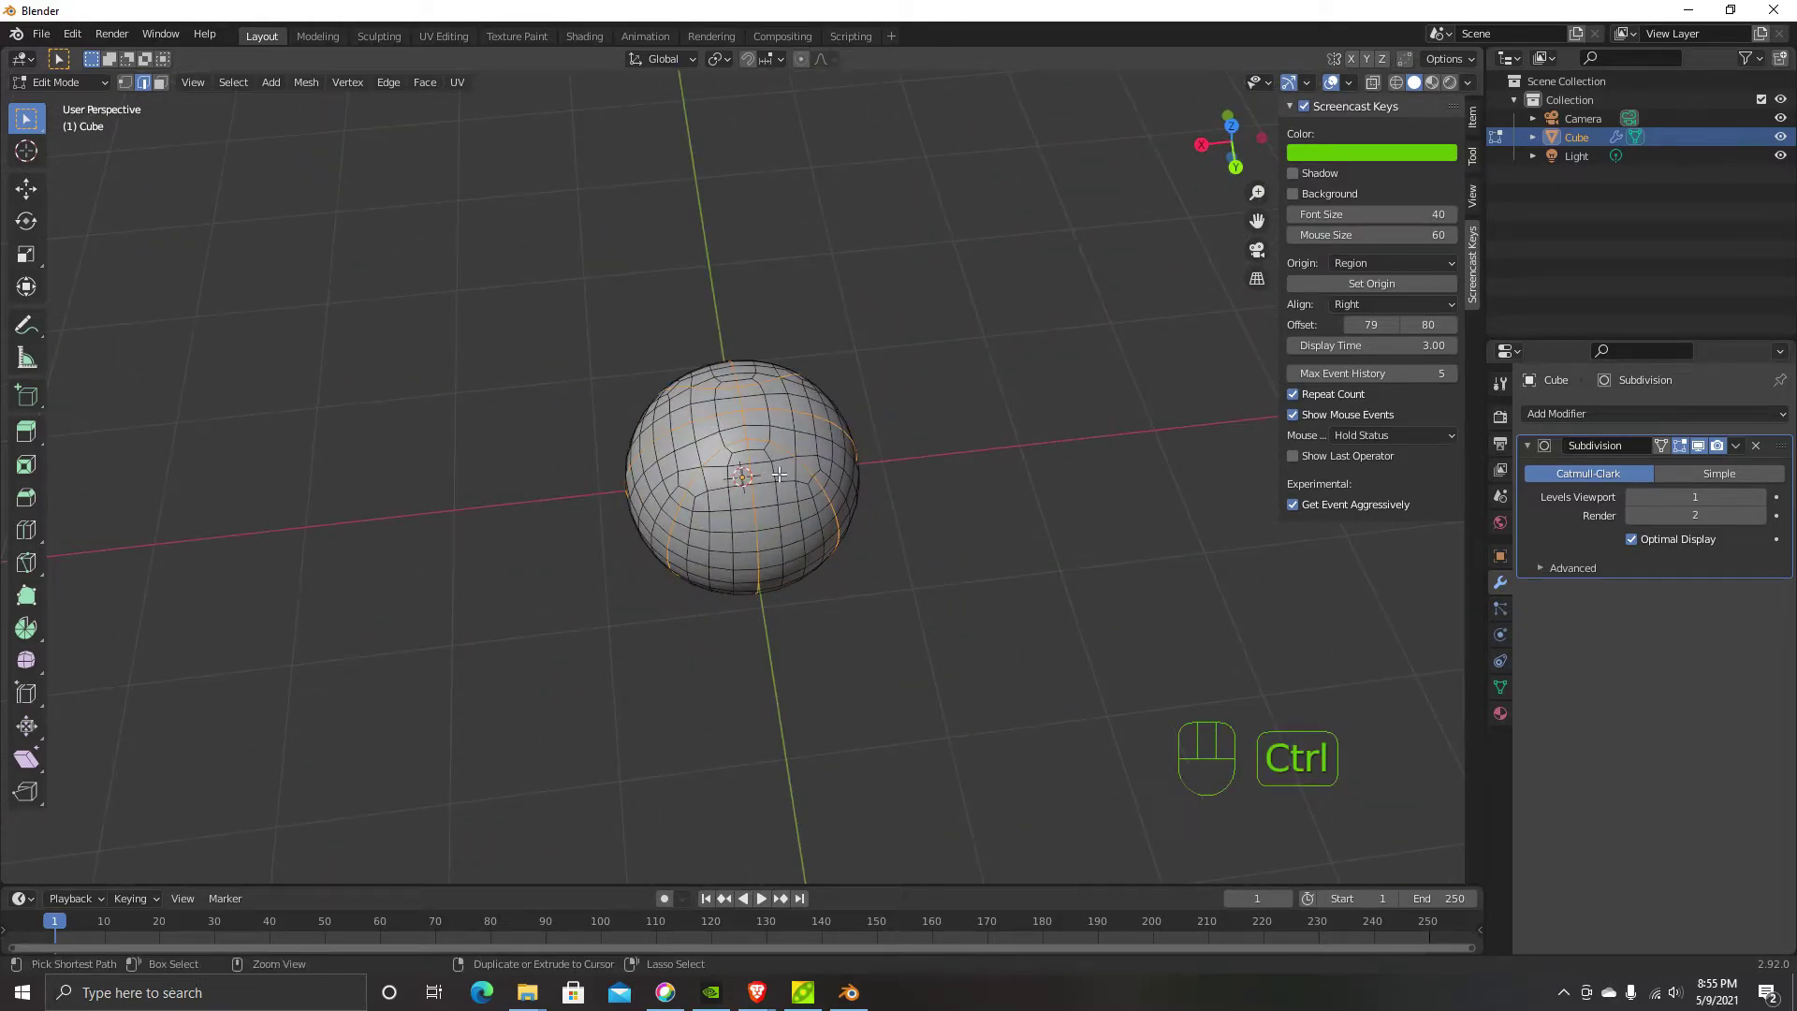
Bevel the selected seam loops into face strips with a width of about 0.036 m
key(ctrl+b)
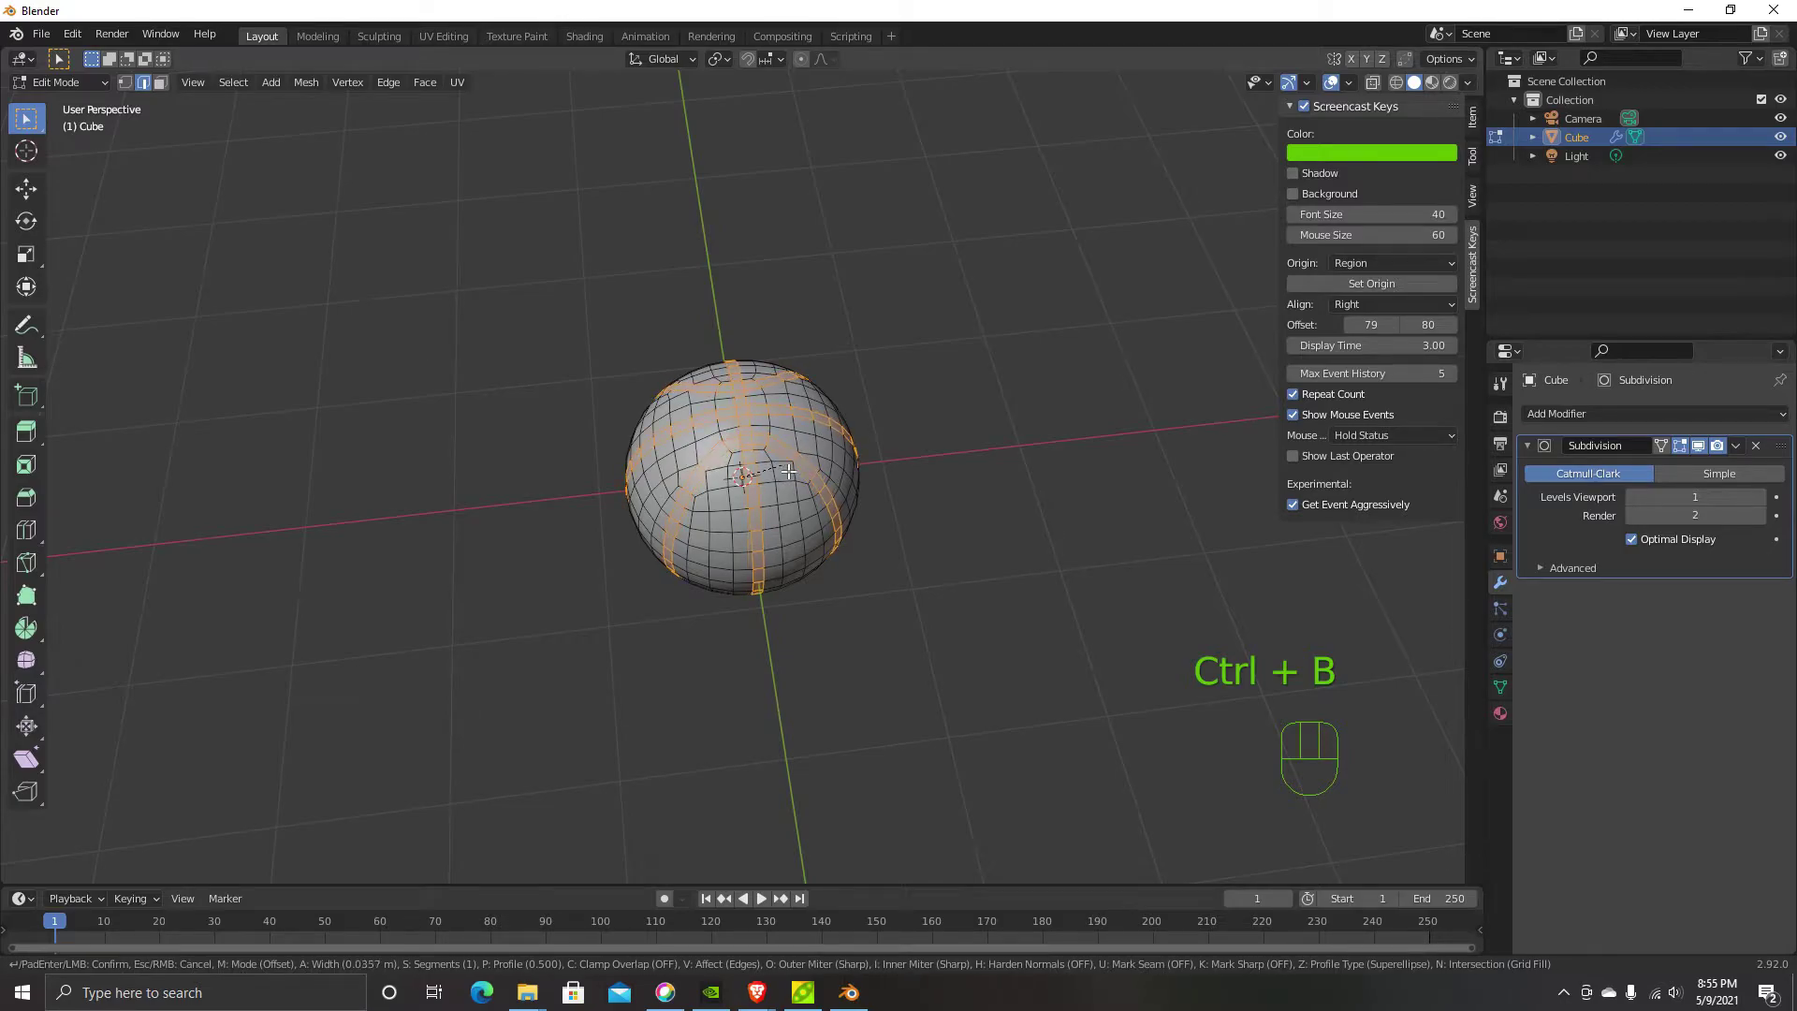
click(789, 473)
middle_drag(789, 473, 828, 580)
scroll(906, 313, up, 3)
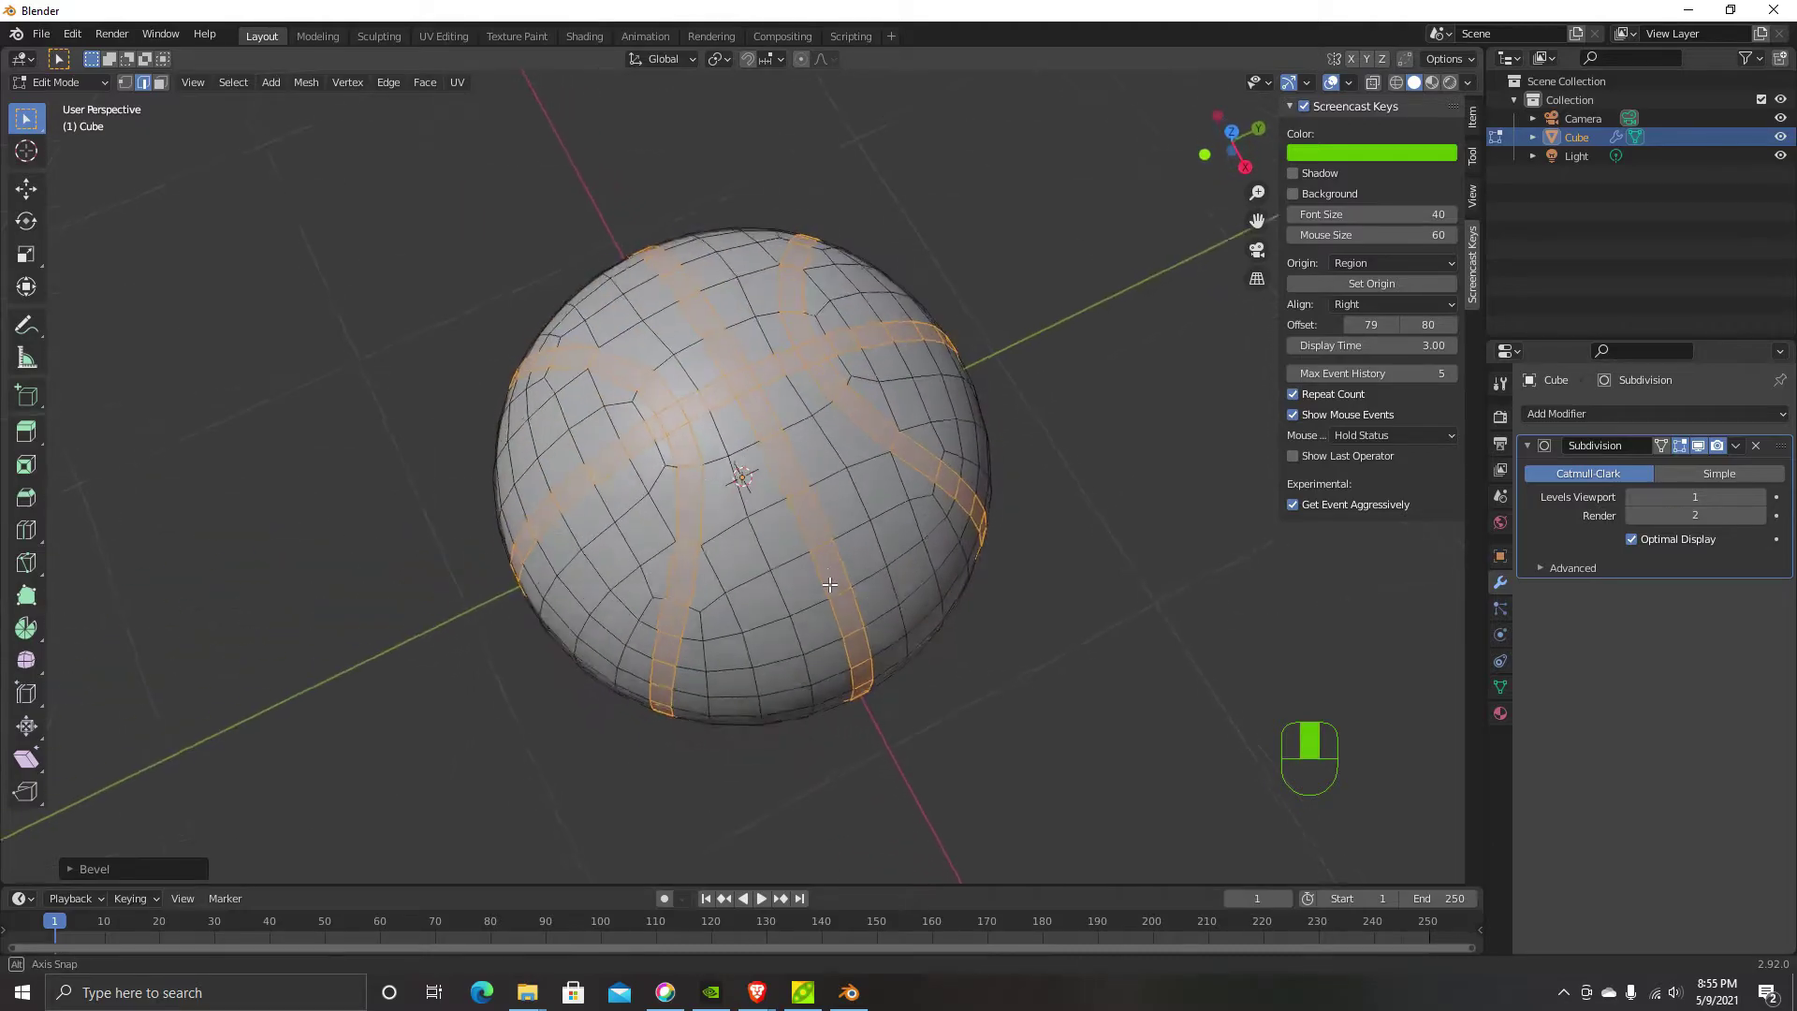
Extrude the seam strips inward by about 0.022 m along their normals
scroll(828, 580, down, 2)
key(e)
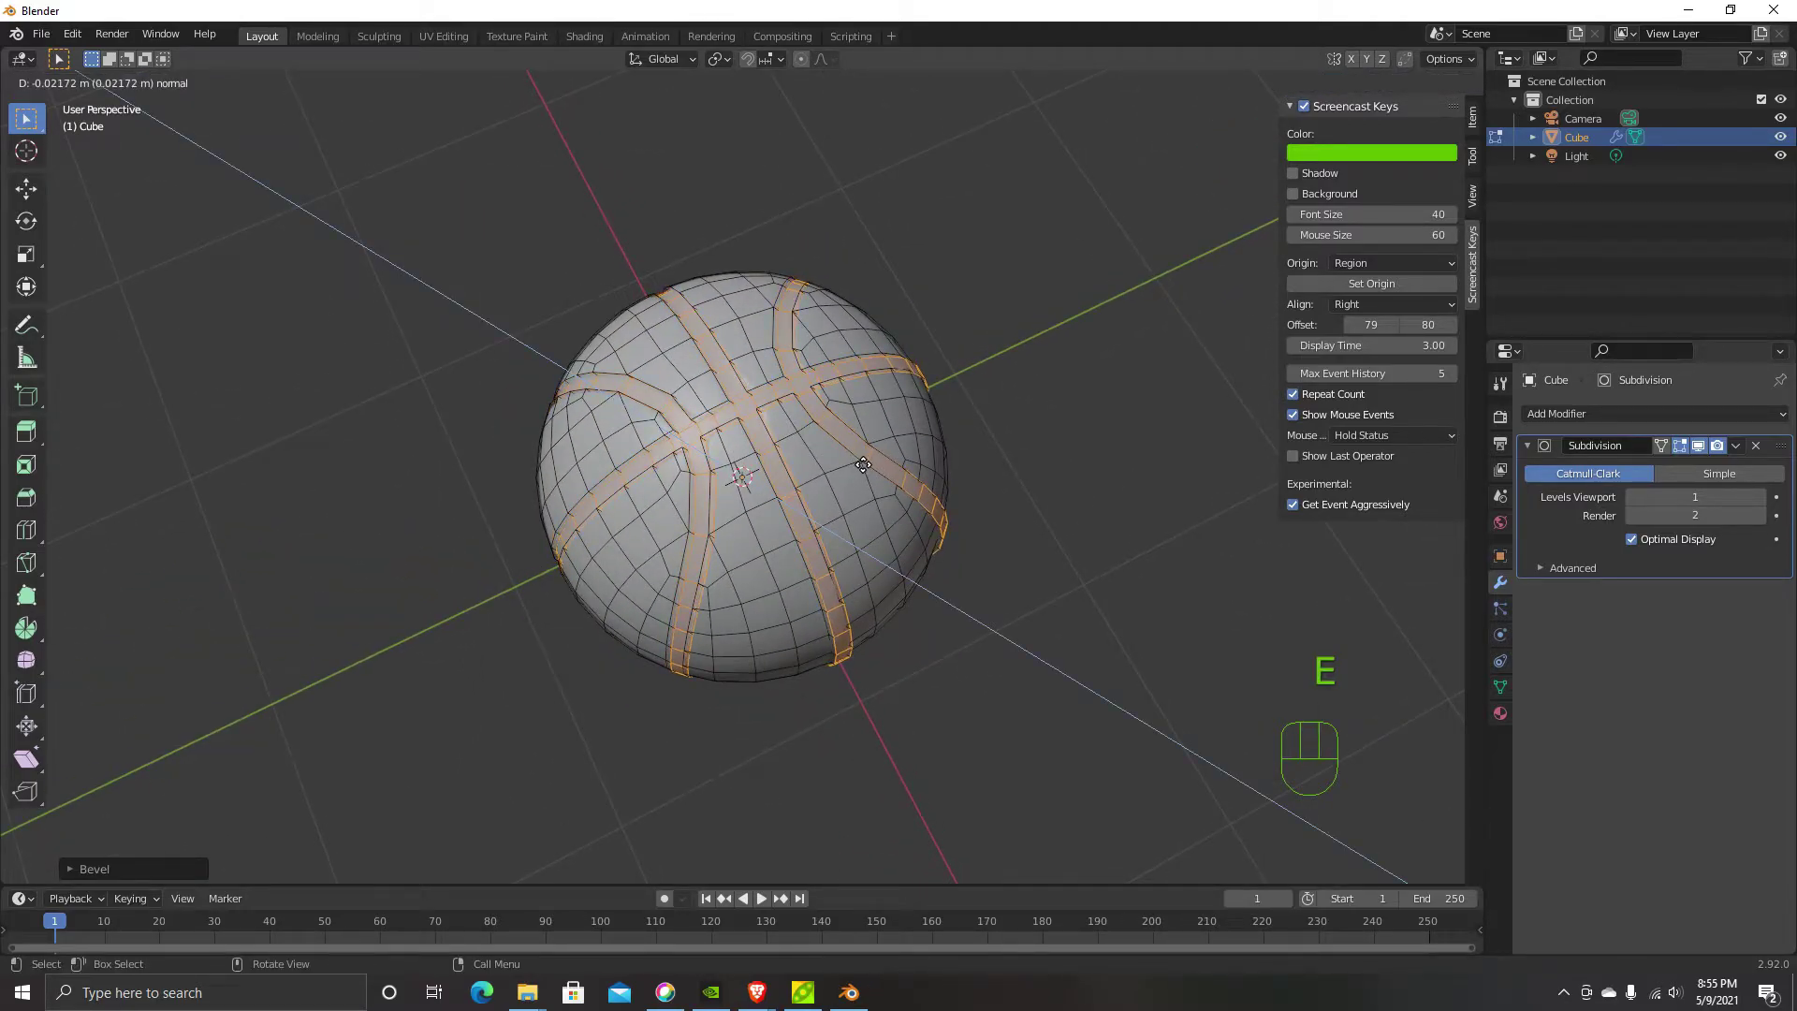
click(862, 466)
Try to bevel the extruded seam strips with a width of about 0.039 m
middle_drag(862, 466, 747, 298)
scroll(747, 299, up, 2)
key(ctrl+b)
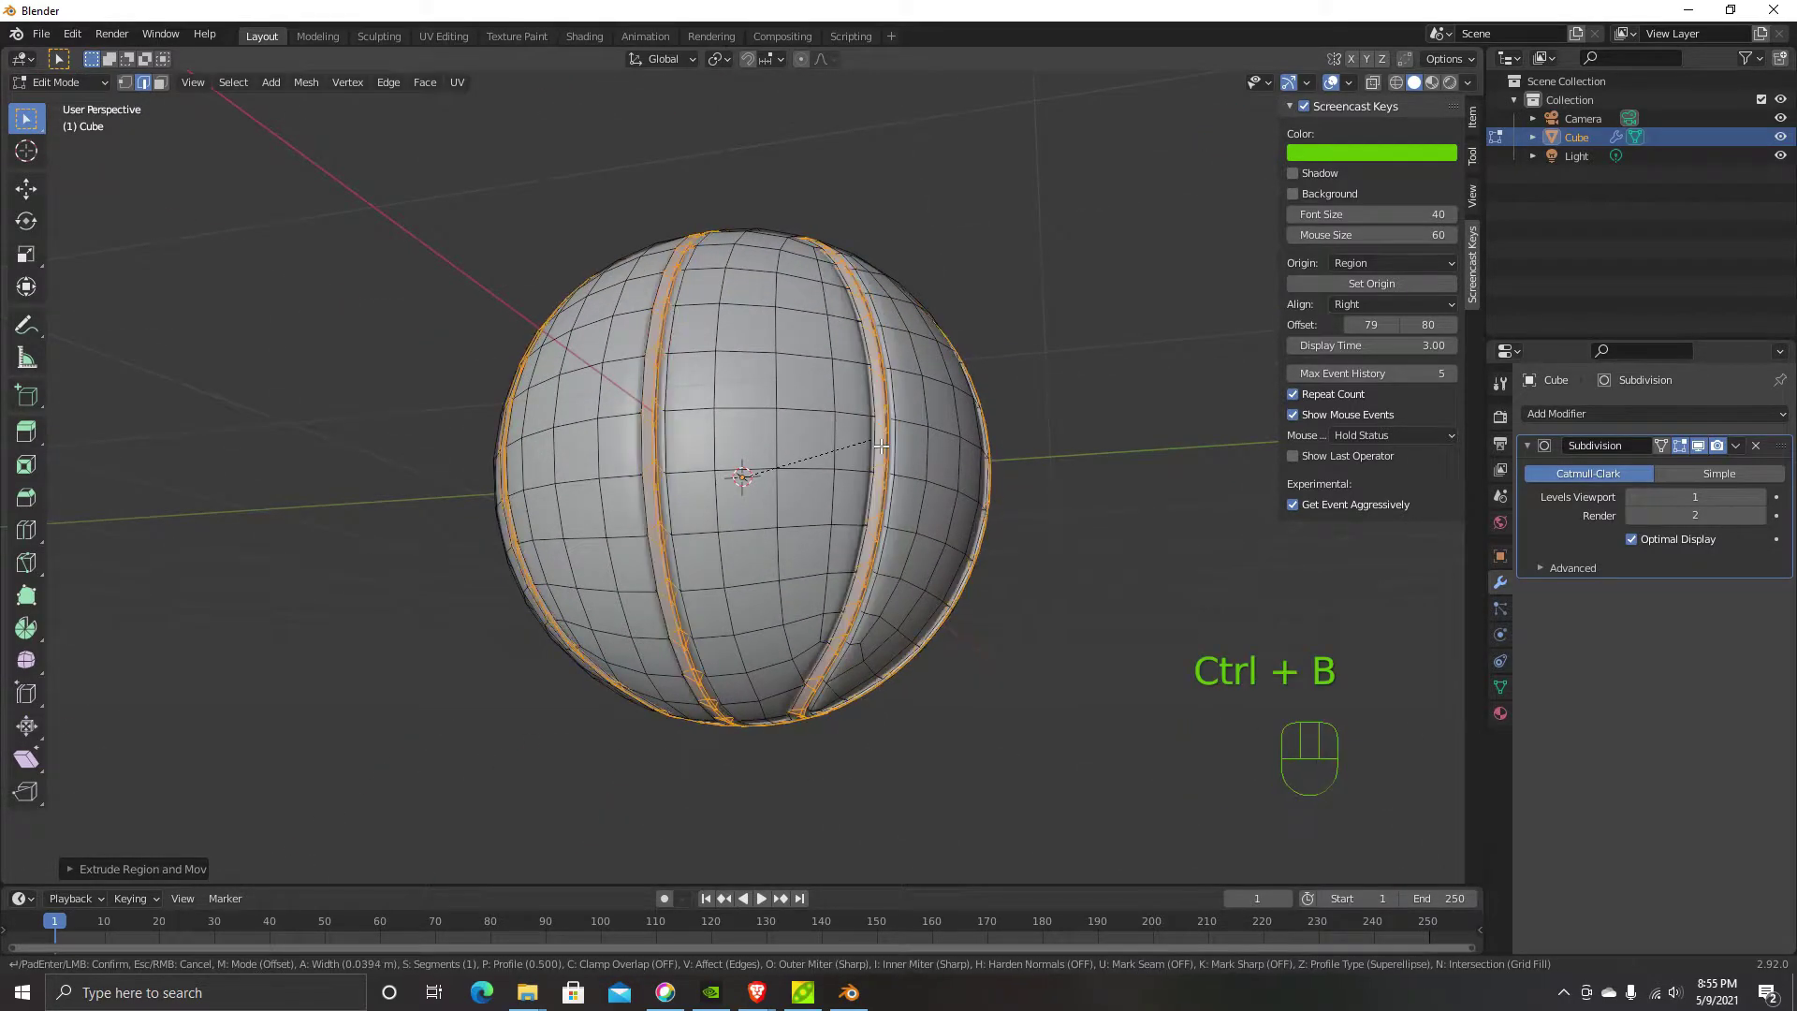
click(883, 447)
middle_drag(883, 446, 839, 369)
key(ctrl+z)
Sink the seam strips with Shrink/Fatten by about -0.016 m and return to Object Mode
scroll(684, 368, up, 2)
key(alt+s)
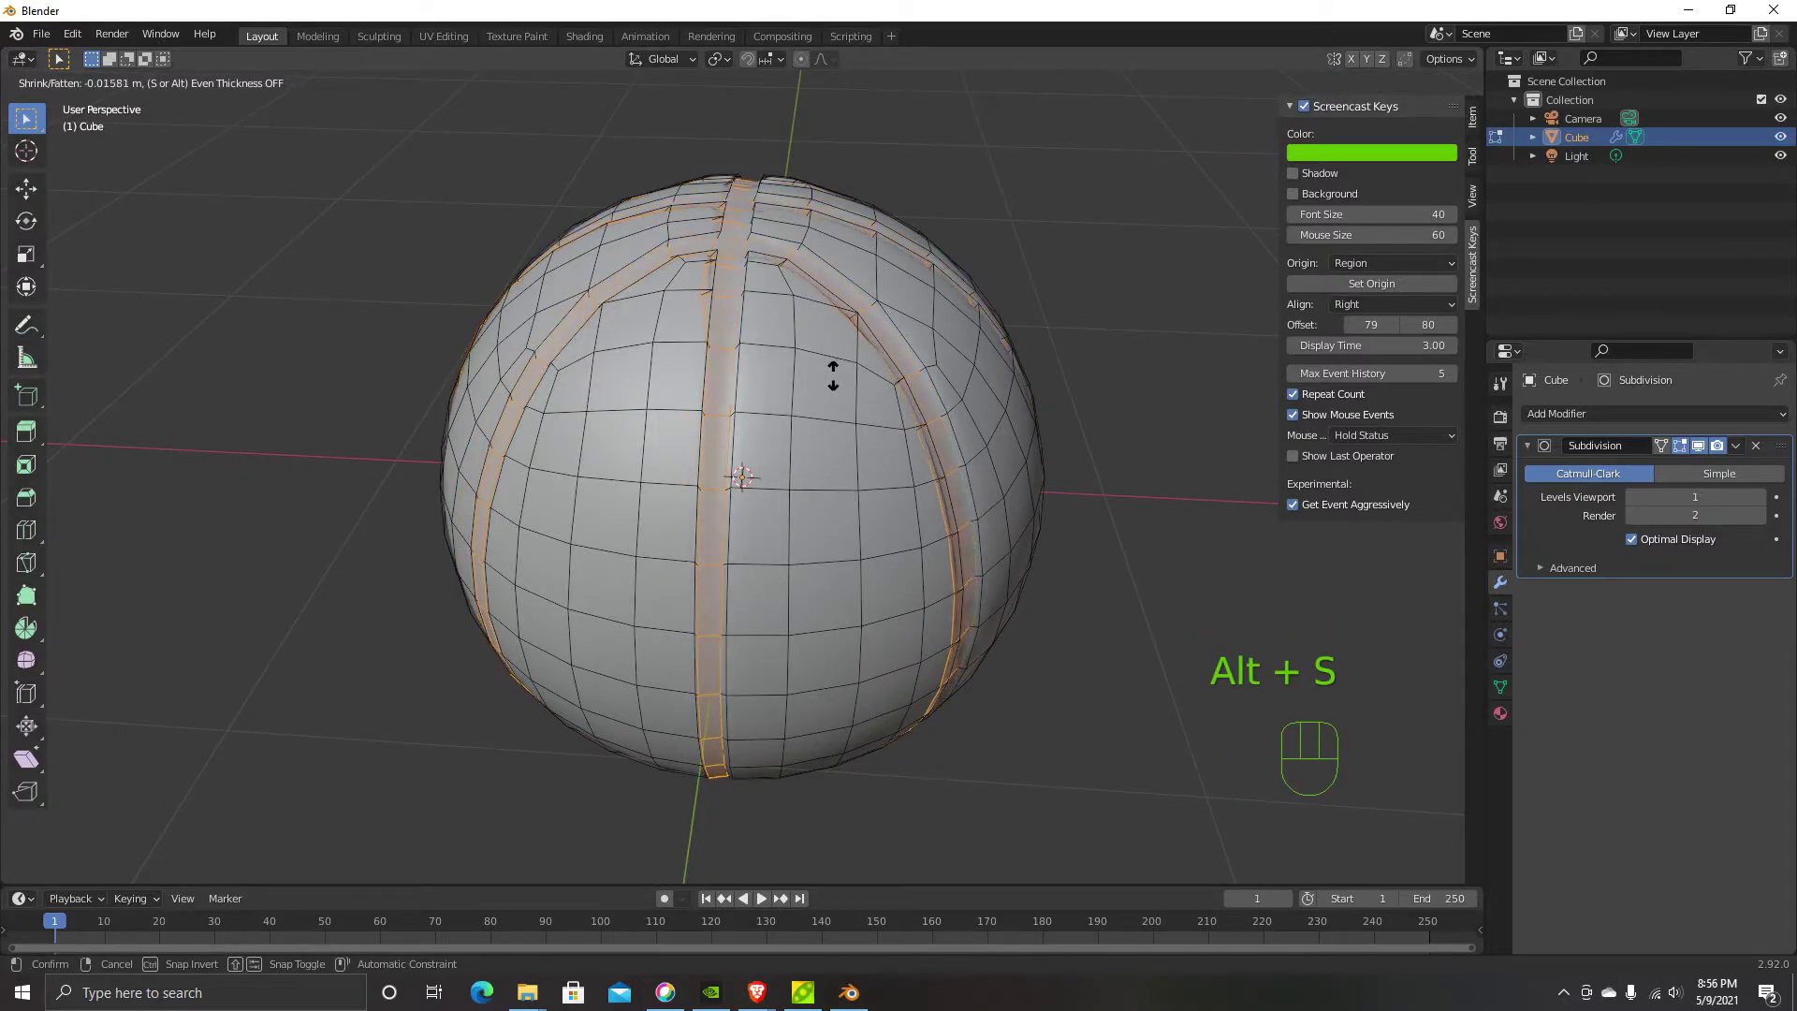
click(827, 375)
middle_drag(823, 373, 698, 674)
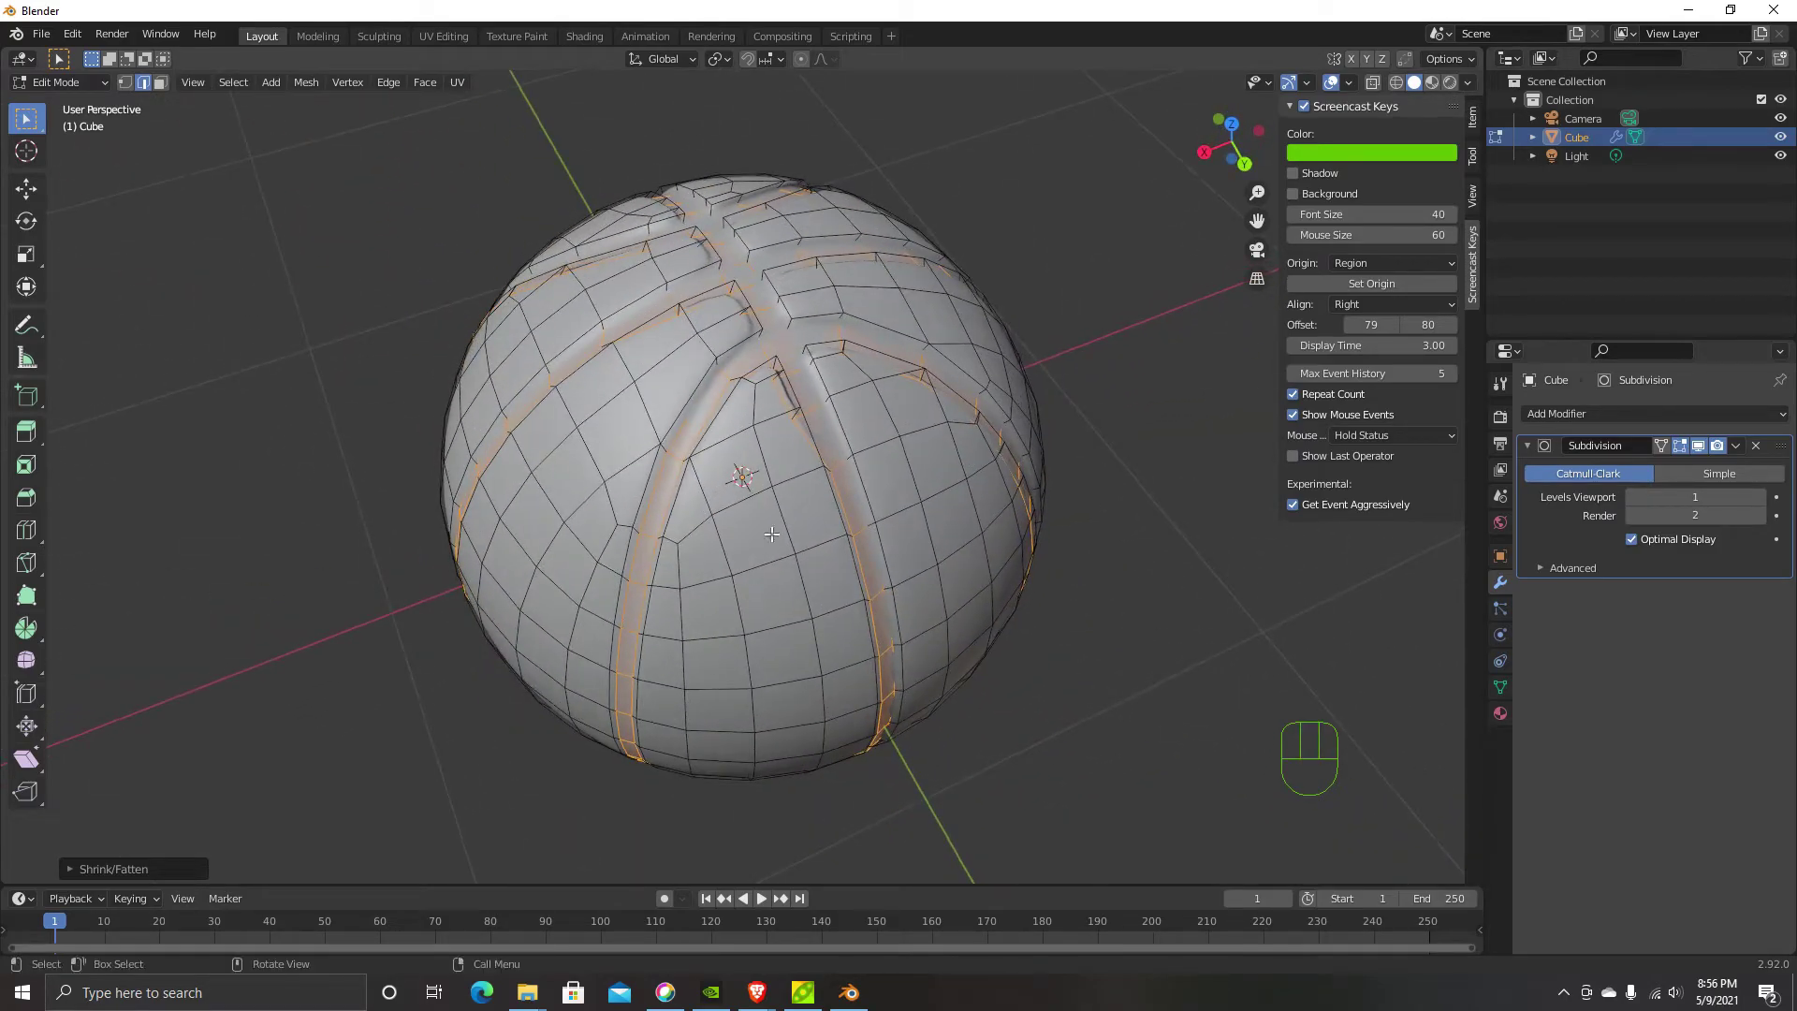
scroll(982, 641, down, 2)
key(Tab)
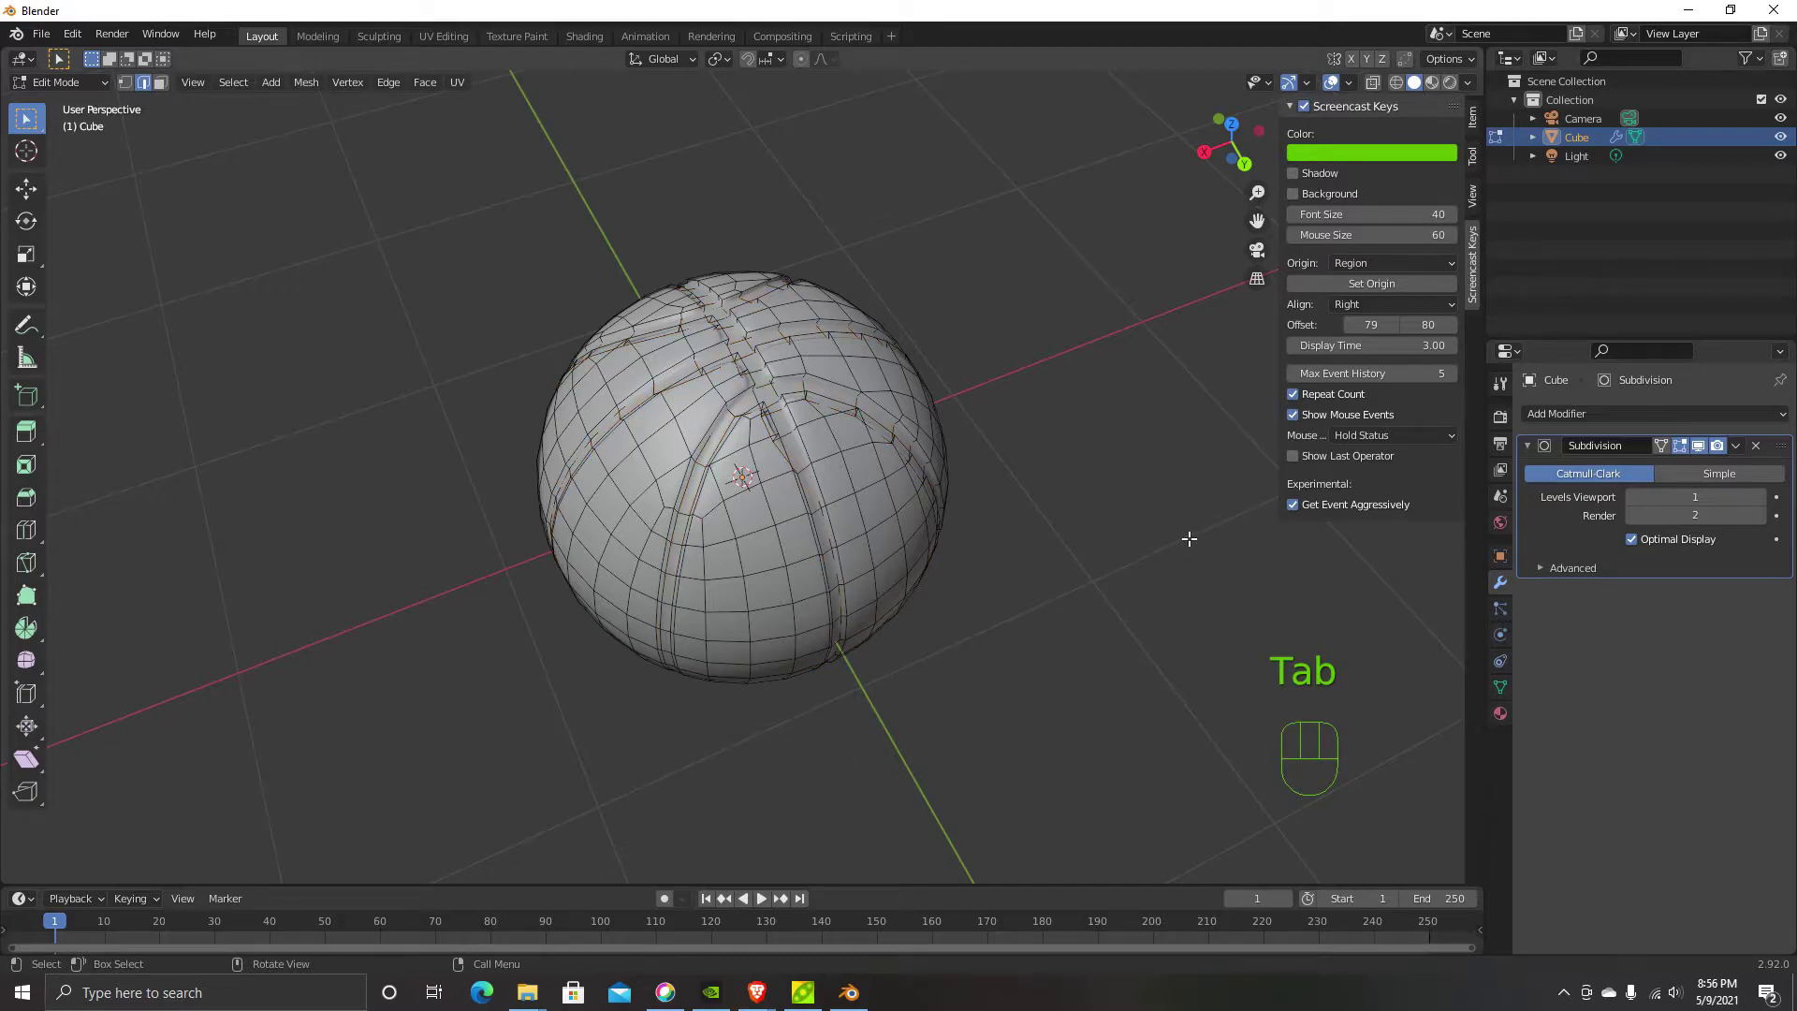
key(ctrl+z)
key(Tab)
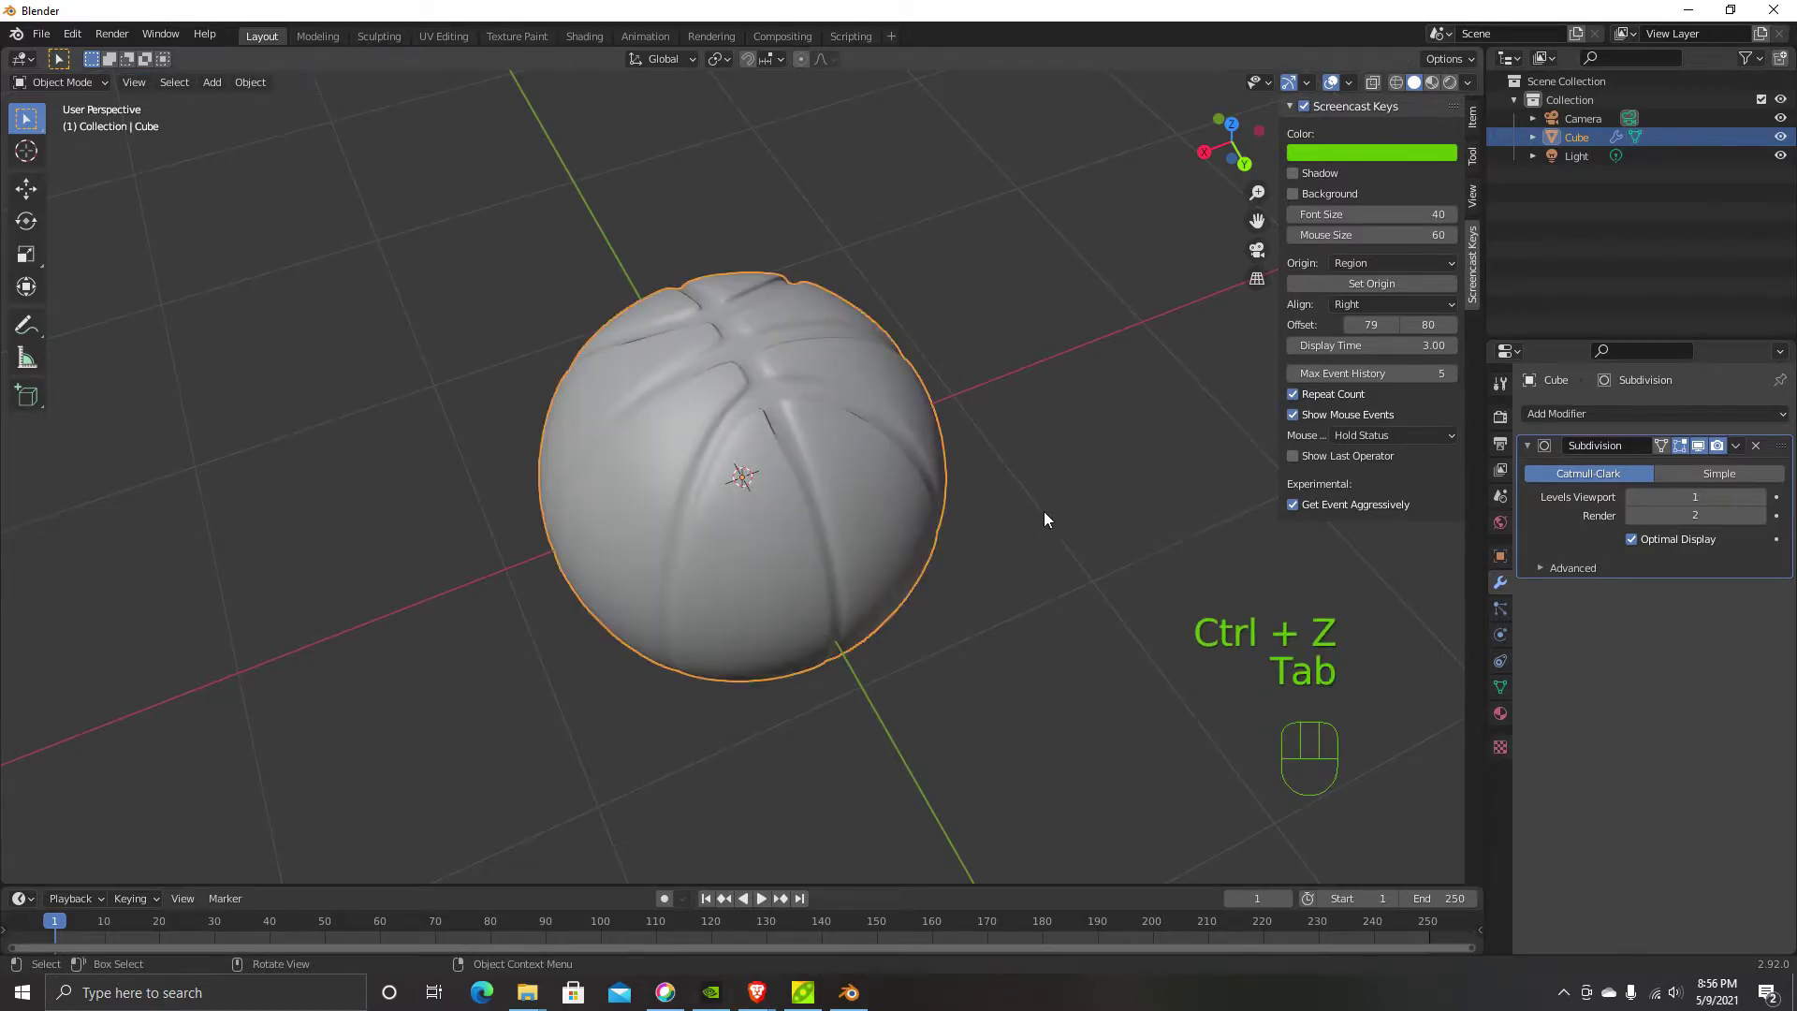
Apply the level 1 Subdivision modifier to the grooved ball
middle_drag(792, 352, 885, 384)
scroll(794, 455, up, 2)
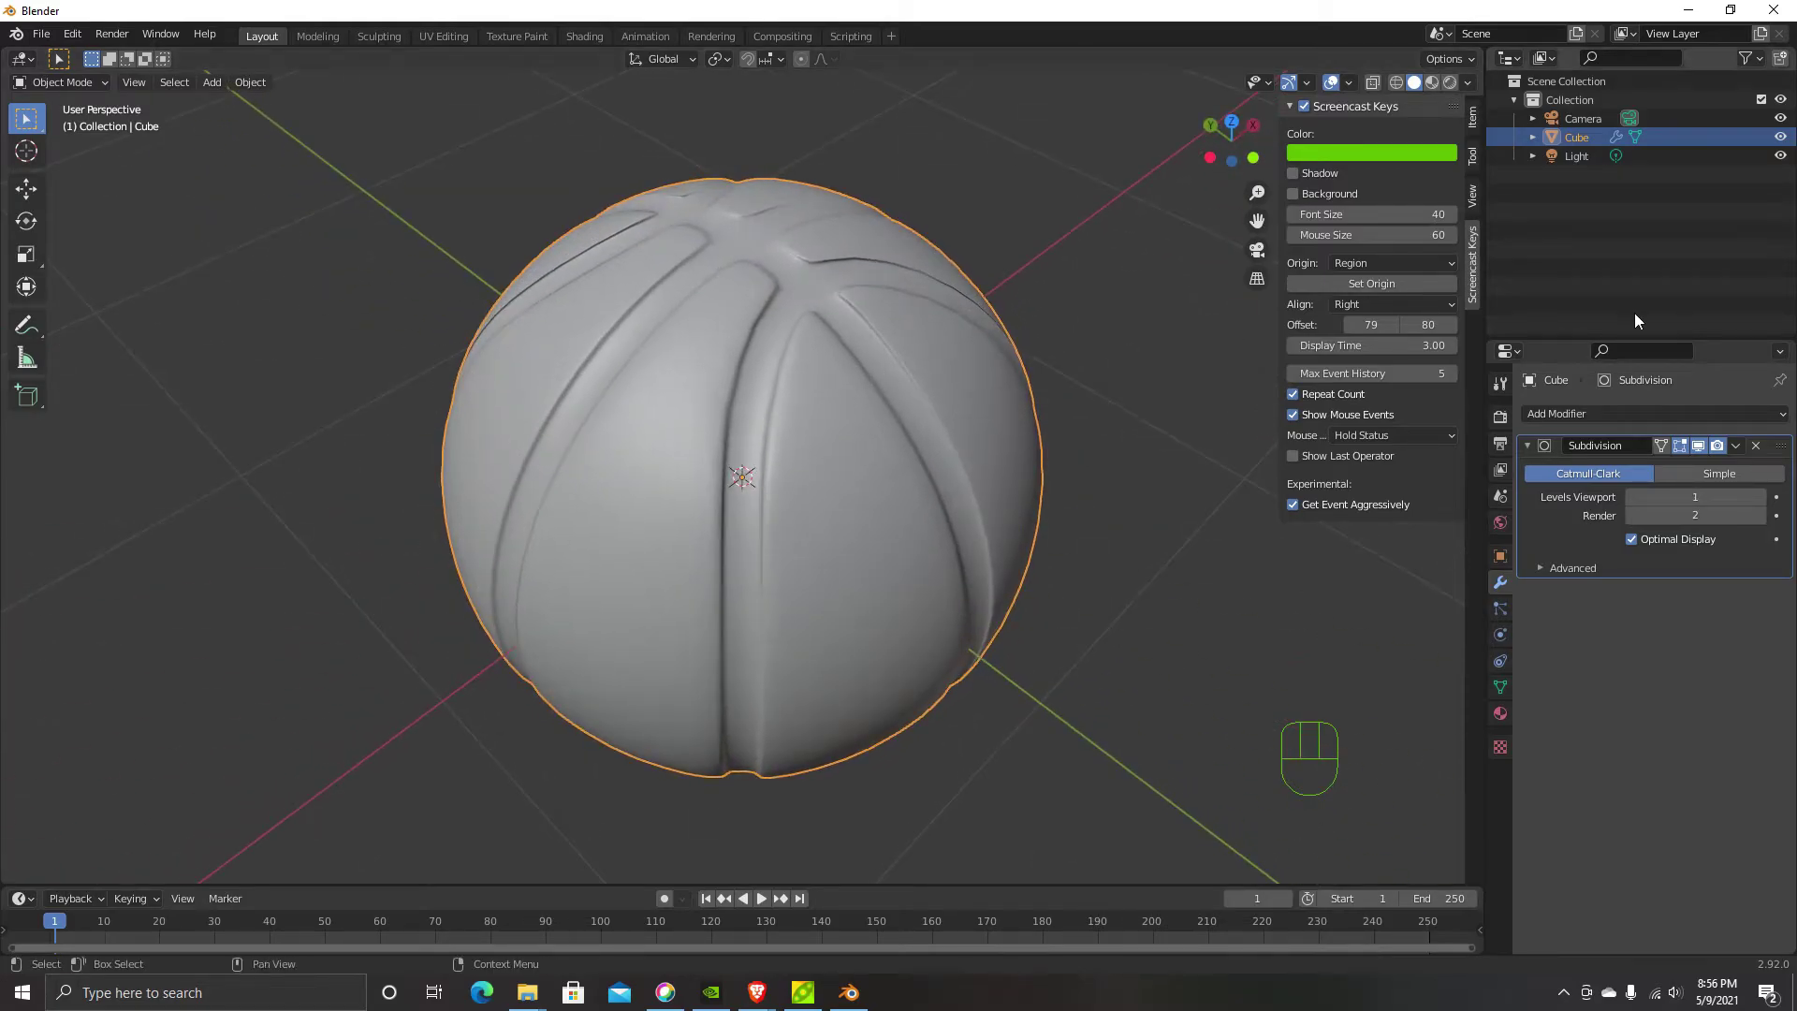
click(1736, 445)
click(1683, 464)
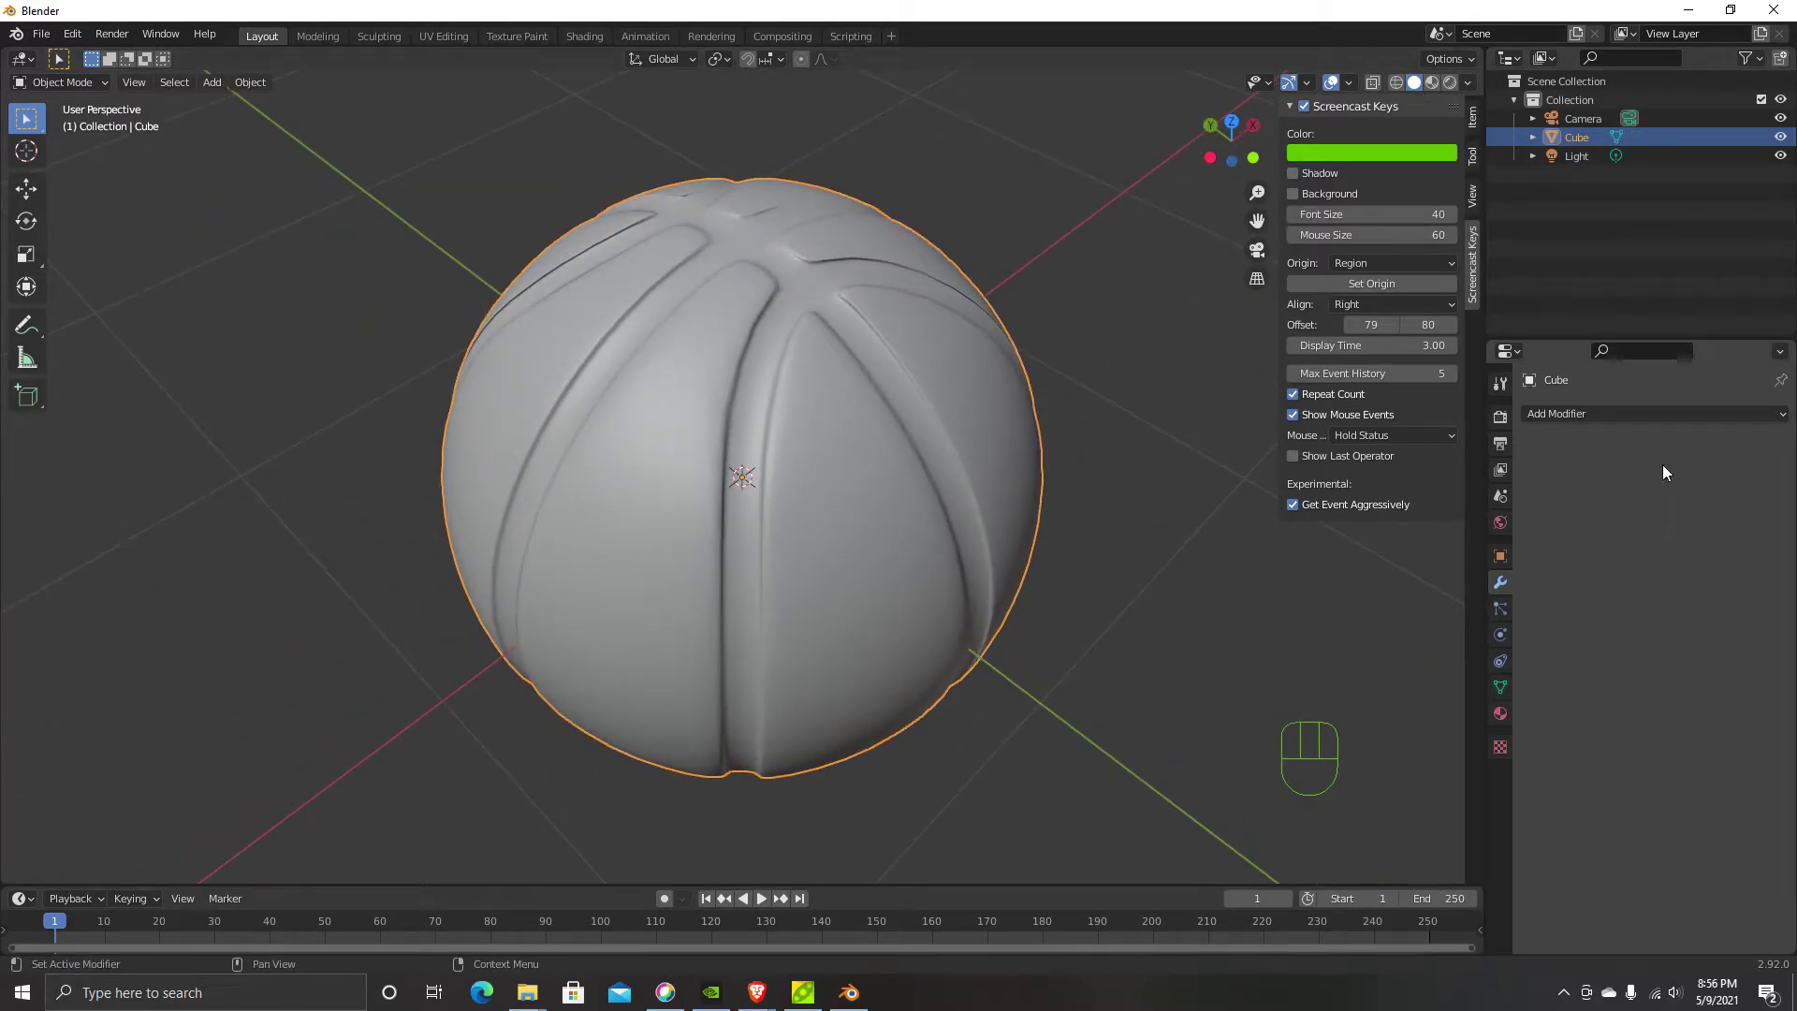
Inspect the seam grooves and the denser mesh from all sides in both Object Mode and Edit Mode
scroll(1039, 187, down, 3)
middle_drag(991, 393, 759, 157)
scroll(722, 405, up, 3)
scroll(918, 241, down, 2)
middle_drag(869, 435, 823, 308)
key(Tab)
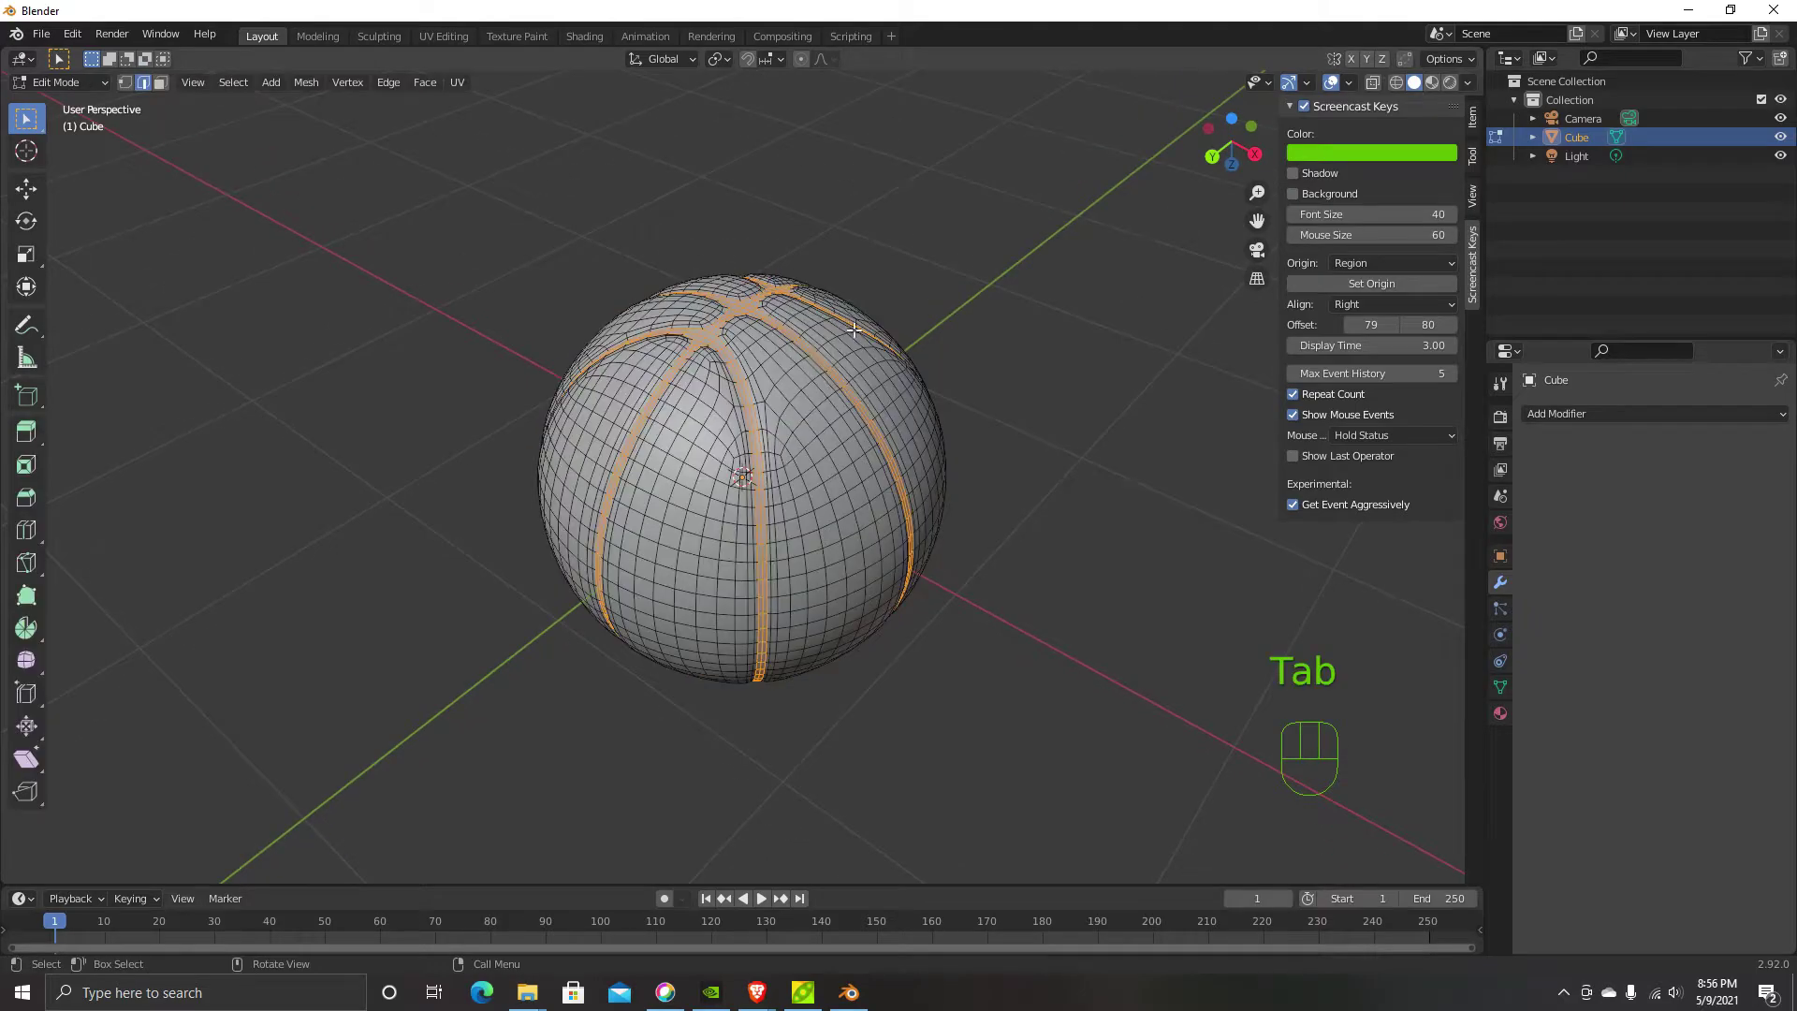
key(Tab)
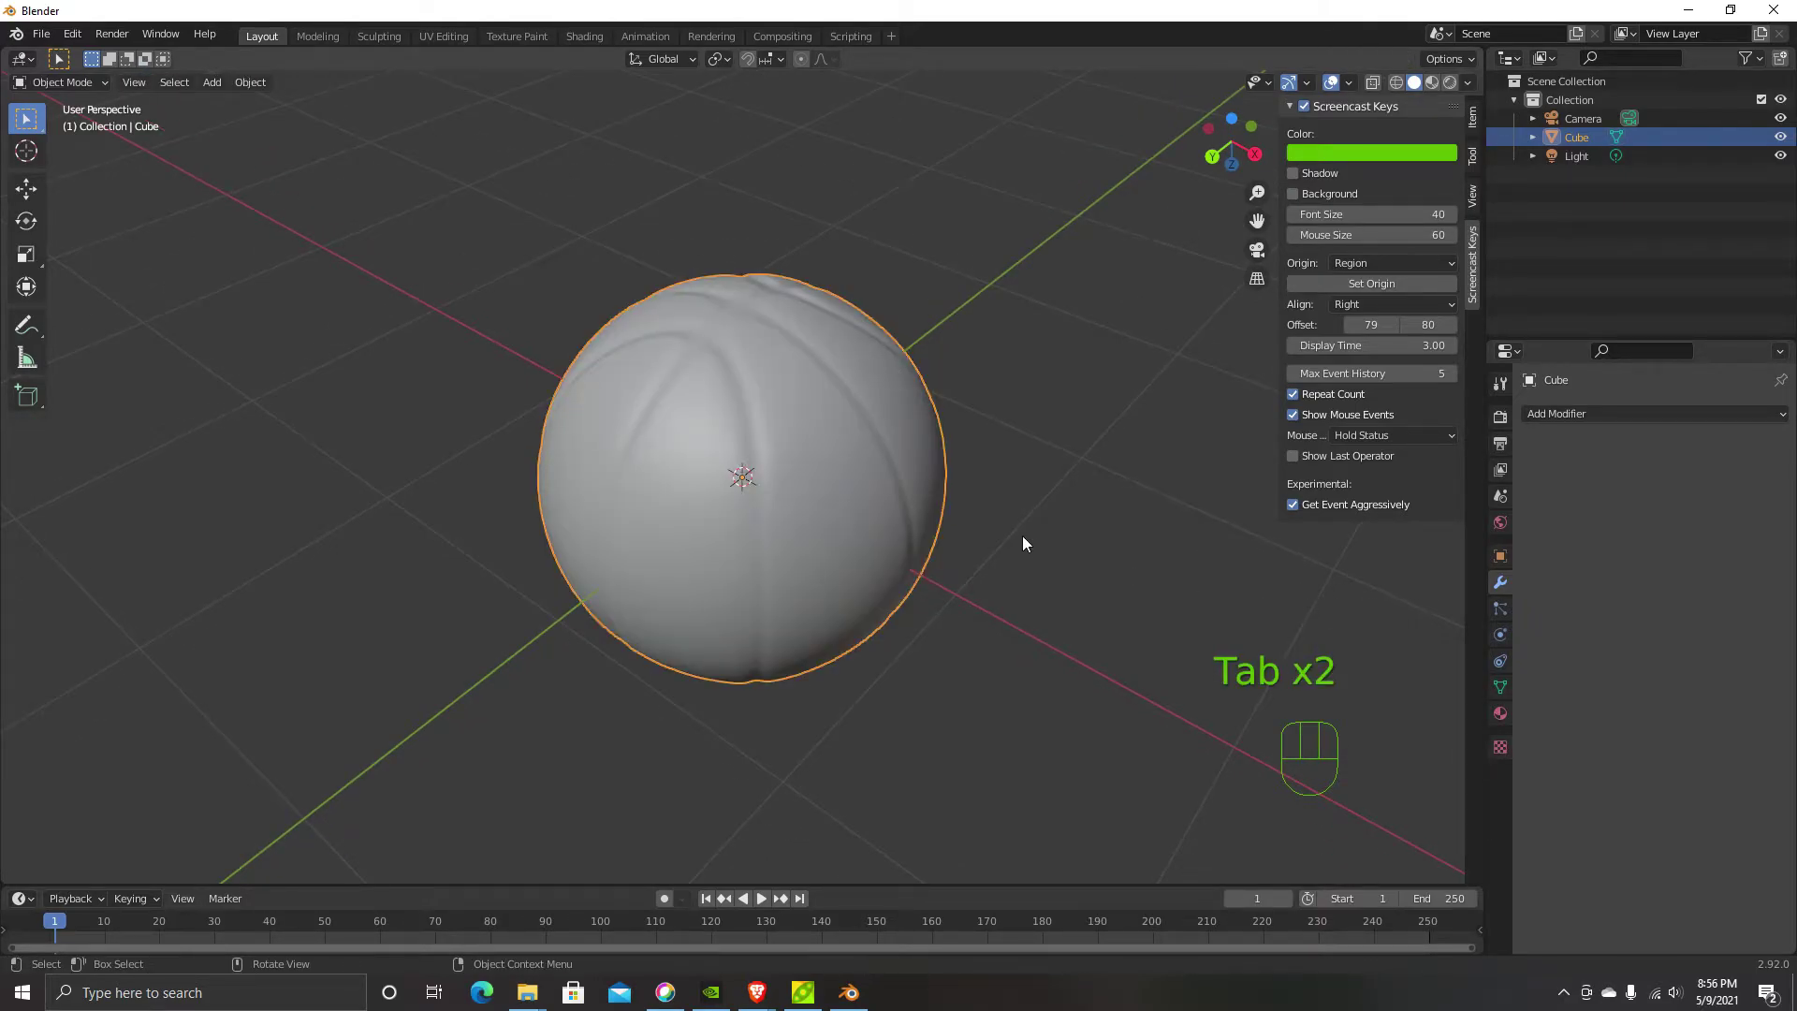
right_click(988, 521)
click(977, 531)
key(Tab)
middle_drag(792, 427, 810, 528)
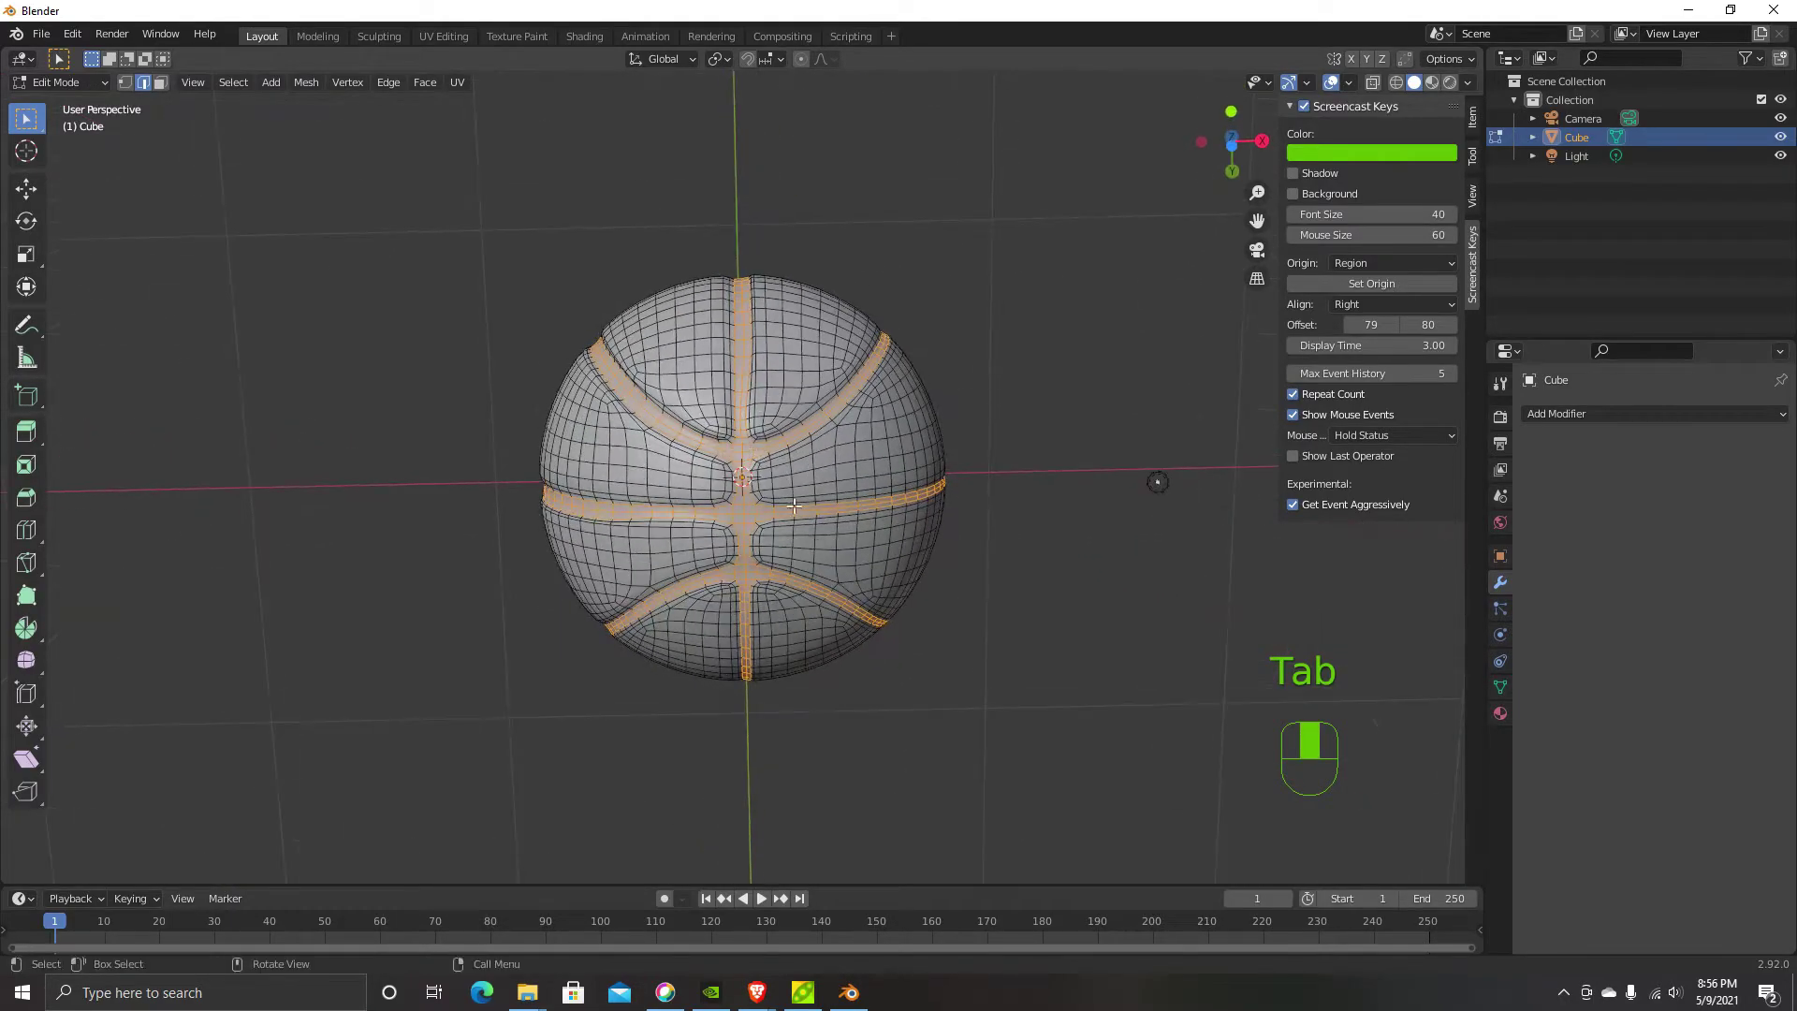
scroll(811, 529, up, 3)
scroll(738, 435, down, 2)
middle_drag(692, 459, 679, 378)
key(Tab)
scroll(842, 430, down, 2)
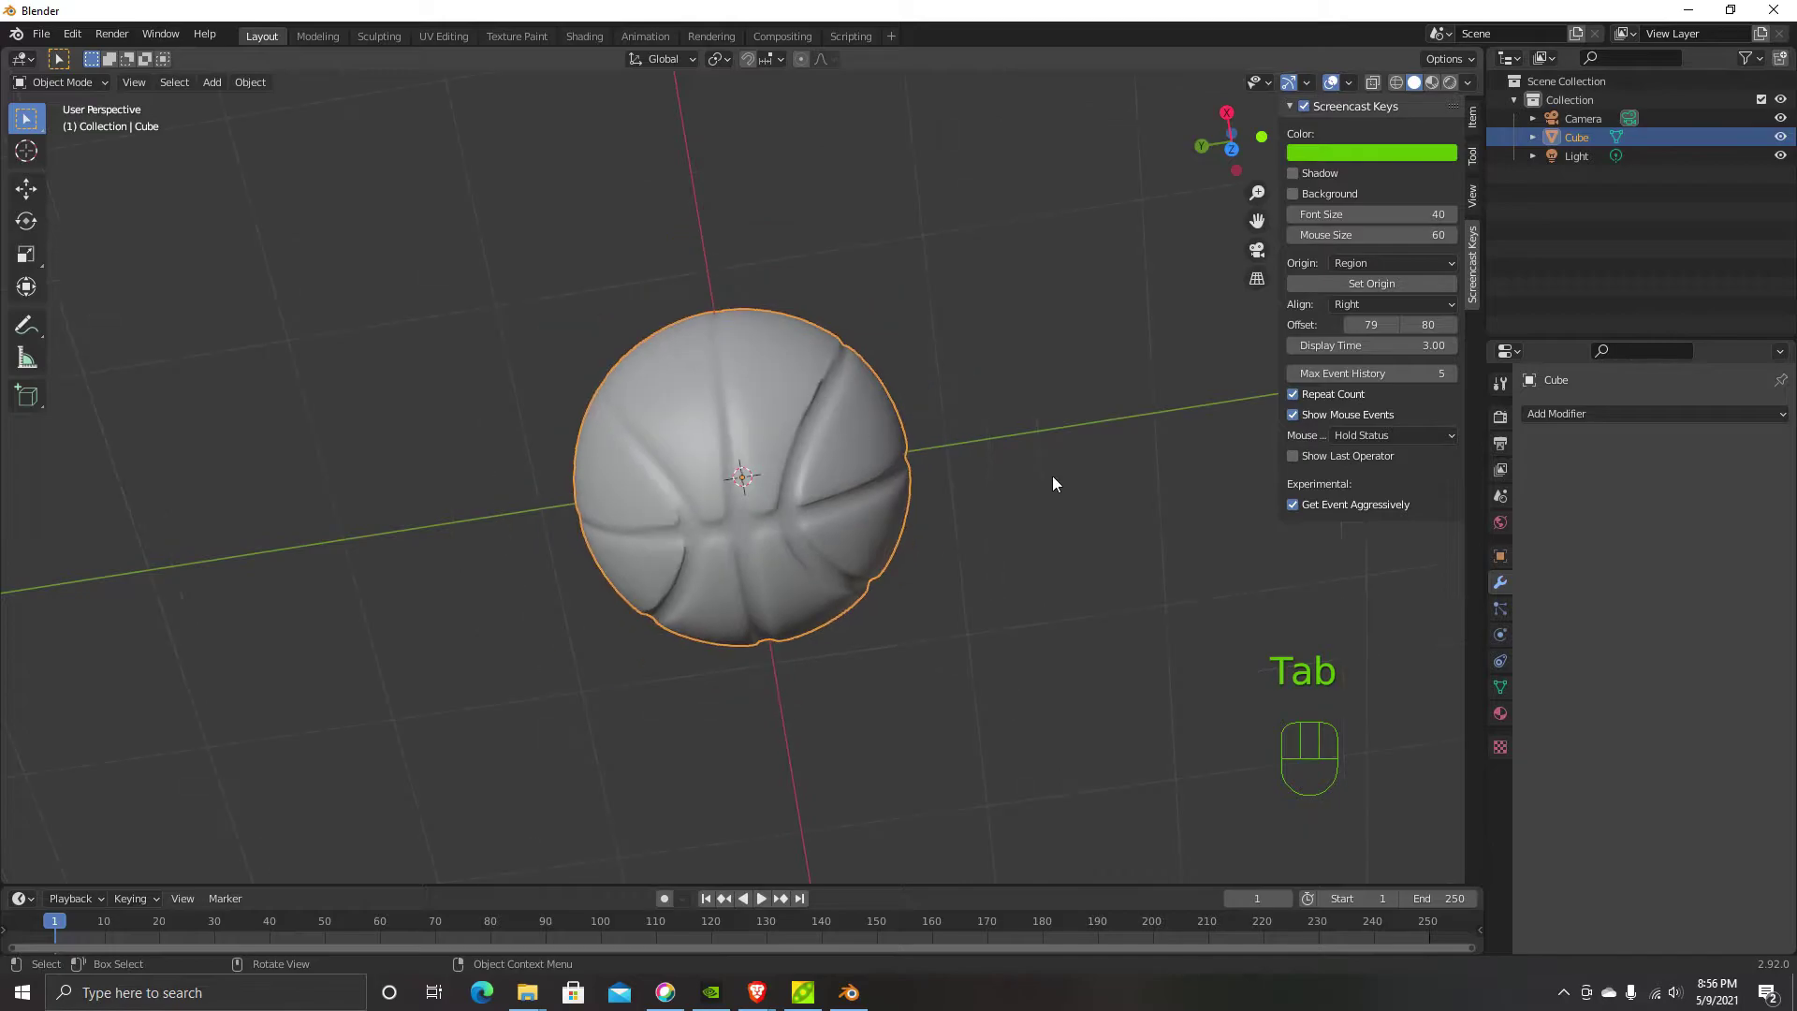
Set the scene's render engine to Cycles
click(1501, 418)
click(1653, 416)
click(1657, 476)
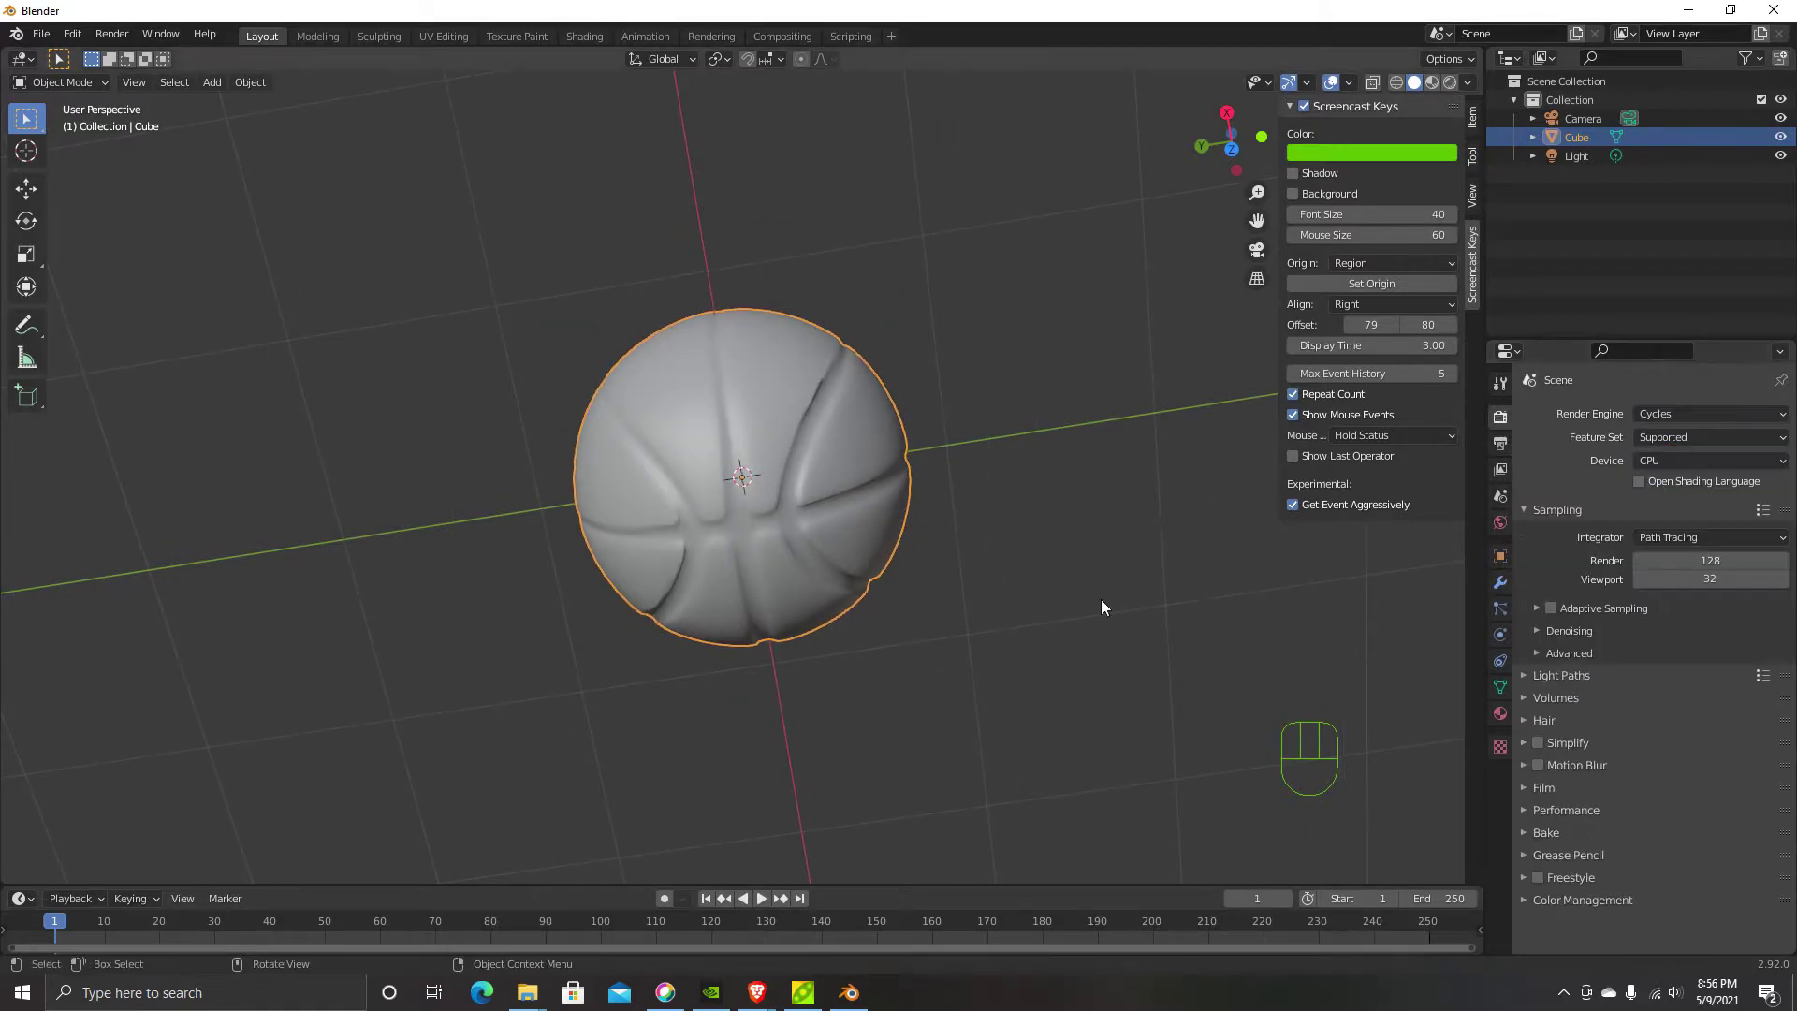
Enable adaptive sampling and turn on NLM denoising for renders
scroll(916, 655, down, 3)
middle_drag(1099, 614, 973, 482)
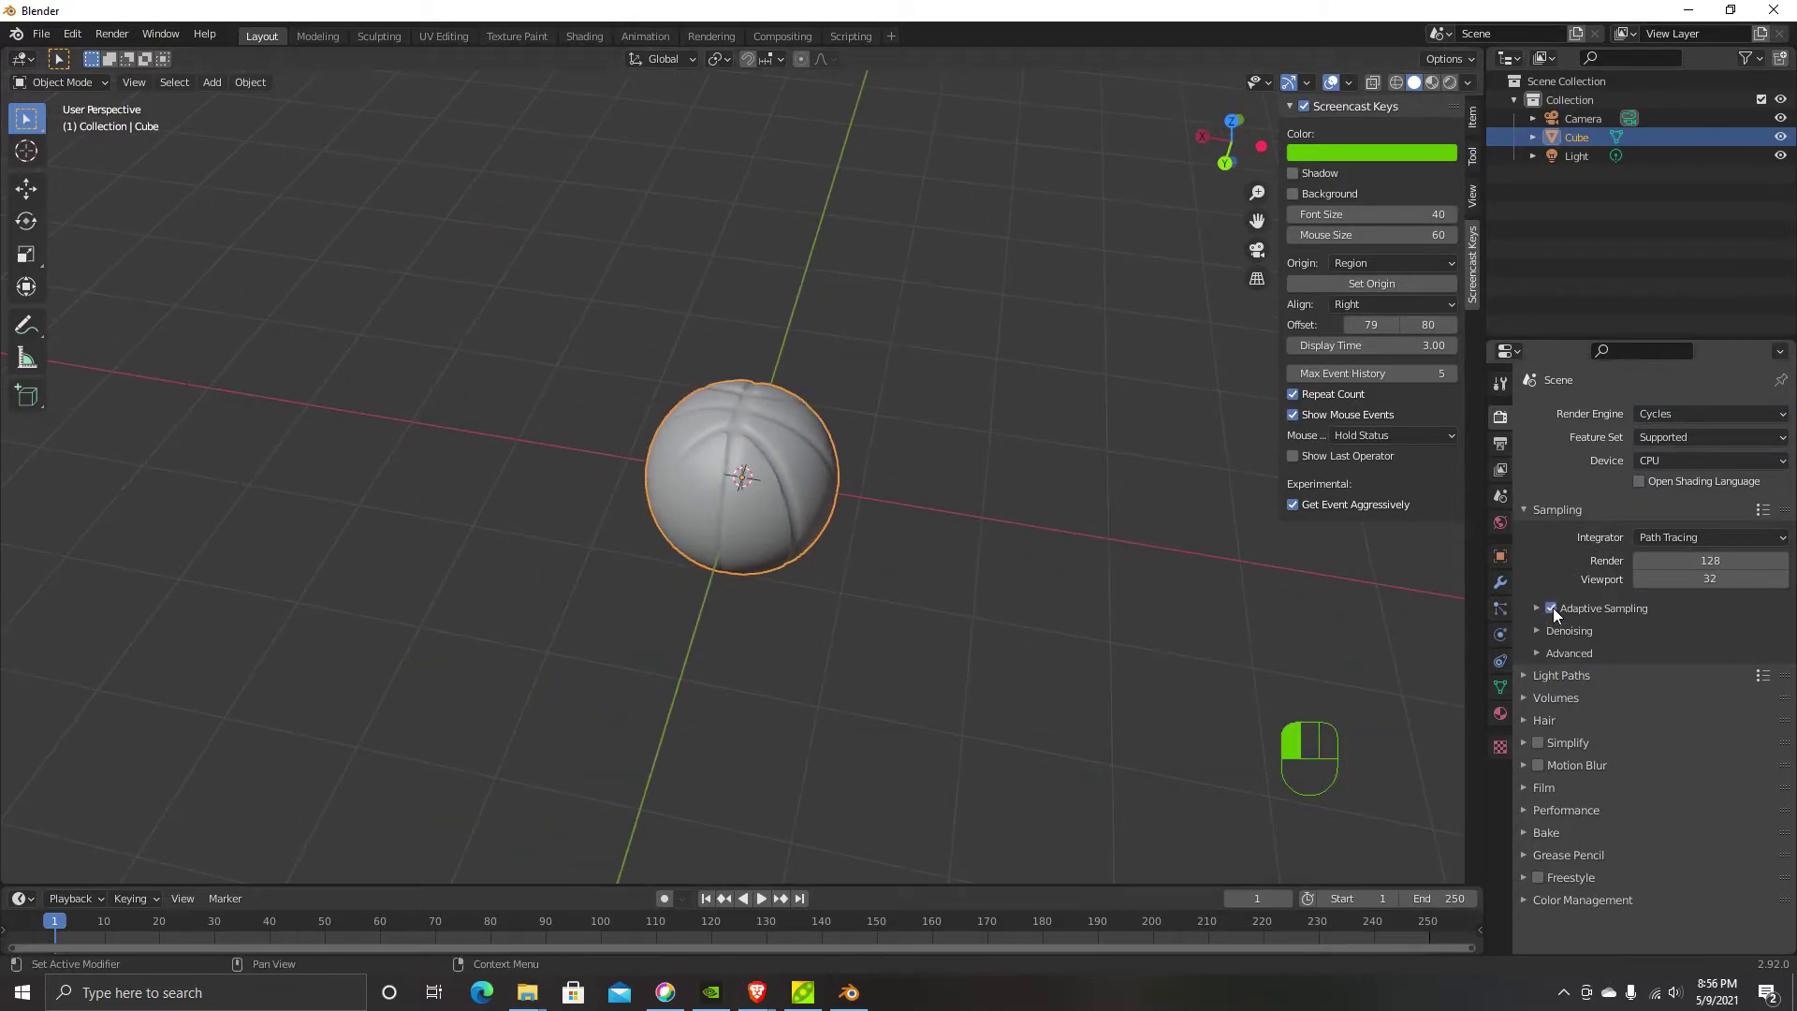
click(1551, 608)
click(1537, 608)
click(1538, 682)
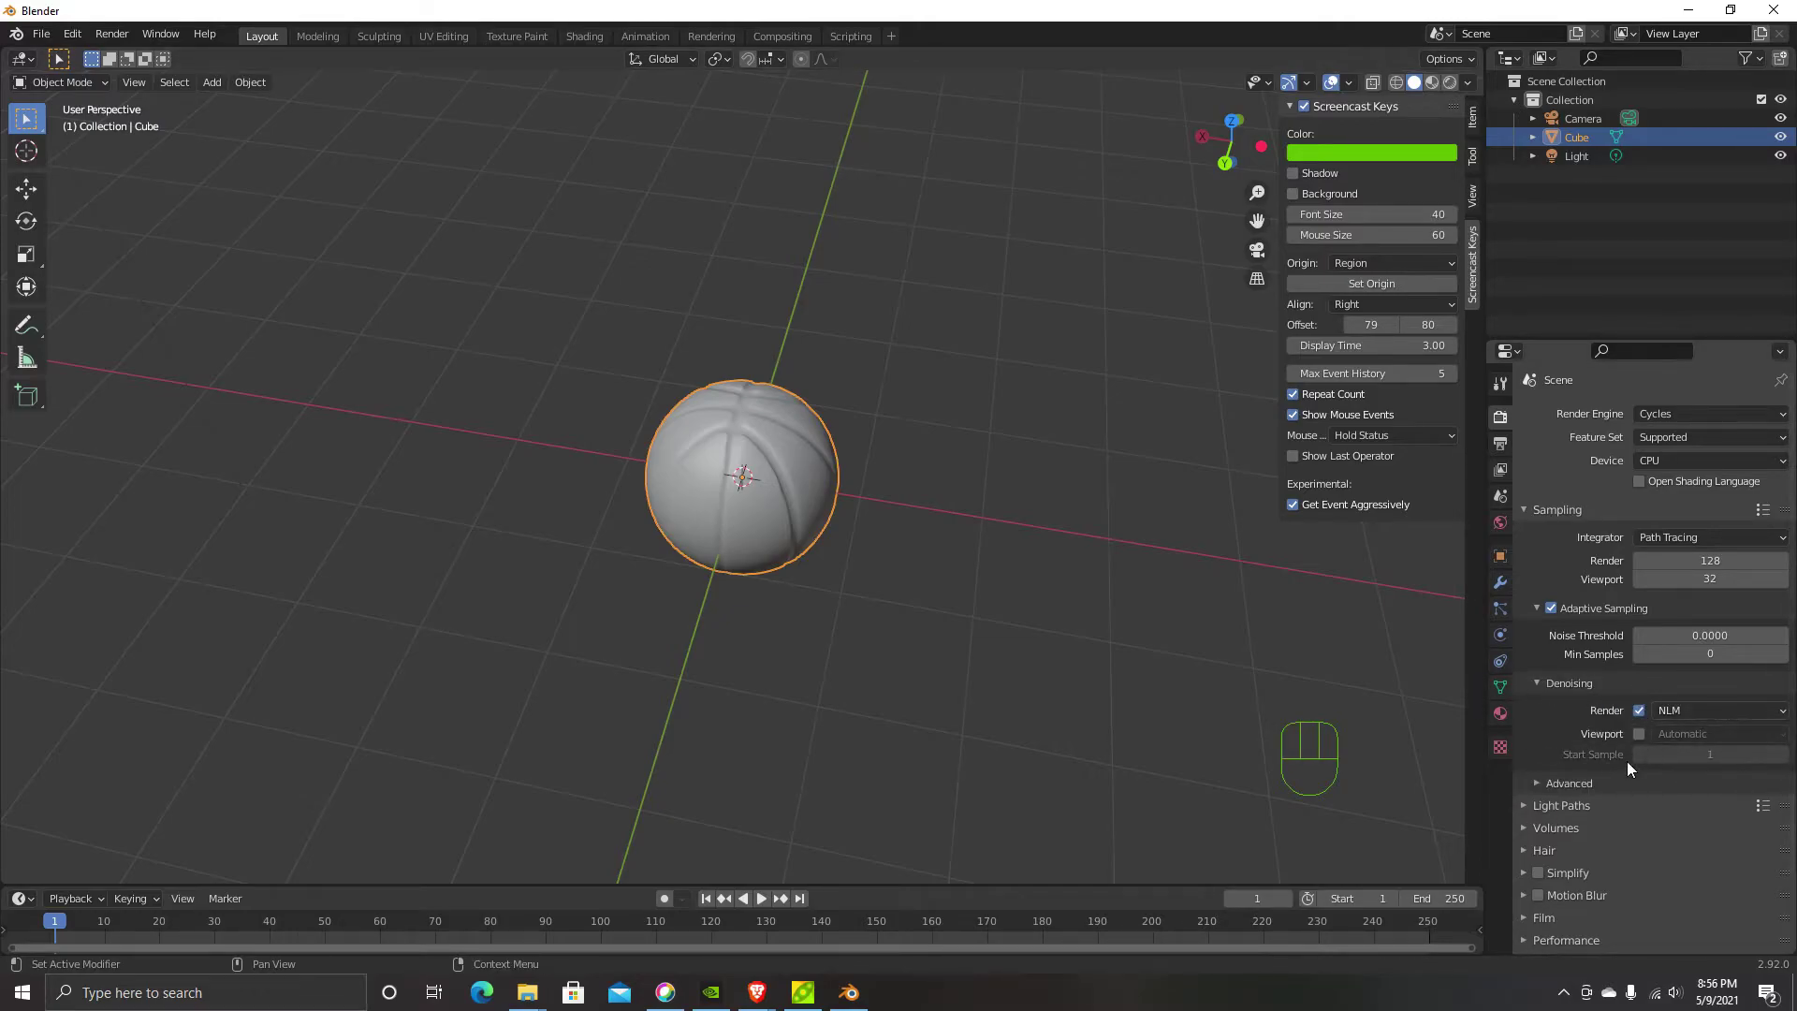
Review the advanced sampling options and the light path bounce settings of Cycles
click(1540, 783)
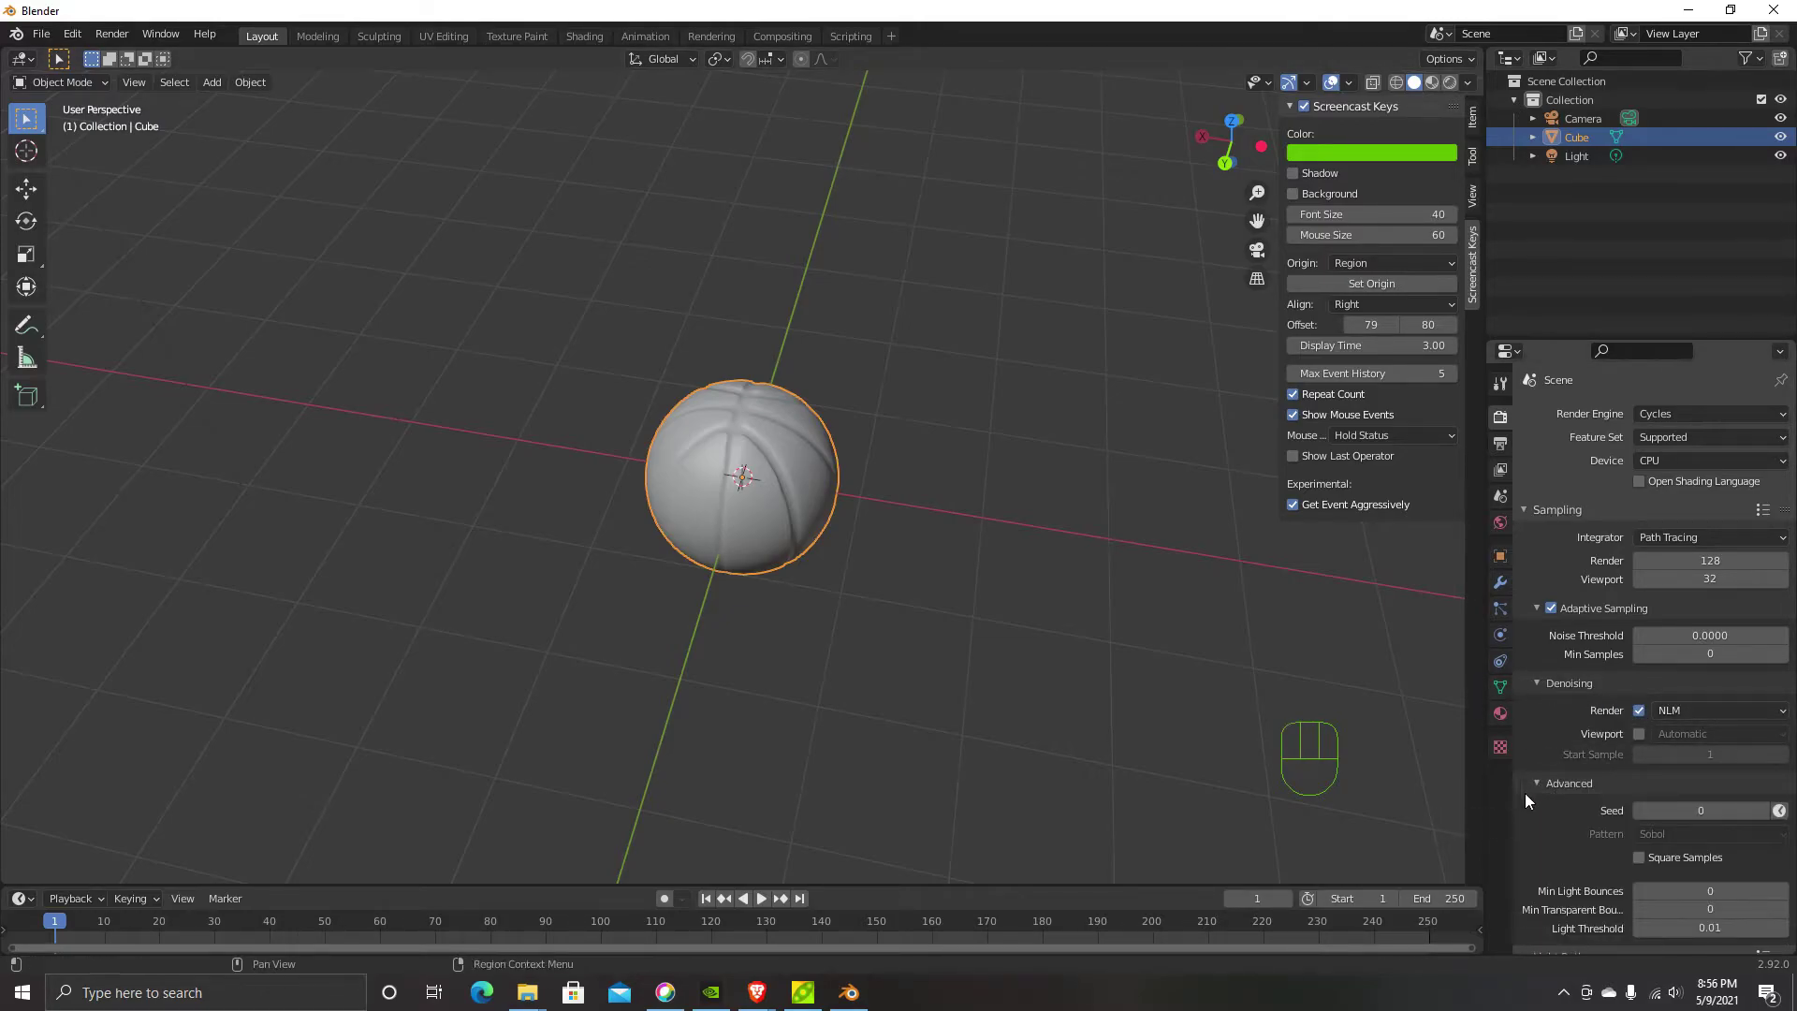
scroll(1685, 854, down, 2)
scroll(1602, 859, down, 1)
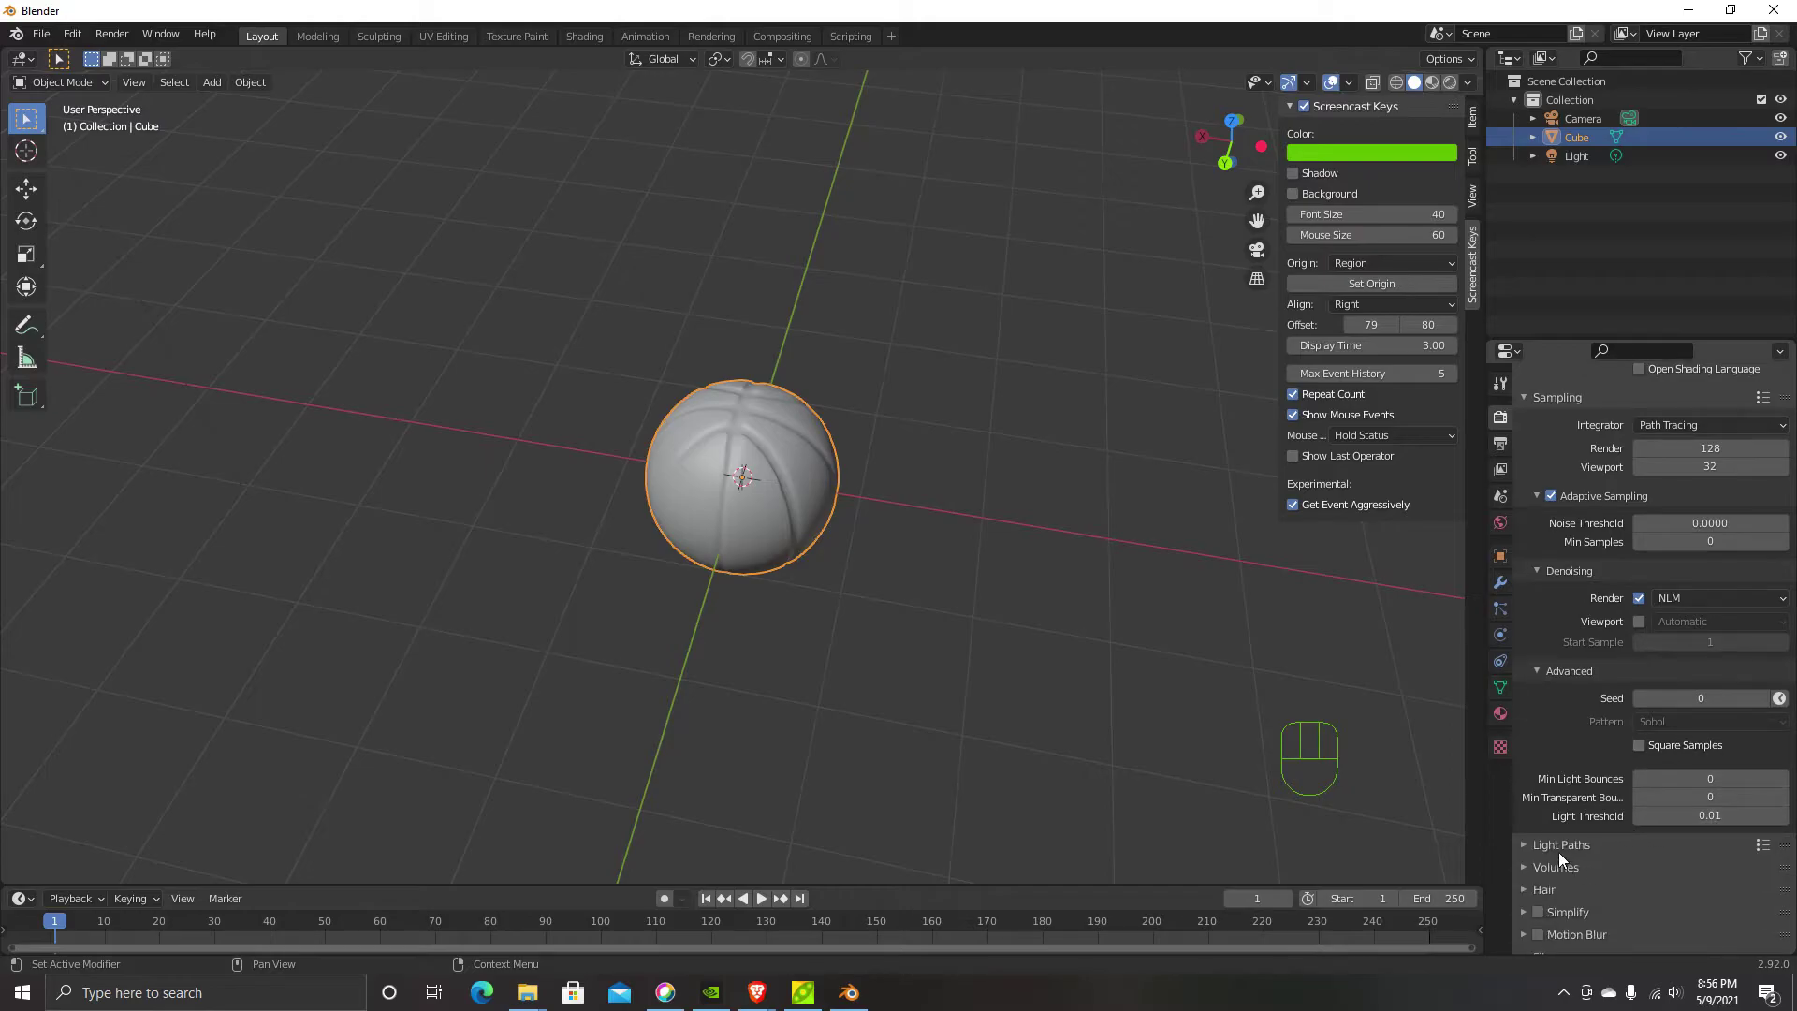
click(1557, 846)
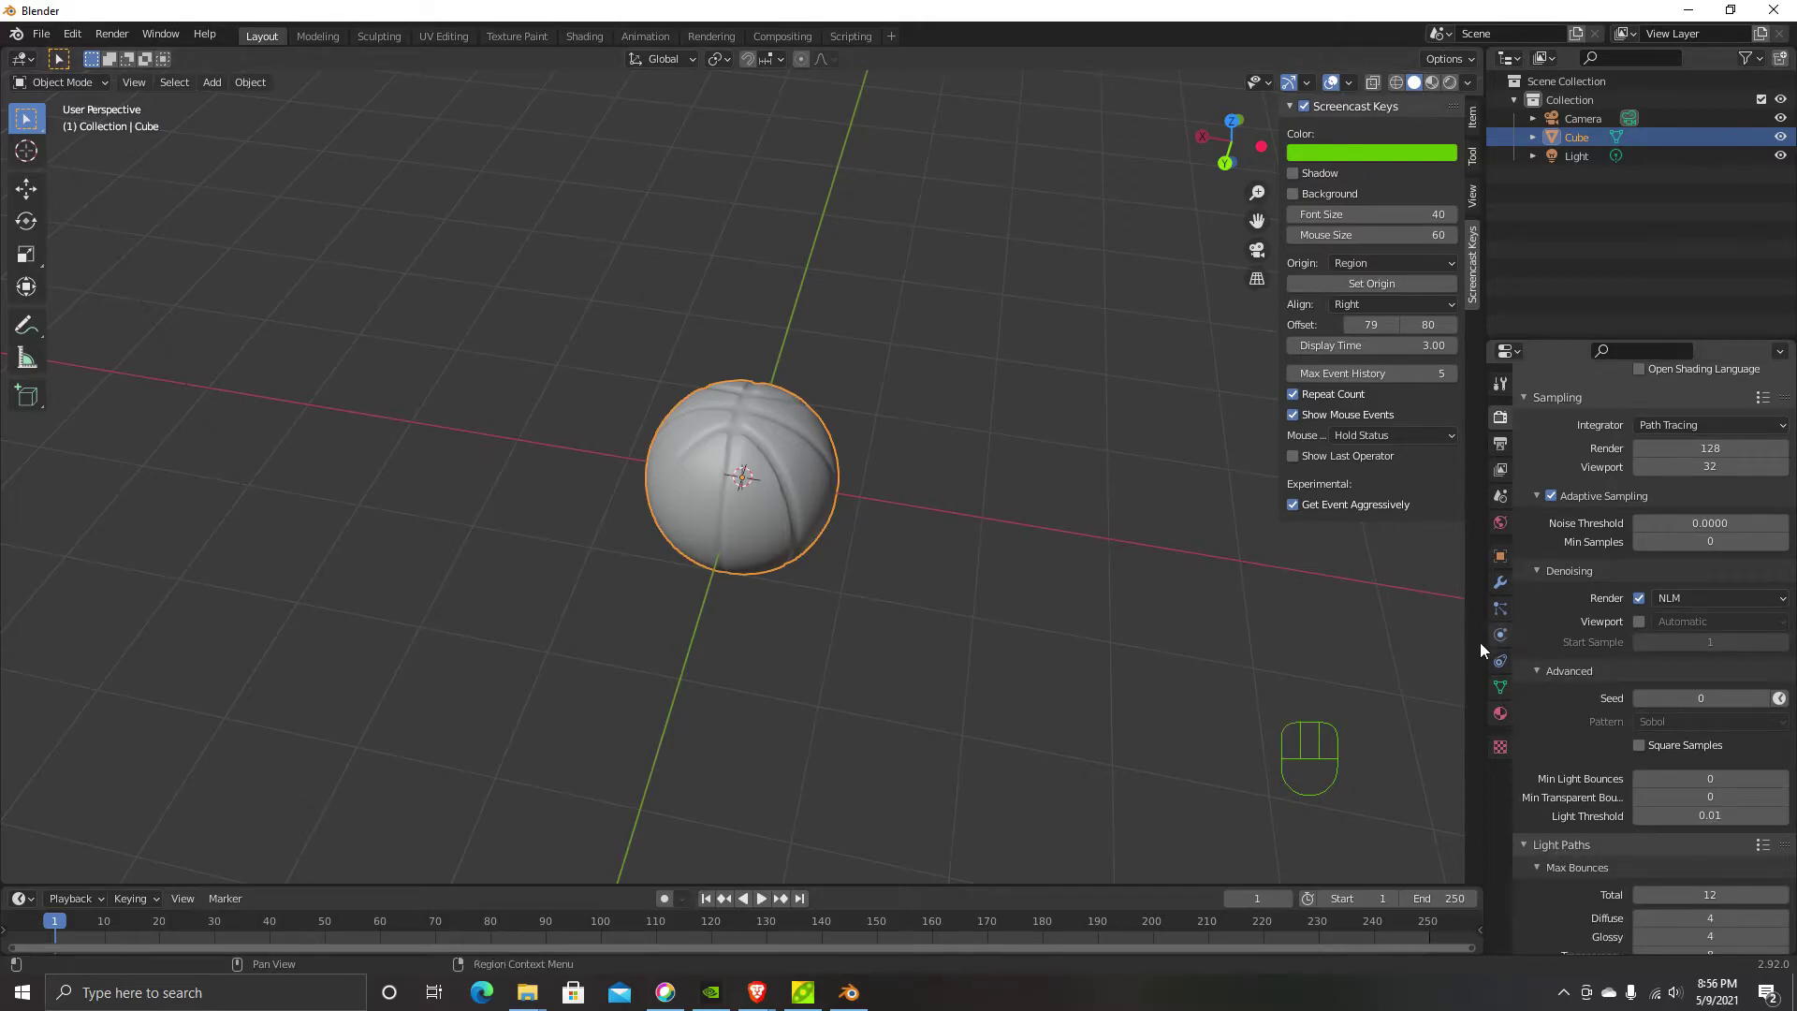
Switch the viewport to rendered shading and view the ball up close
middle_drag(1112, 640, 1006, 557)
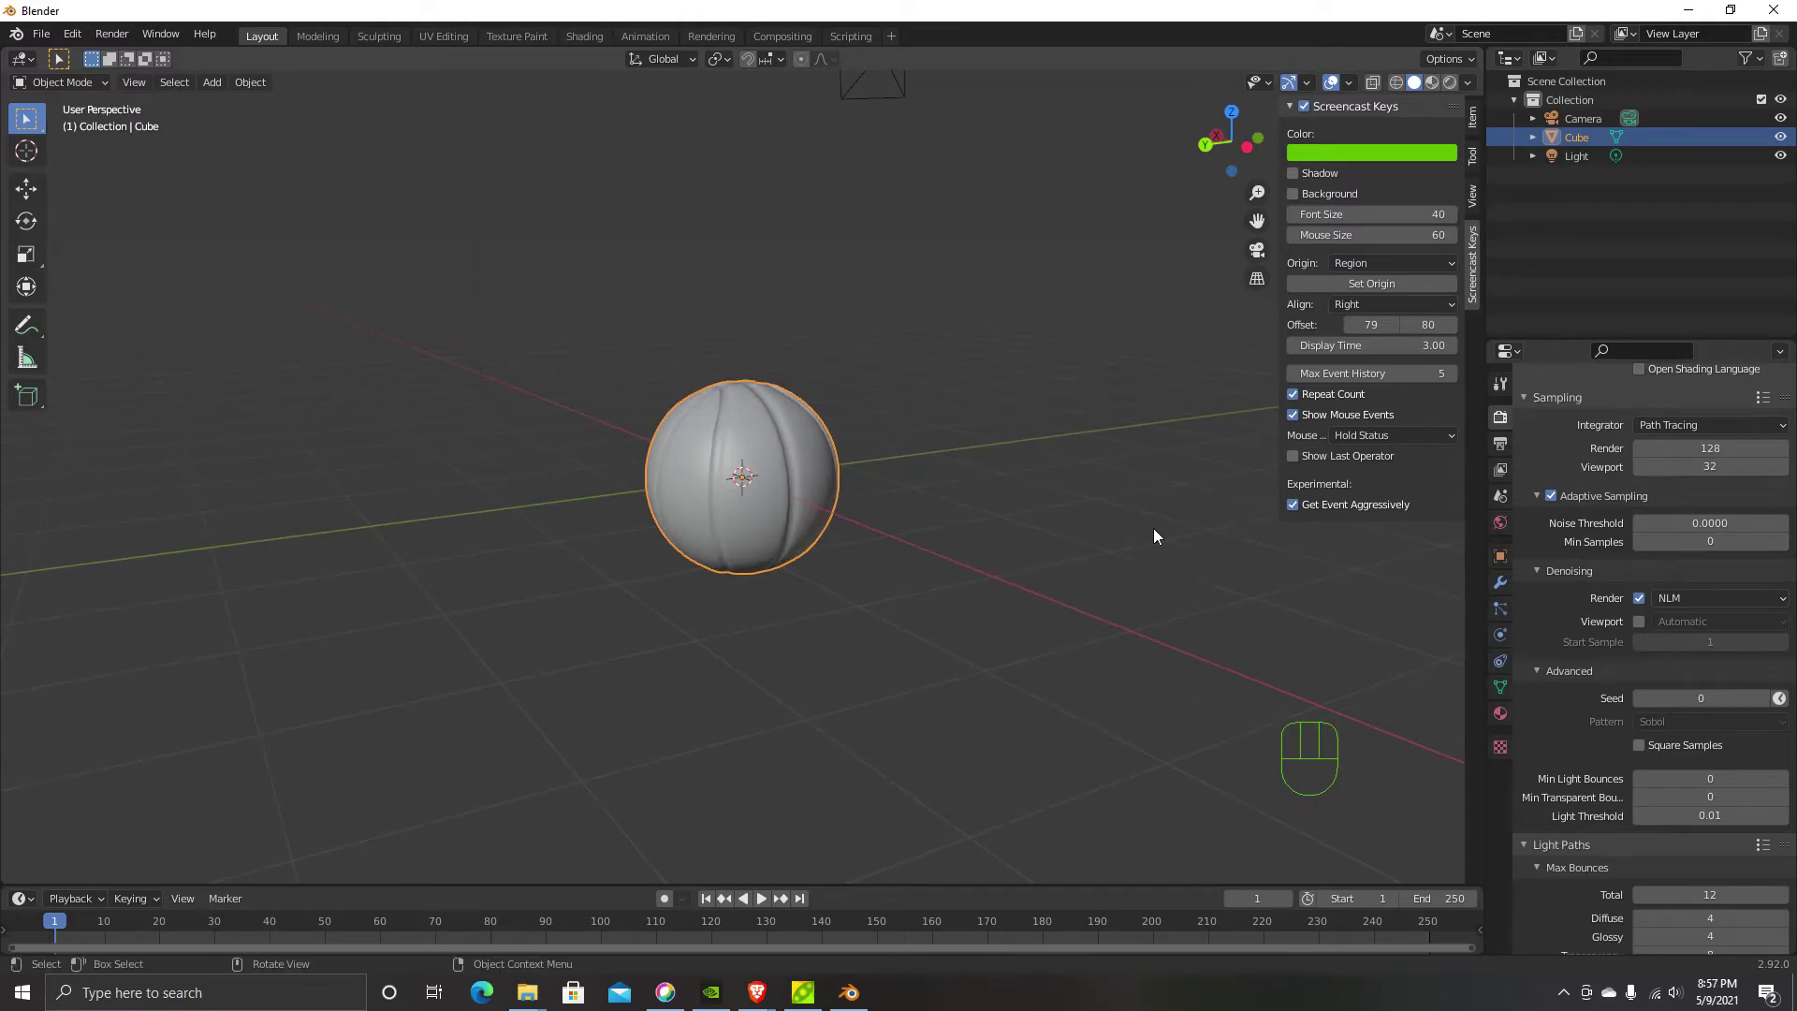
click(1448, 83)
mouse_move(763, 506)
middle_down()
mouse_move(823, 581)
mouse_move(958, 626)
mouse_move(989, 522)
middle_up()
scroll(797, 470, up, 3)
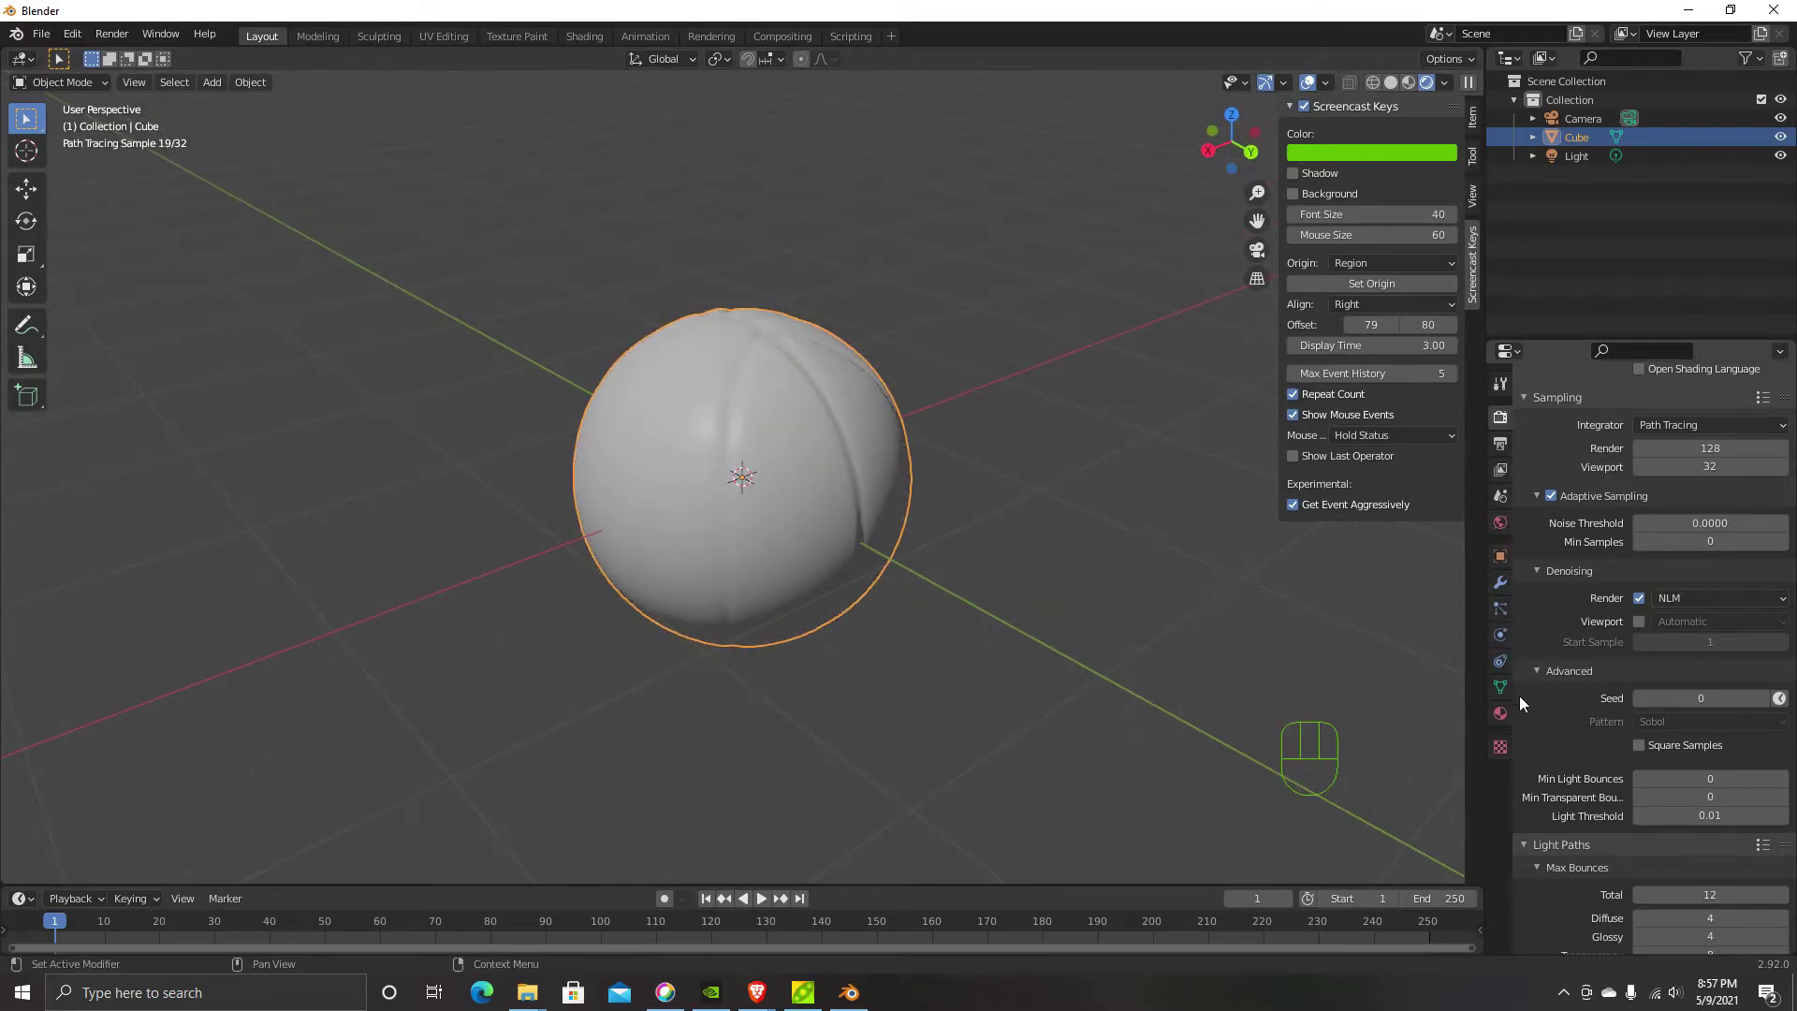
Give the ball's material a burnt-orange base color (H 0.029, S 0.957, V 0.487) and enter Edit Mode
click(1500, 714)
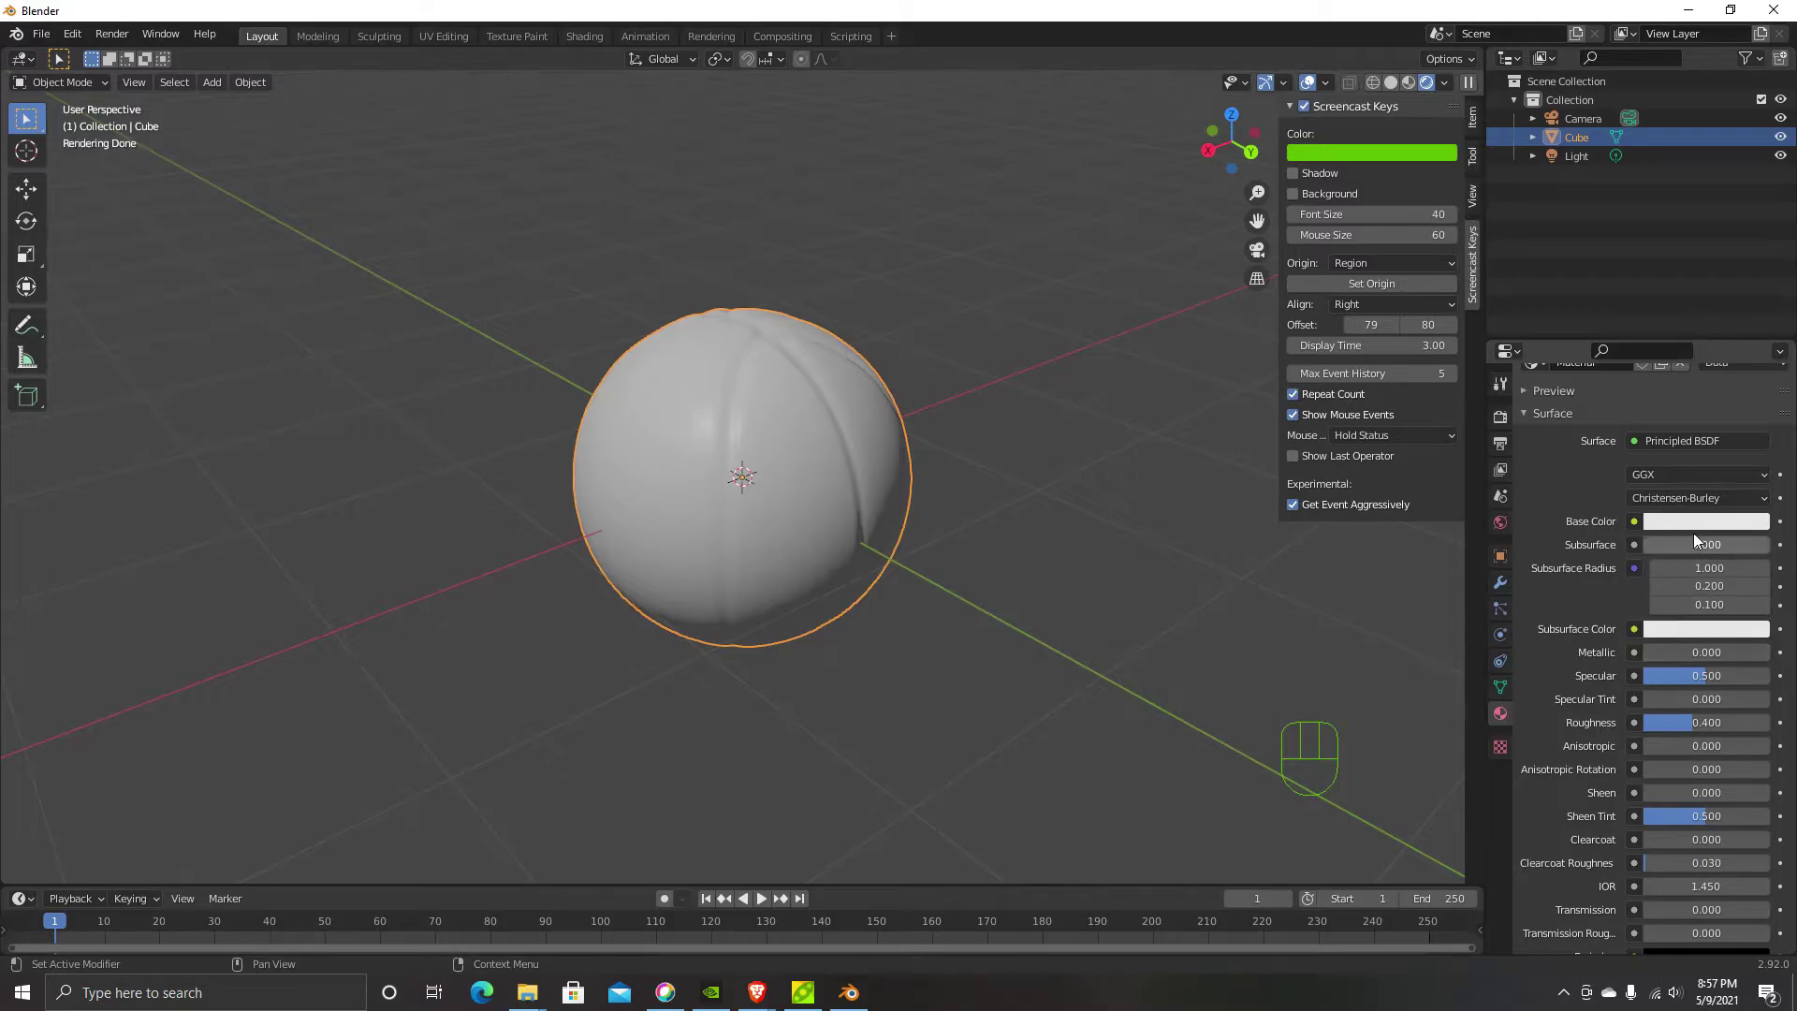
scroll(1654, 428, up, 3)
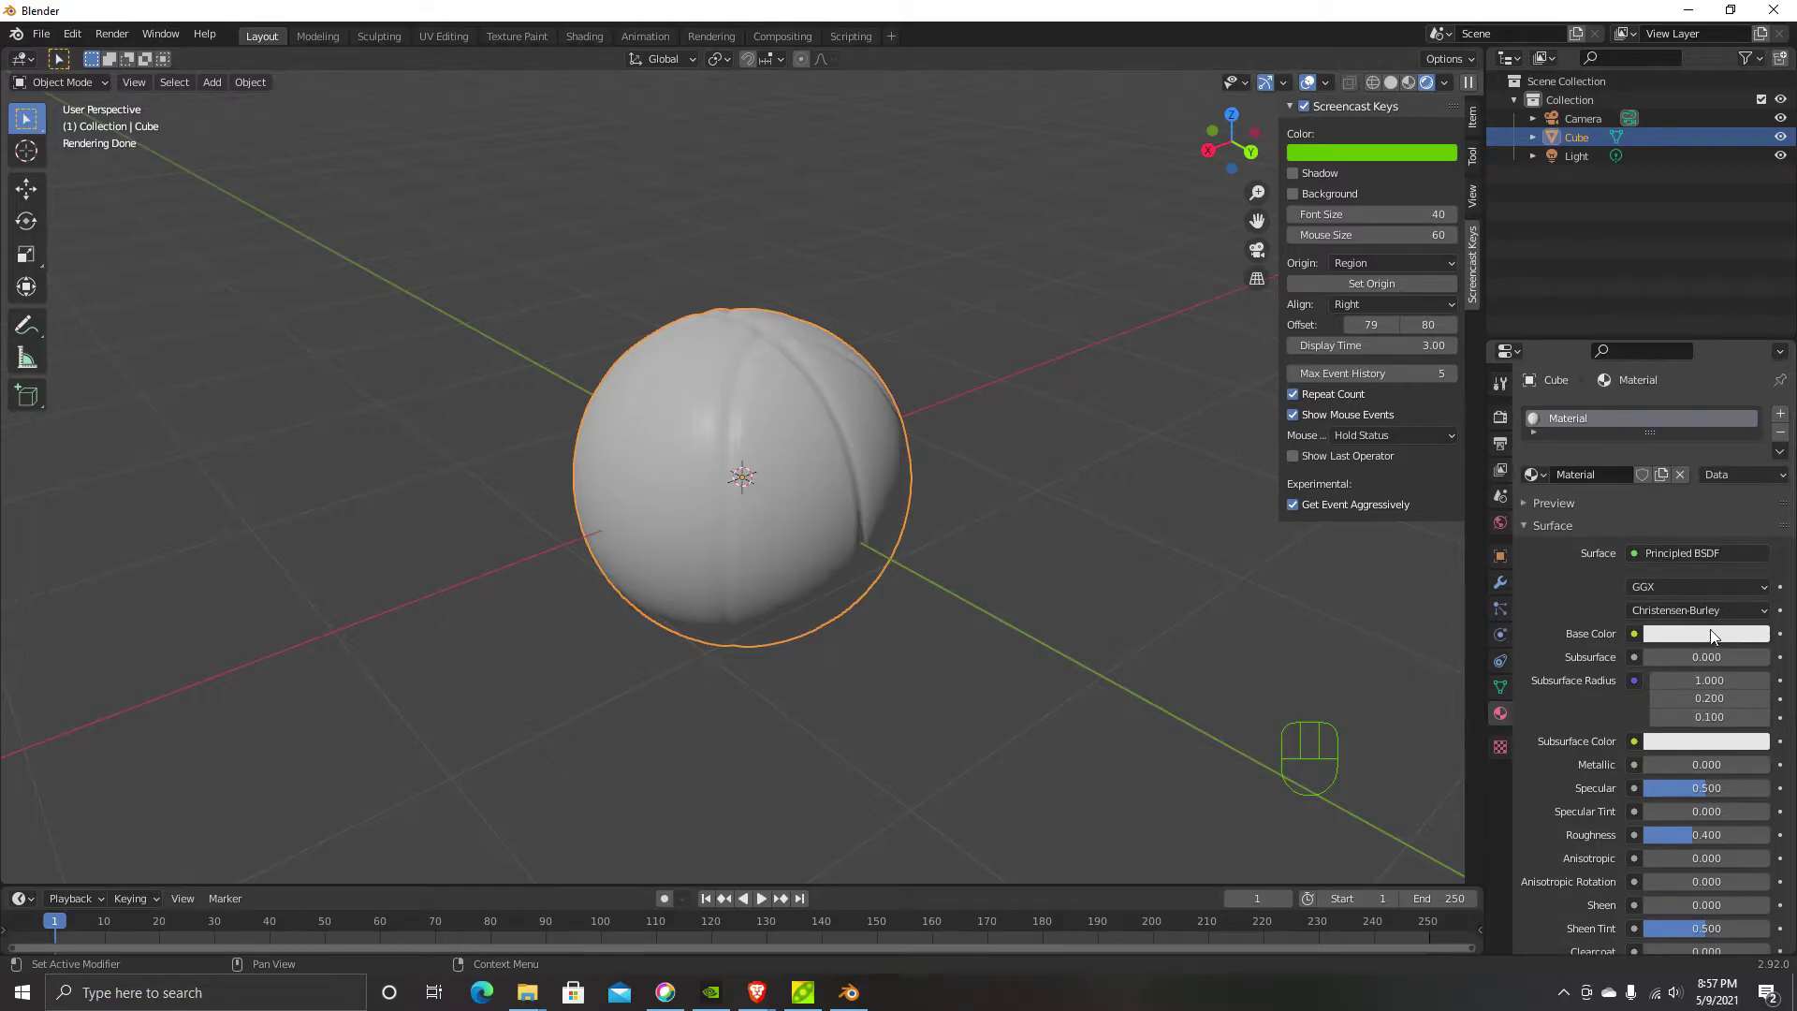
click(1661, 634)
drag(1669, 430, 1663, 483)
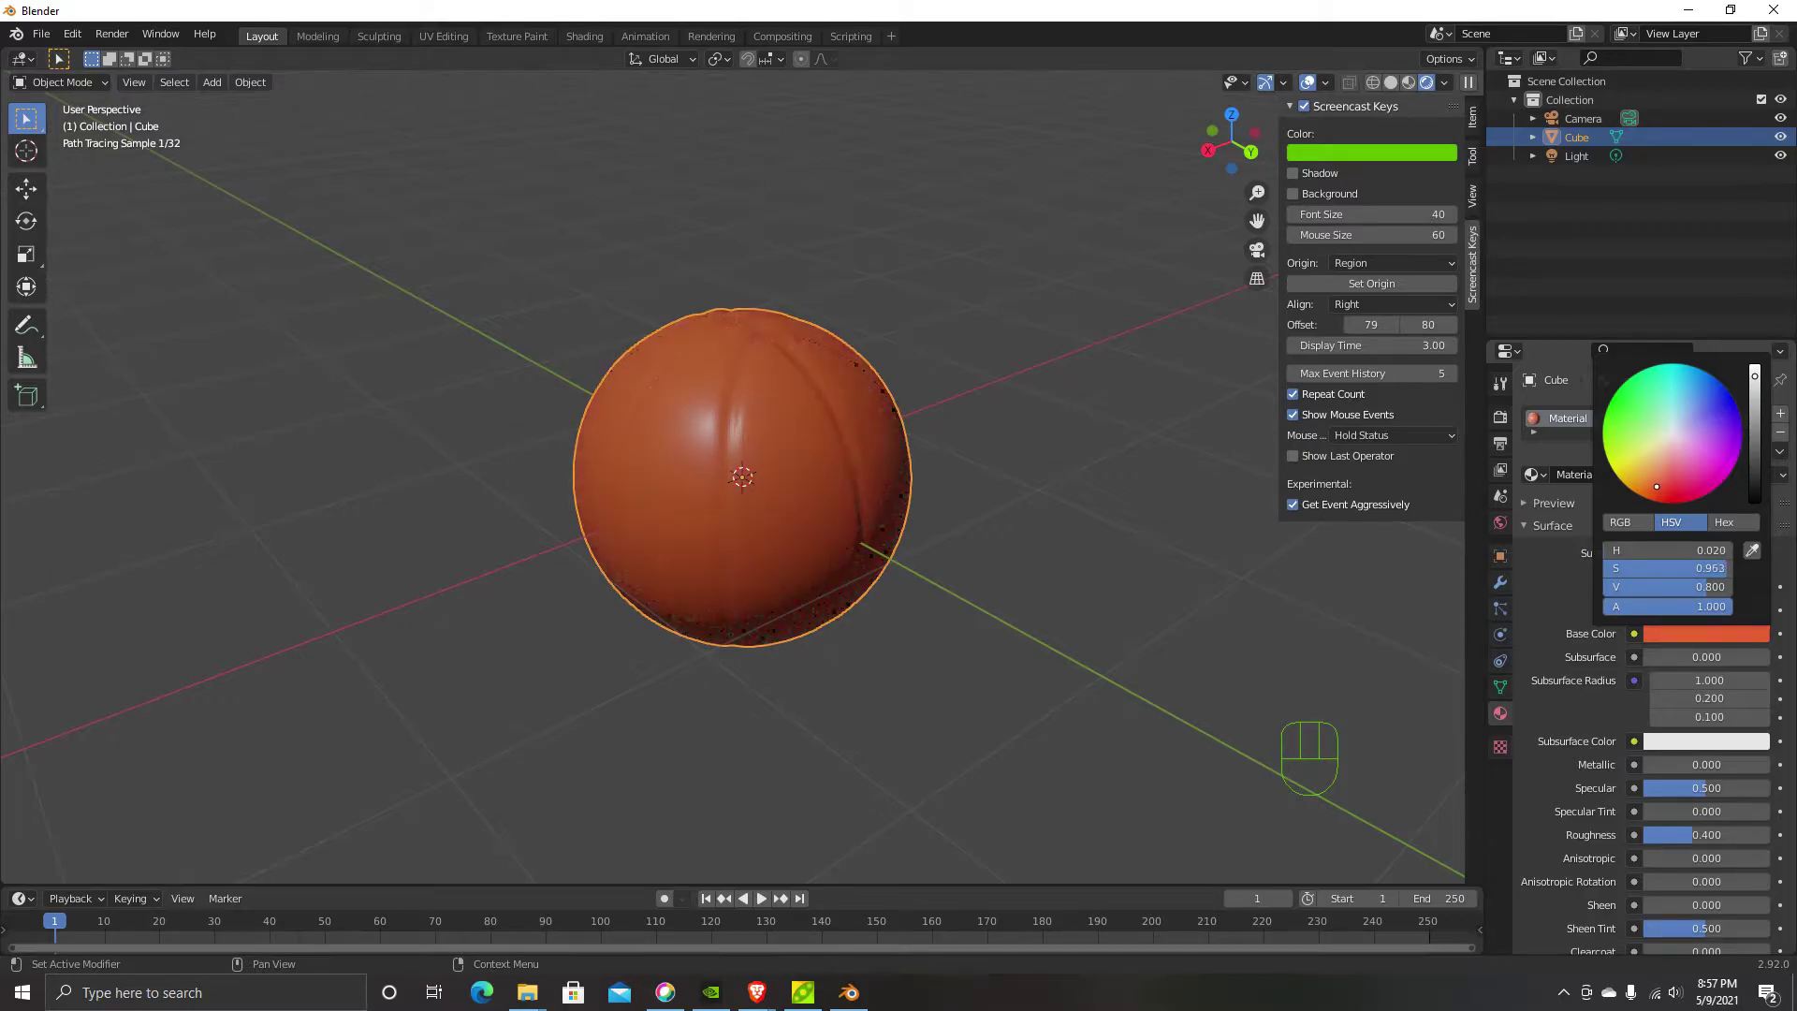
drag(1756, 389, 1755, 401)
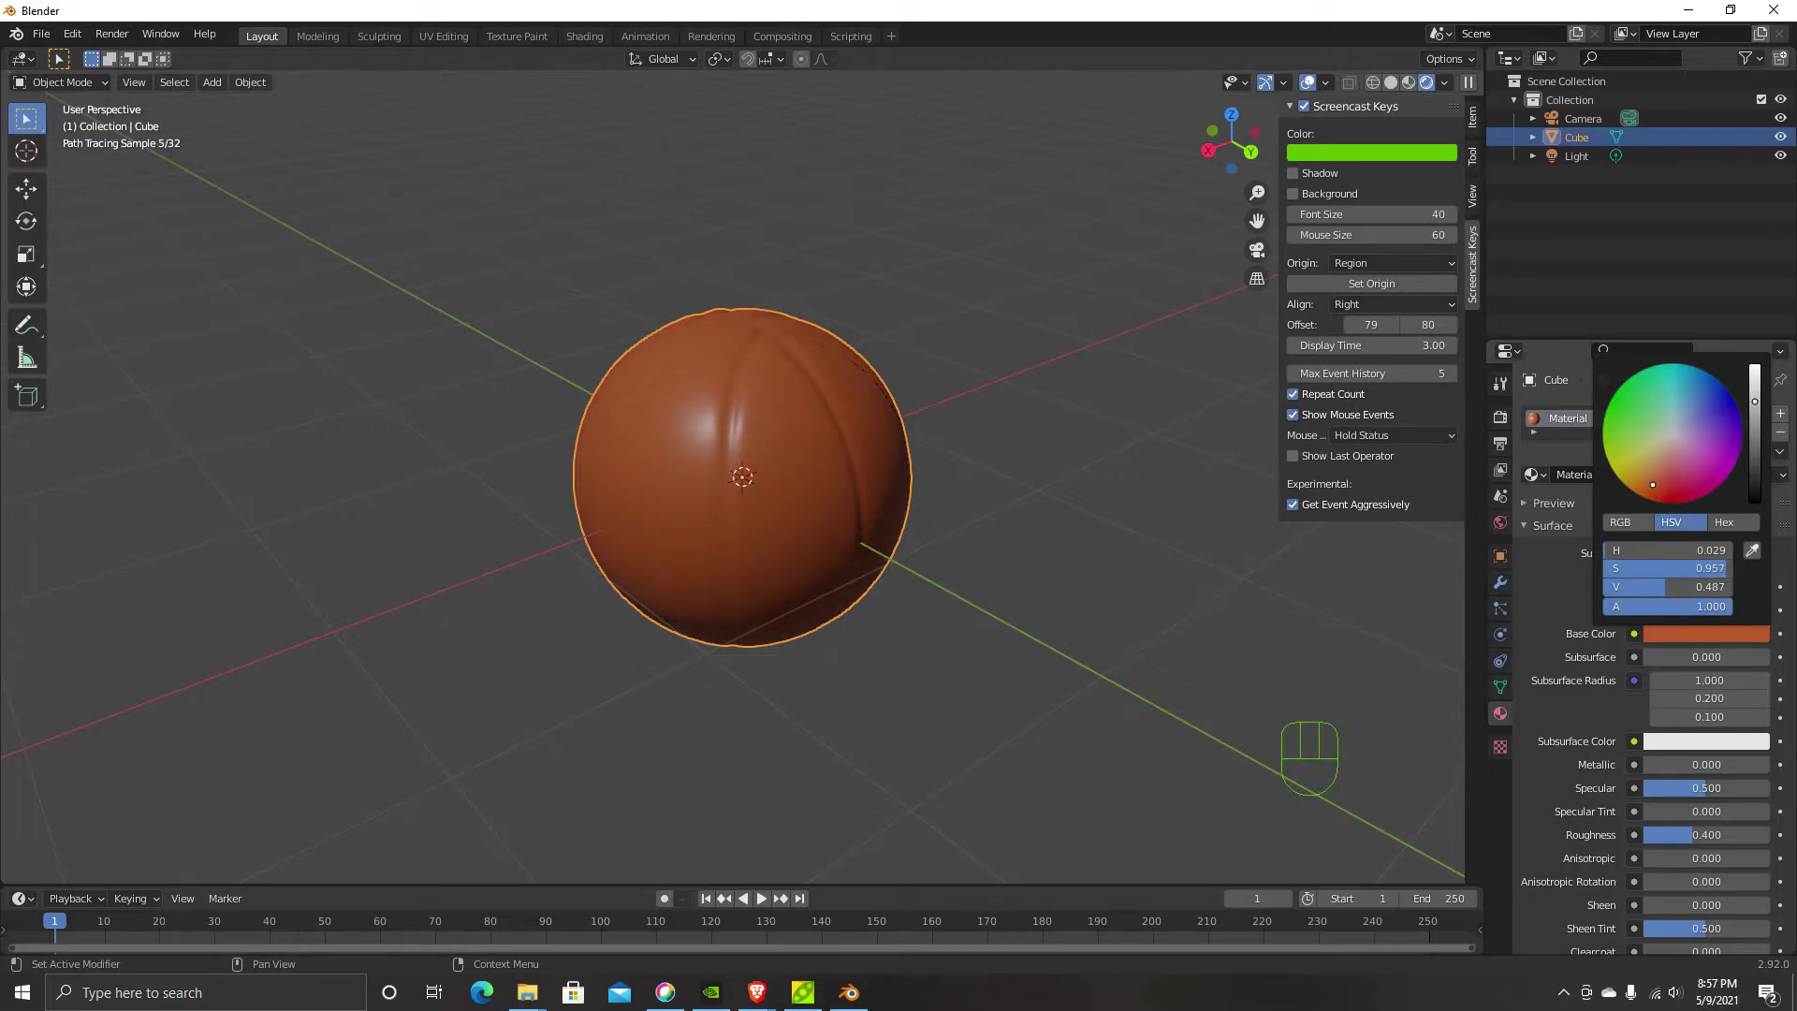
key(Tab)
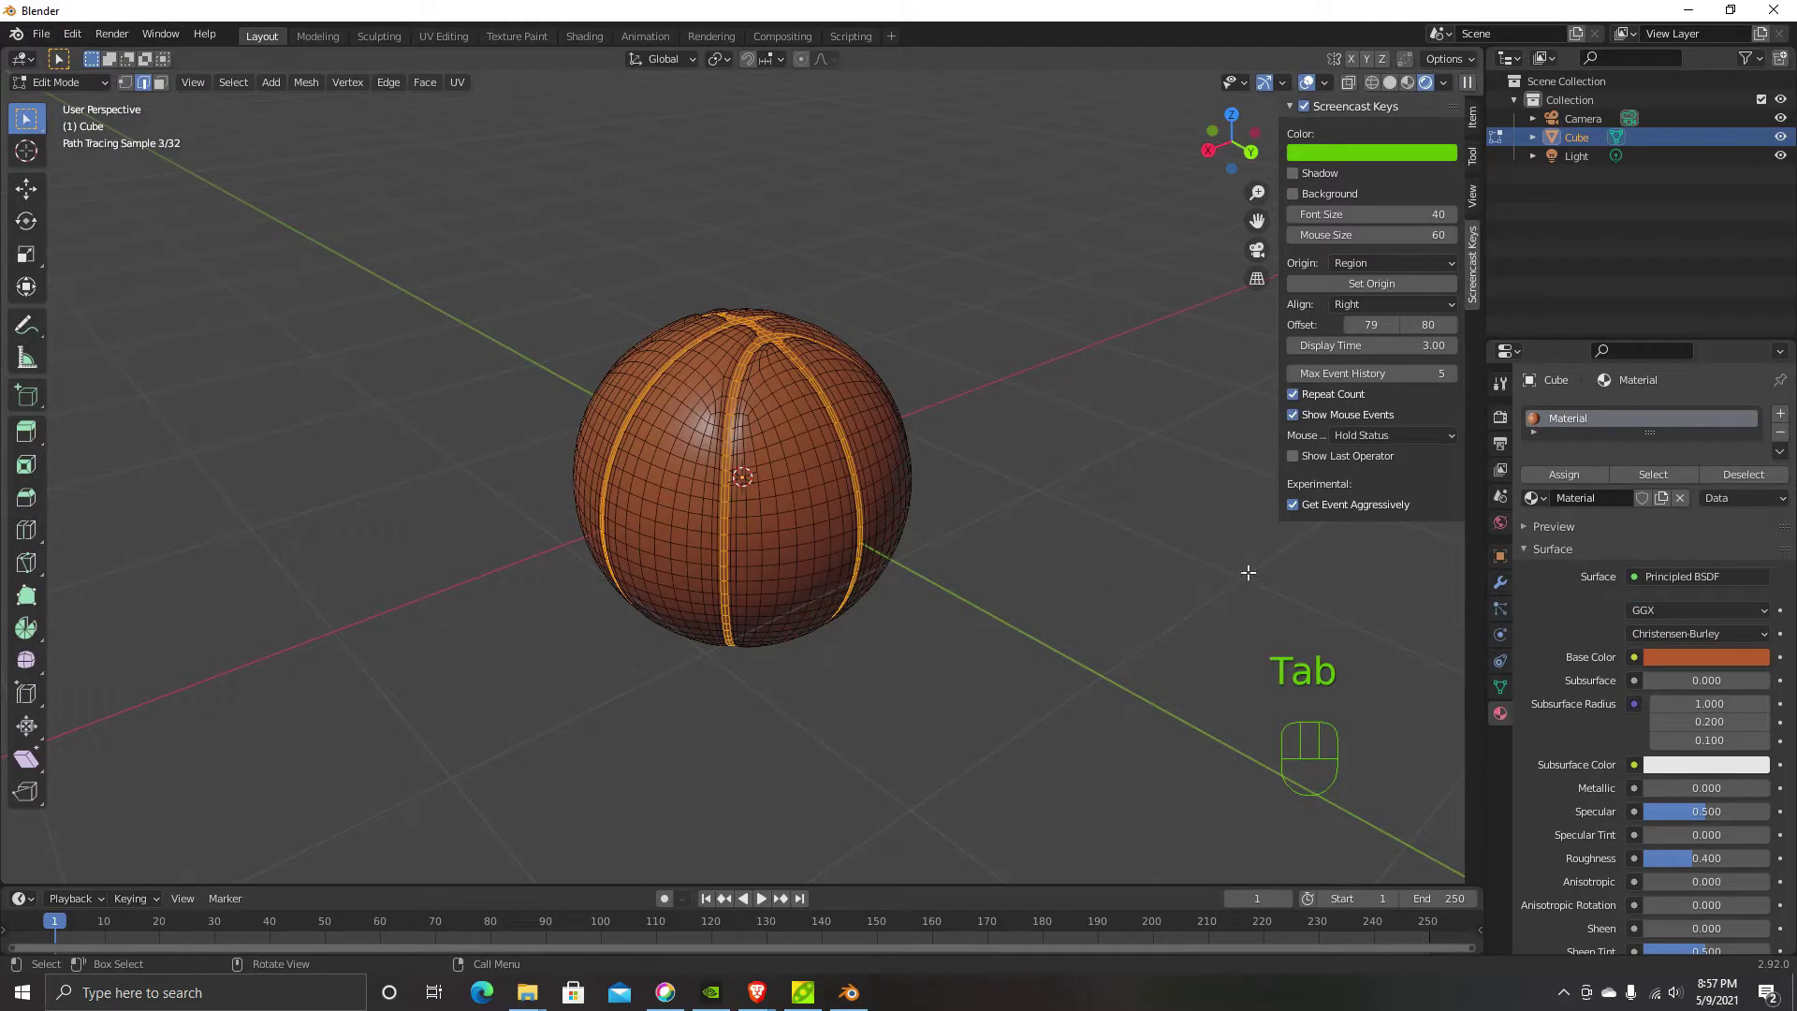
Add a second material slot to the ball and create a new material with a black base color
click(1780, 413)
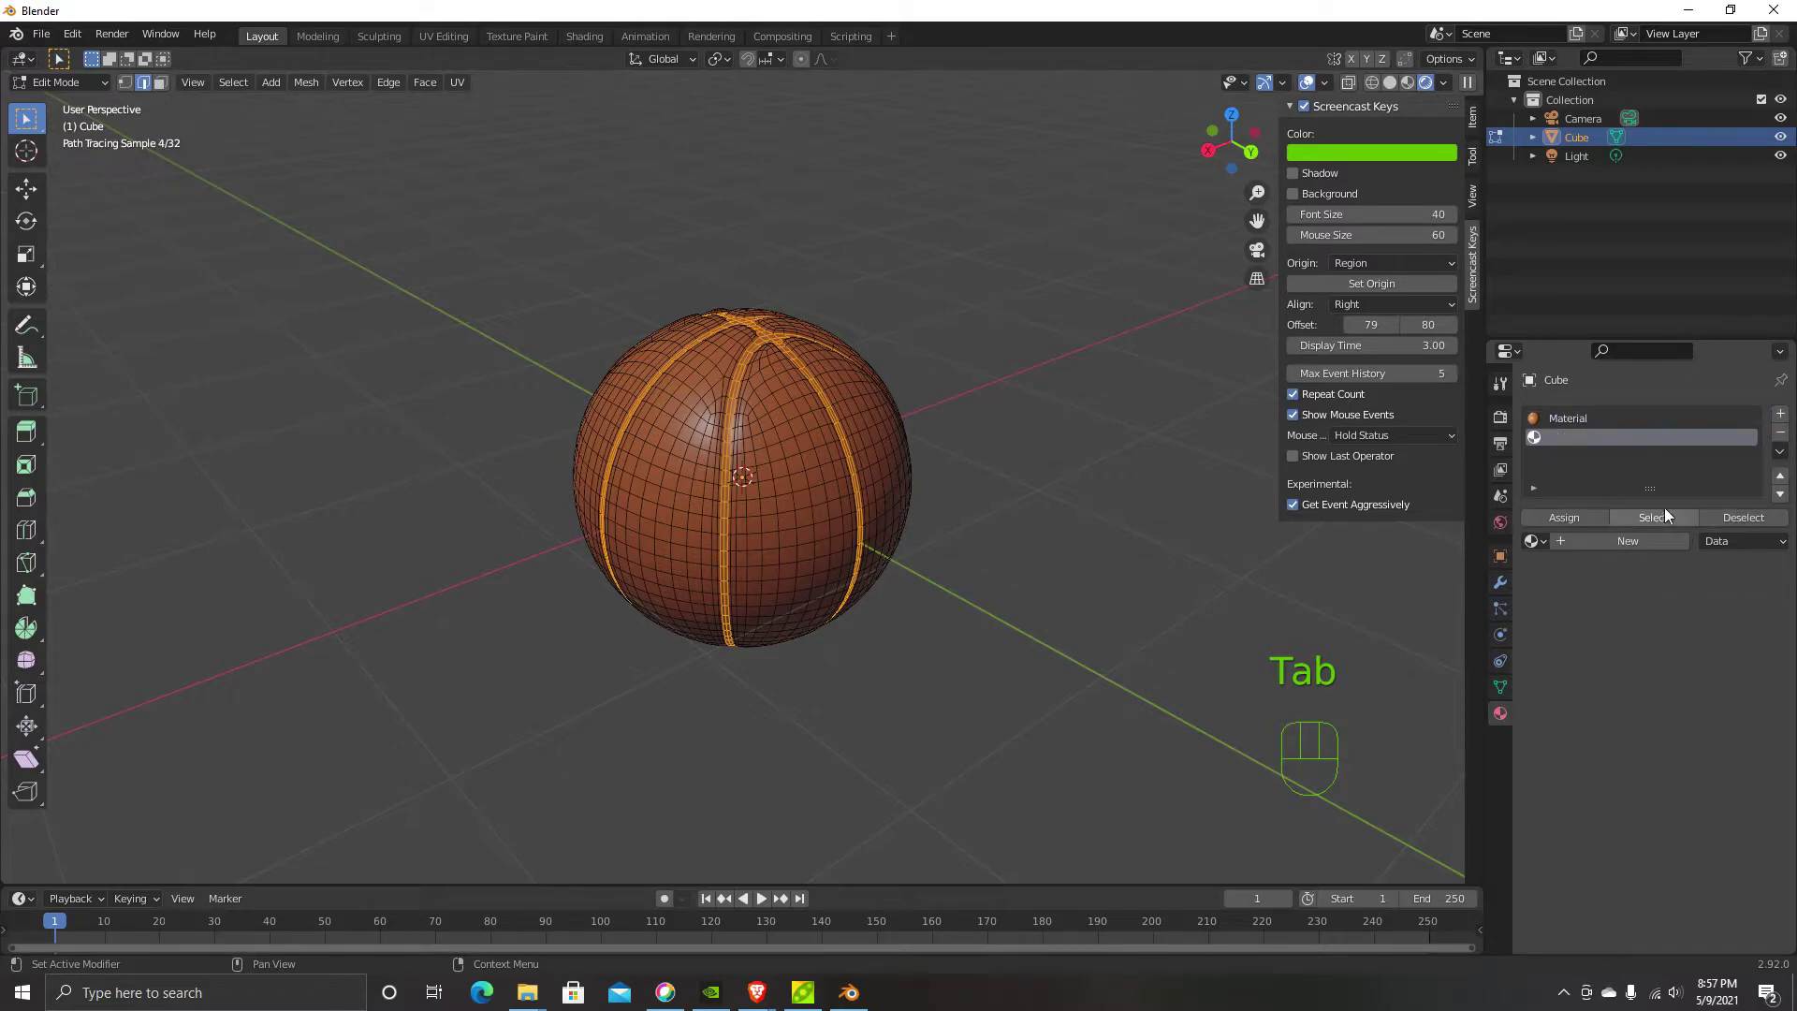
click(1645, 541)
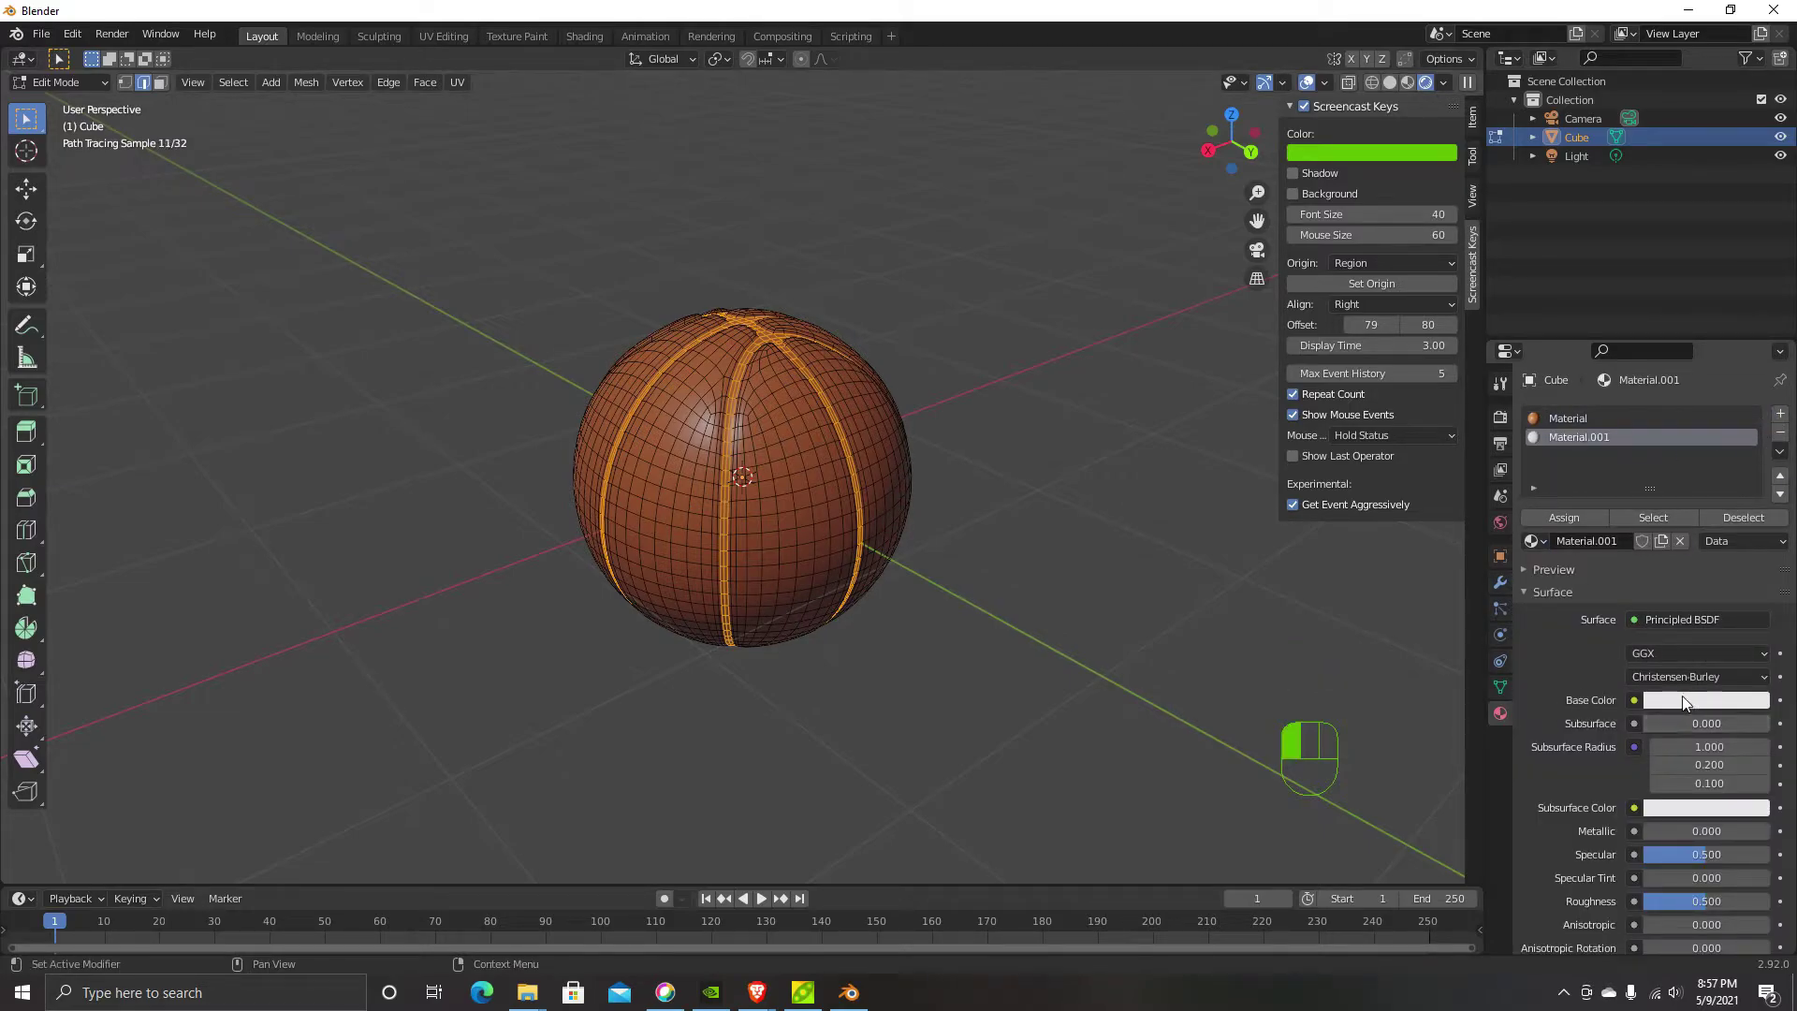
click(1705, 701)
drag(1754, 455, 1754, 568)
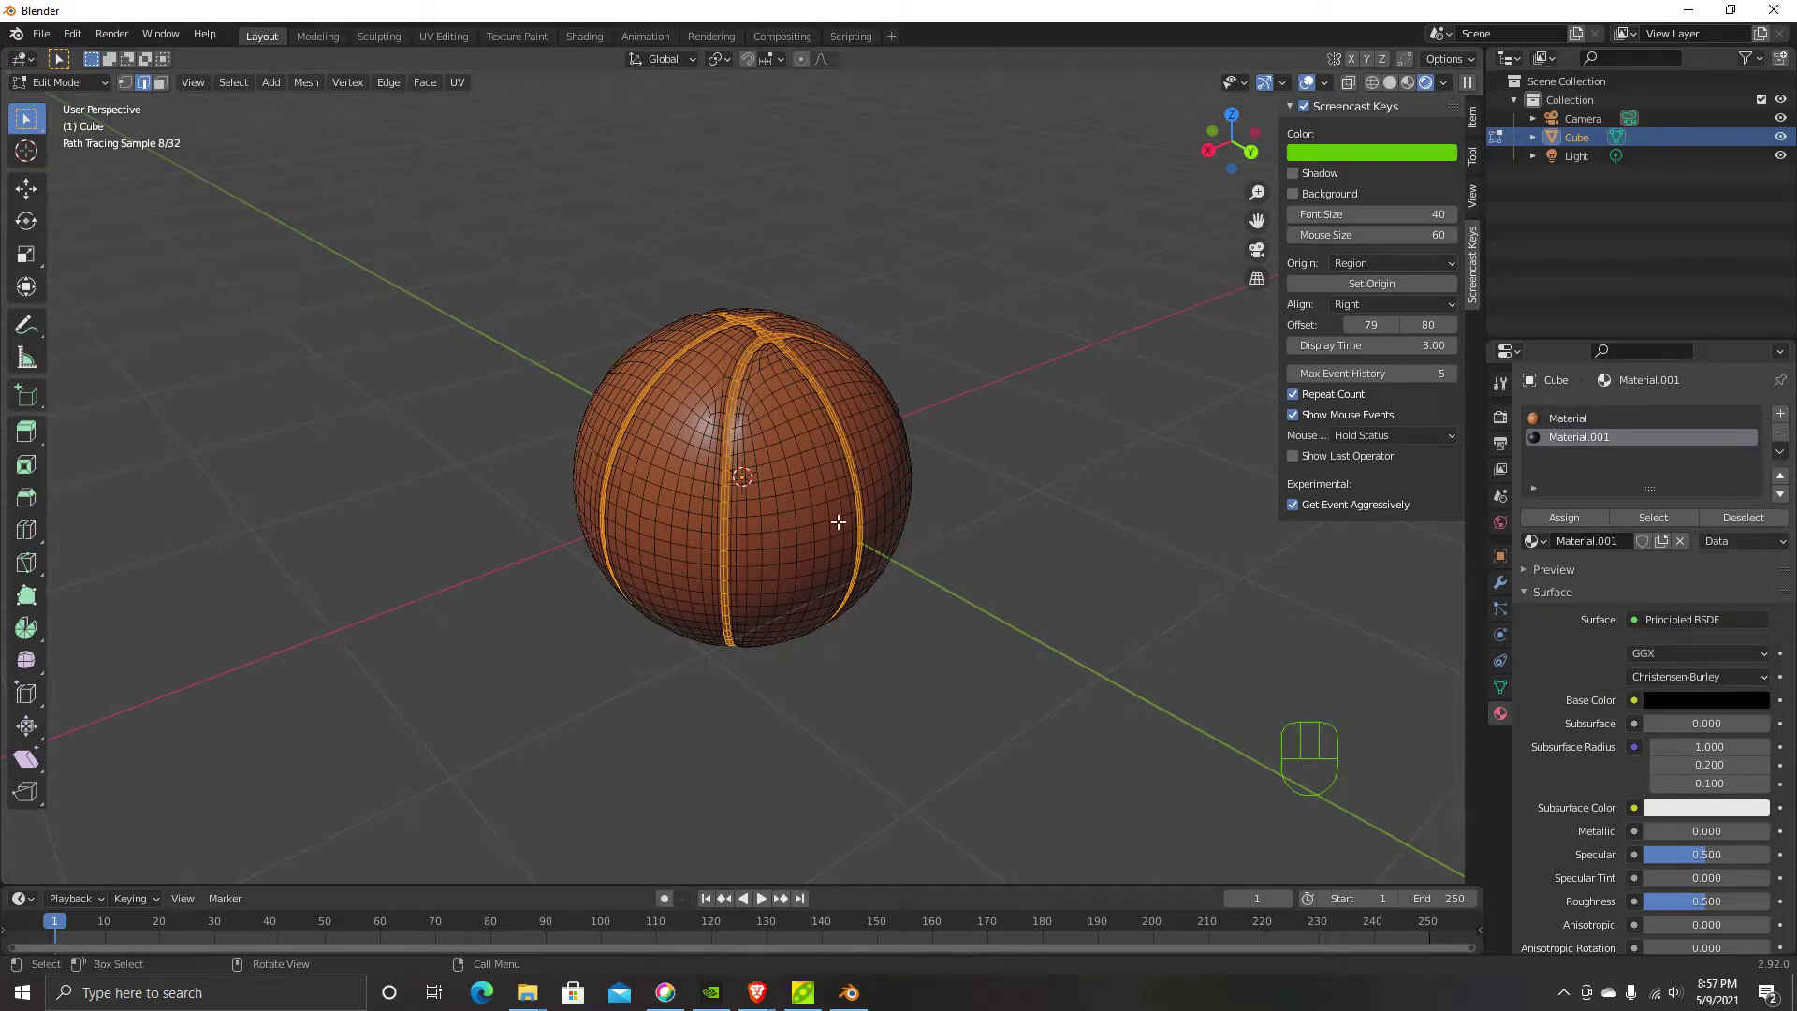
Assign the black material to the selected seam faces, leave Edit Mode and view the ball from around
click(1568, 518)
alt+middle_drag(860, 461, 998, 445)
key(Tab)
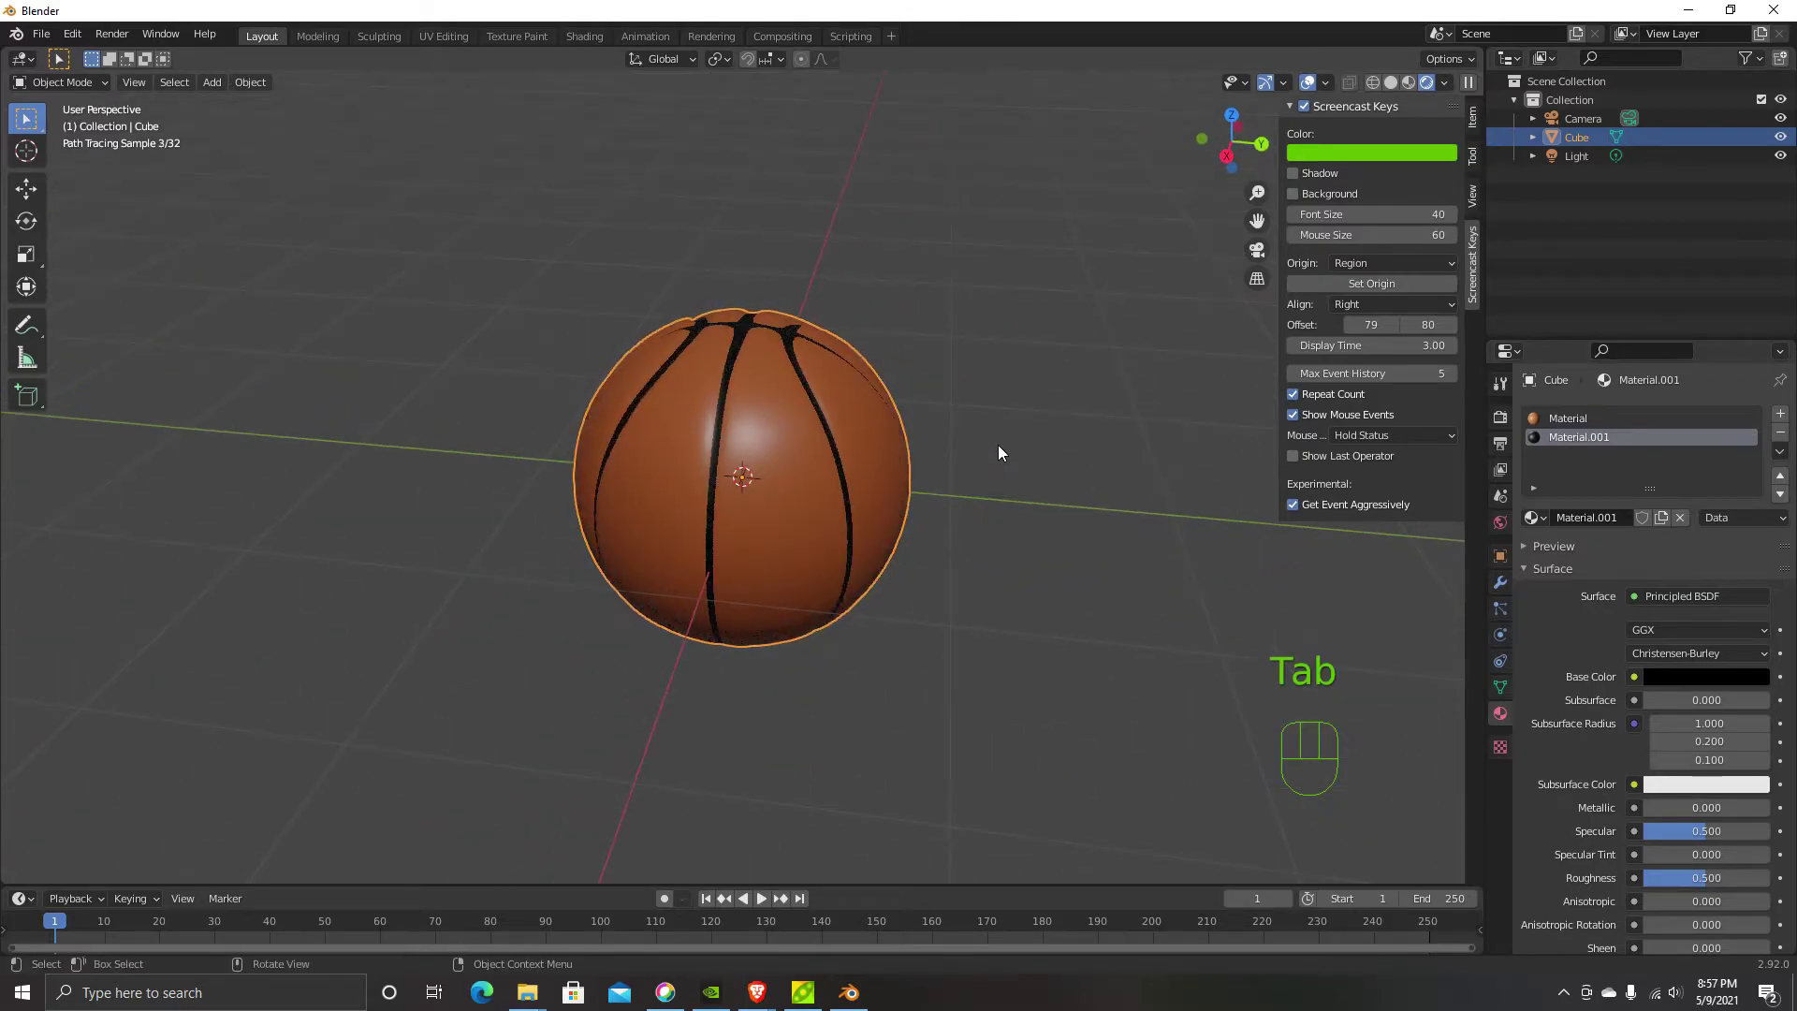
middle_drag(1019, 570, 946, 485)
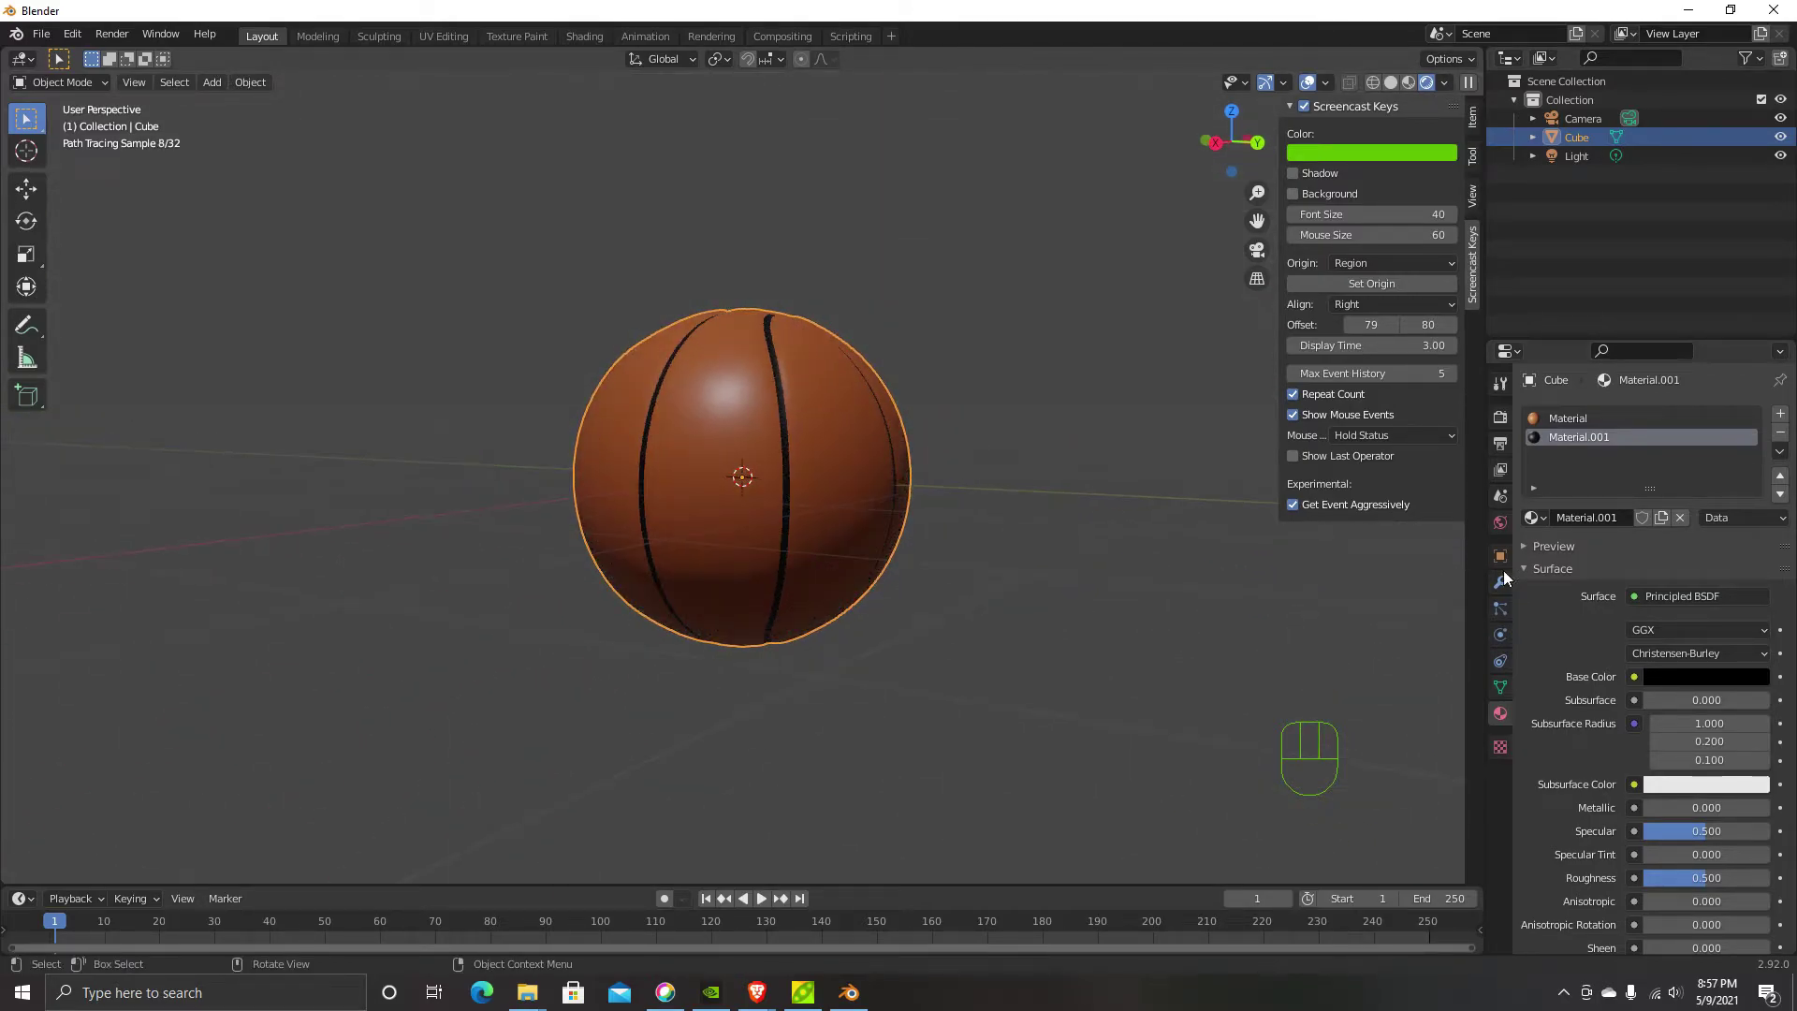
Turn off NLM denoising for renders and look at the ball through the camera
click(1505, 416)
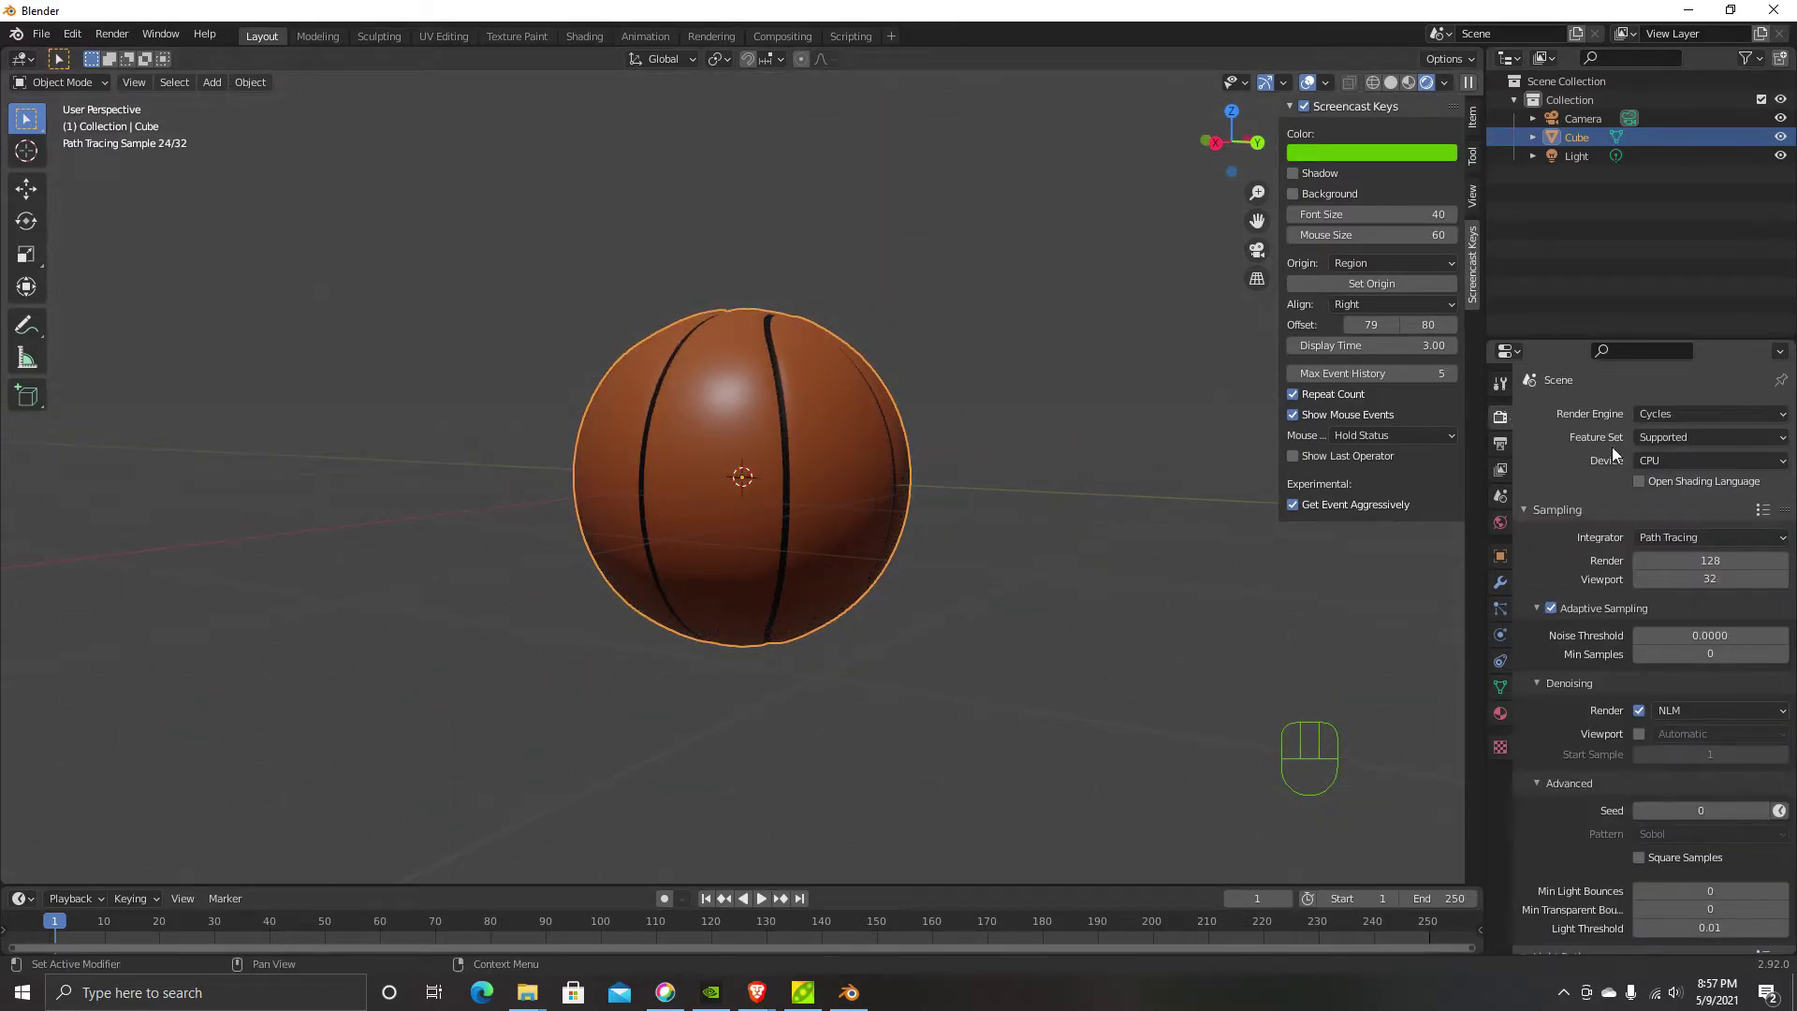
click(1639, 711)
mouse_move(1054, 503)
middle_down()
mouse_move(953, 574)
mouse_move(888, 594)
middle_up()
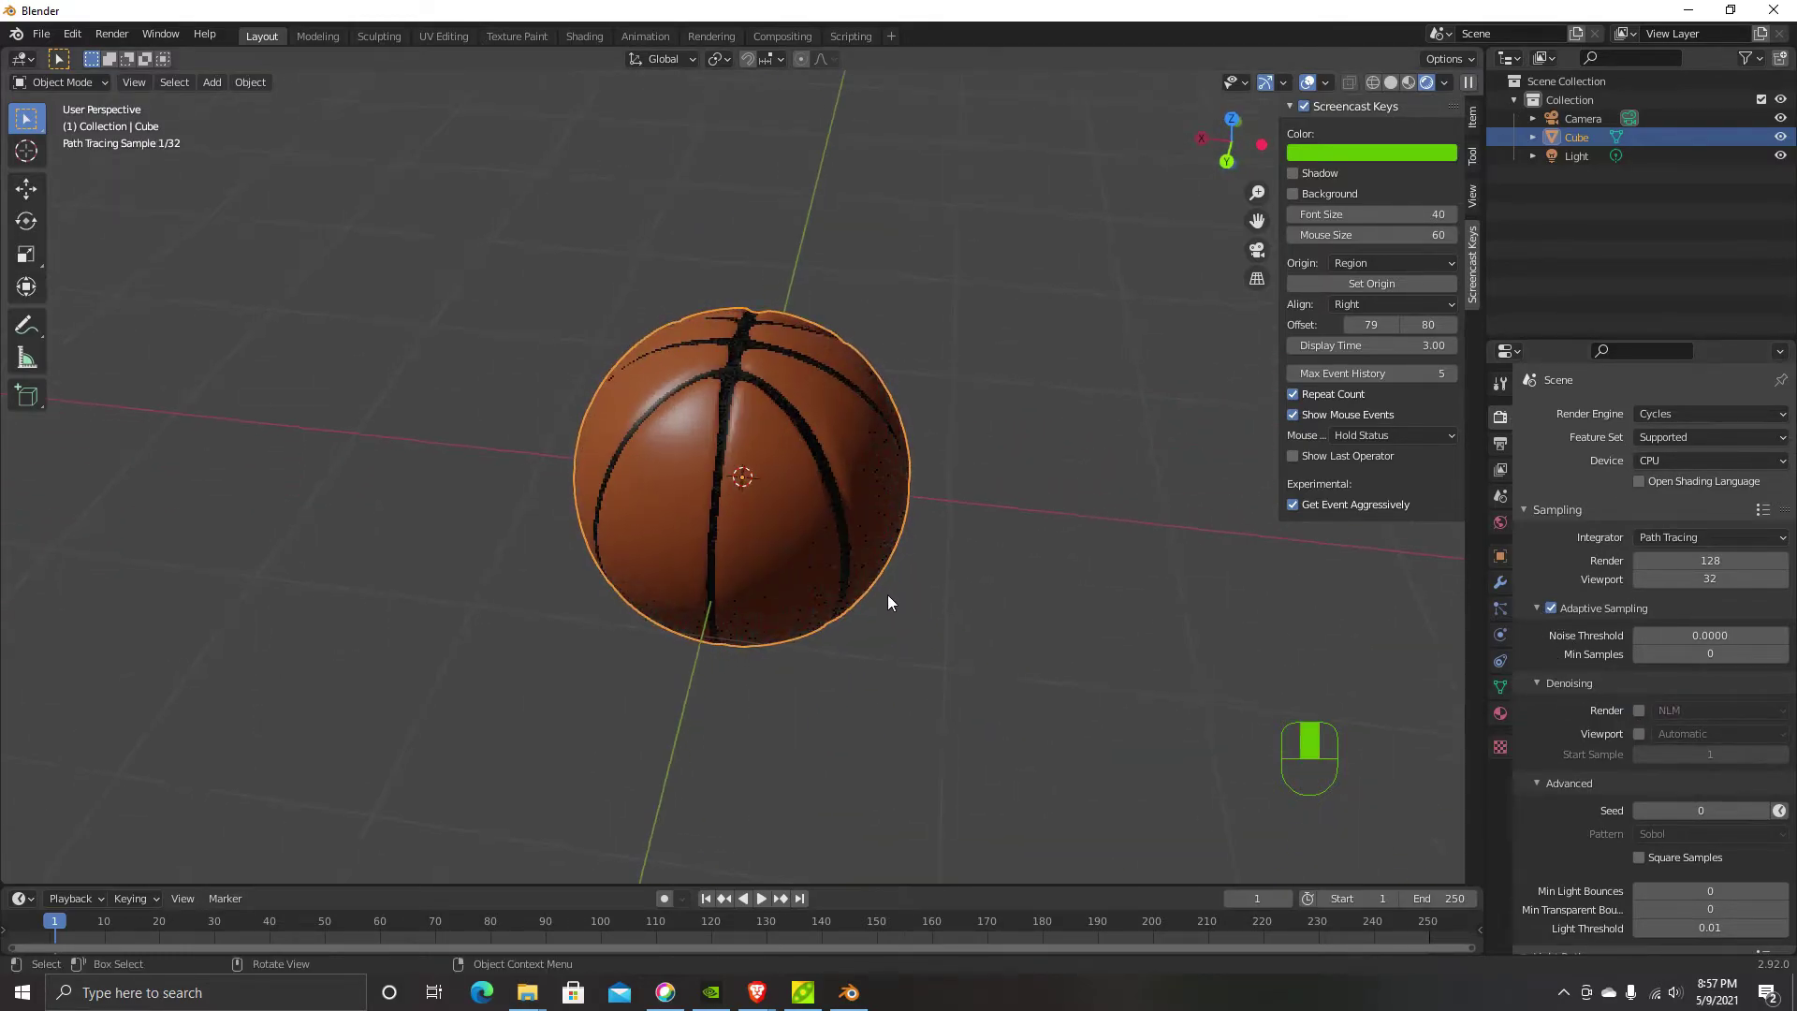
middle_drag(1170, 608, 900, 590)
scroll(946, 563, down, 5)
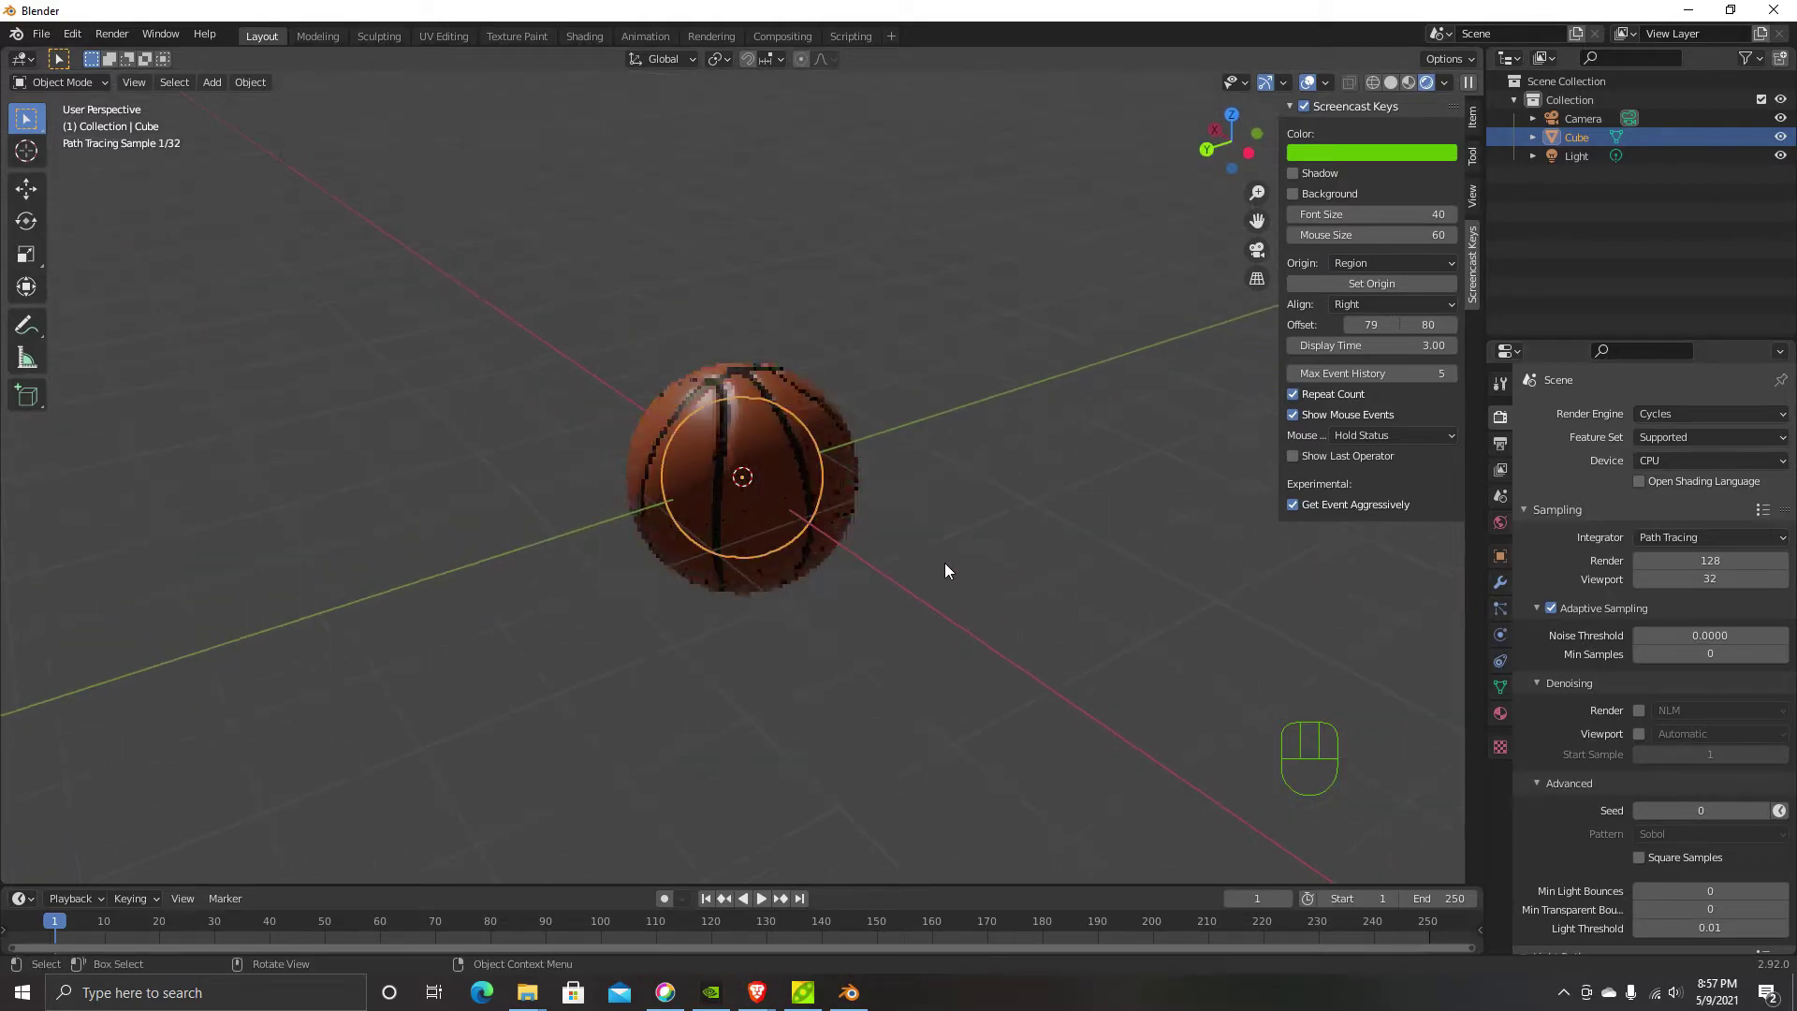
key(KP_0)
scroll(811, 504, up, 3)
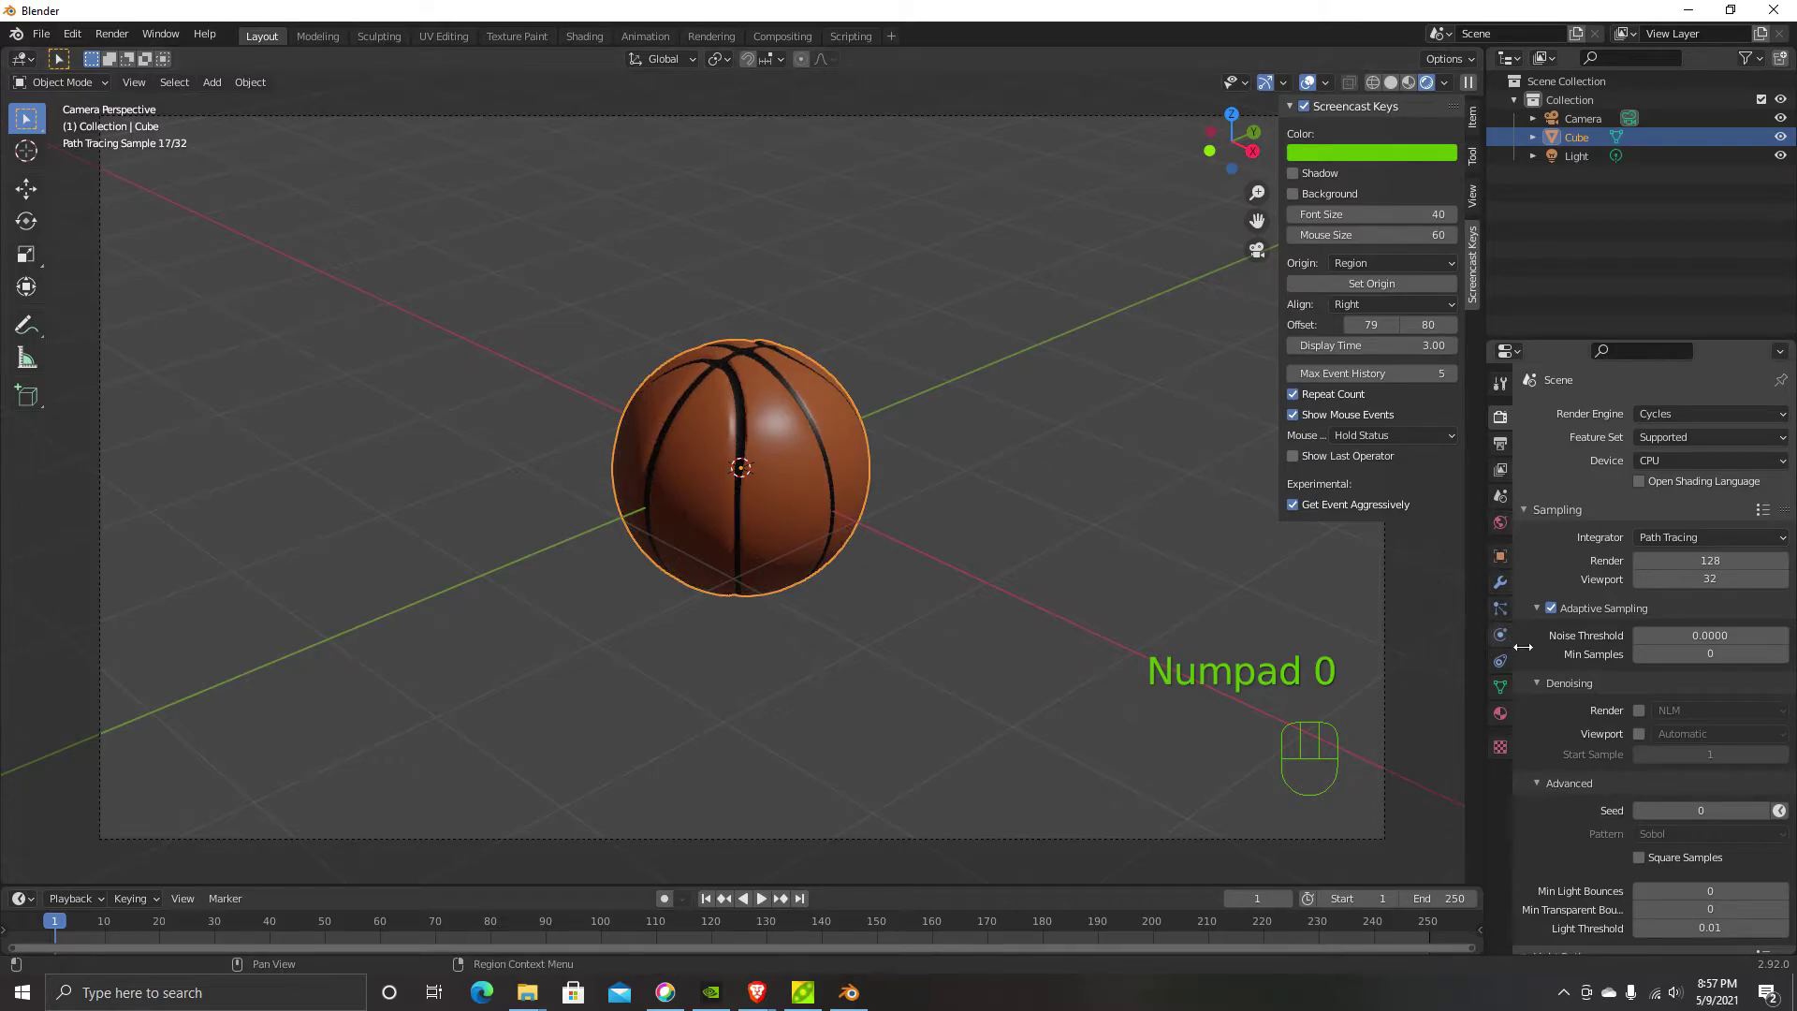
Change the base color of the ball's main material to a reddish tone (H 0.010, S 0.961, V 0.487)
click(1501, 714)
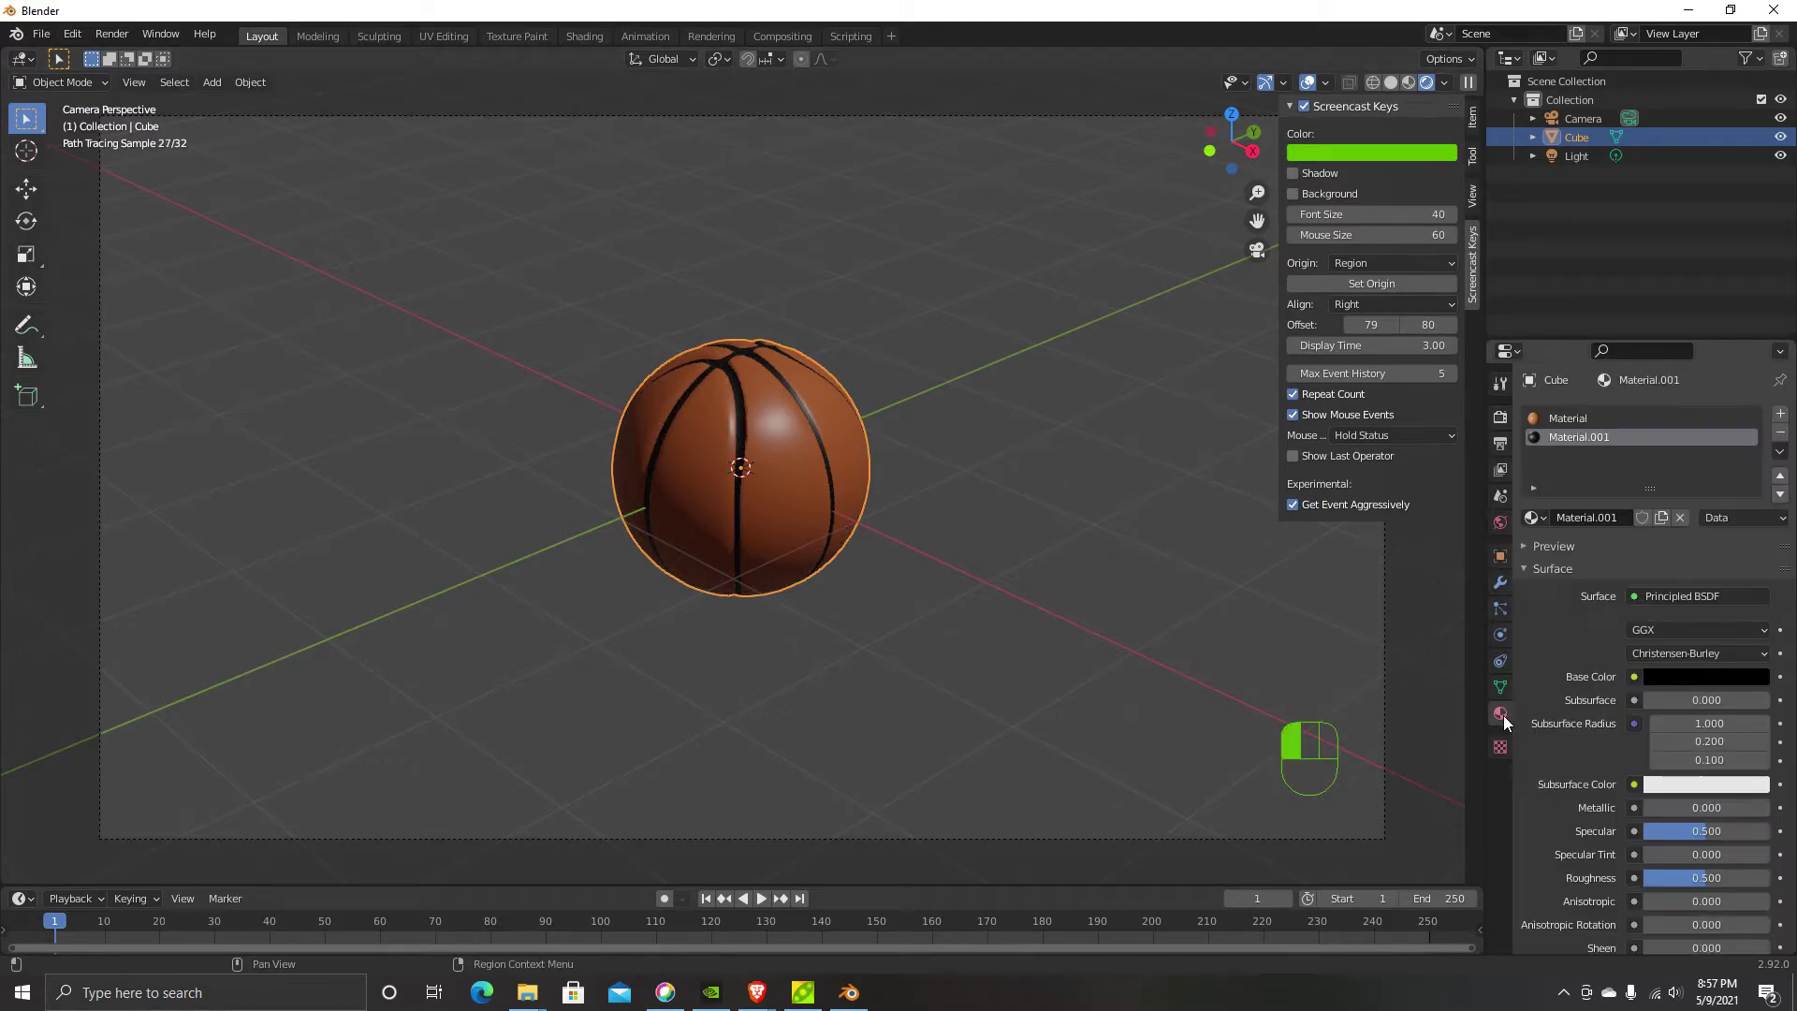
click(1705, 676)
drag(1669, 516, 1664, 532)
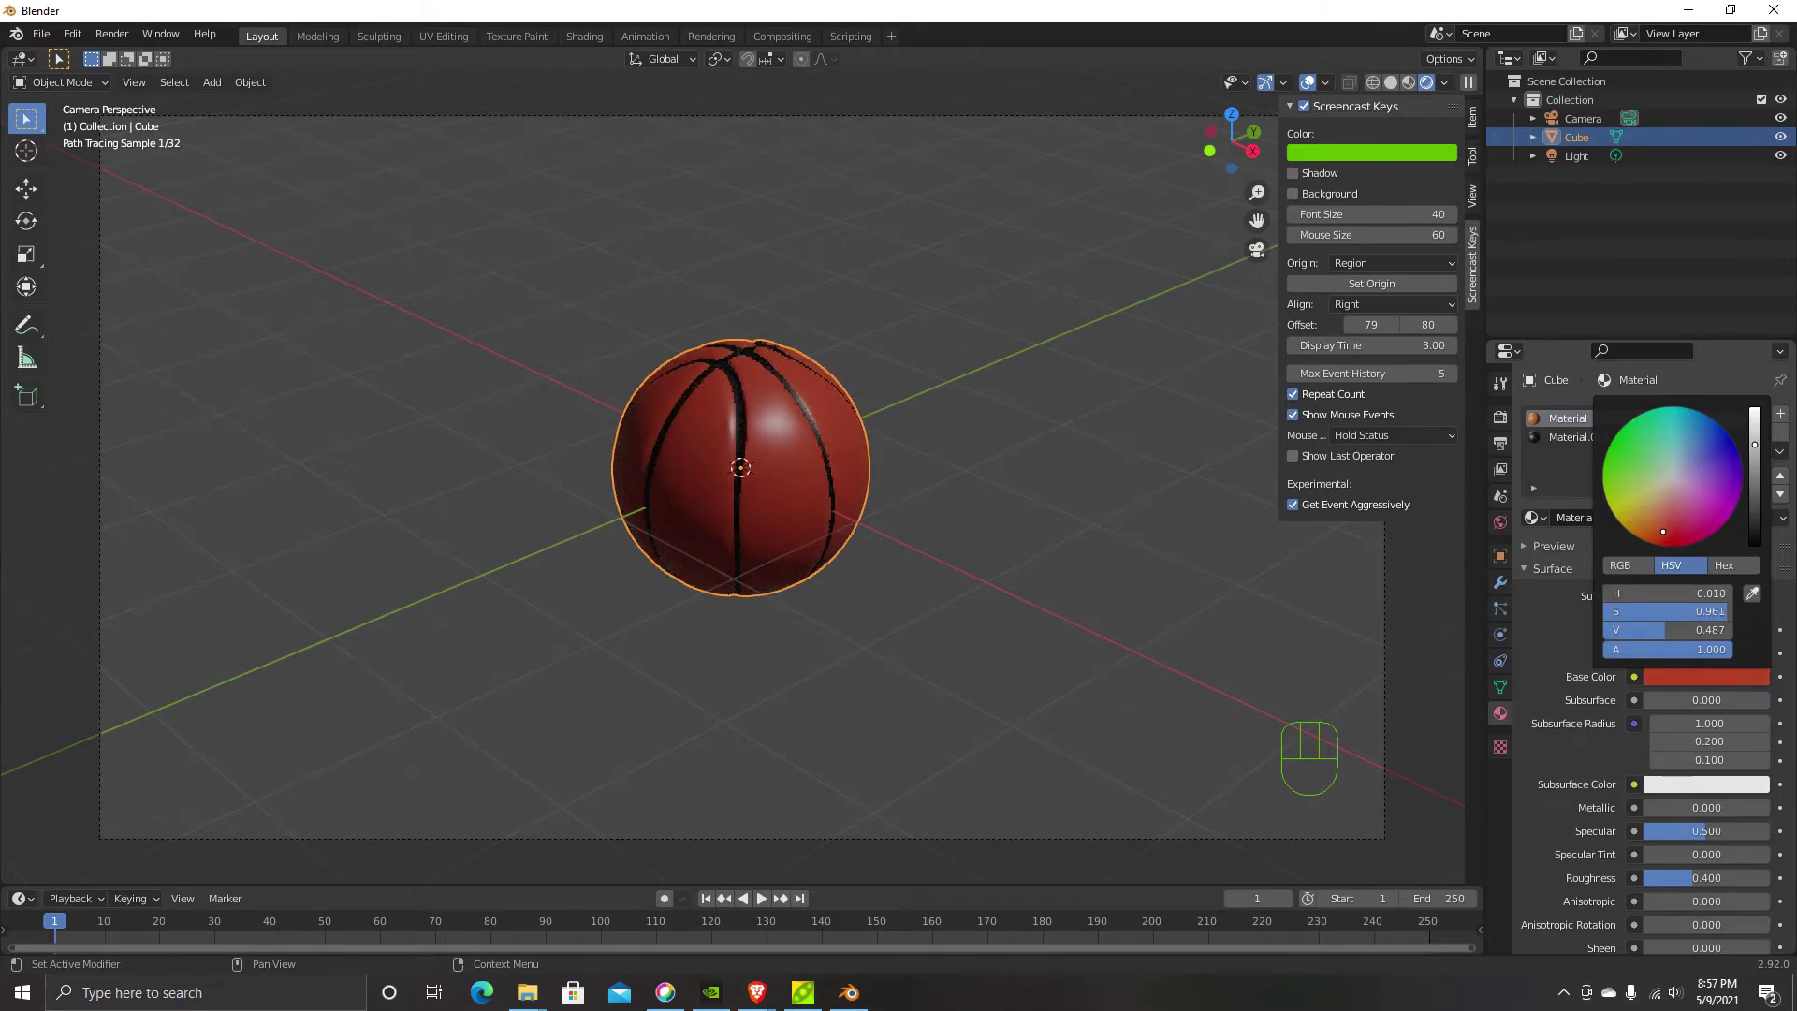
middle_drag(739, 521, 693, 519)
middle_drag(599, 459, 643, 567)
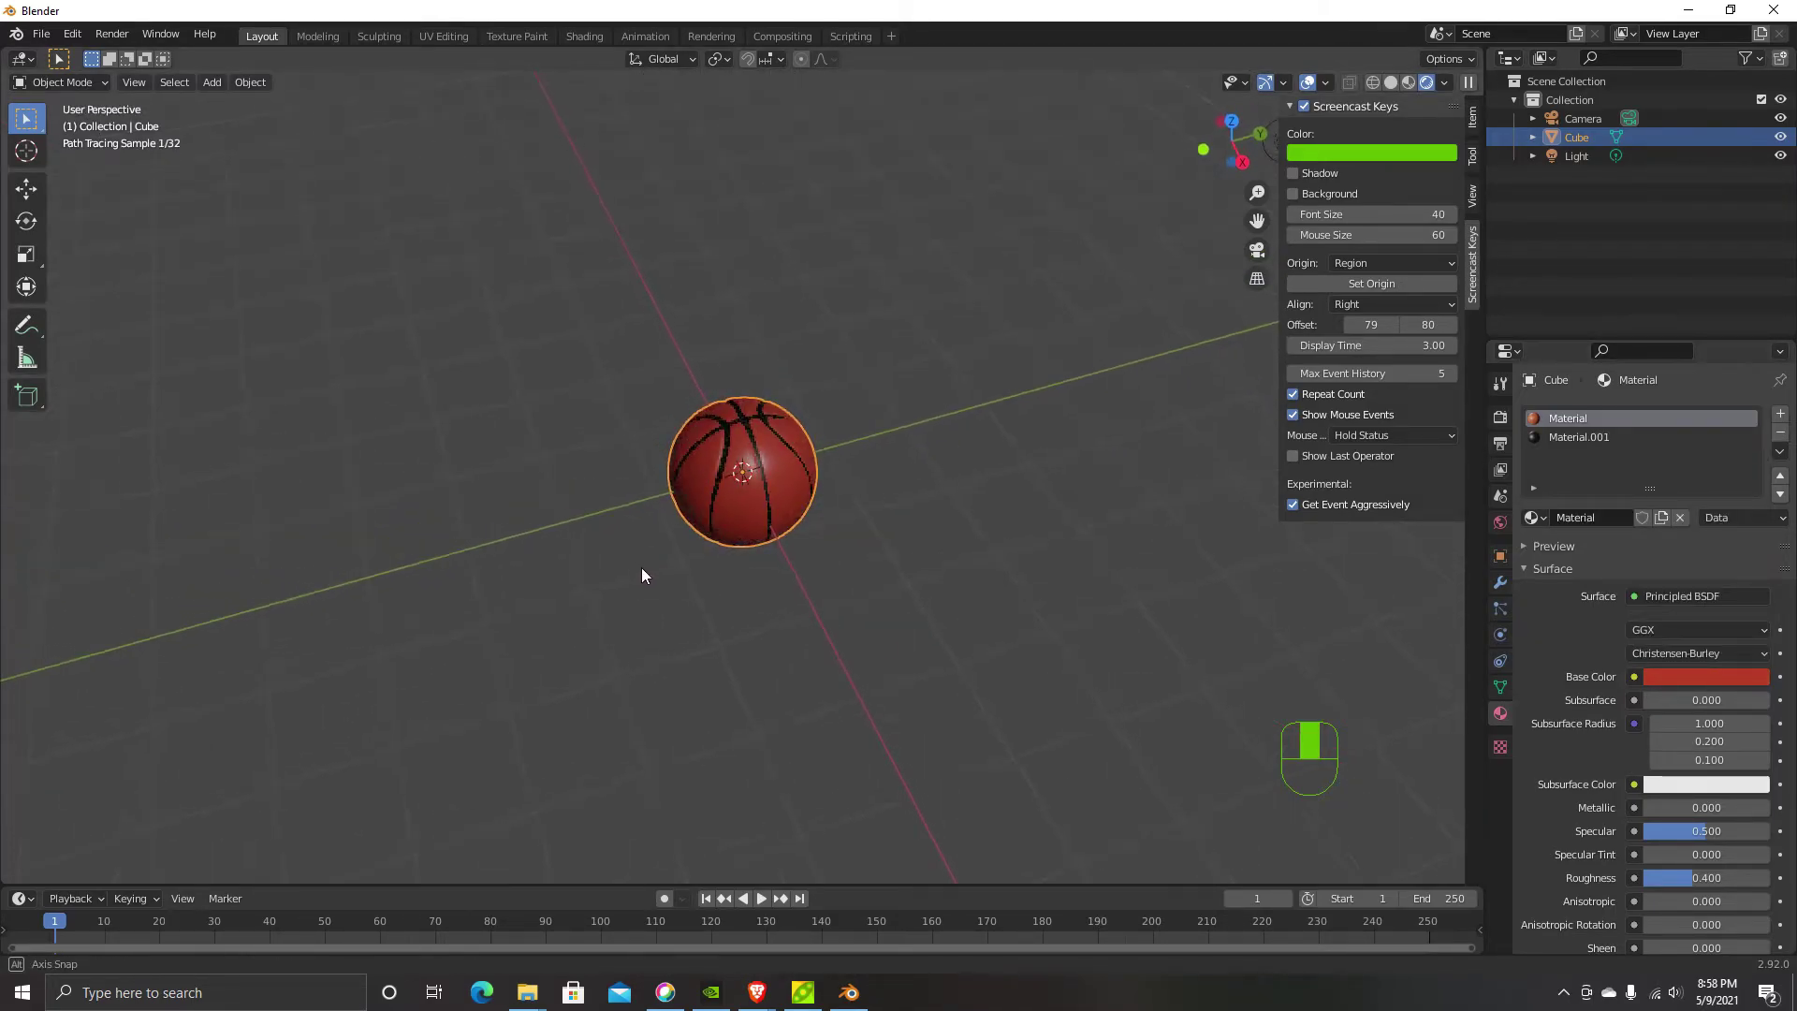
scroll(805, 423, up, 4)
mouse_move(979, 523)
middle_down()
mouse_move(1047, 630)
mouse_move(983, 552)
middle_up()
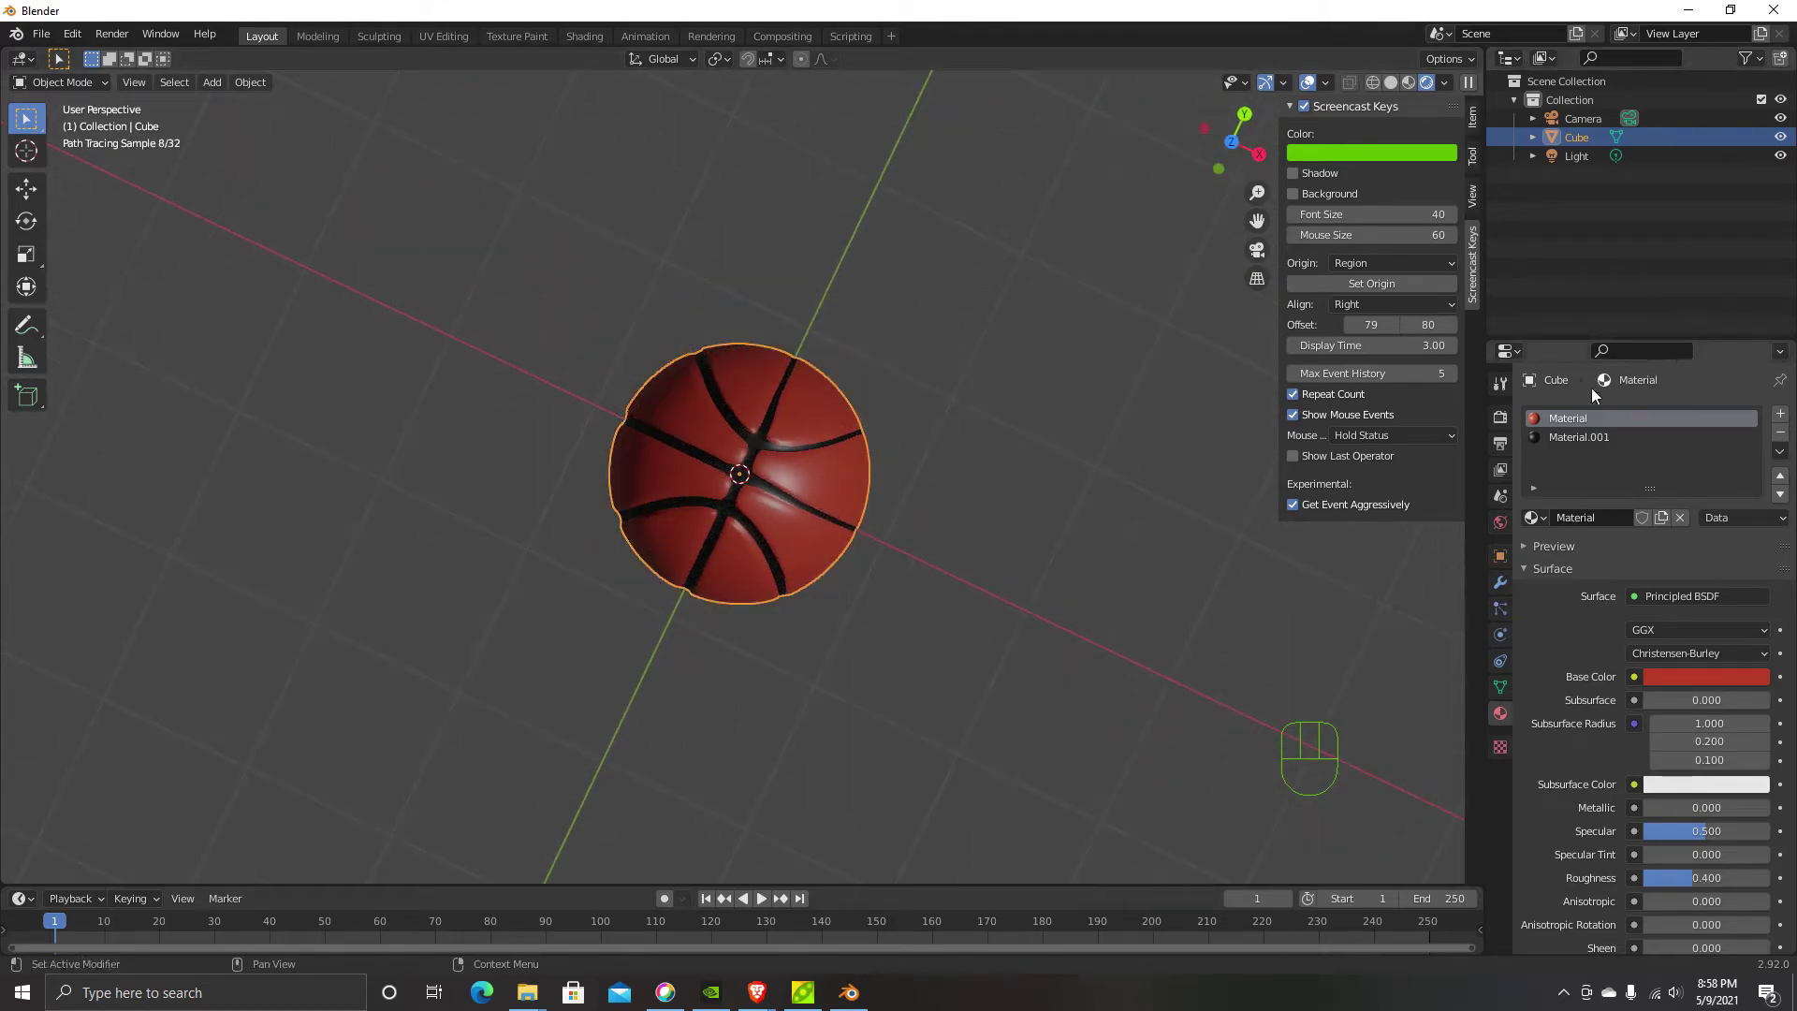
Switch the render engine from Cycles to Eevee
click(1501, 416)
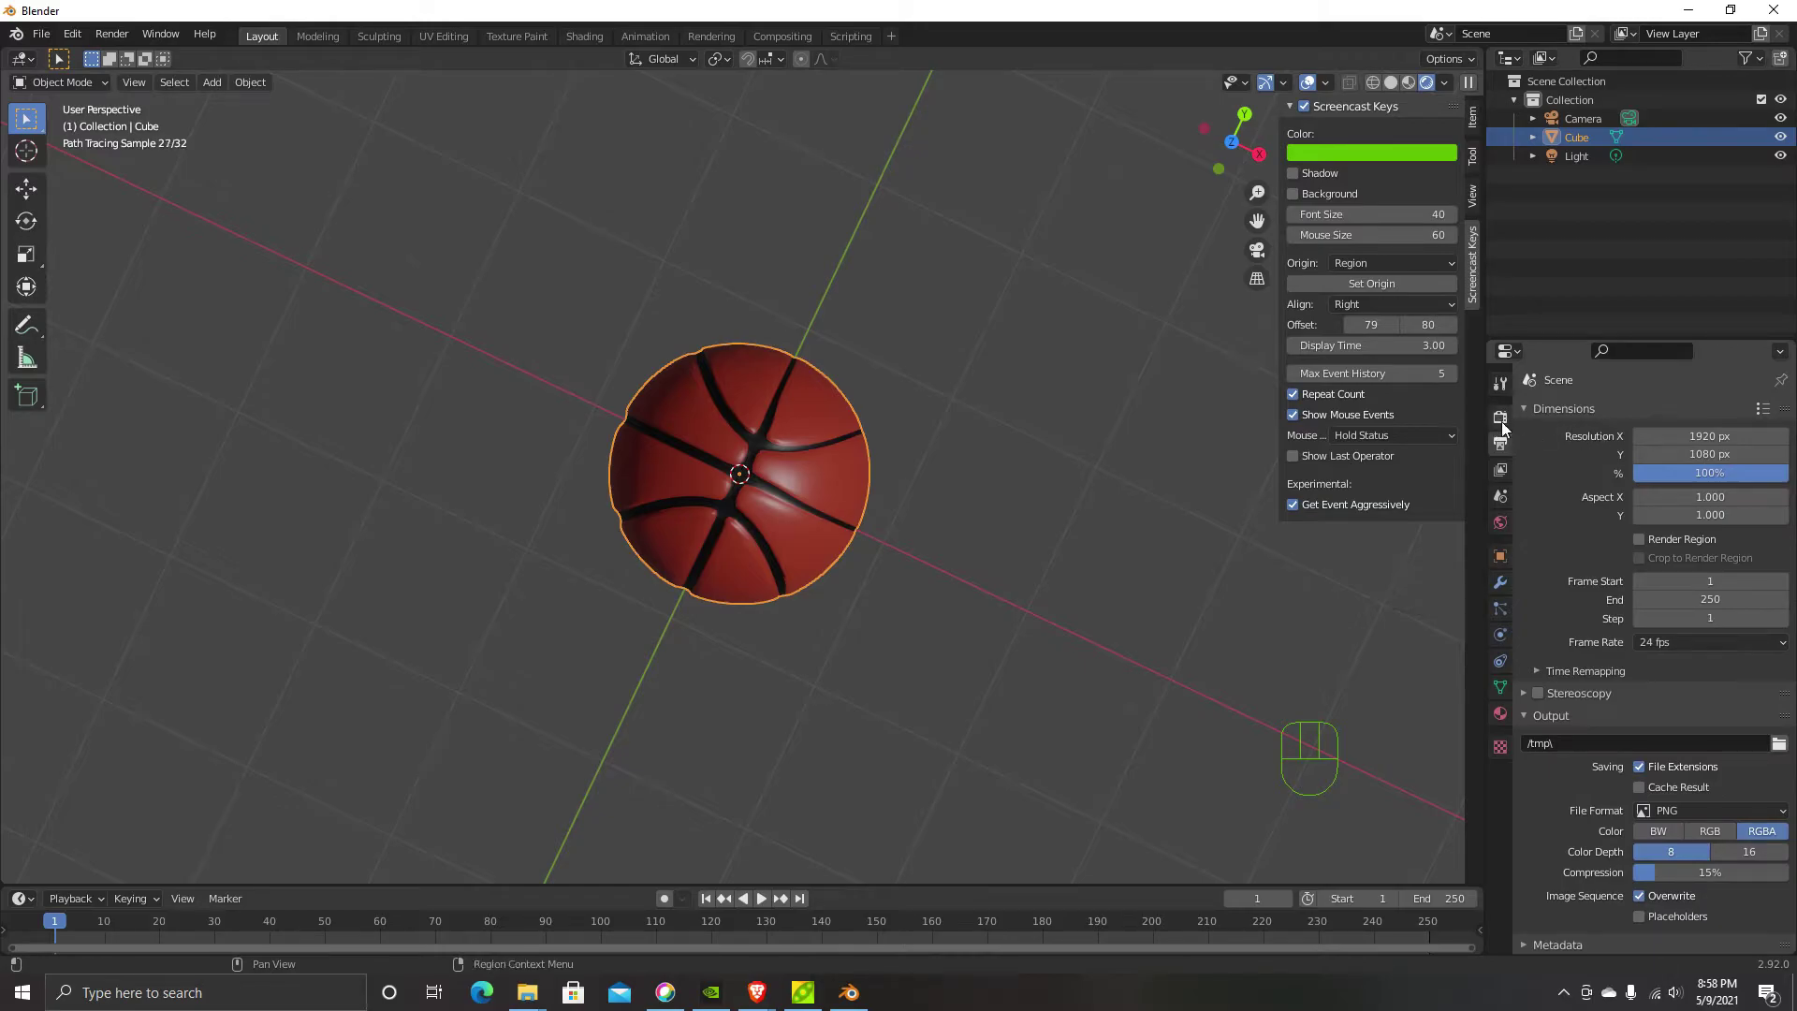
click(1675, 412)
click(1675, 373)
mouse_move(785, 448)
middle_down()
mouse_move(666, 380)
mouse_move(875, 418)
mouse_move(665, 357)
mouse_move(687, 356)
mouse_move(778, 458)
middle_up()
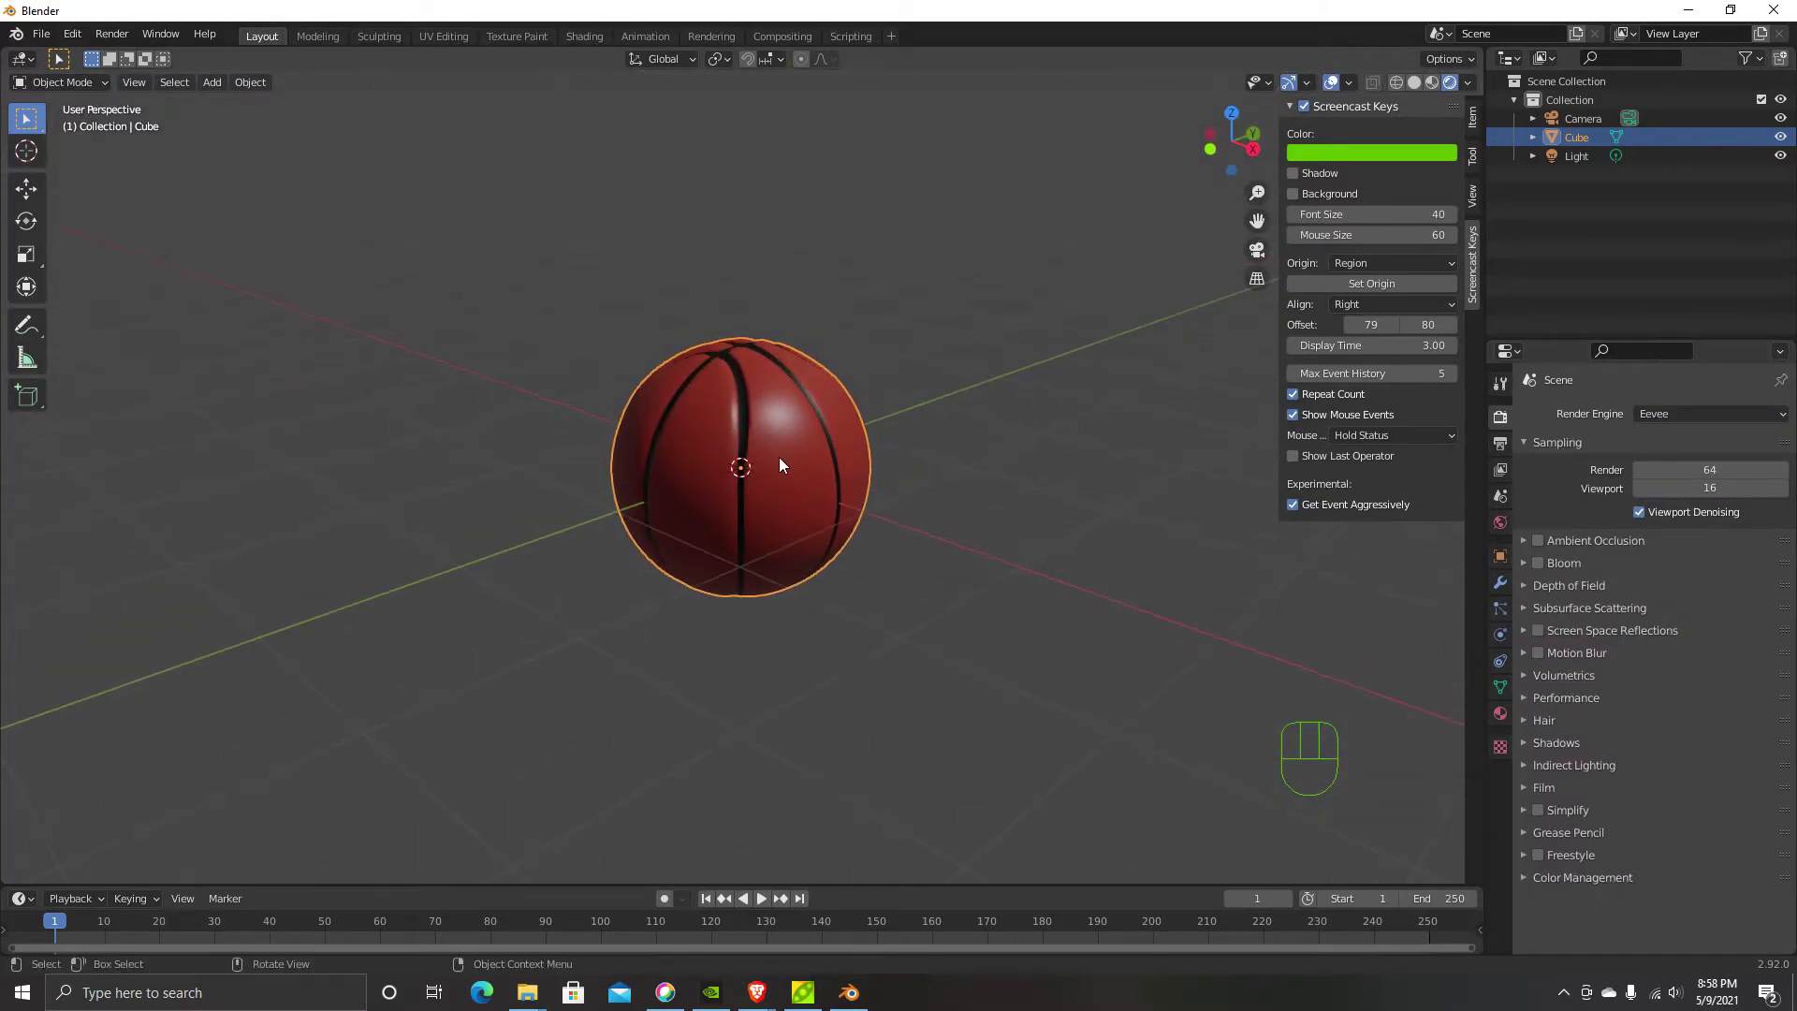
Rotate the ball about the global Y axis so its crossing seams turn toward the front
key(r)
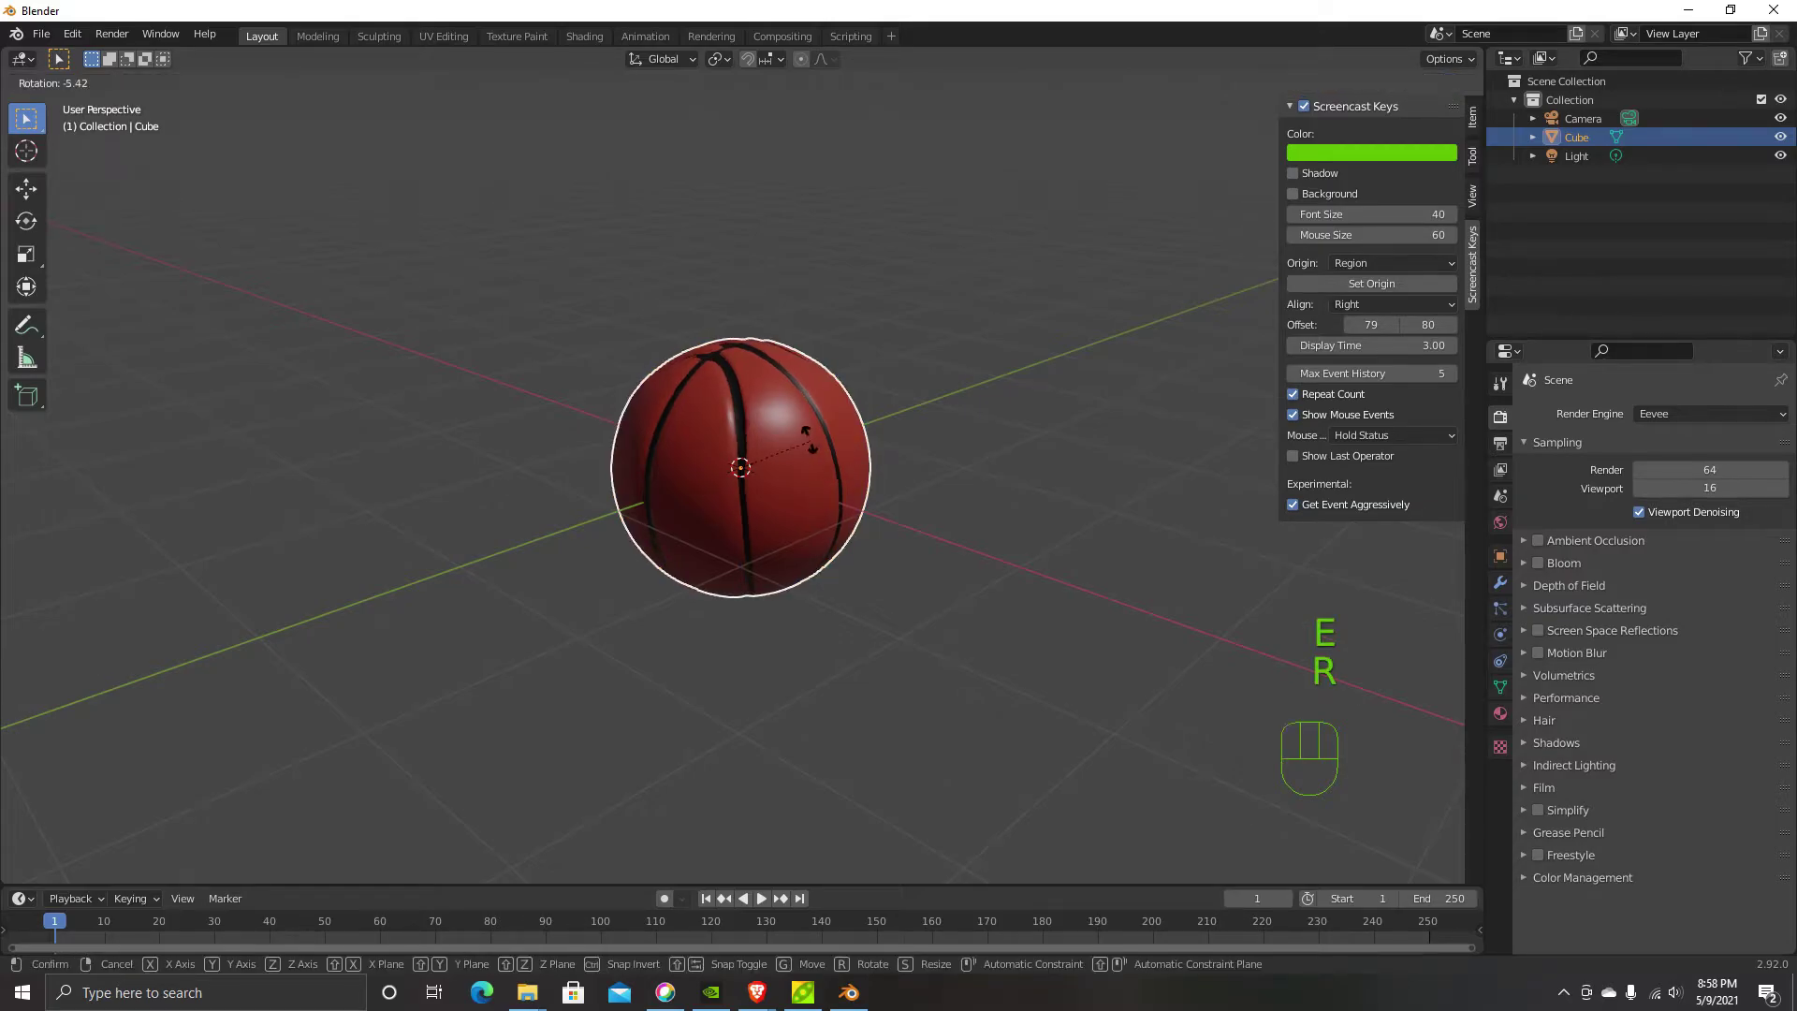
key(z)
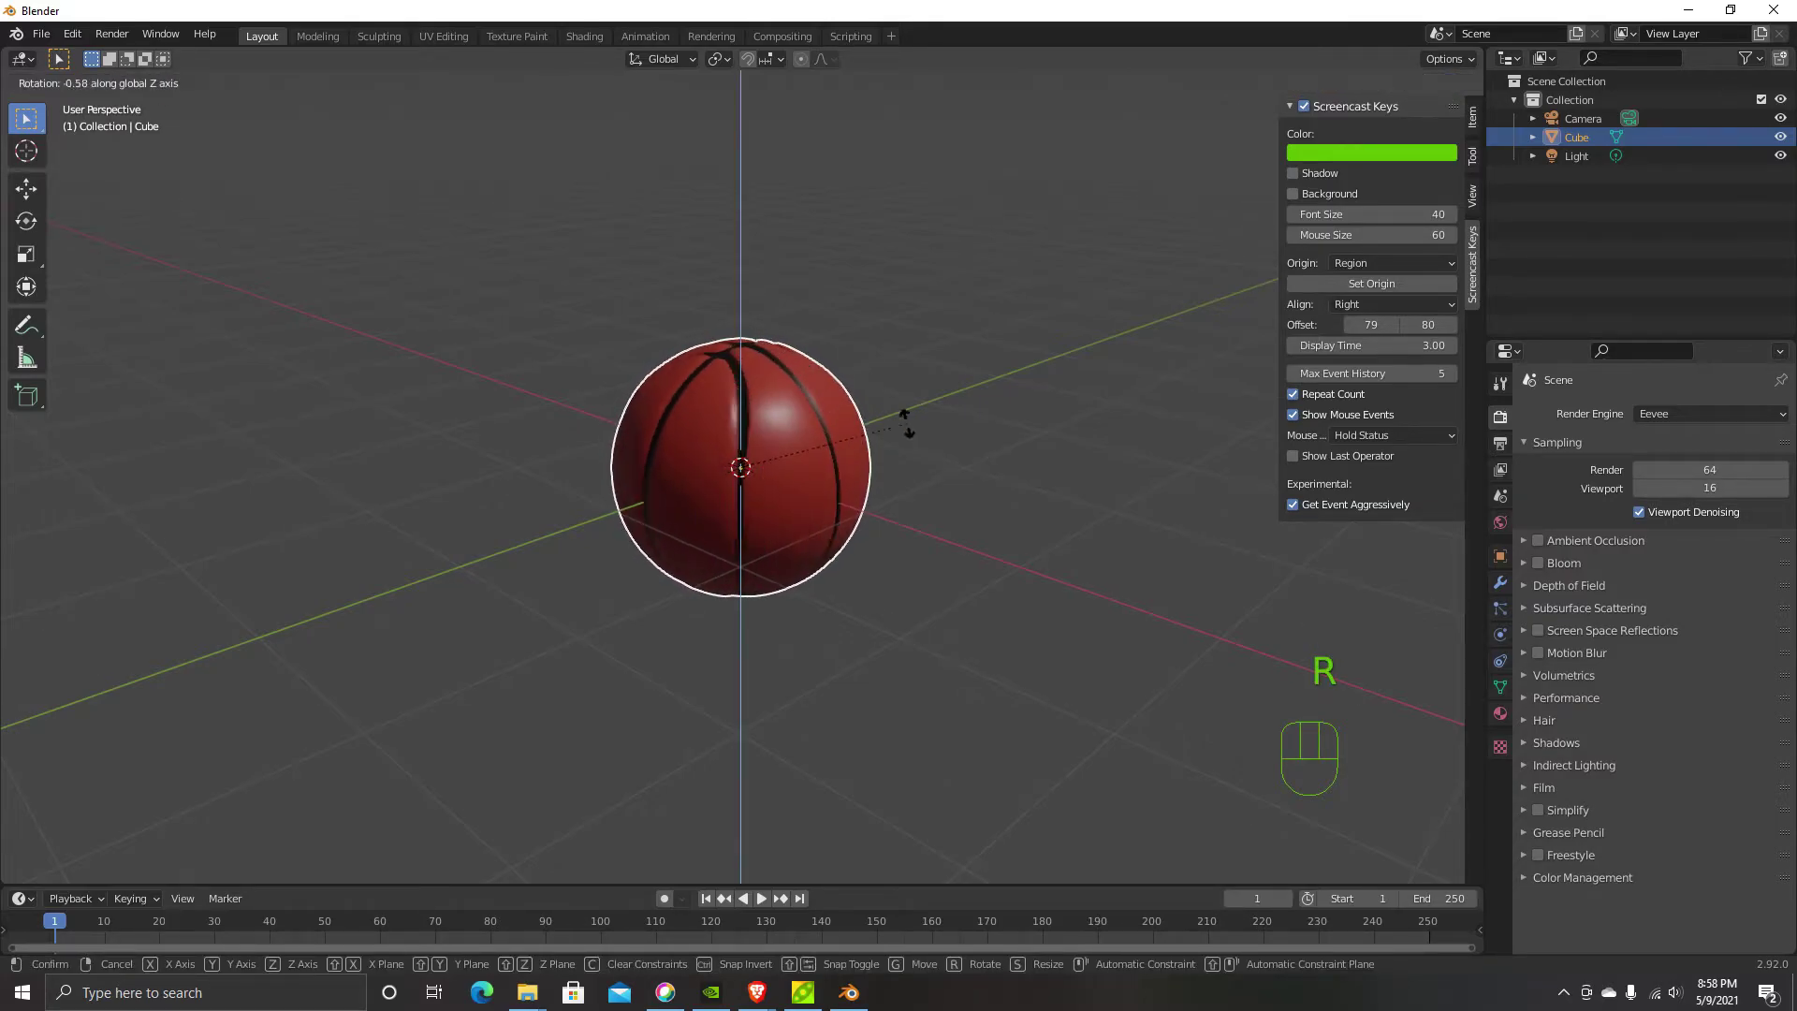
key(r)
key(x)
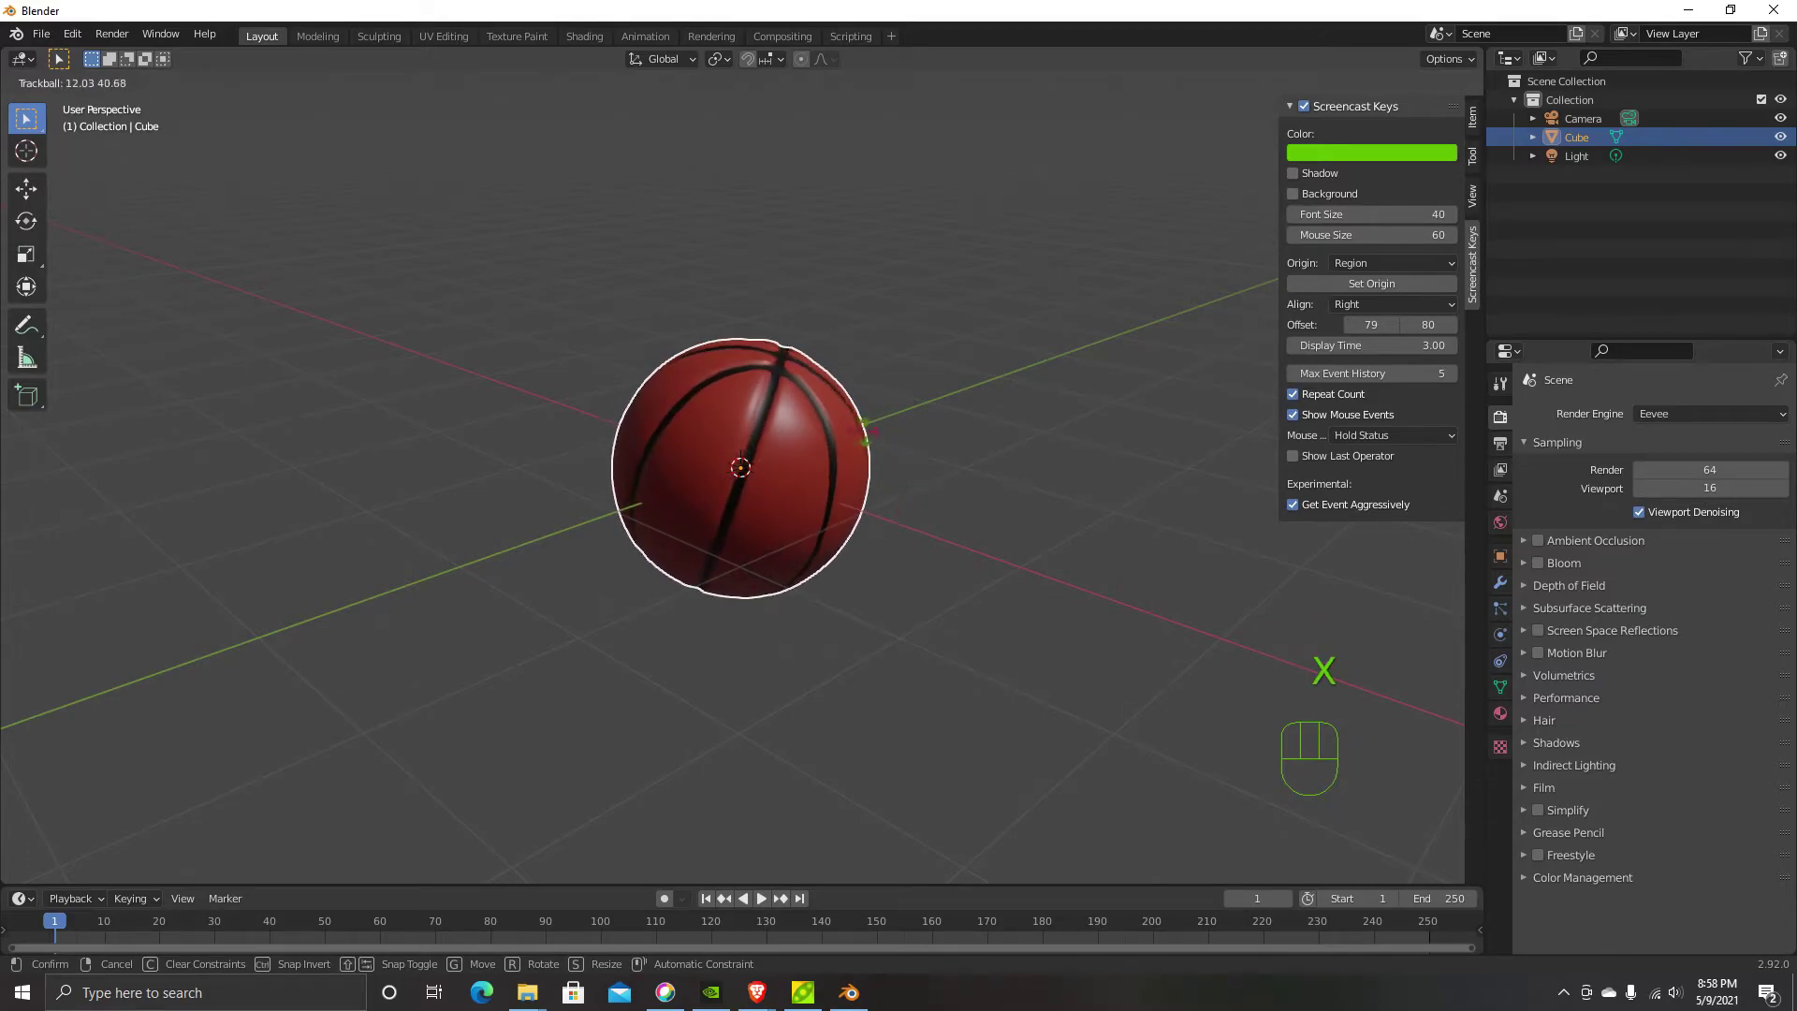
key(r)
key(x)
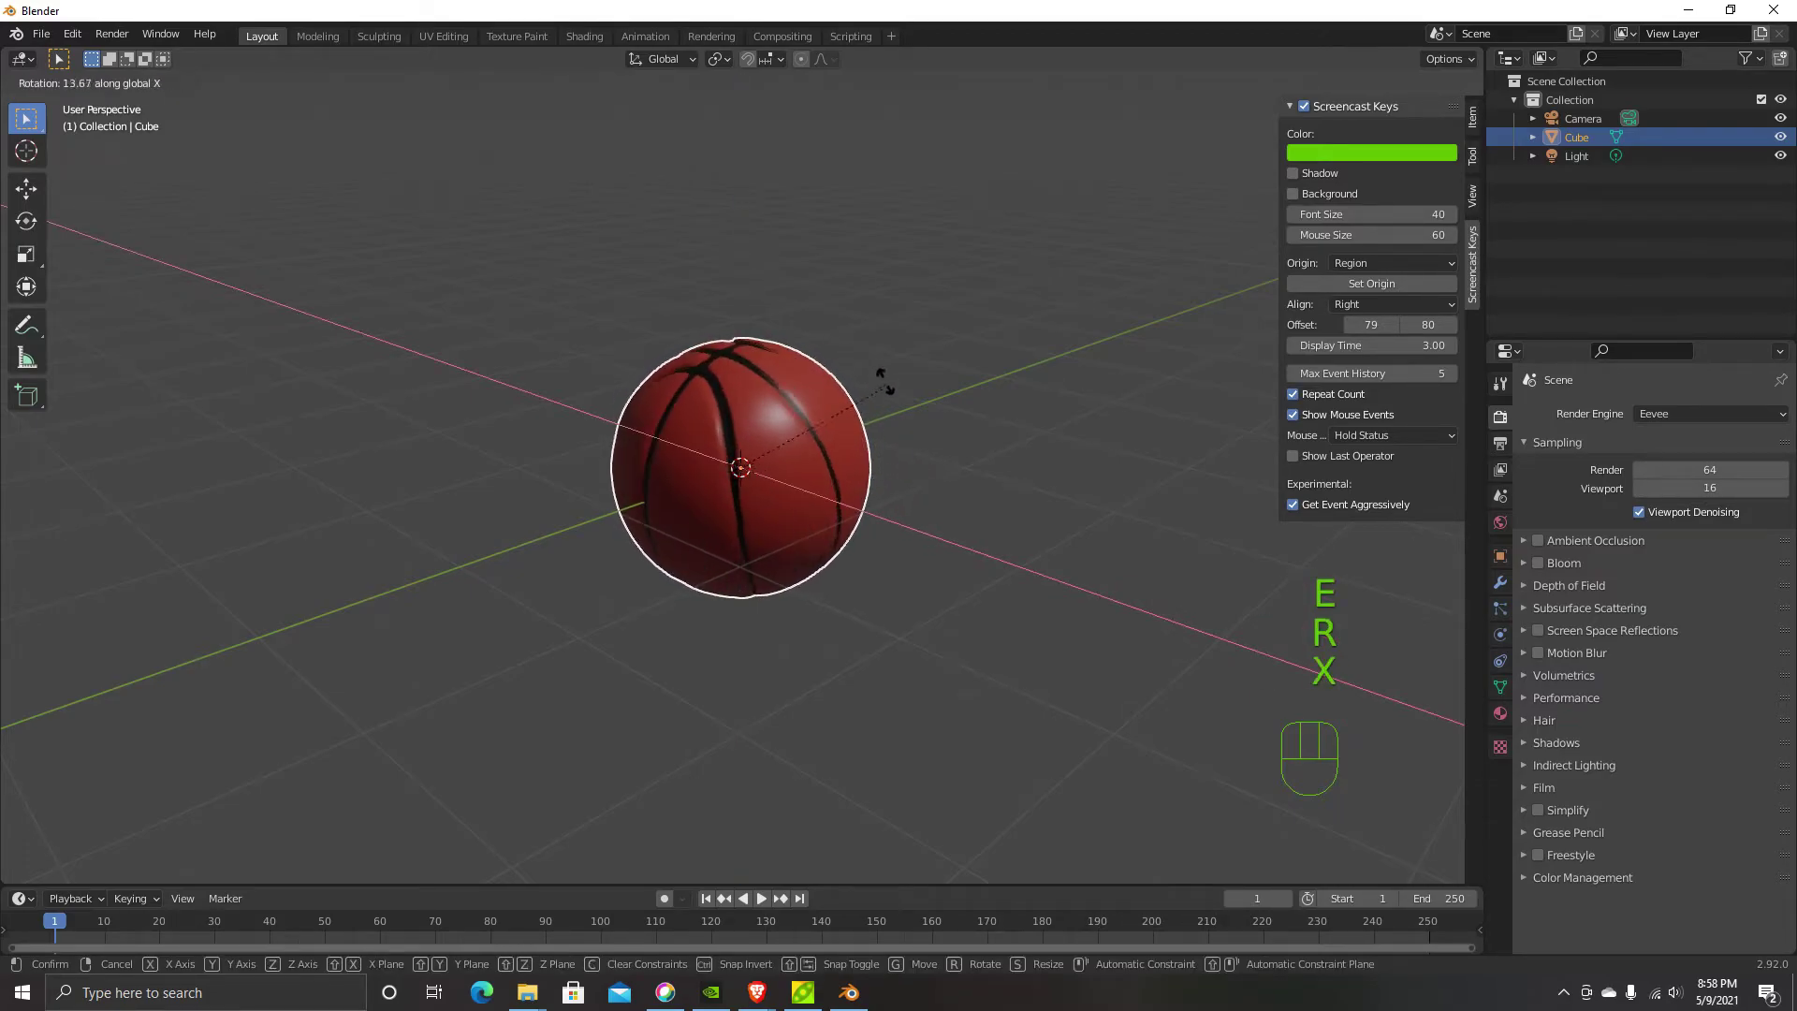
key(y)
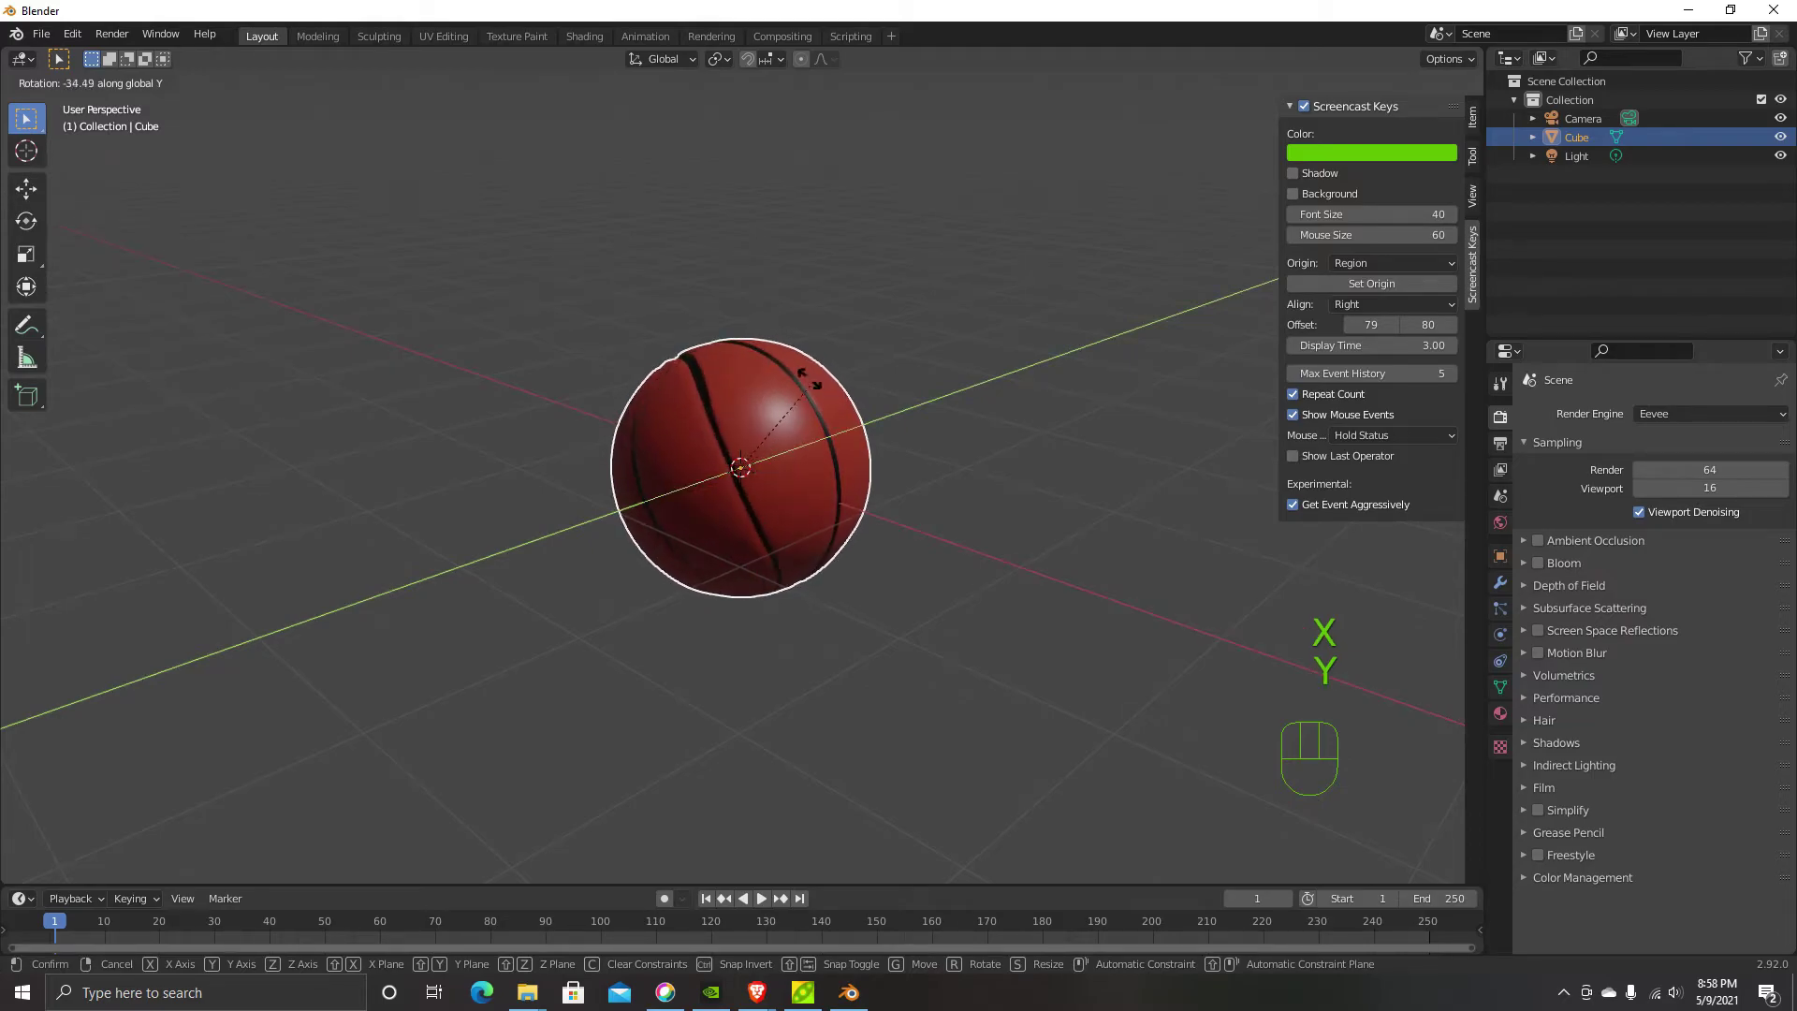
click(698, 316)
middle_drag(698, 316, 805, 457)
Move the ball straight up along the Z axis so it floats above the world origin
key(g)
middle_click(831, 409)
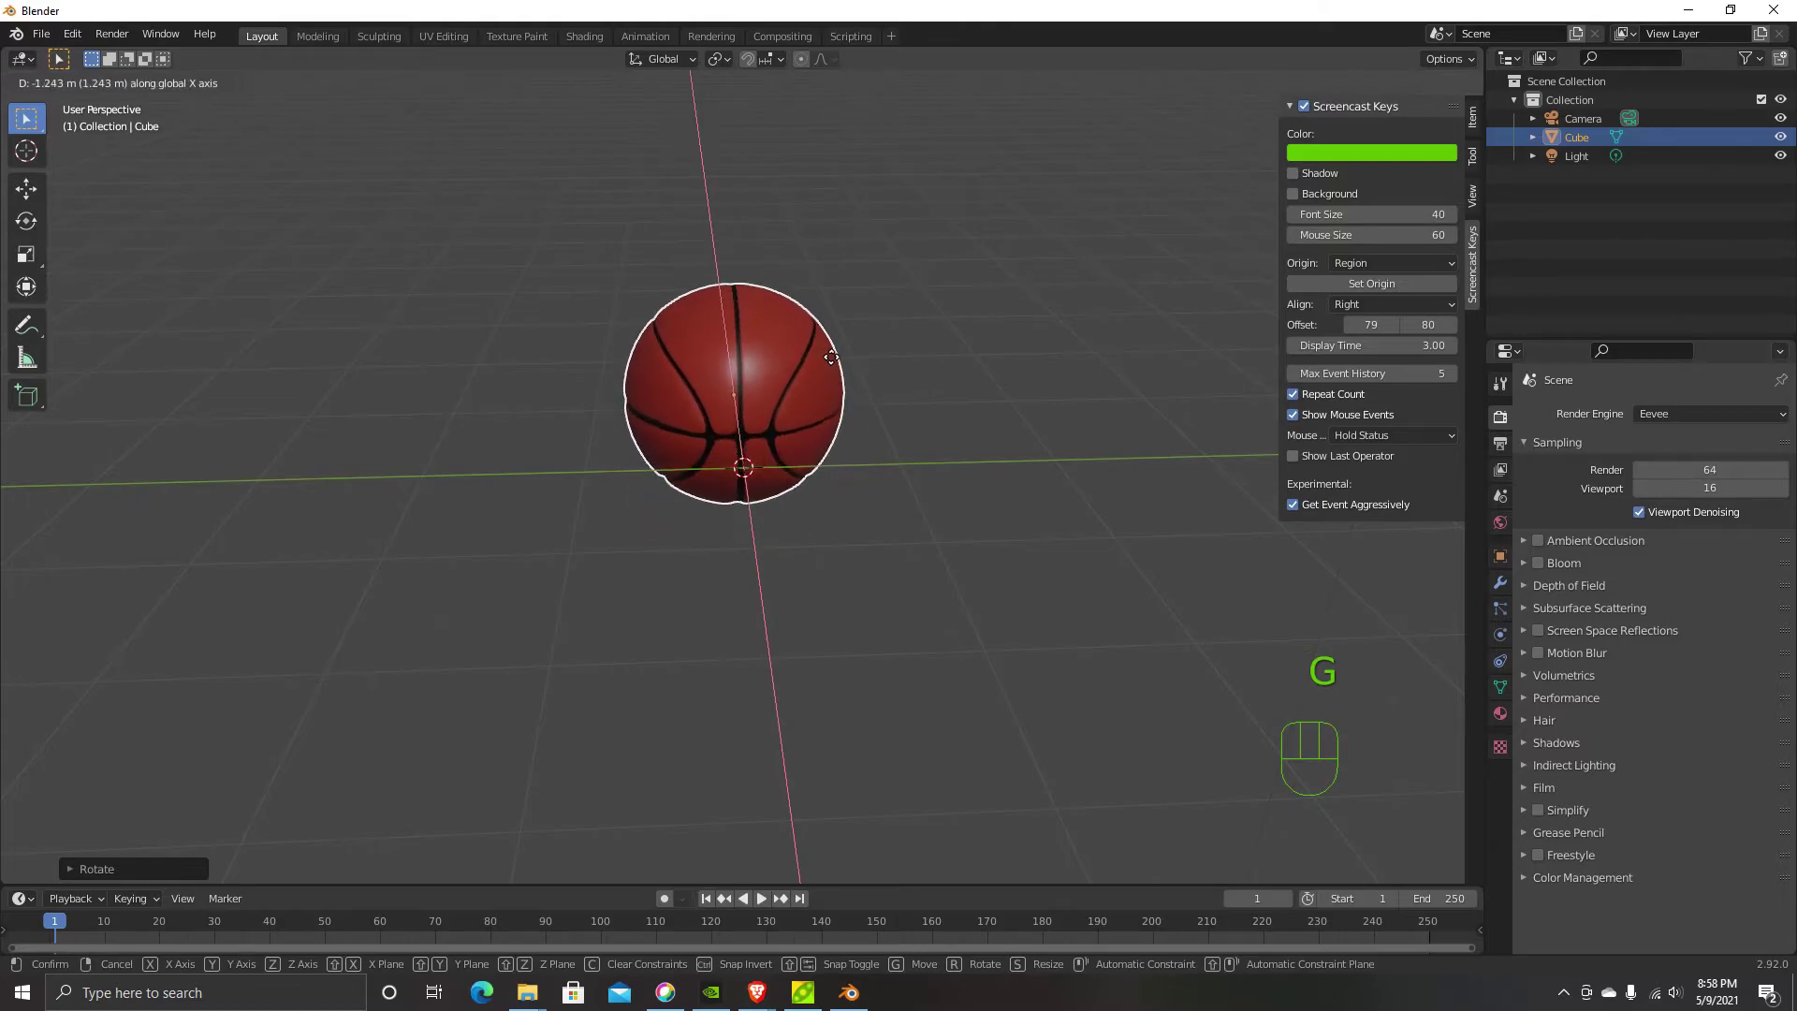
key(x)
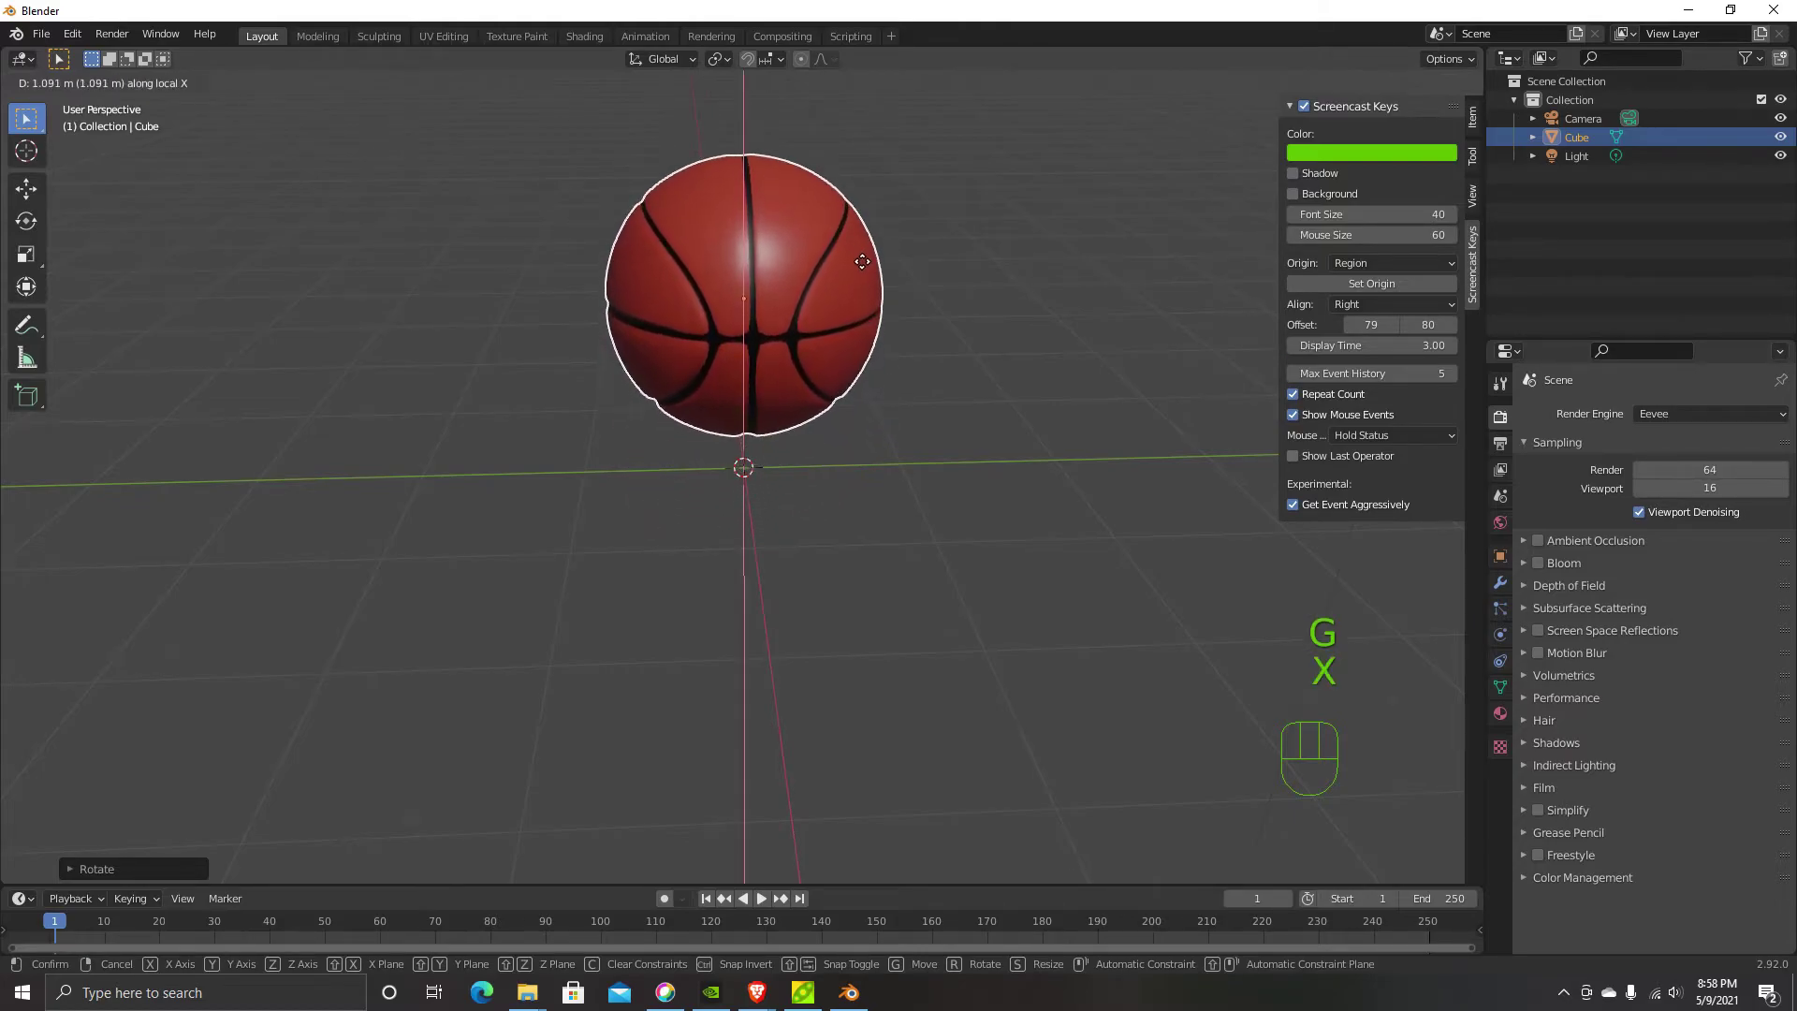
key(z)
click(870, 281)
middle_drag(871, 281, 880, 408)
Add a plane beneath the ball and scale it up into a large floor
key(shift+a)
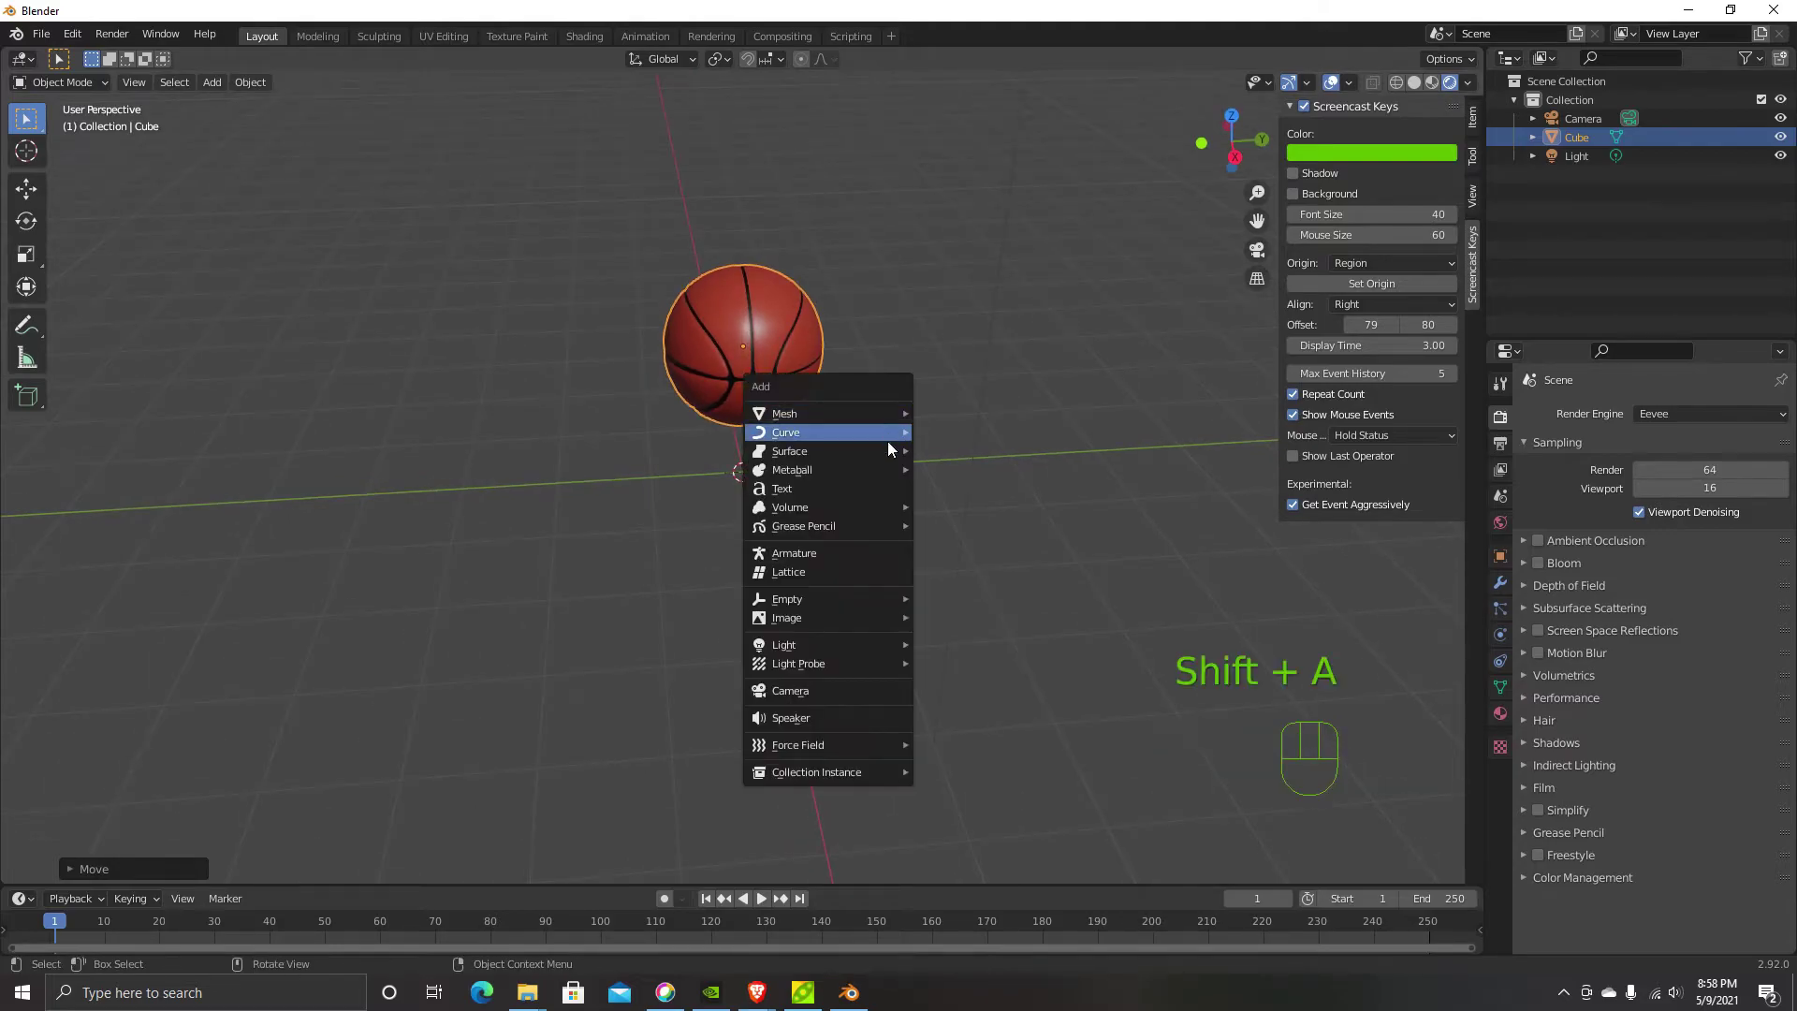
mouse_move(879, 407)
click(953, 411)
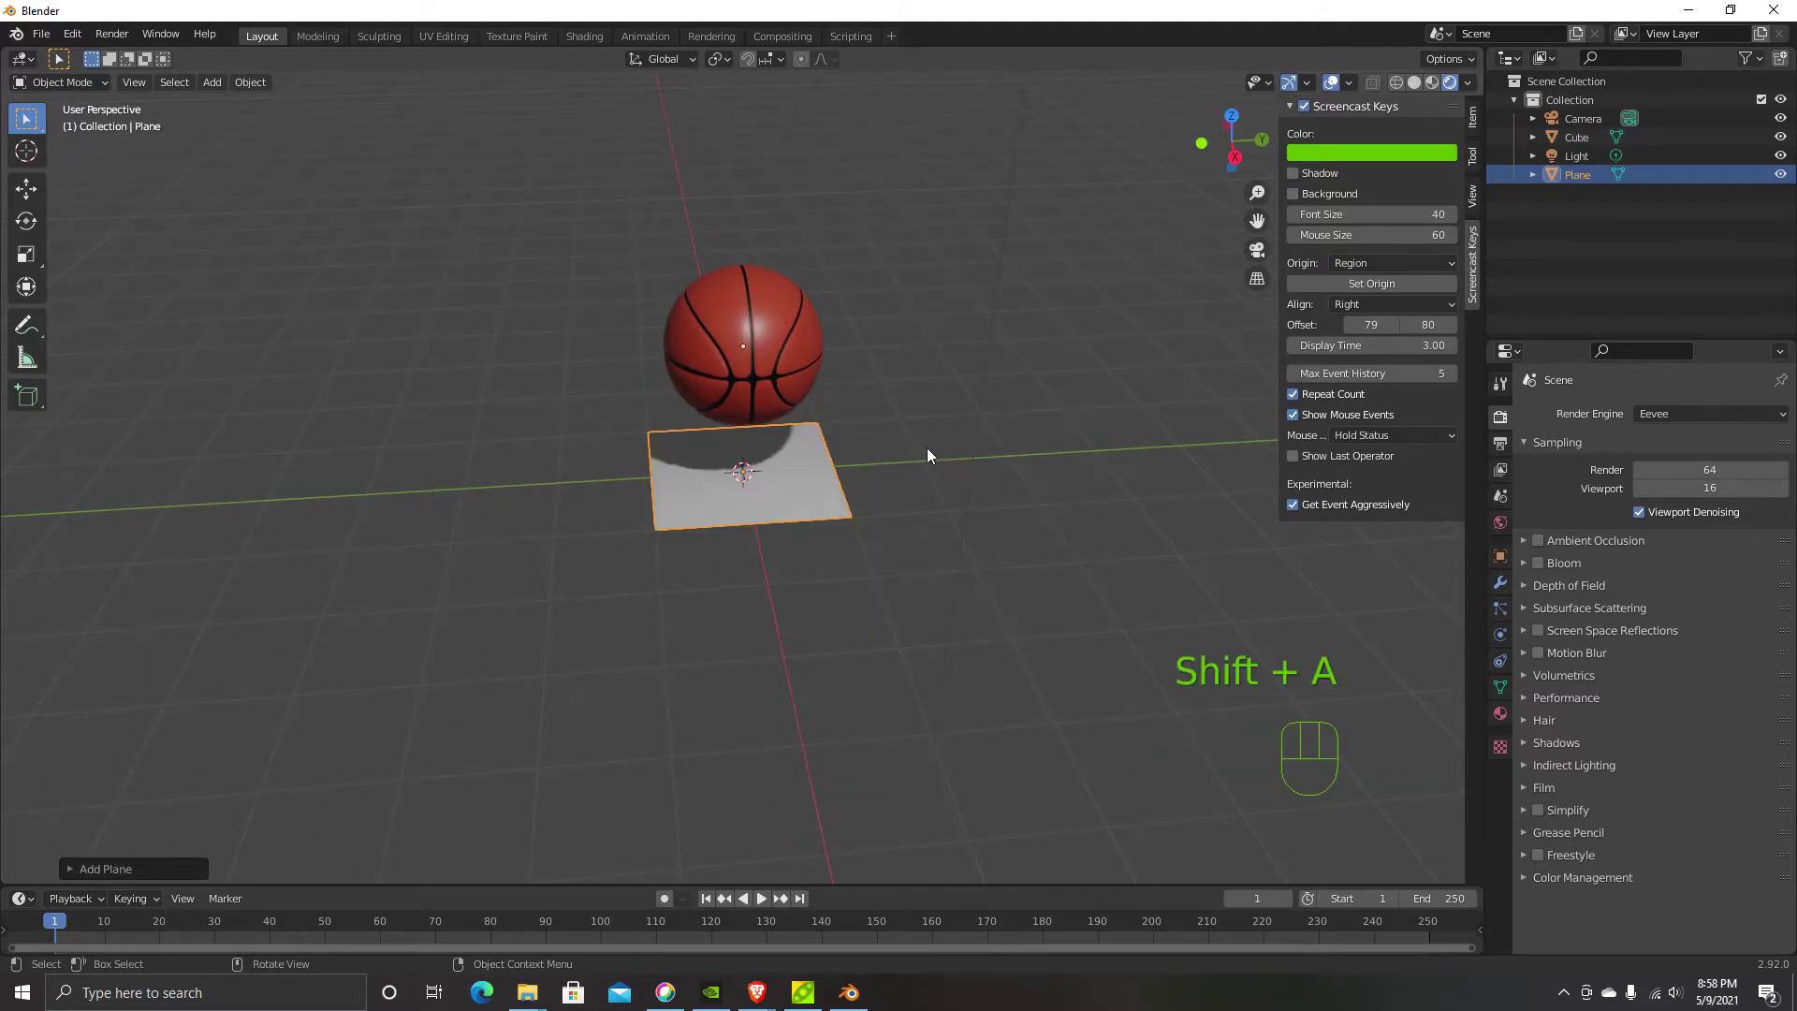
key(s)
click(288, 319)
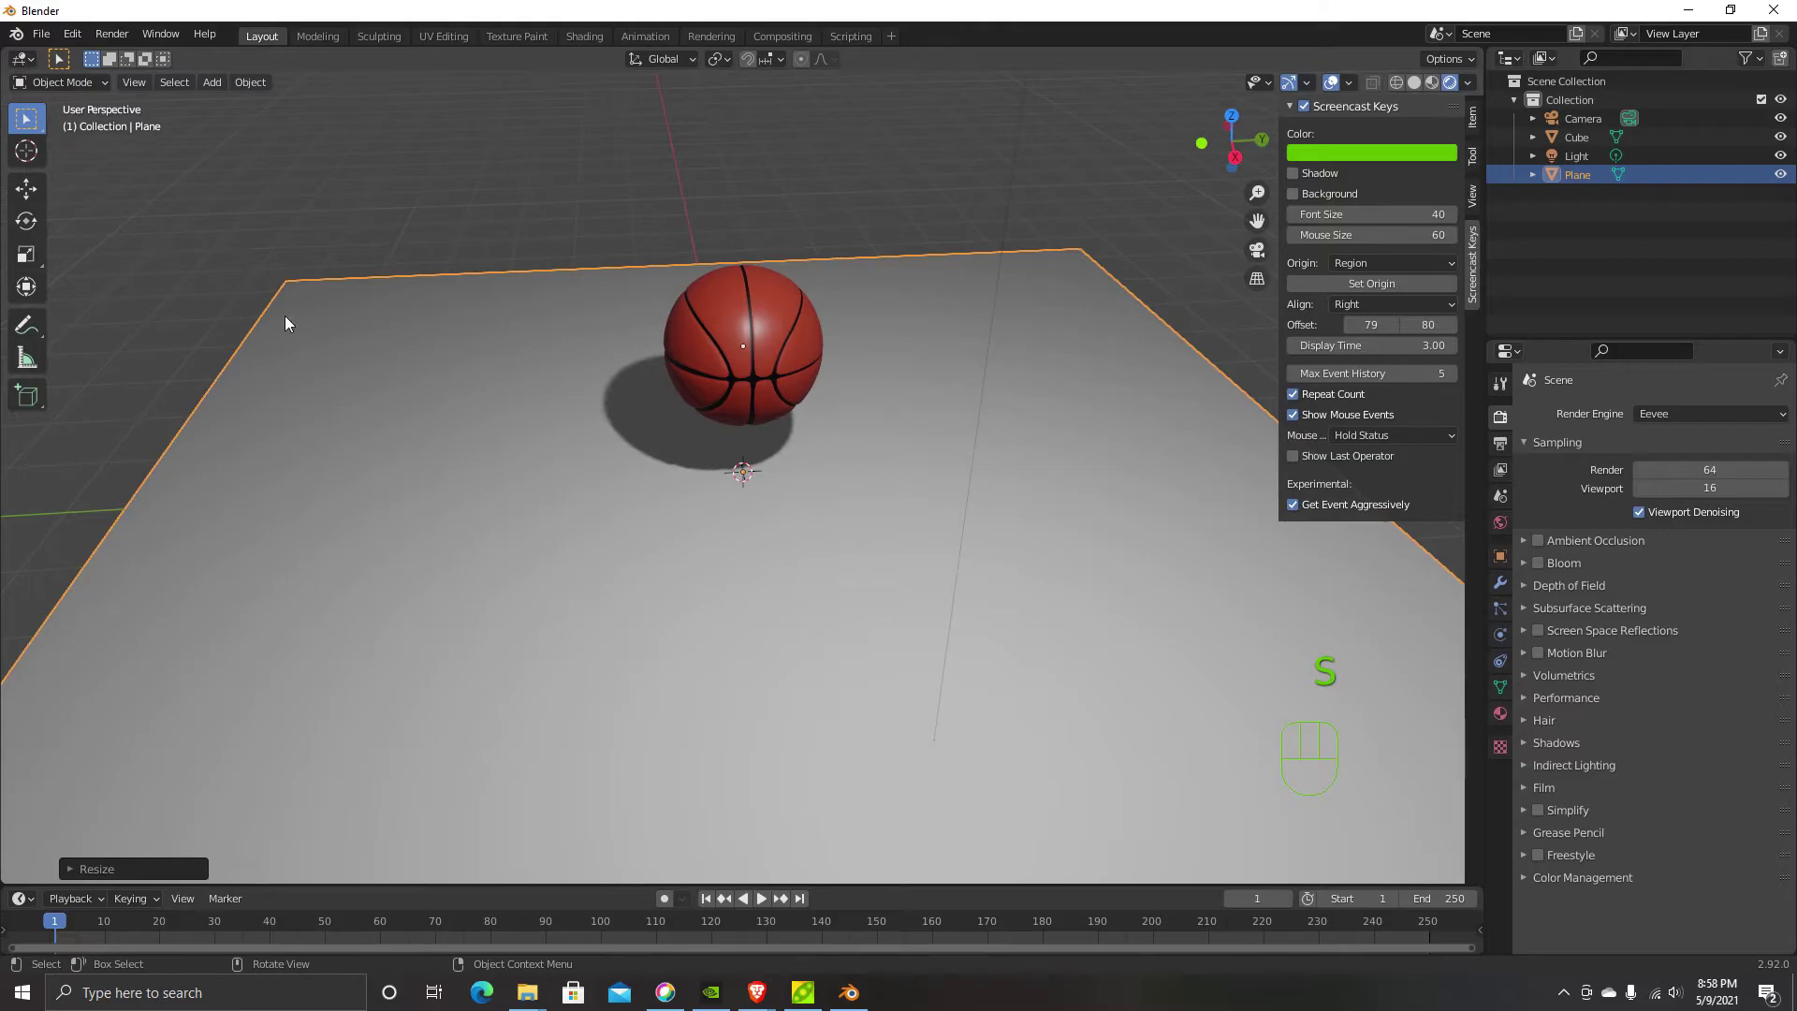
scroll(680, 525, down, 3)
key(c)
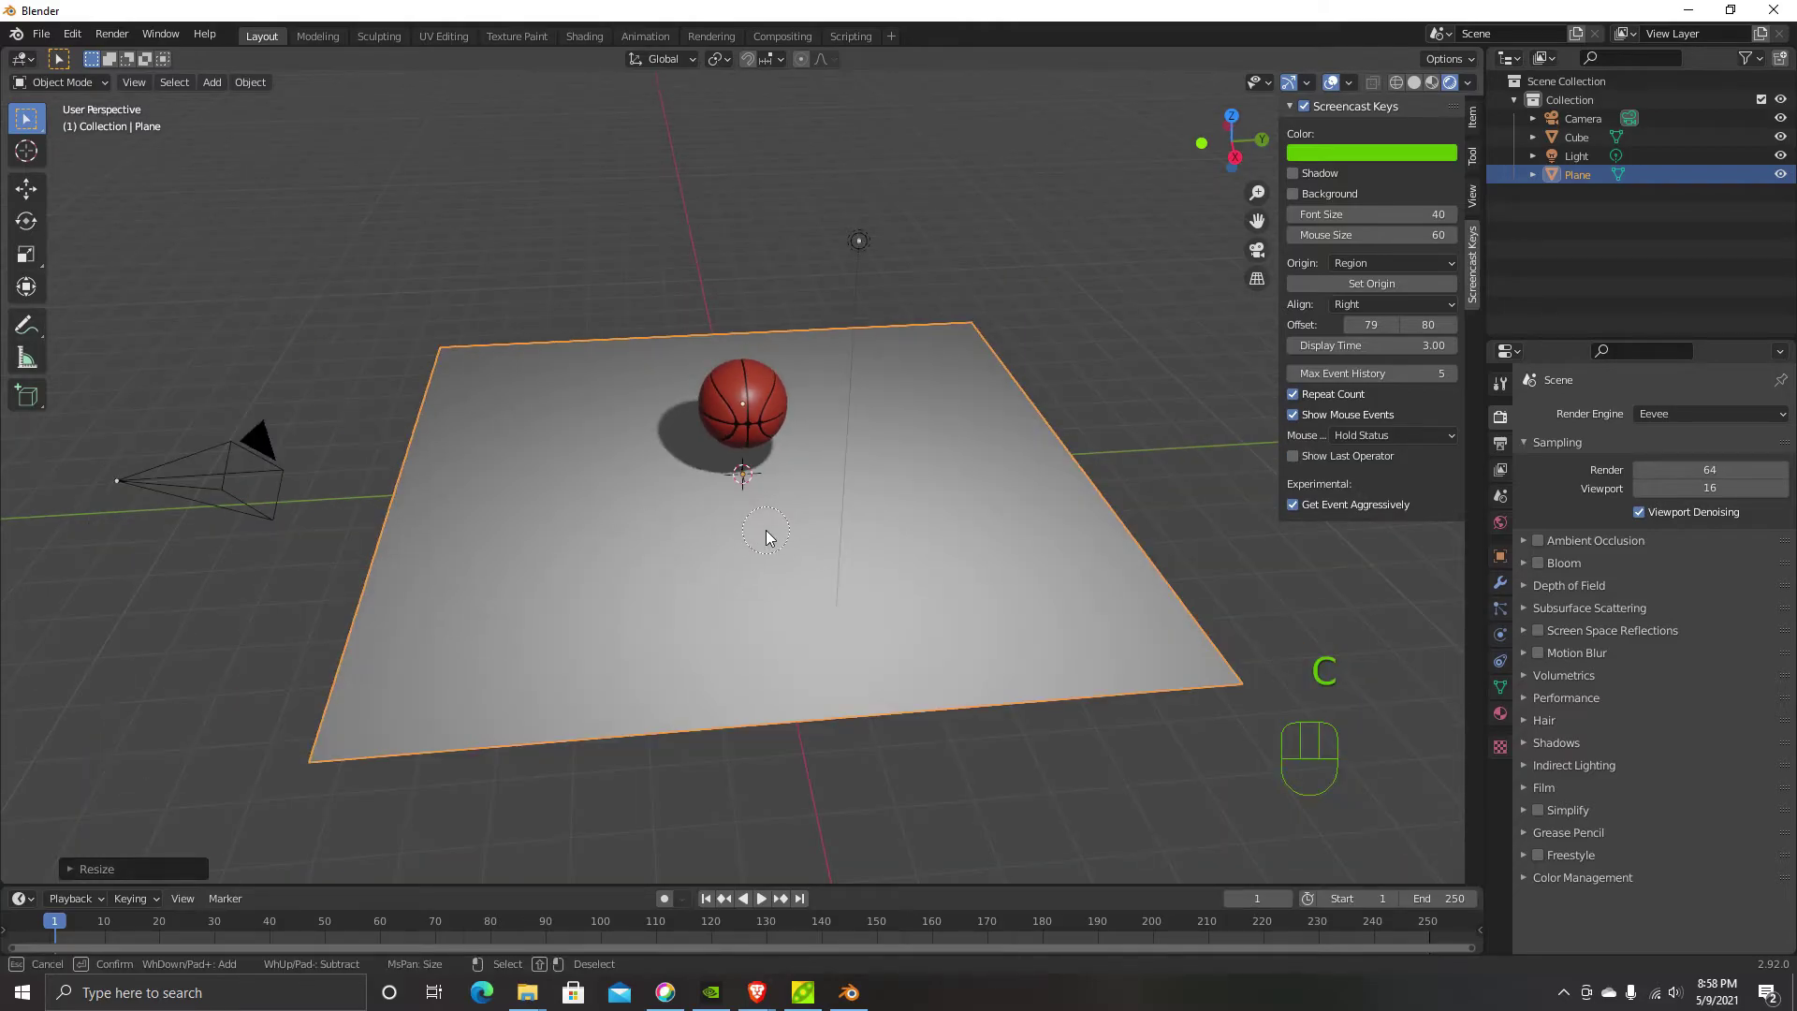
right_click(744, 530)
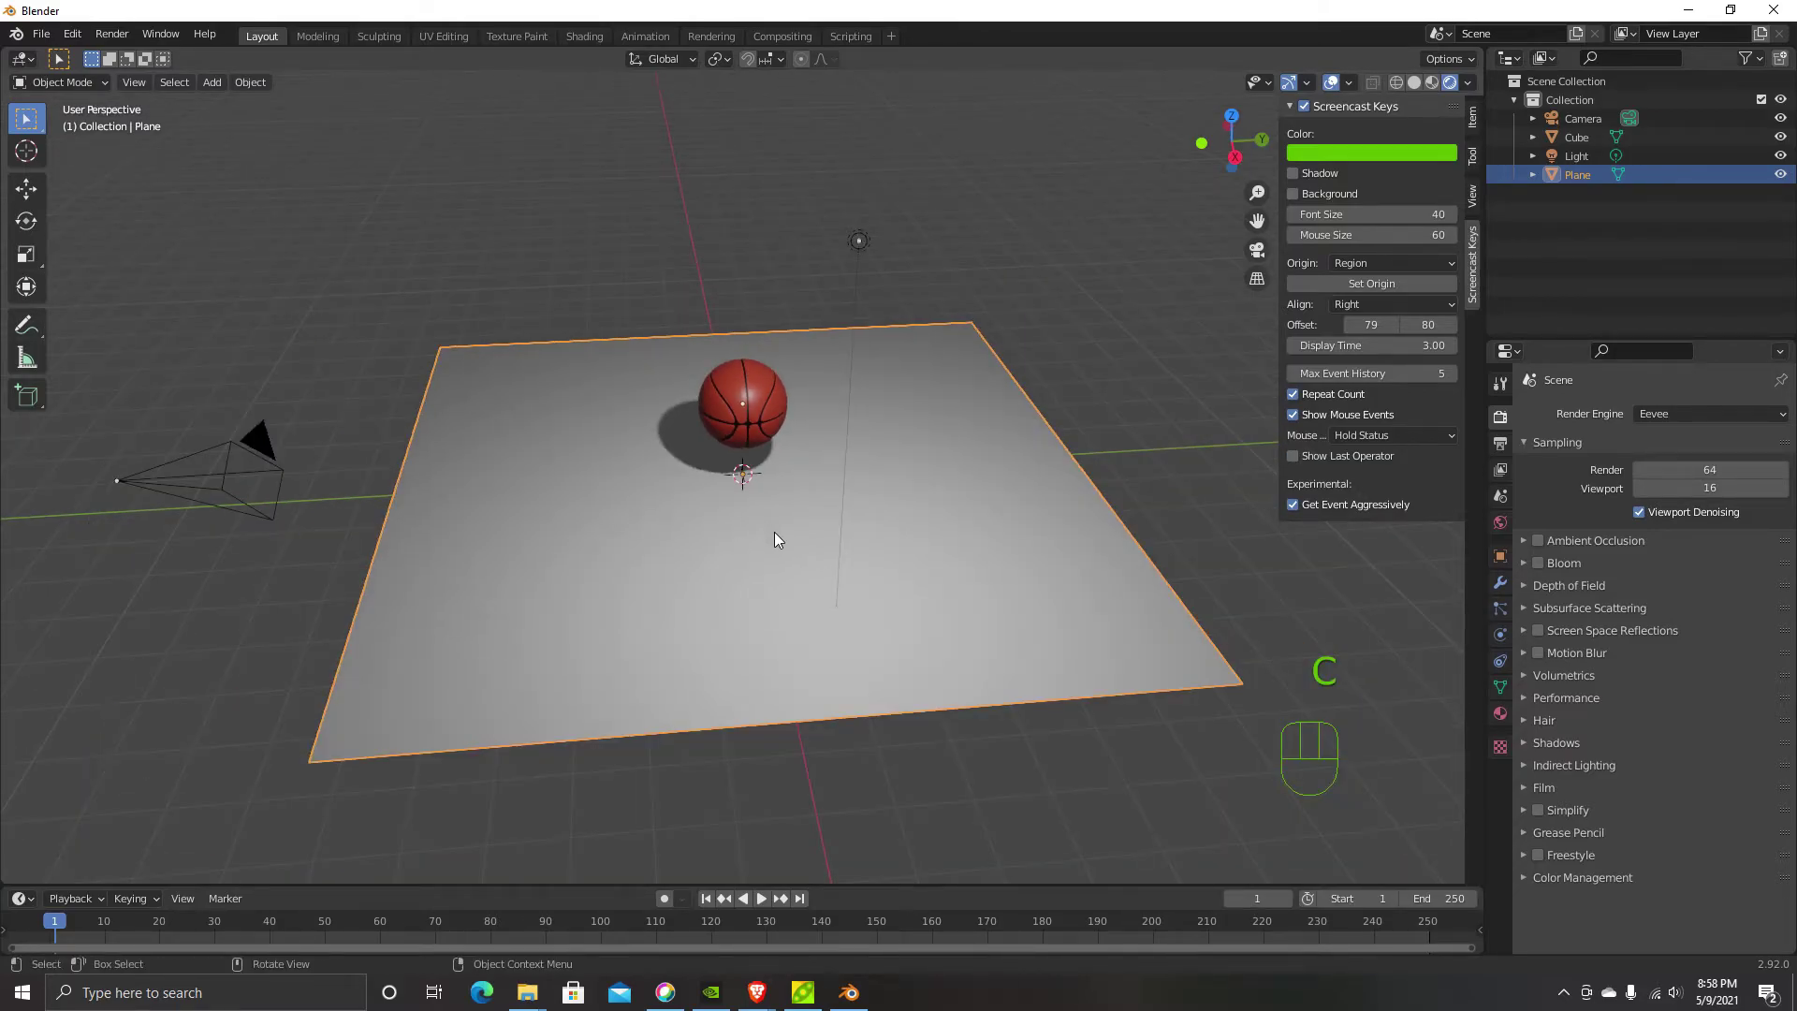
Switch to the camera view and move the camera upward so the ball sits lower in the frame
key(KP_0)
scroll(805, 403, down, 5)
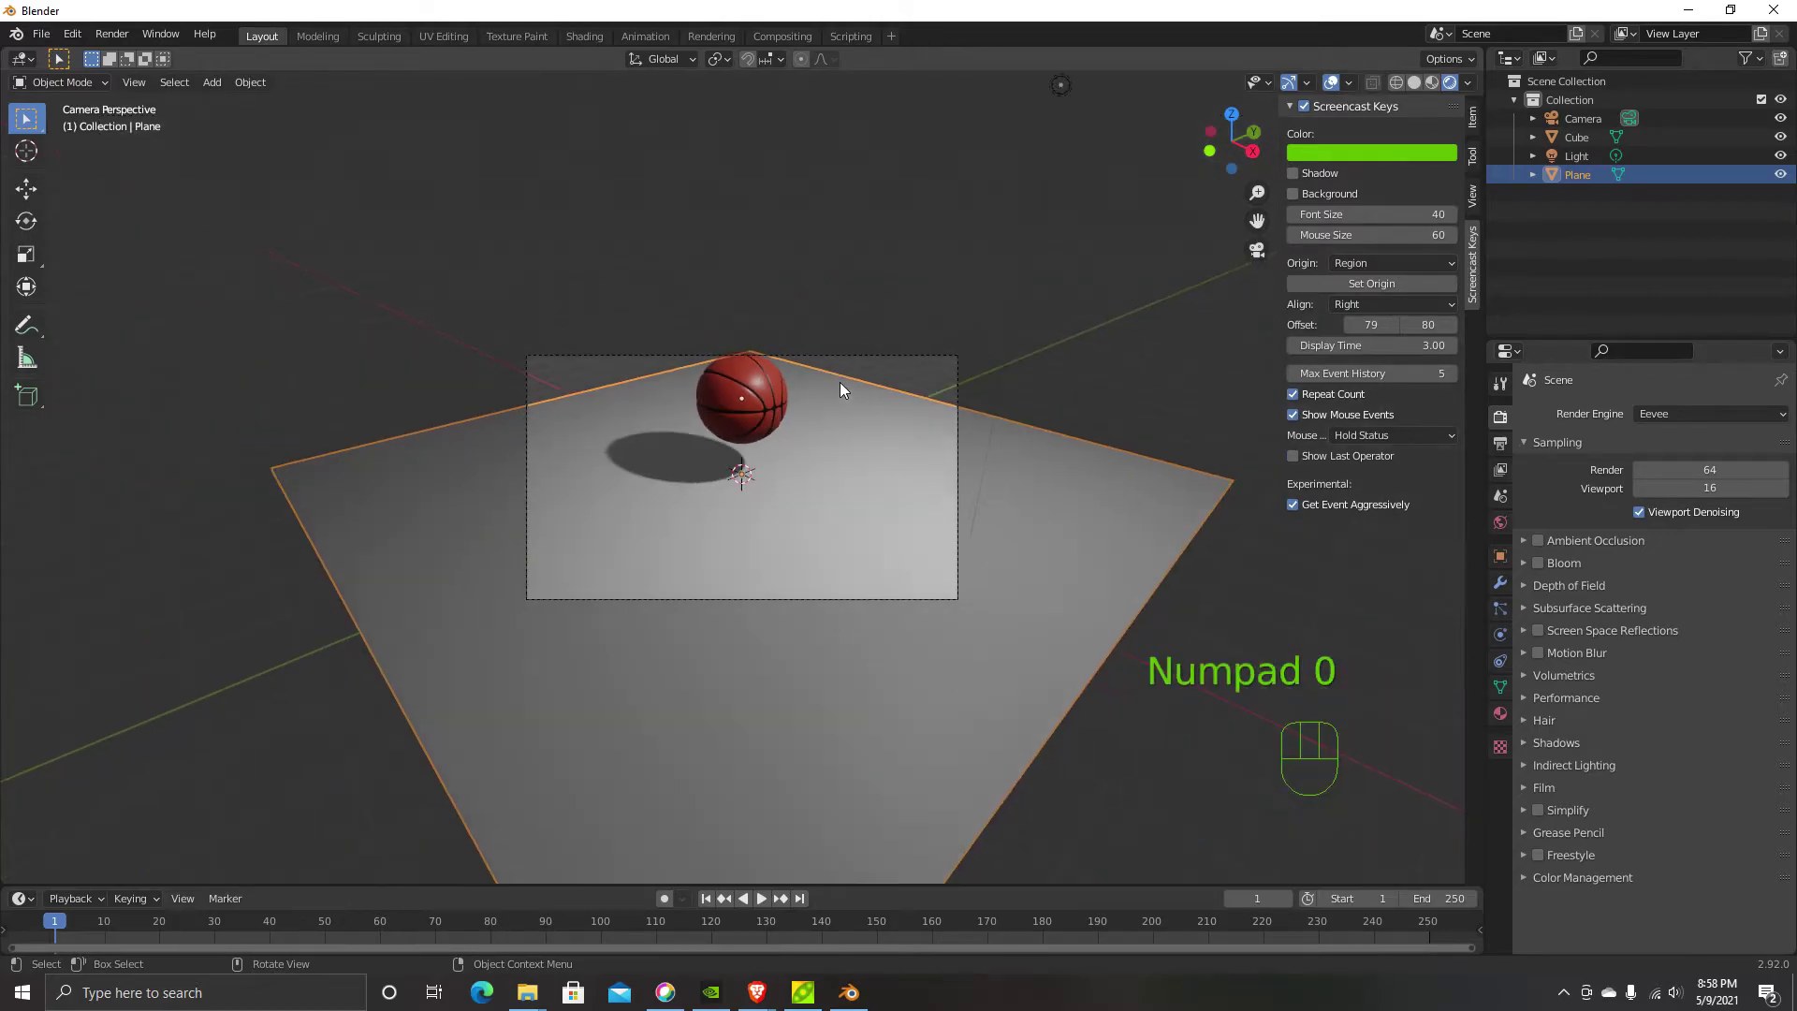
click(879, 423)
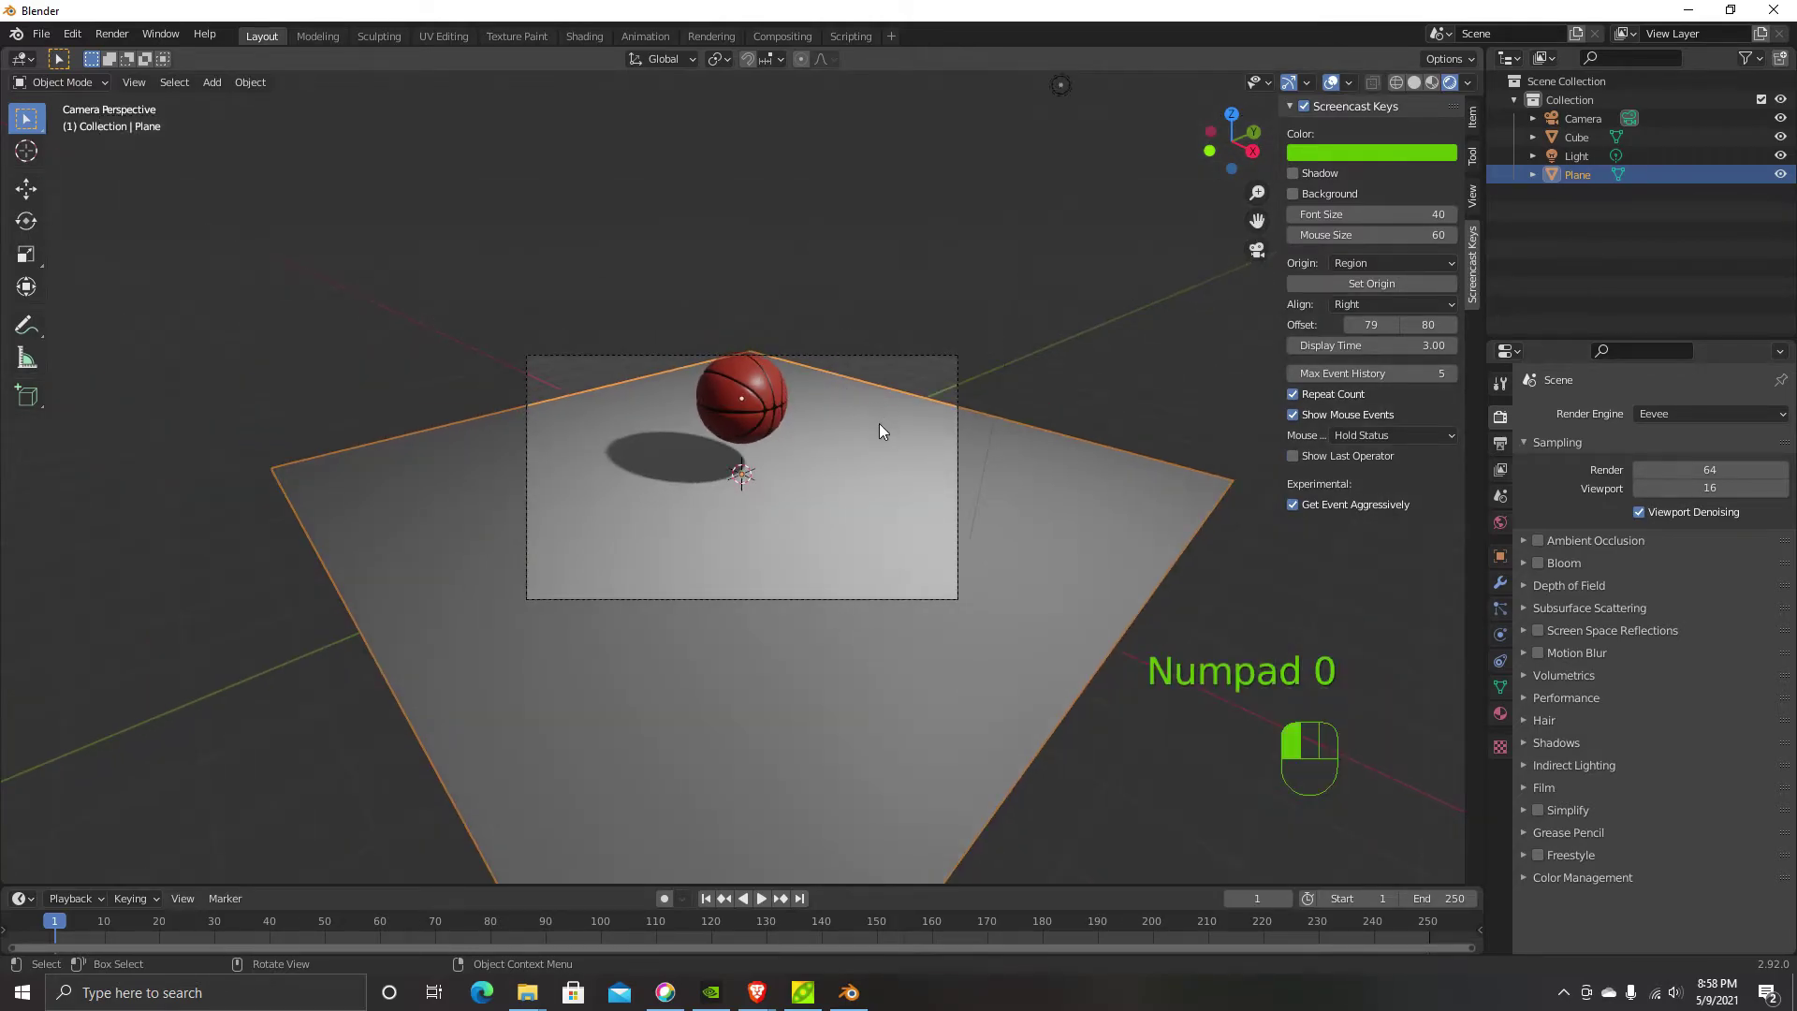
click(862, 356)
key(g)
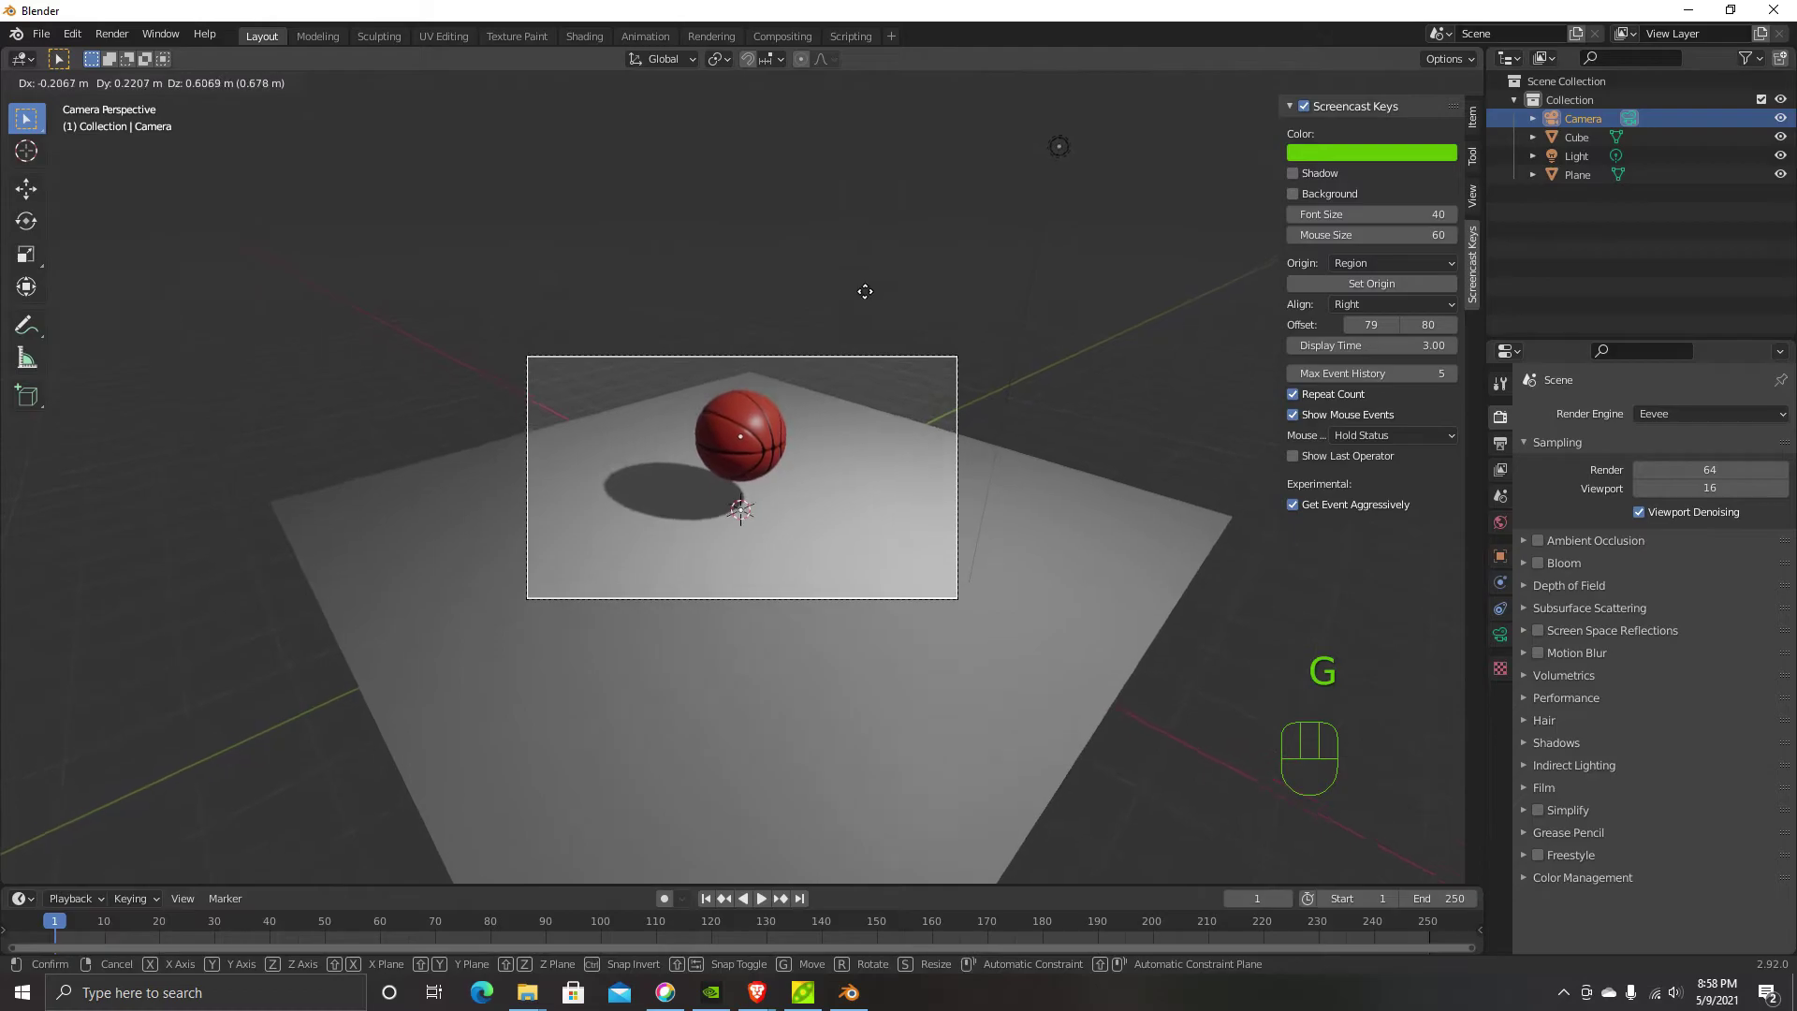
click(856, 263)
Scale the floor plane up further so it fills the whole camera frame
click(848, 447)
key(s)
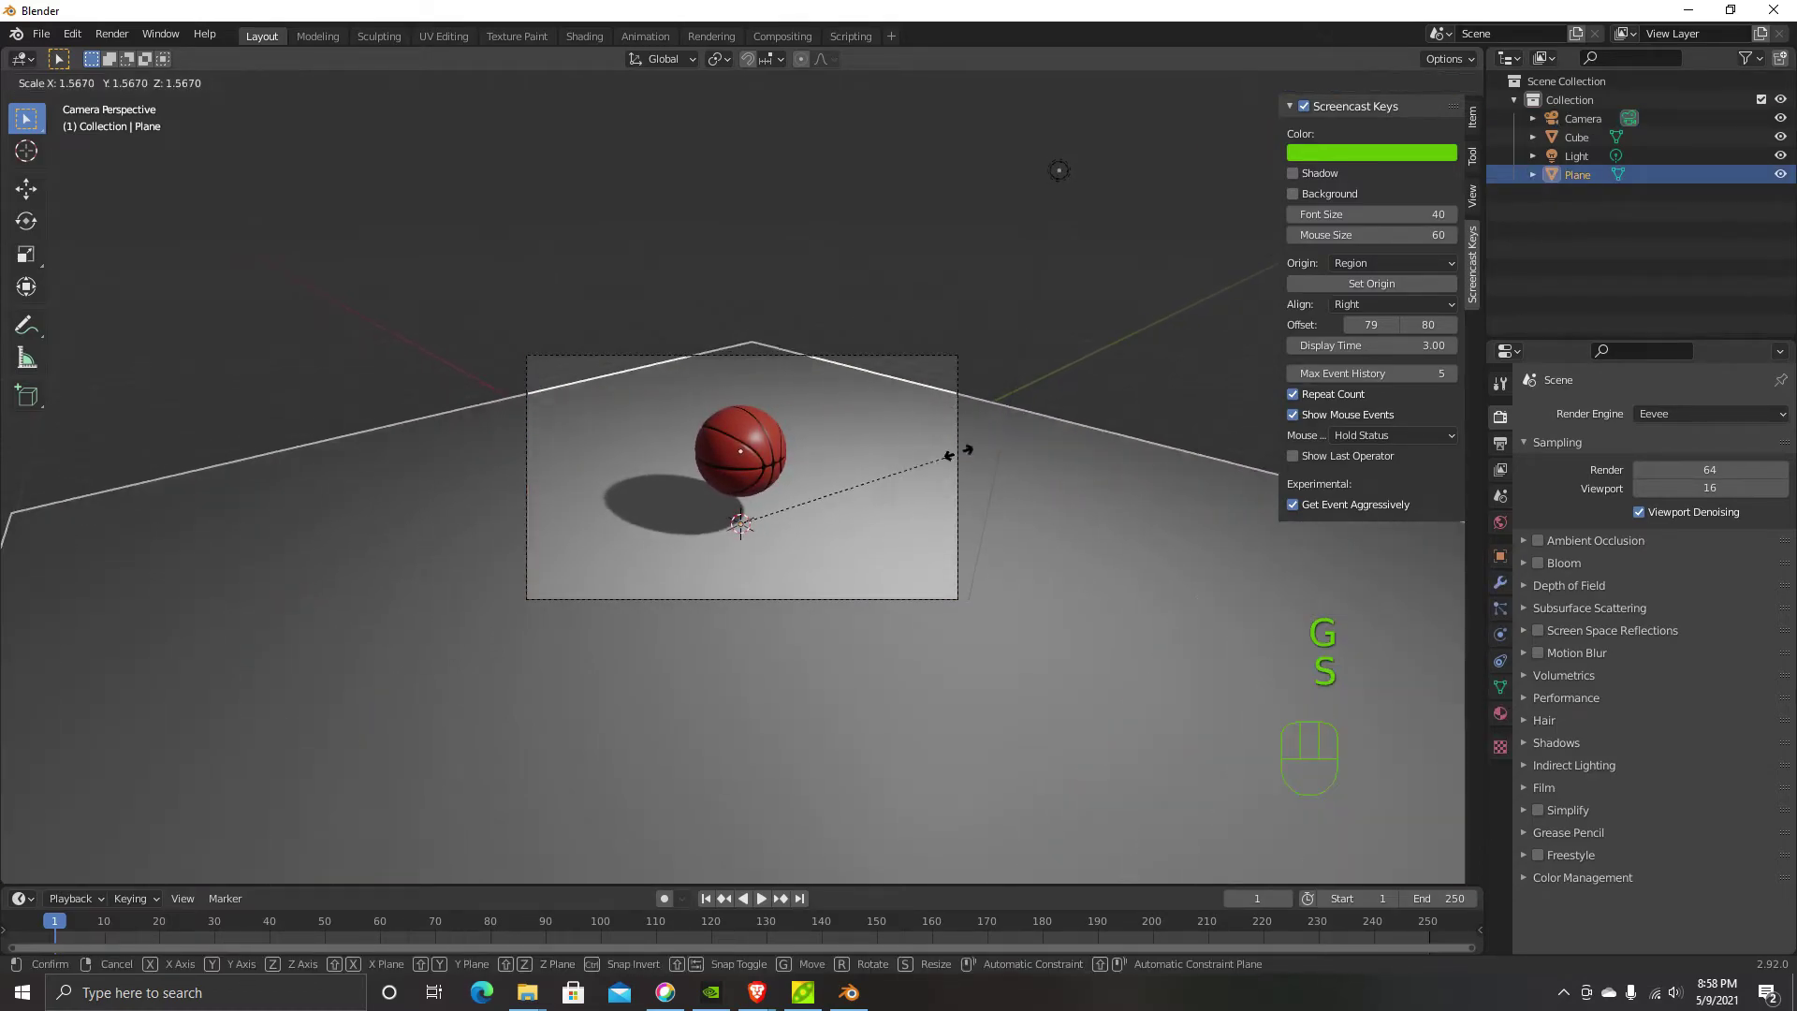
click(1178, 410)
scroll(774, 472, up, 3)
scroll(775, 470, down, 2)
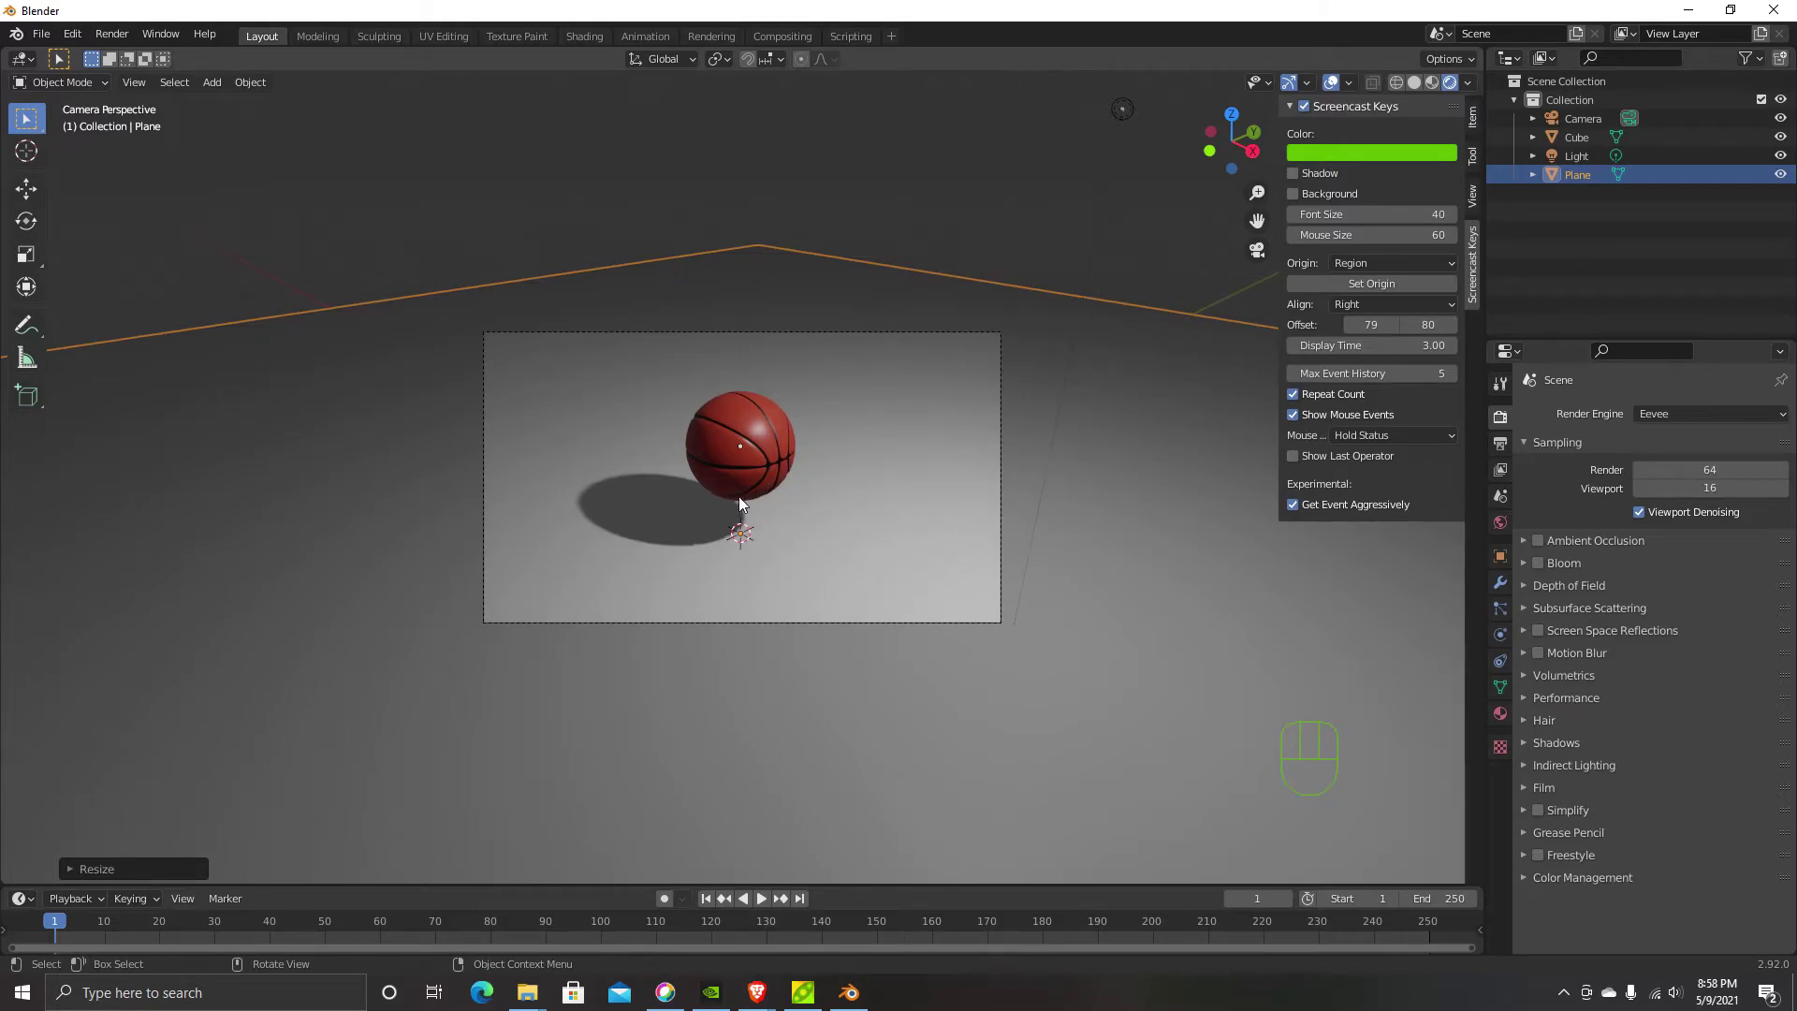
middle_drag(930, 503, 884, 492)
key(KP_0)
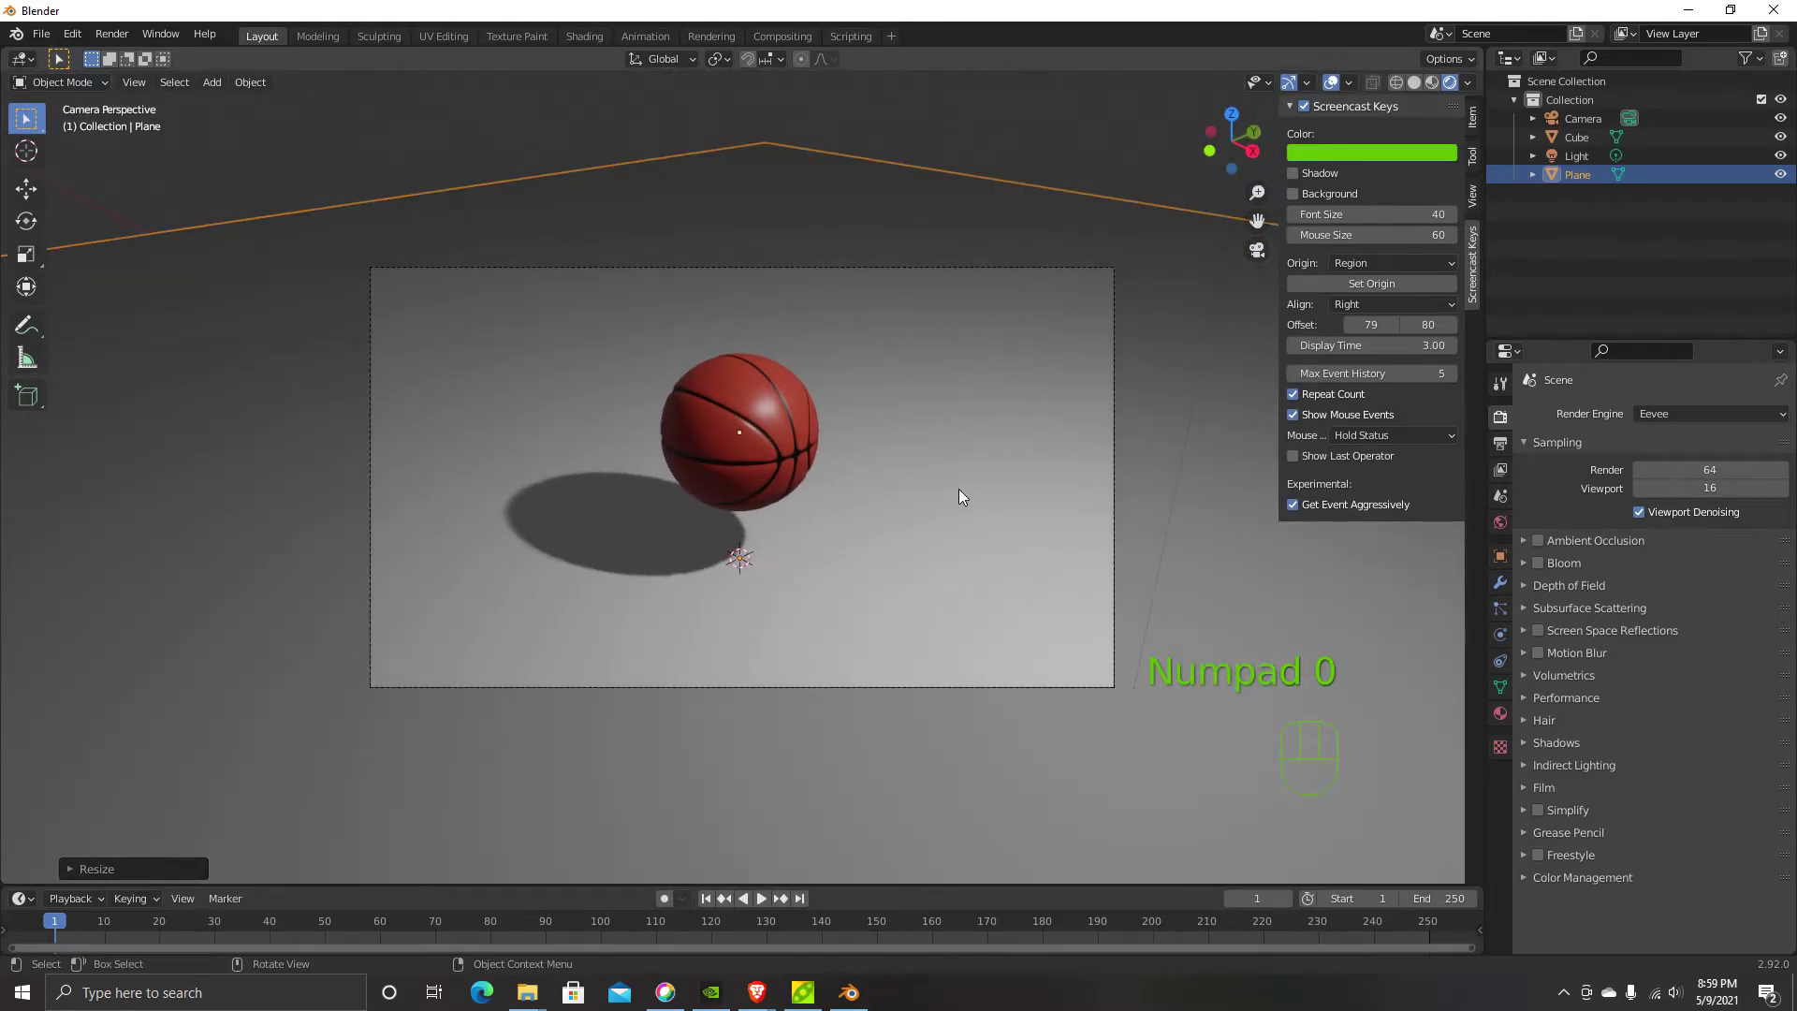
Move the light sideways in the camera view, closer to the space above the ball
scroll(992, 529, down, 5)
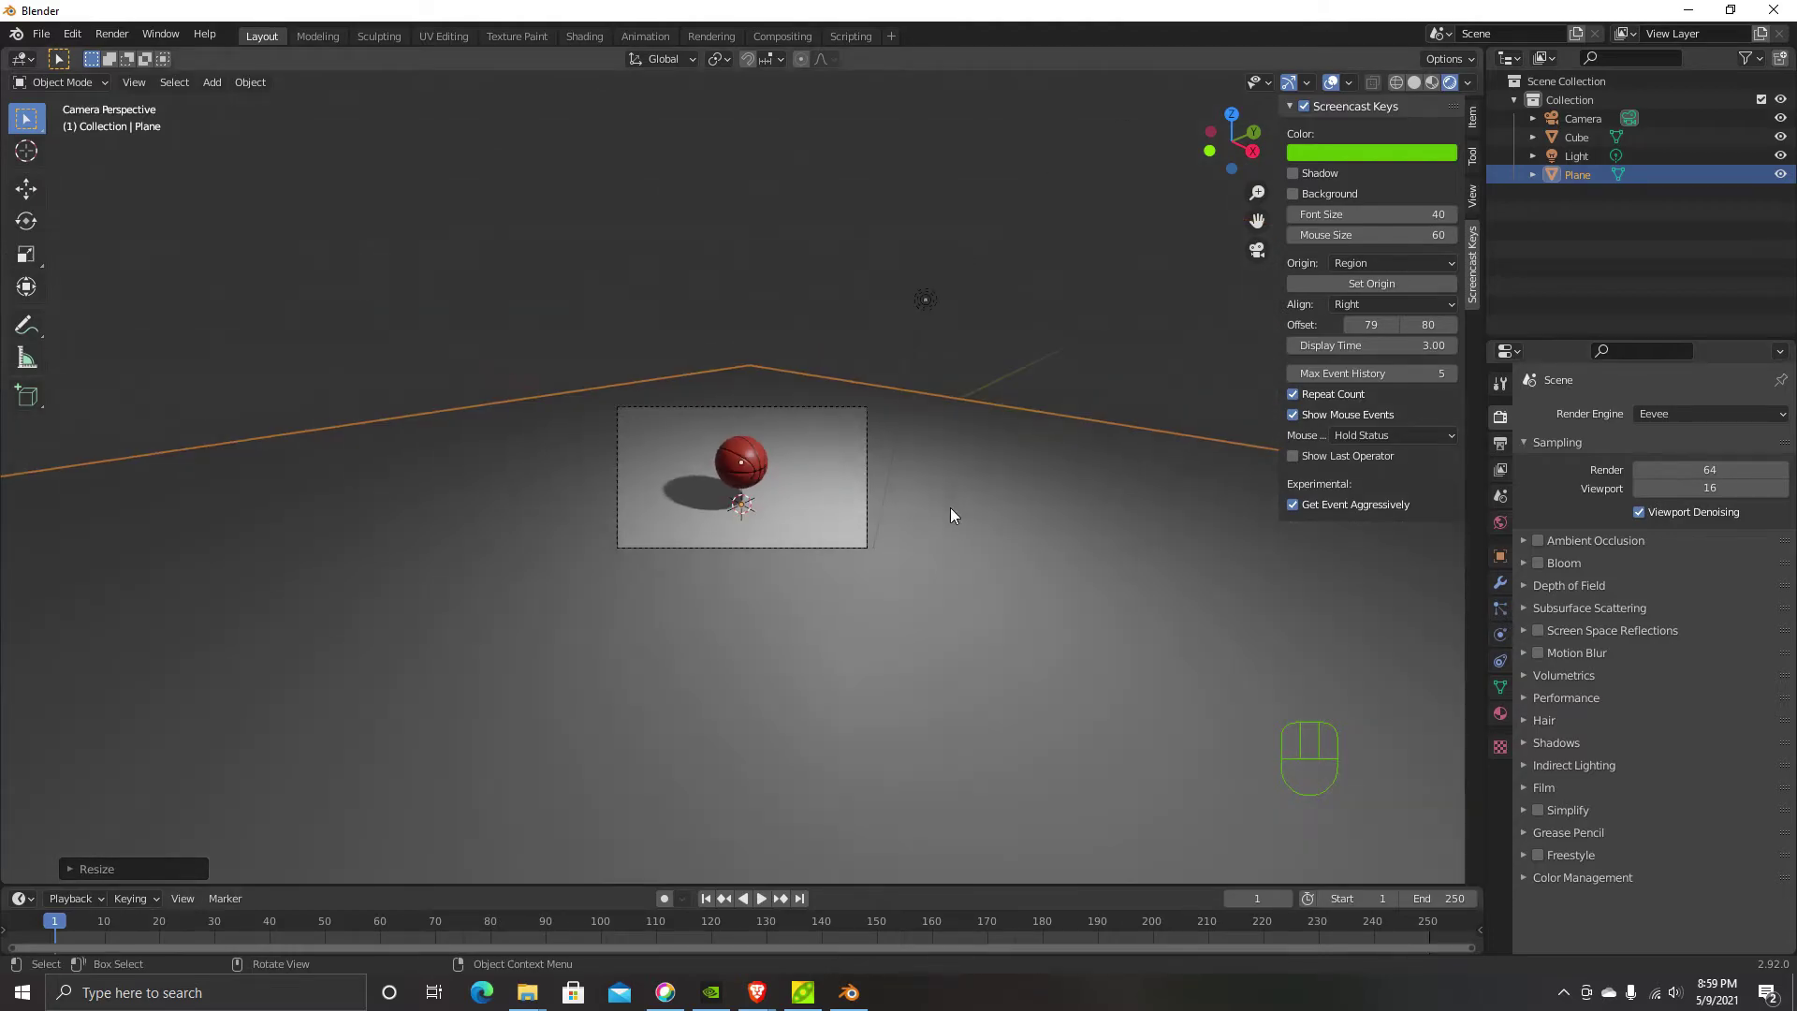
click(925, 301)
key(g)
middle_drag(883, 341, 833, 337)
click(852, 329)
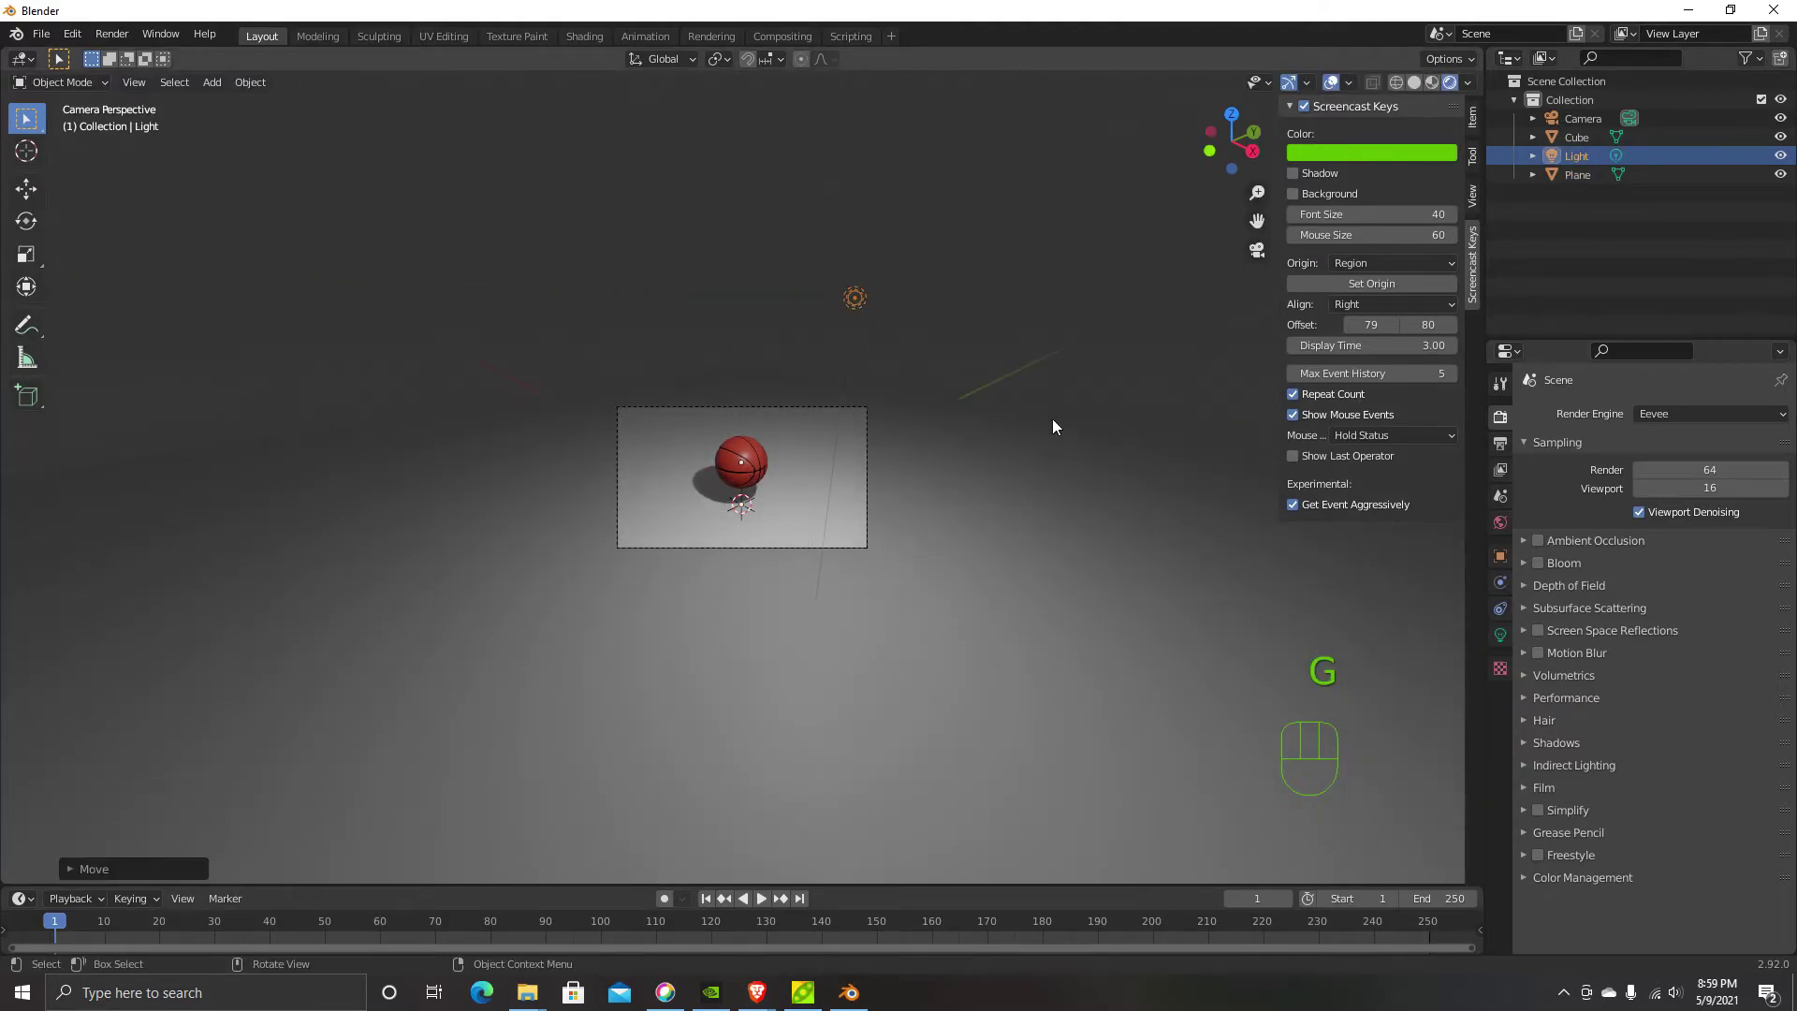
Give the floor plane a new material with a blue base color of hue 0.616, saturation 0.889 and value 0.800
scroll(1073, 428, up, 1)
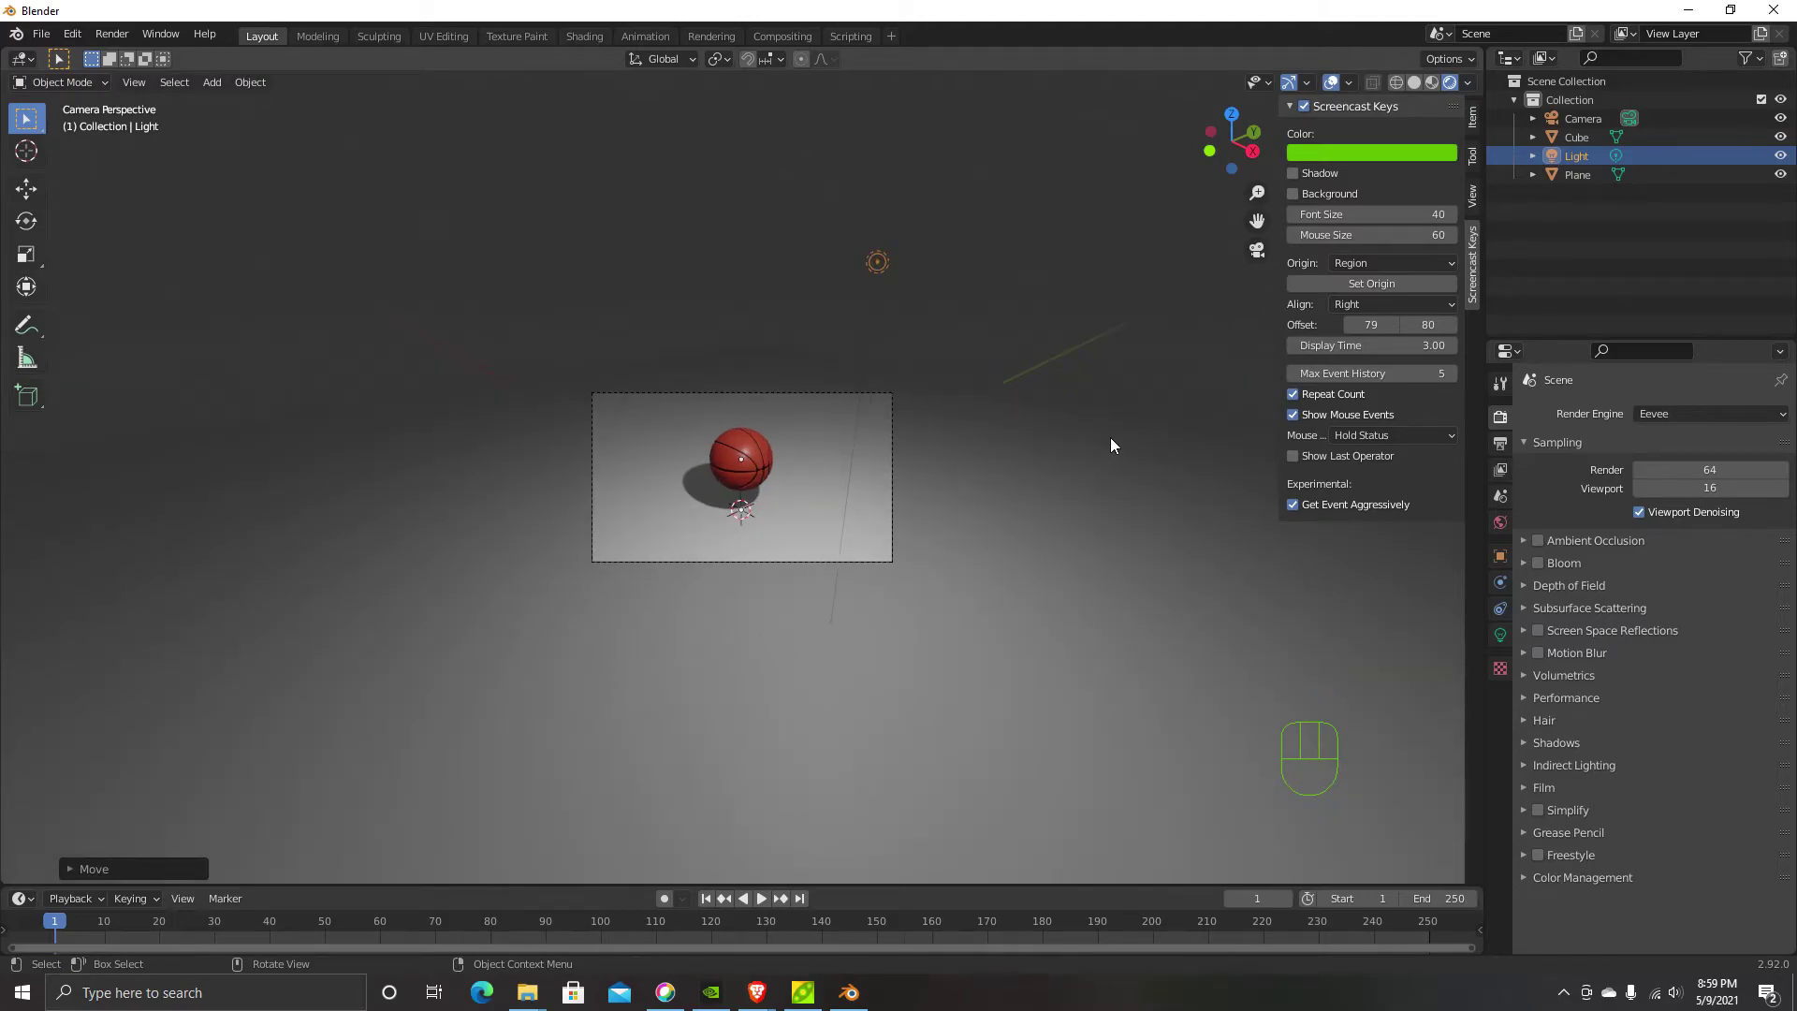
click(1092, 497)
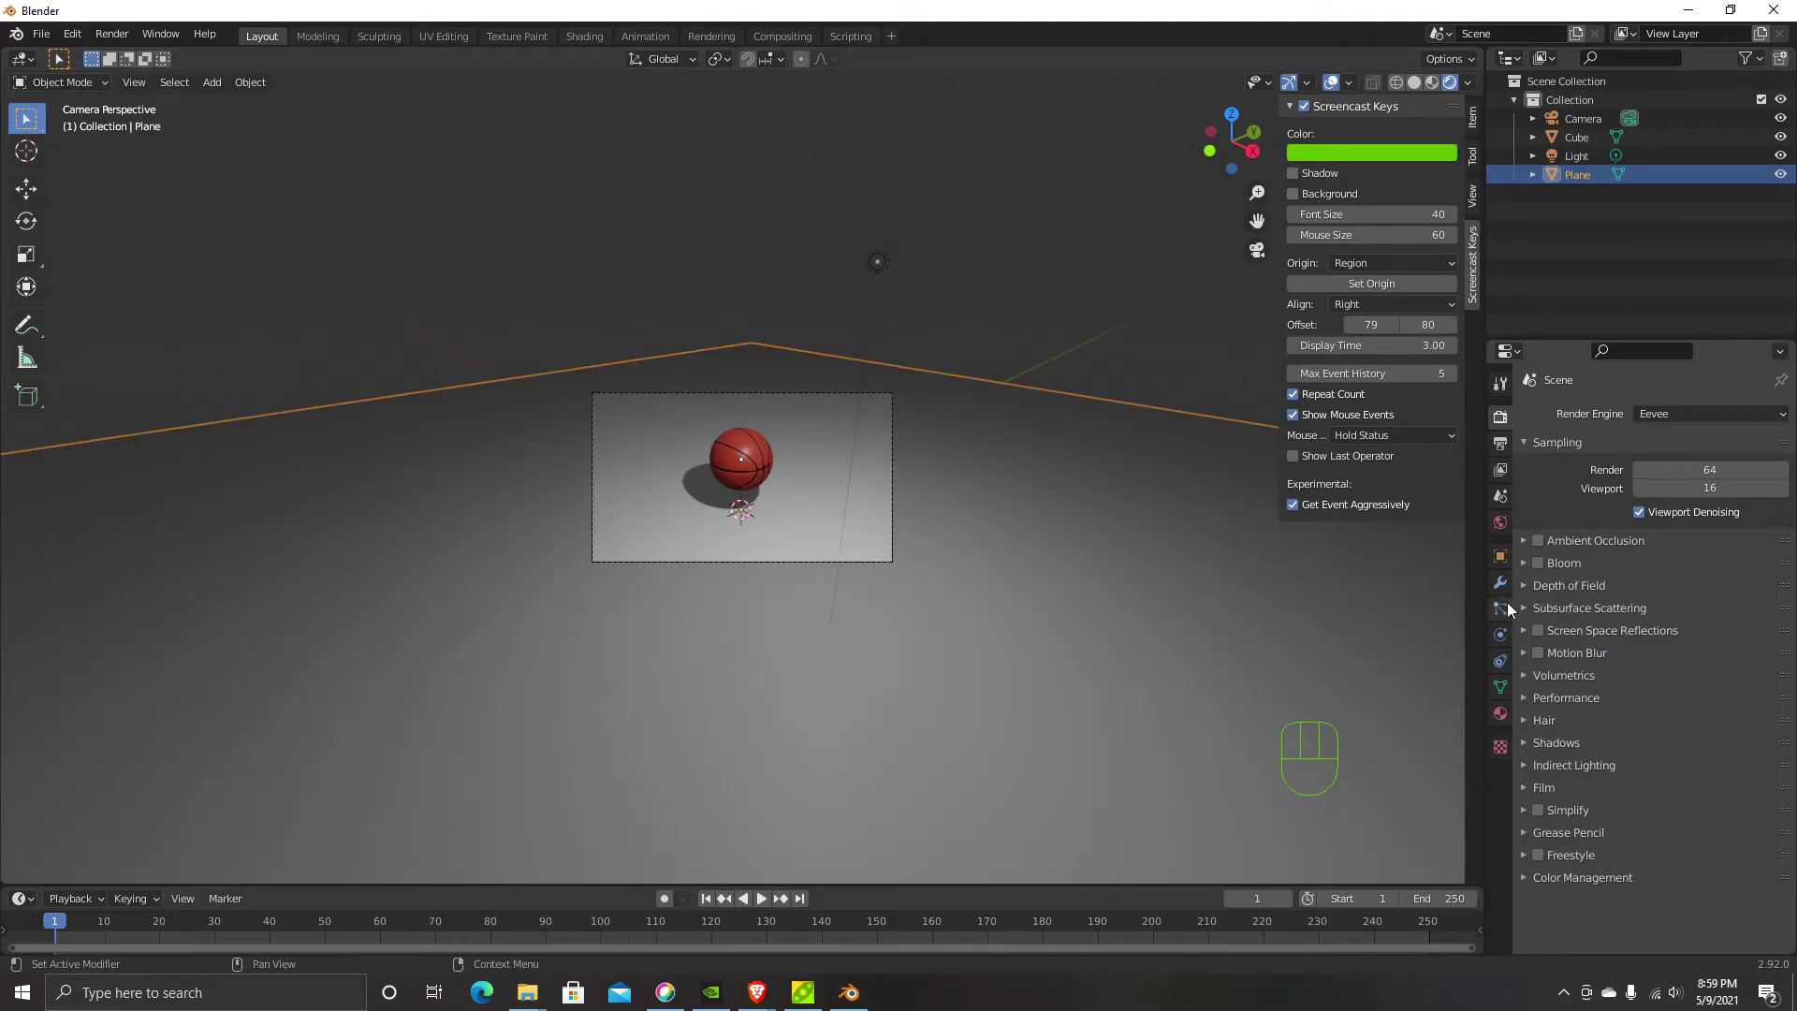
click(1500, 713)
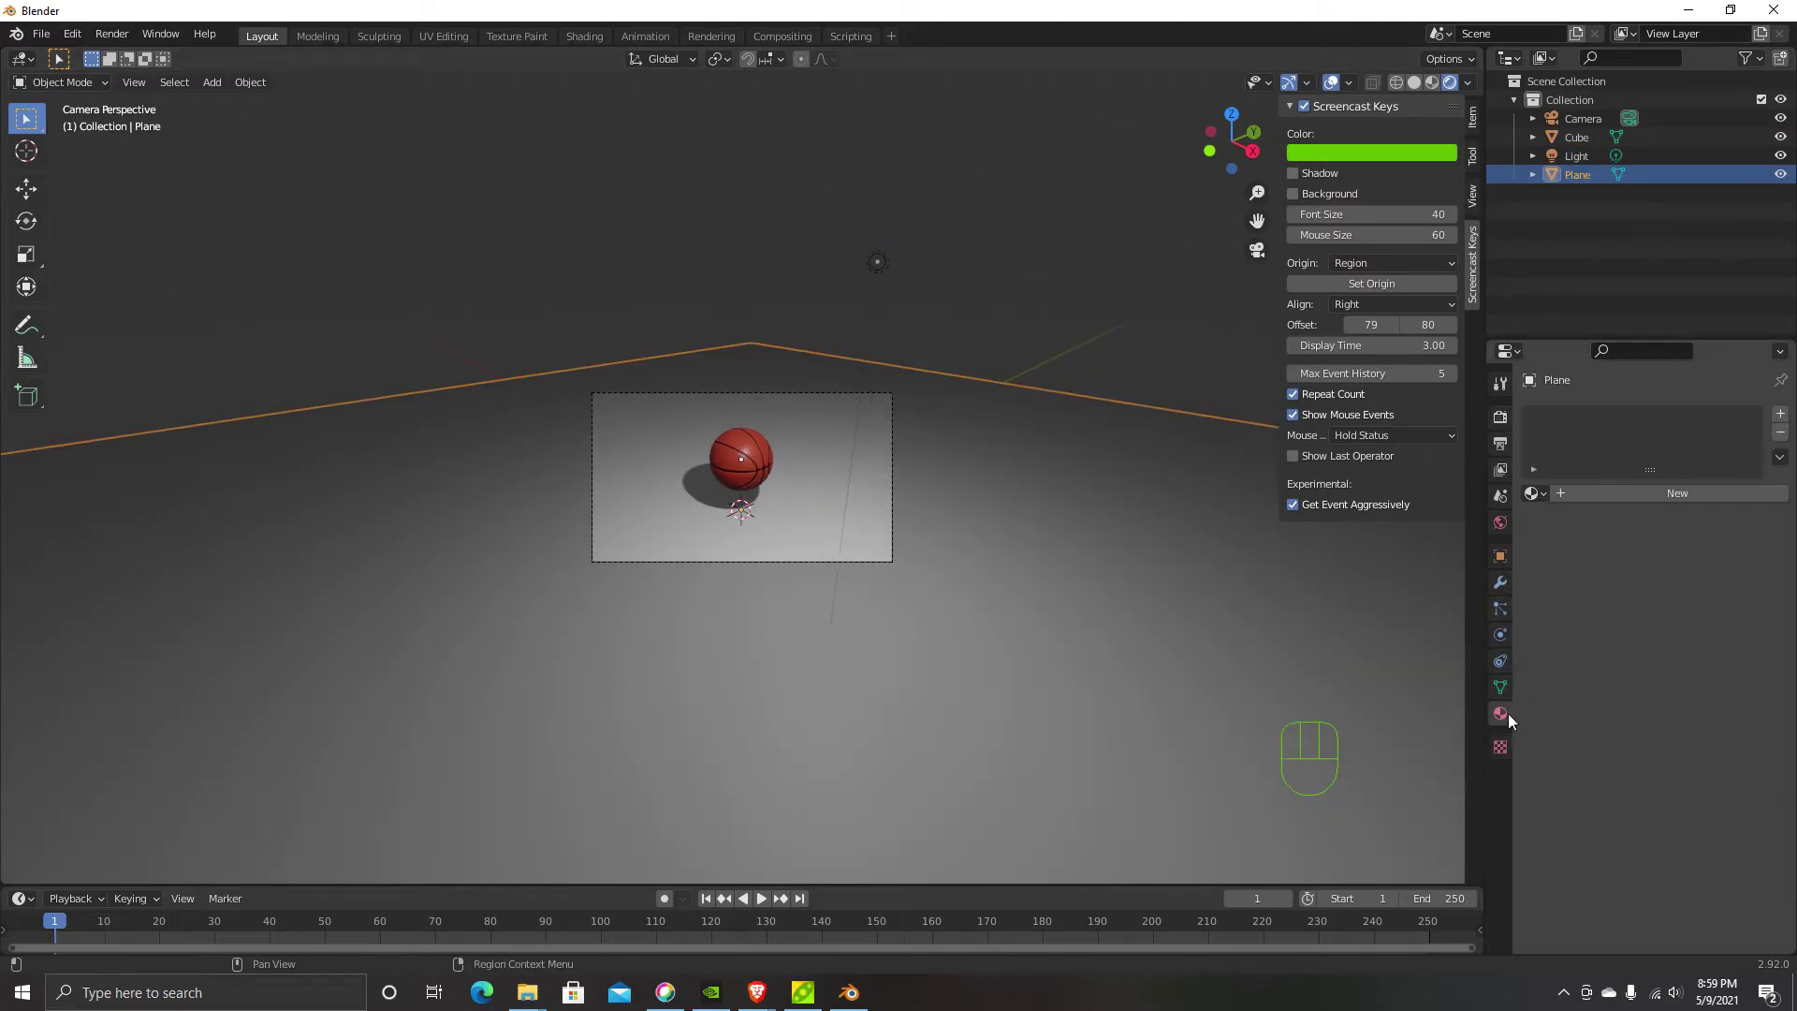
click(1589, 492)
click(1723, 687)
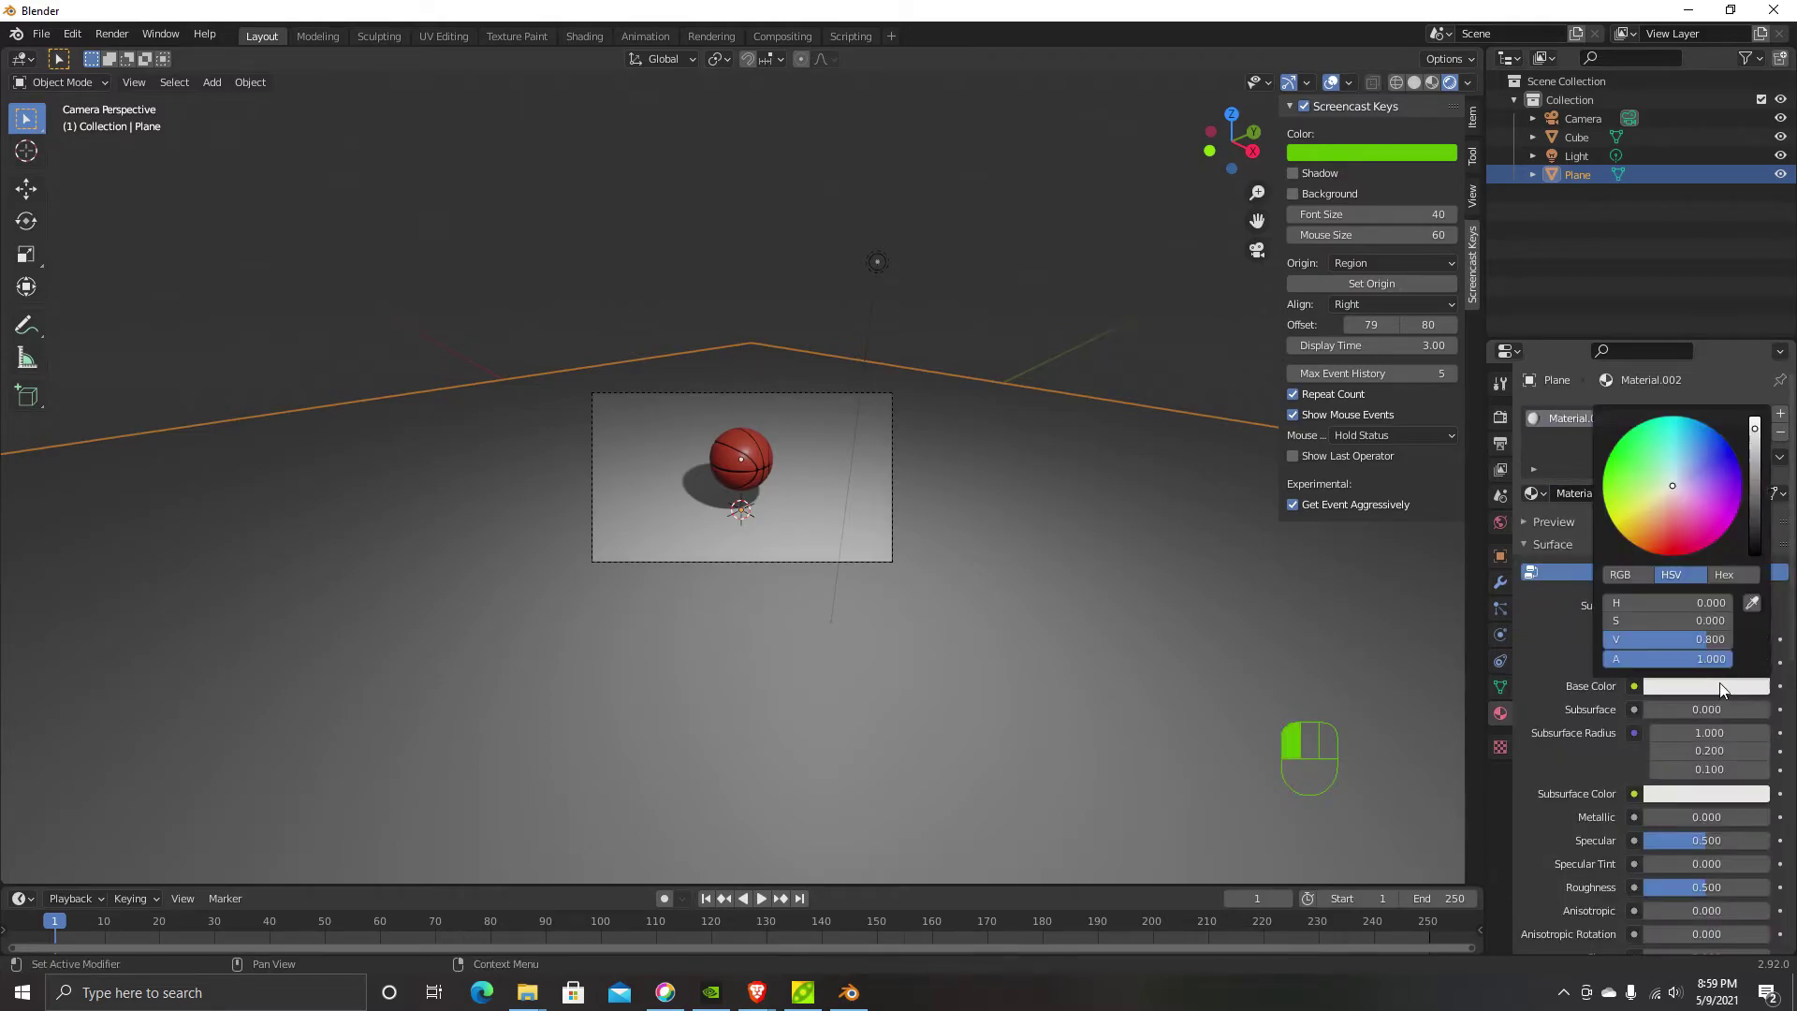
mouse_move(1681, 486)
mouse_down()
mouse_move(1680, 513)
mouse_move(1708, 521)
mouse_move(1711, 453)
mouse_move(1662, 472)
mouse_move(1665, 523)
mouse_move(1690, 540)
mouse_move(1659, 521)
mouse_move(1712, 528)
mouse_up()
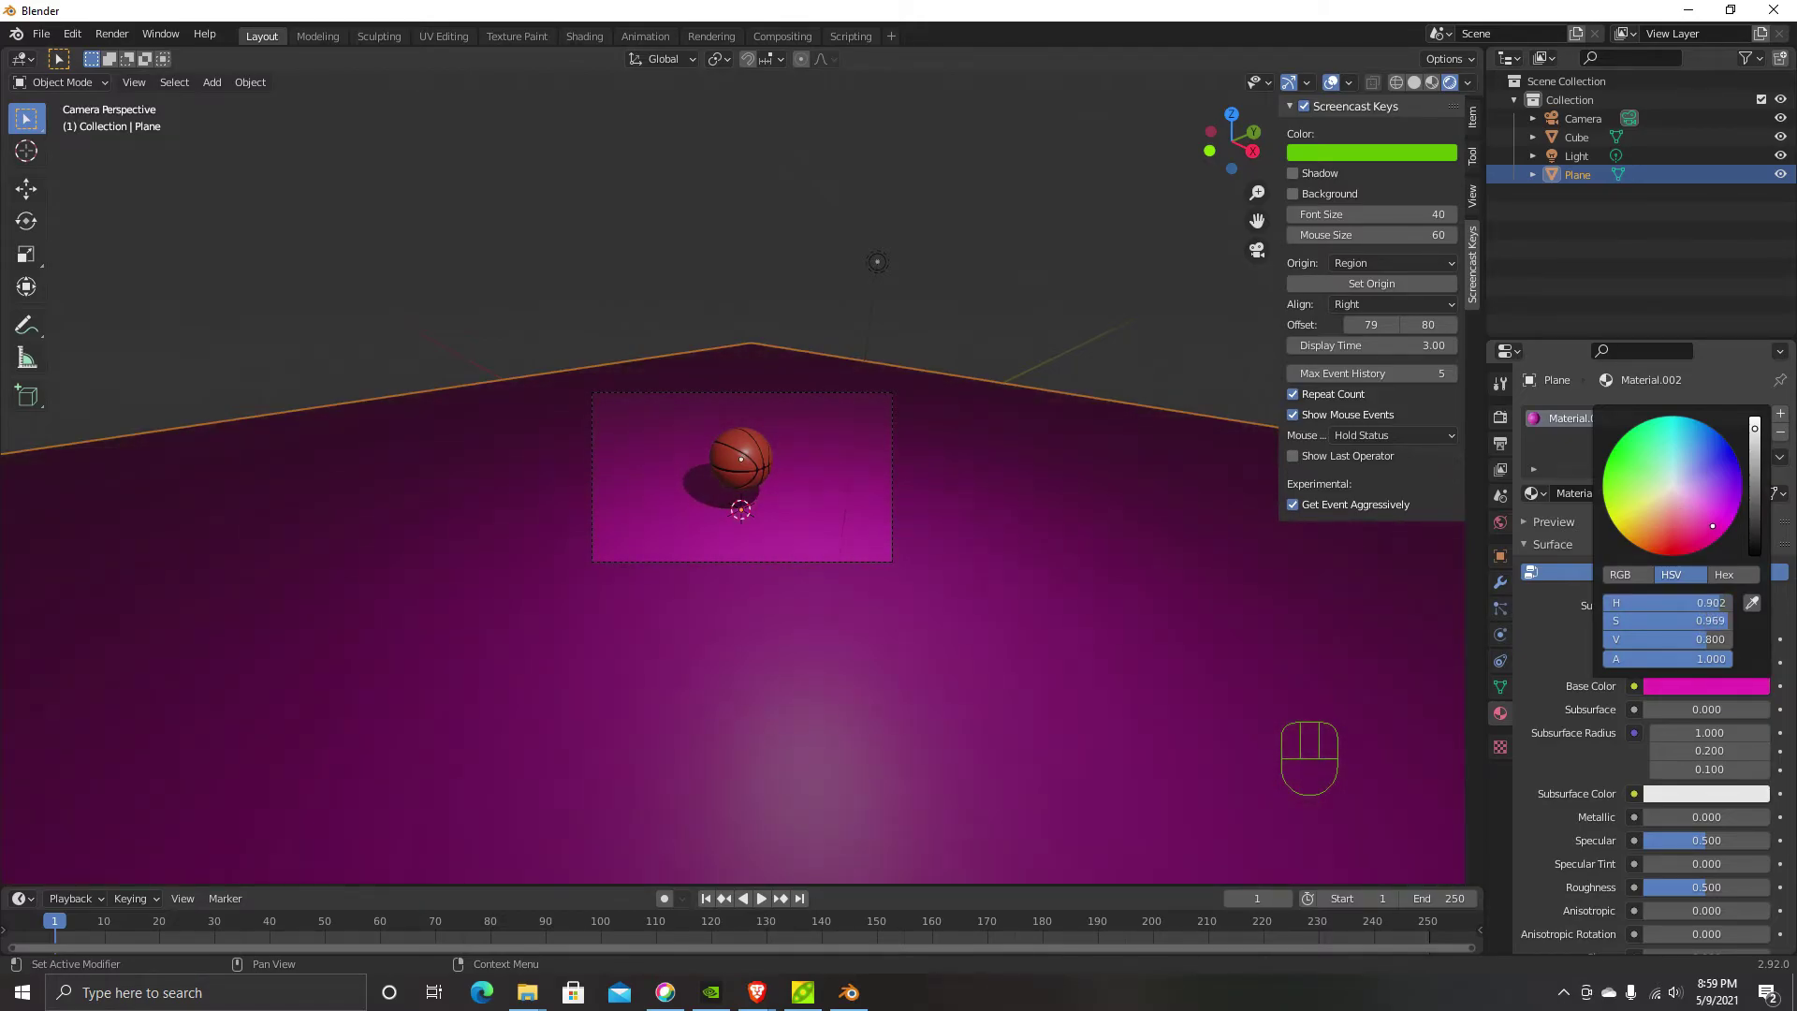
mouse_move(1713, 526)
mouse_down()
mouse_move(1691, 526)
mouse_move(1685, 474)
mouse_move(1663, 524)
mouse_move(1698, 530)
mouse_move(1653, 531)
mouse_move(1633, 505)
mouse_move(1691, 455)
mouse_up()
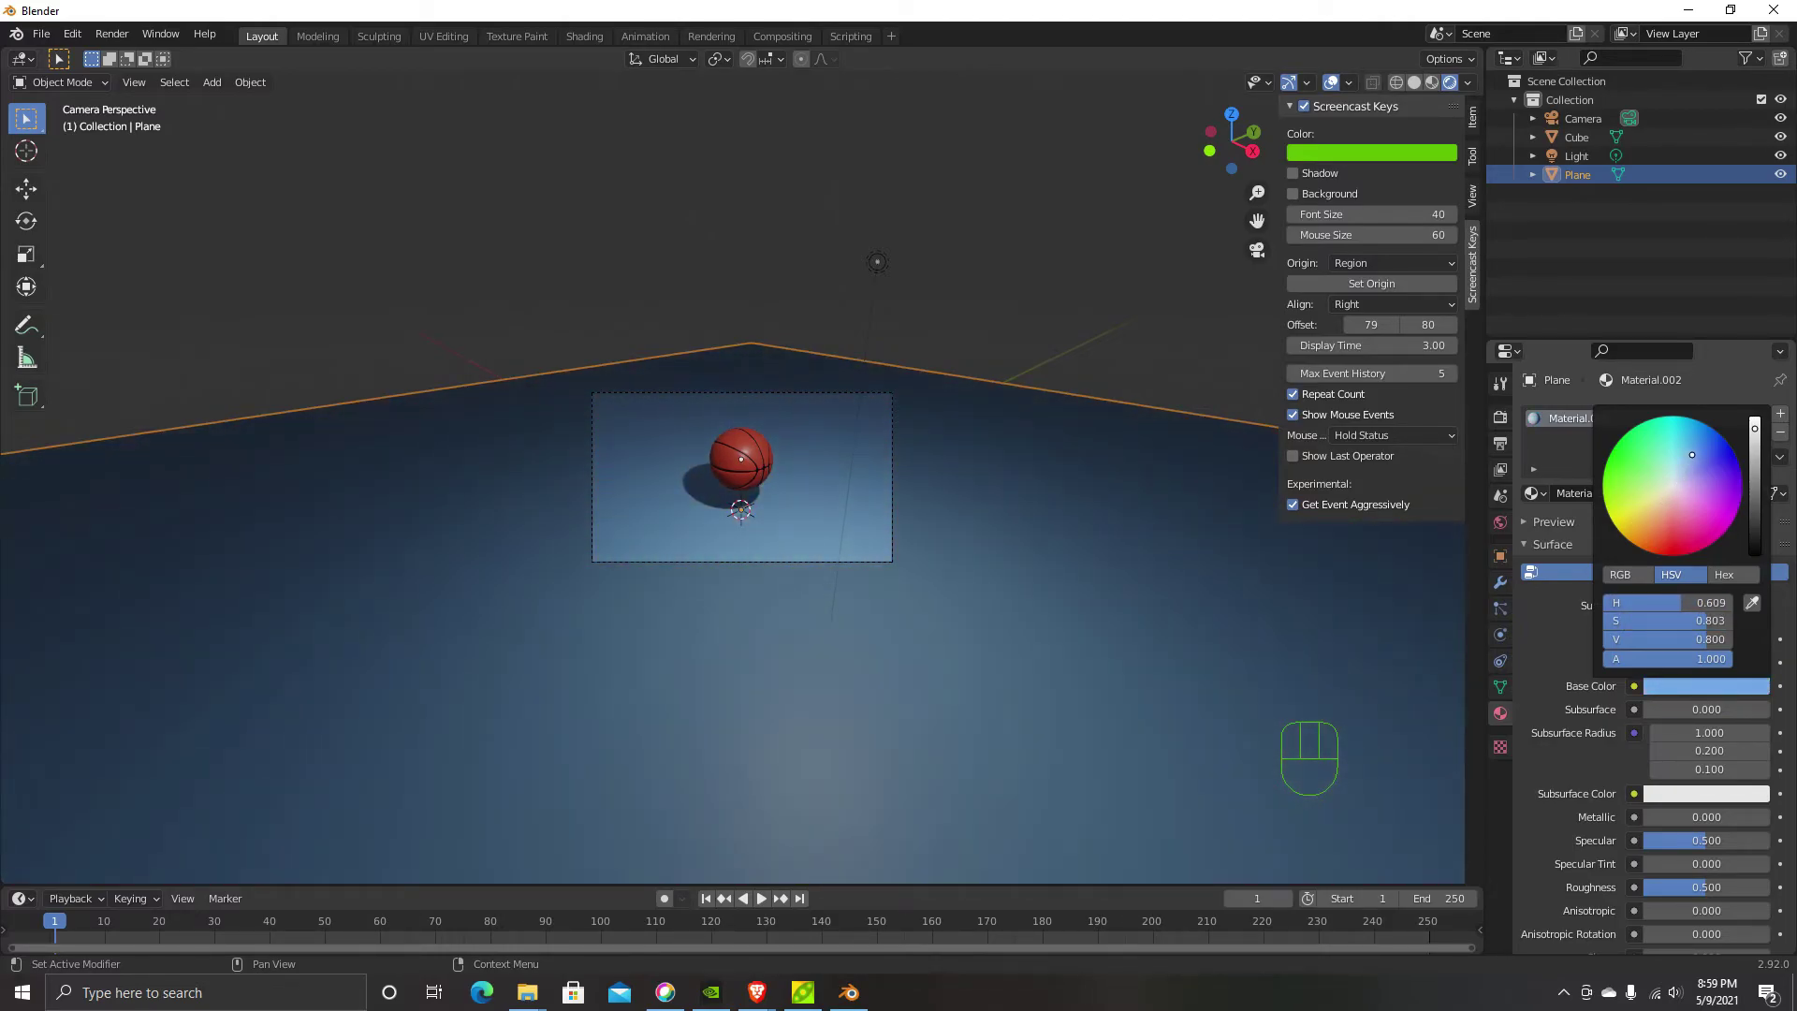
drag(1700, 453, 1694, 449)
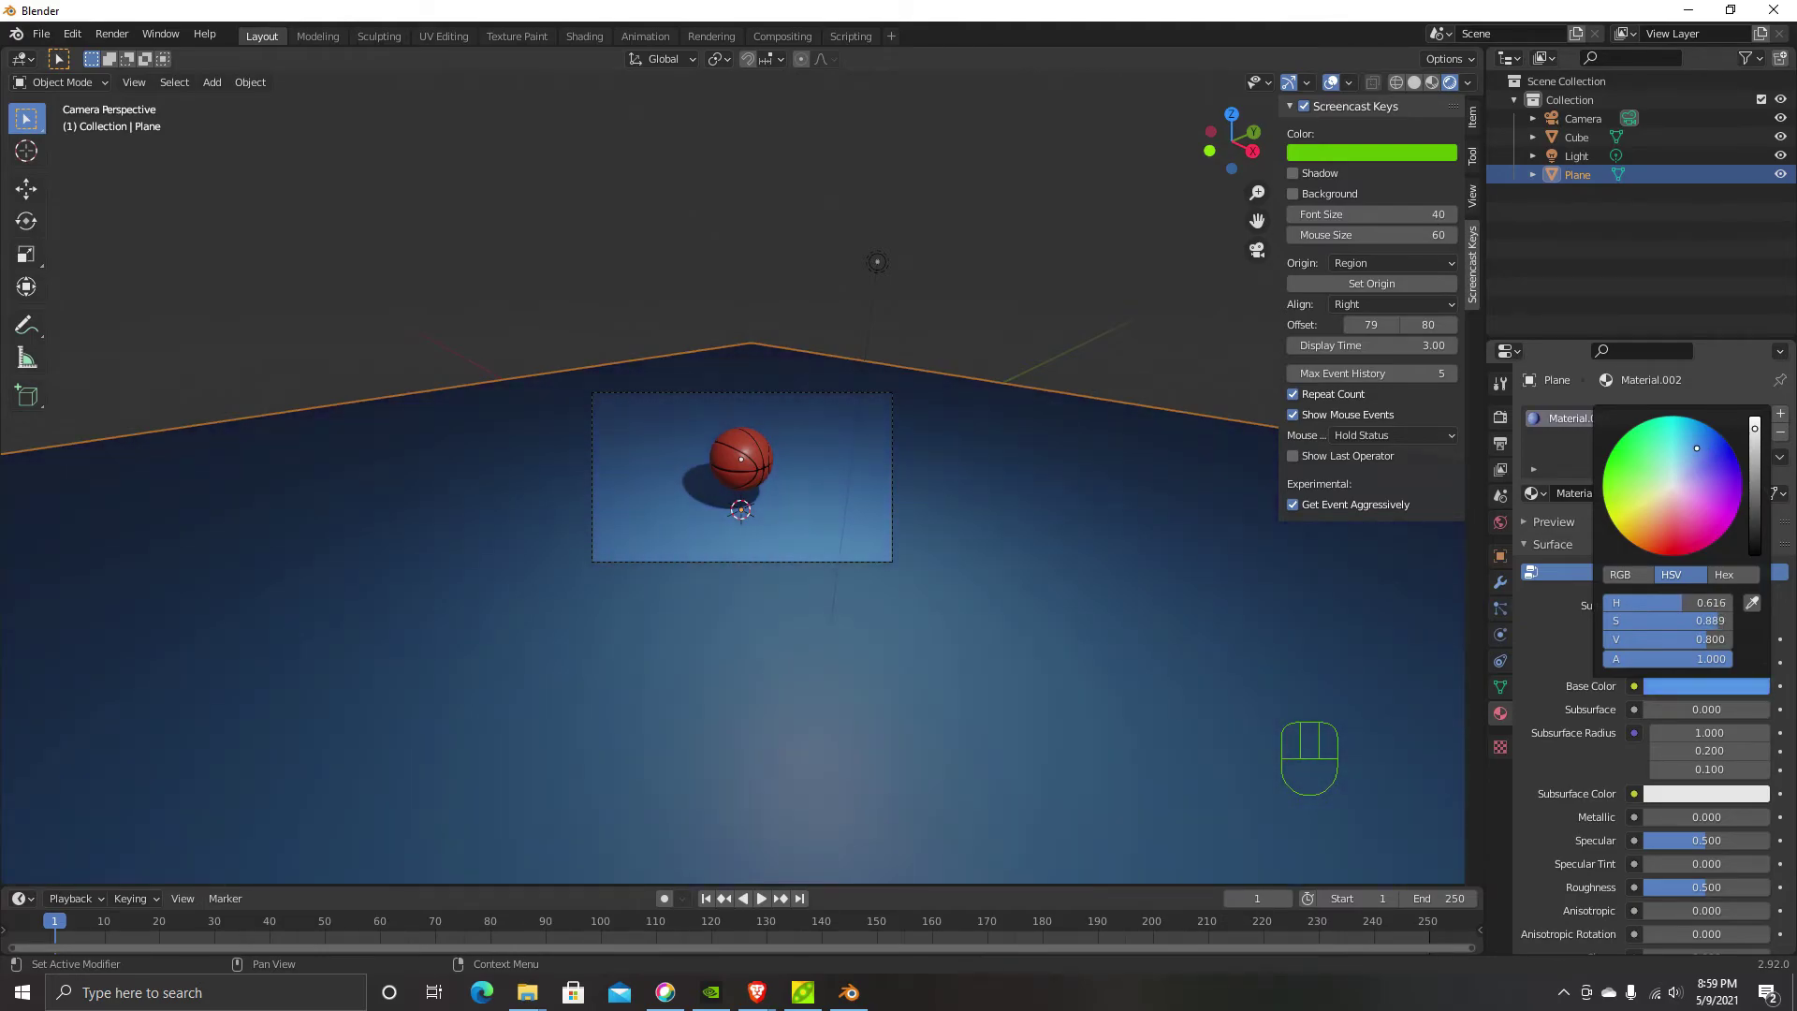
click(928, 339)
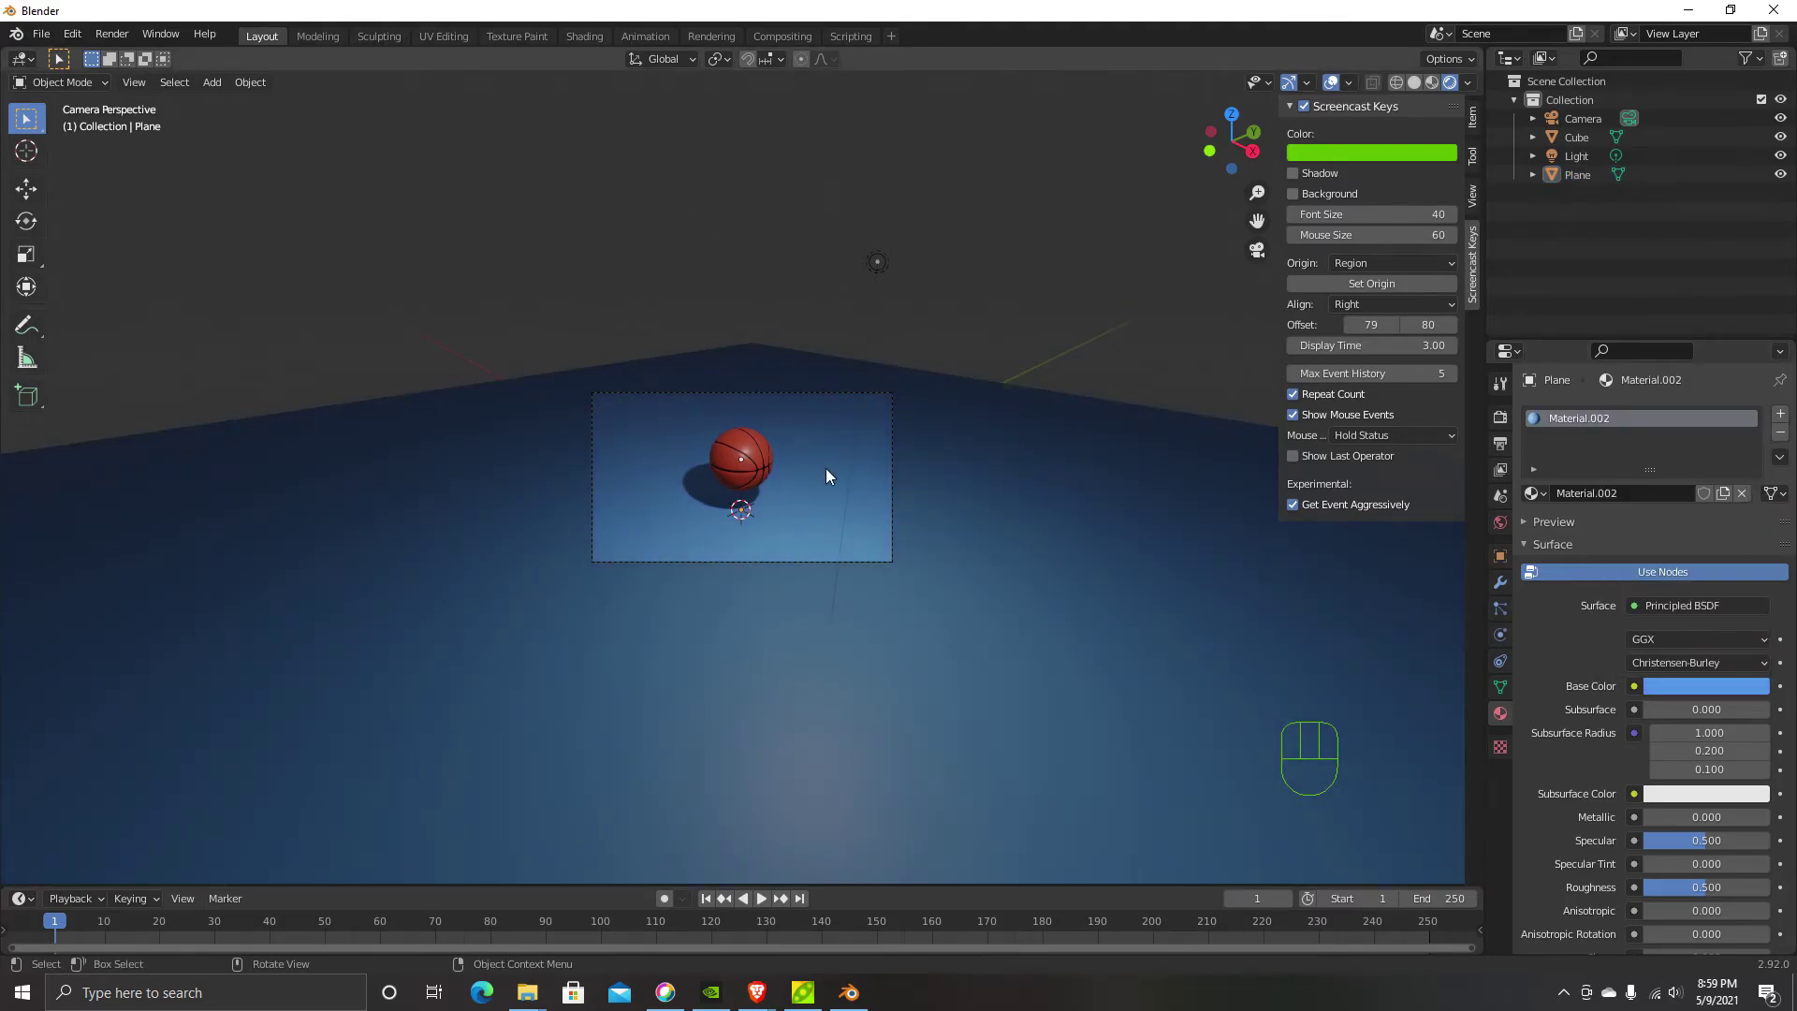
Switch the scene's render engine to Cycles
scroll(826, 468, up, 4)
scroll(819, 463, down, 1)
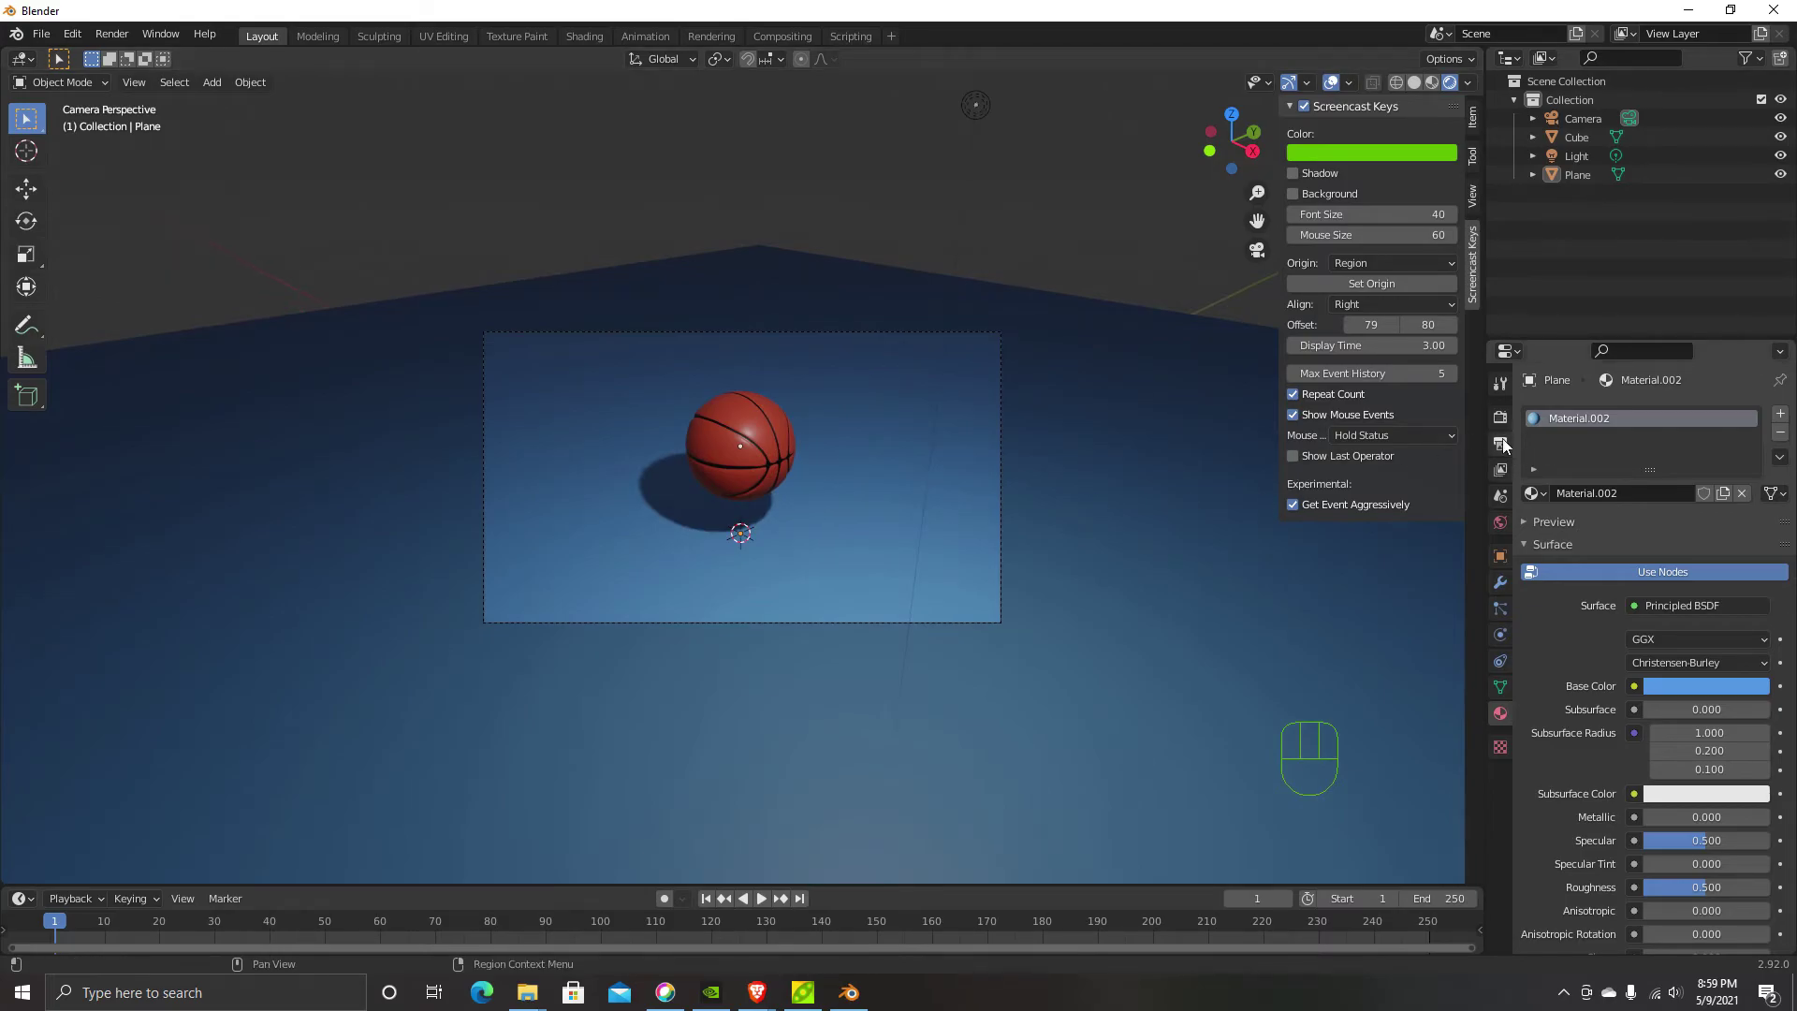
click(1501, 415)
click(1671, 415)
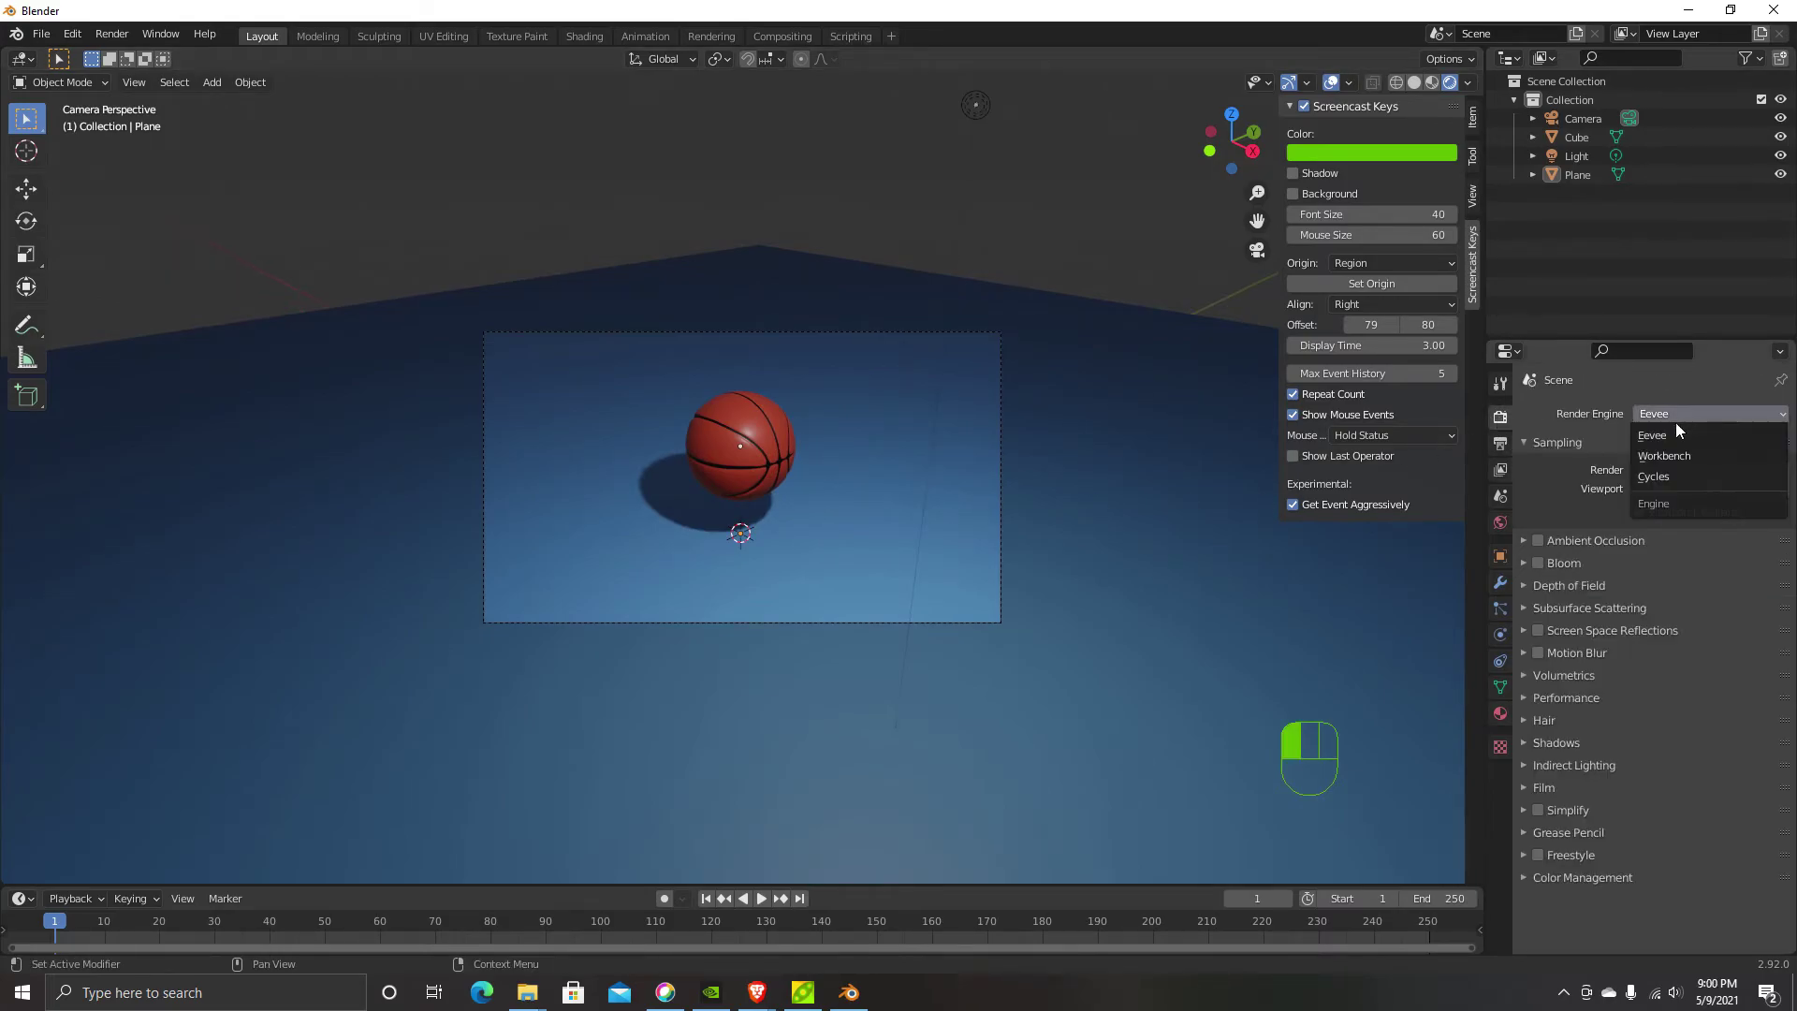
click(1674, 472)
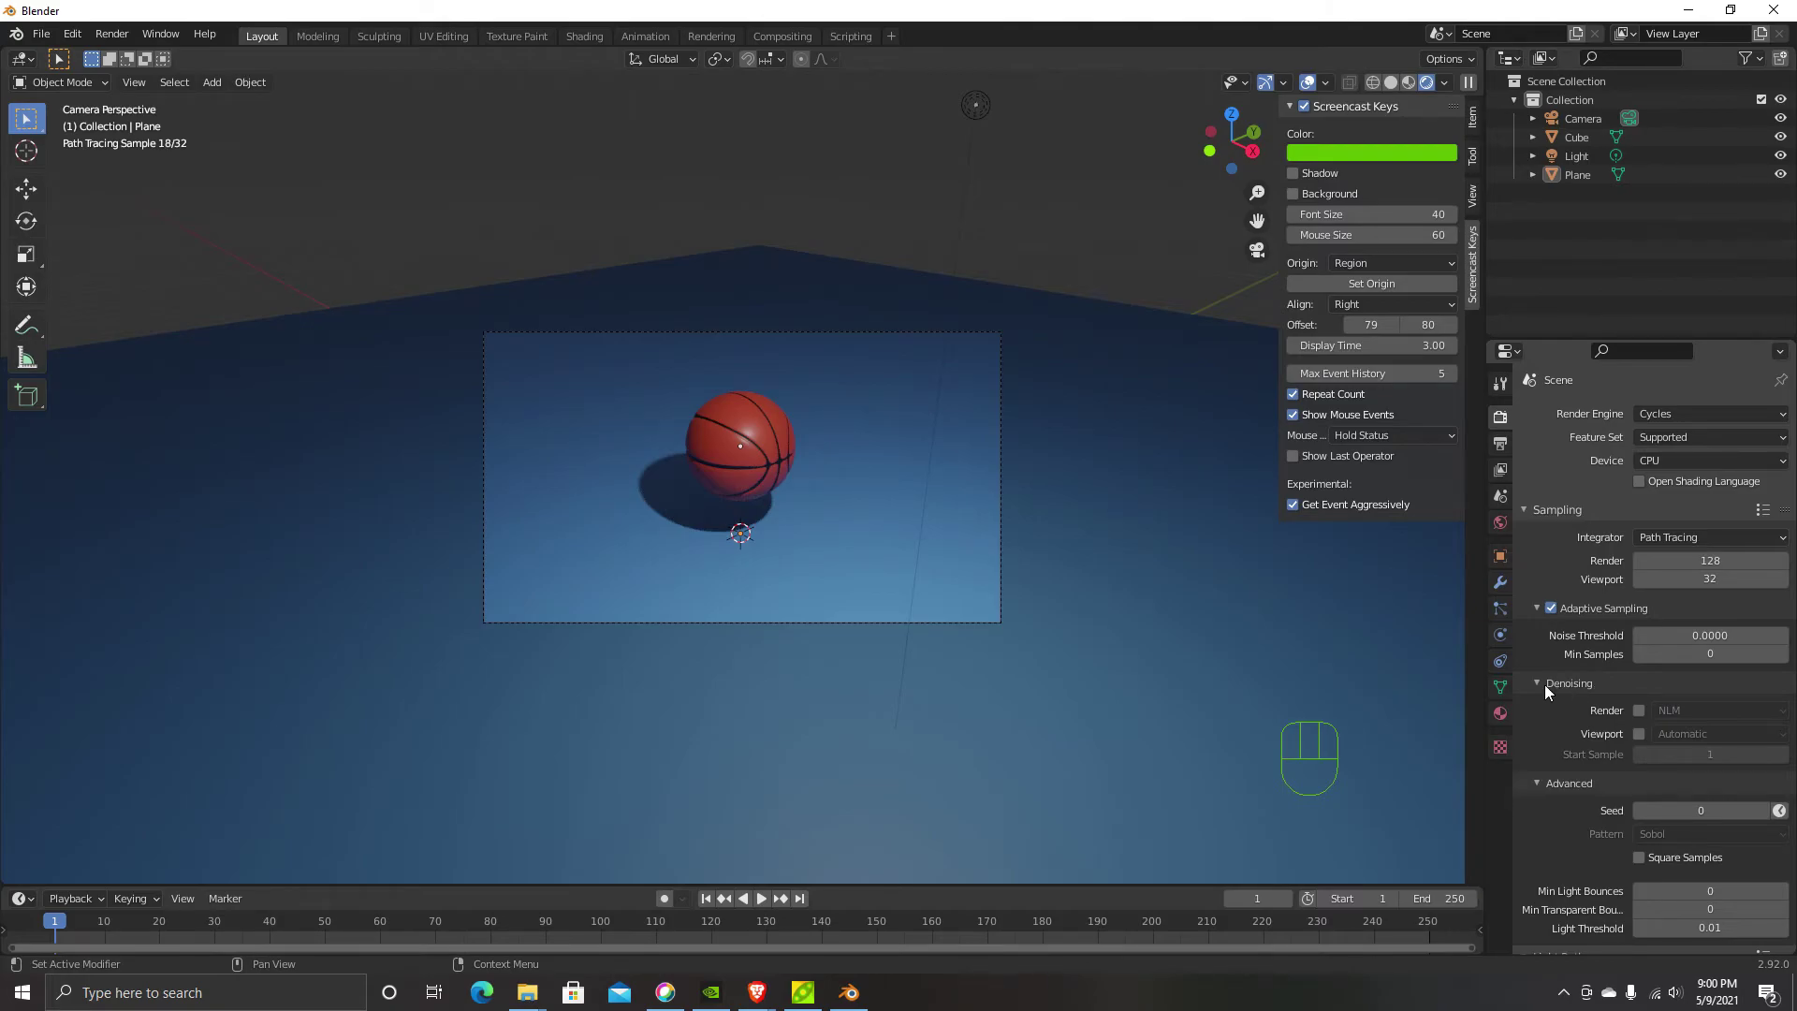
Render the camera view as a still image in the Rendering workspace, and close the render window after inspecting the ball
click(707, 35)
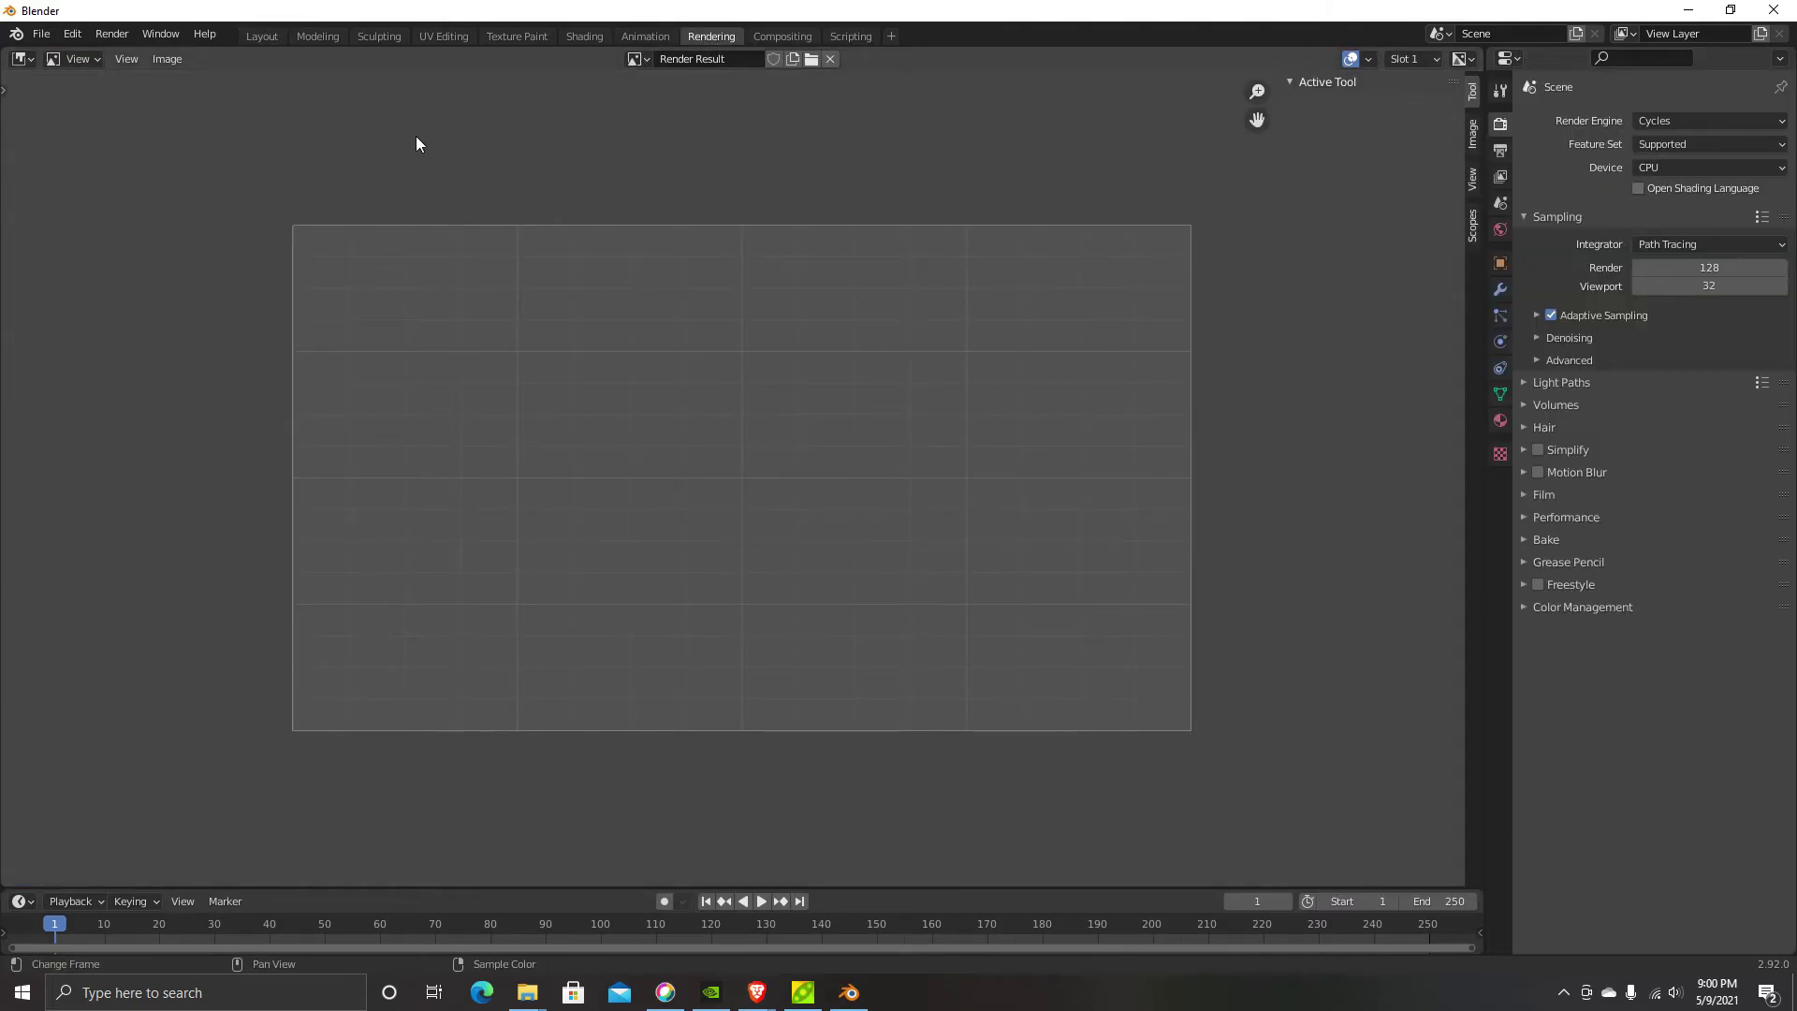
click(167, 59)
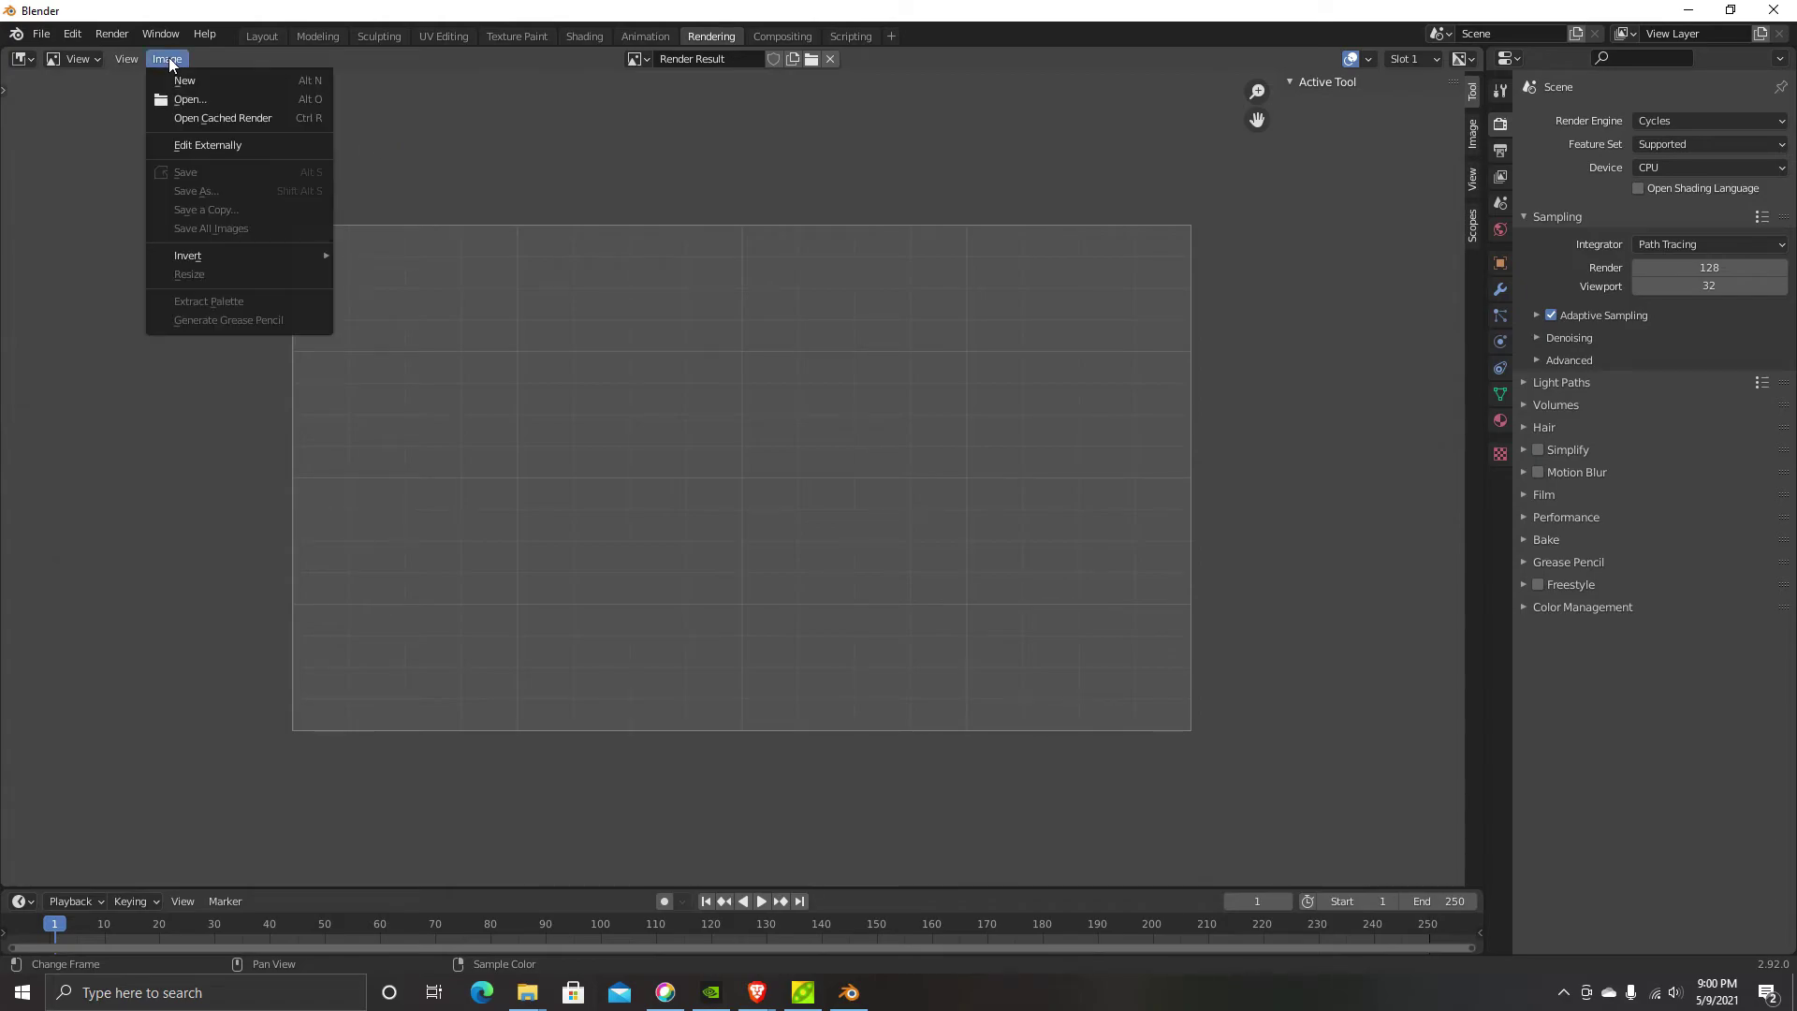
click(168, 58)
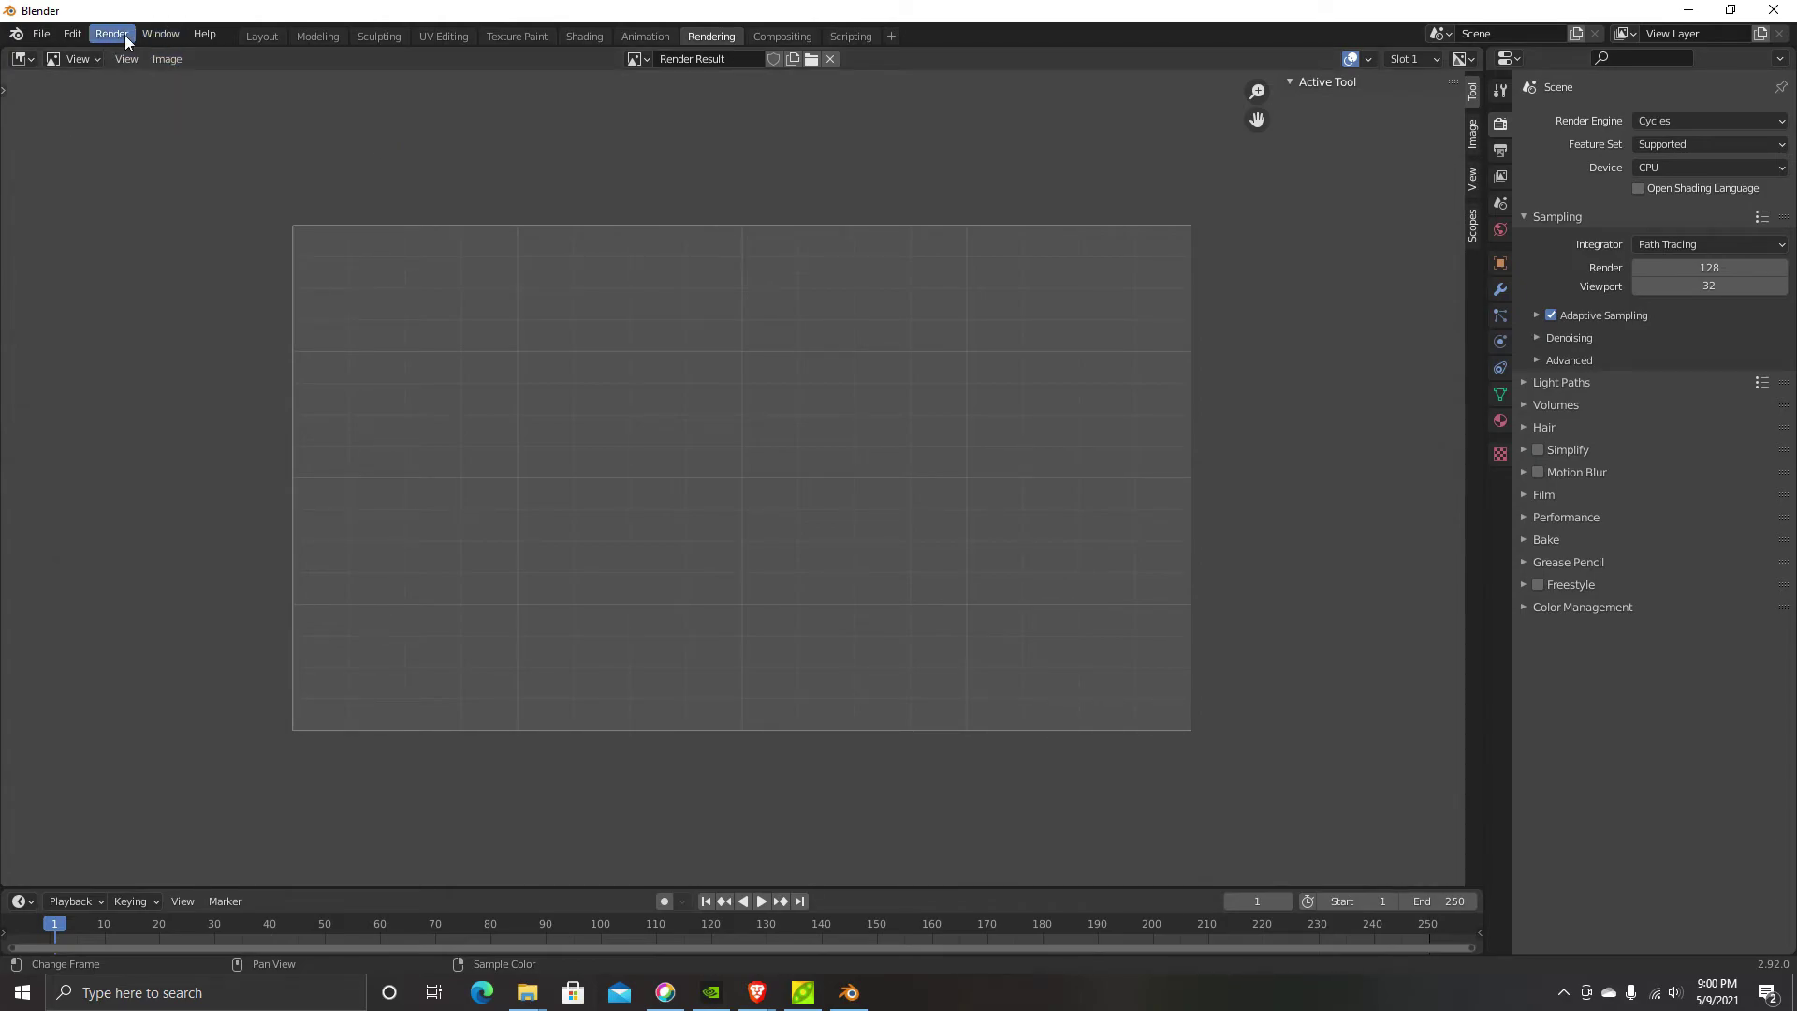
click(113, 34)
click(134, 58)
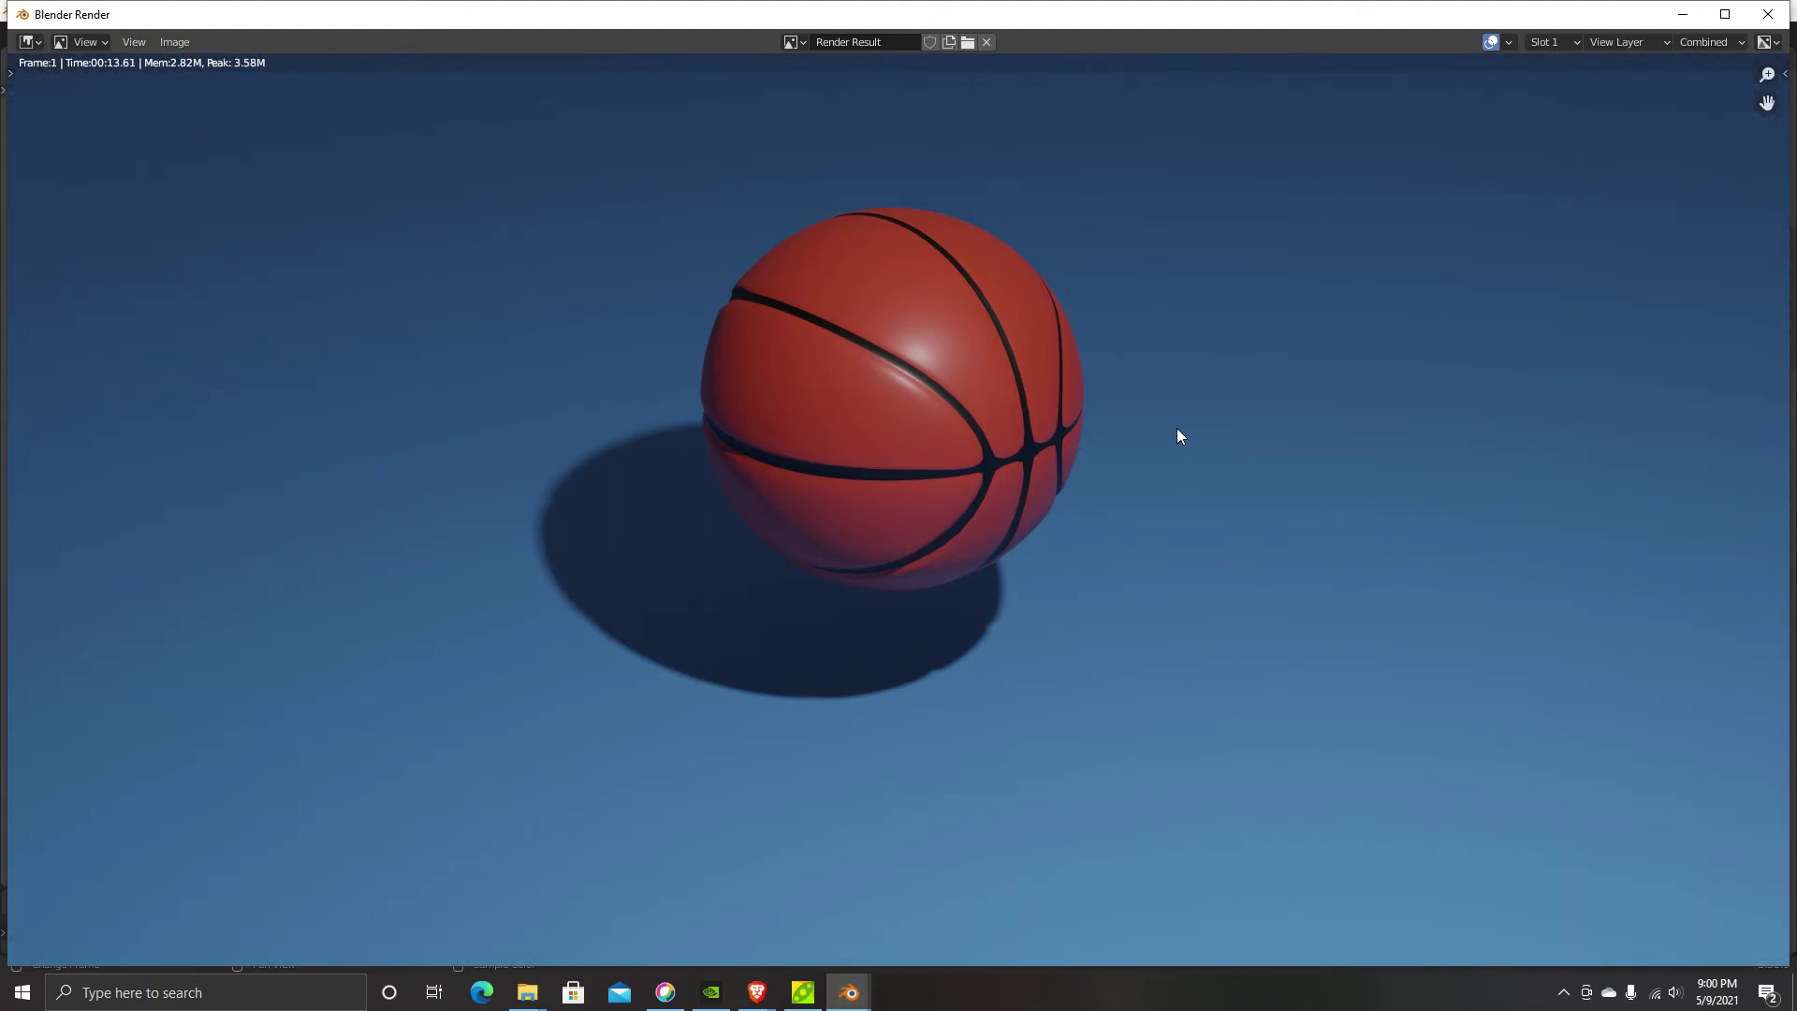
scroll(1086, 423, down, 2)
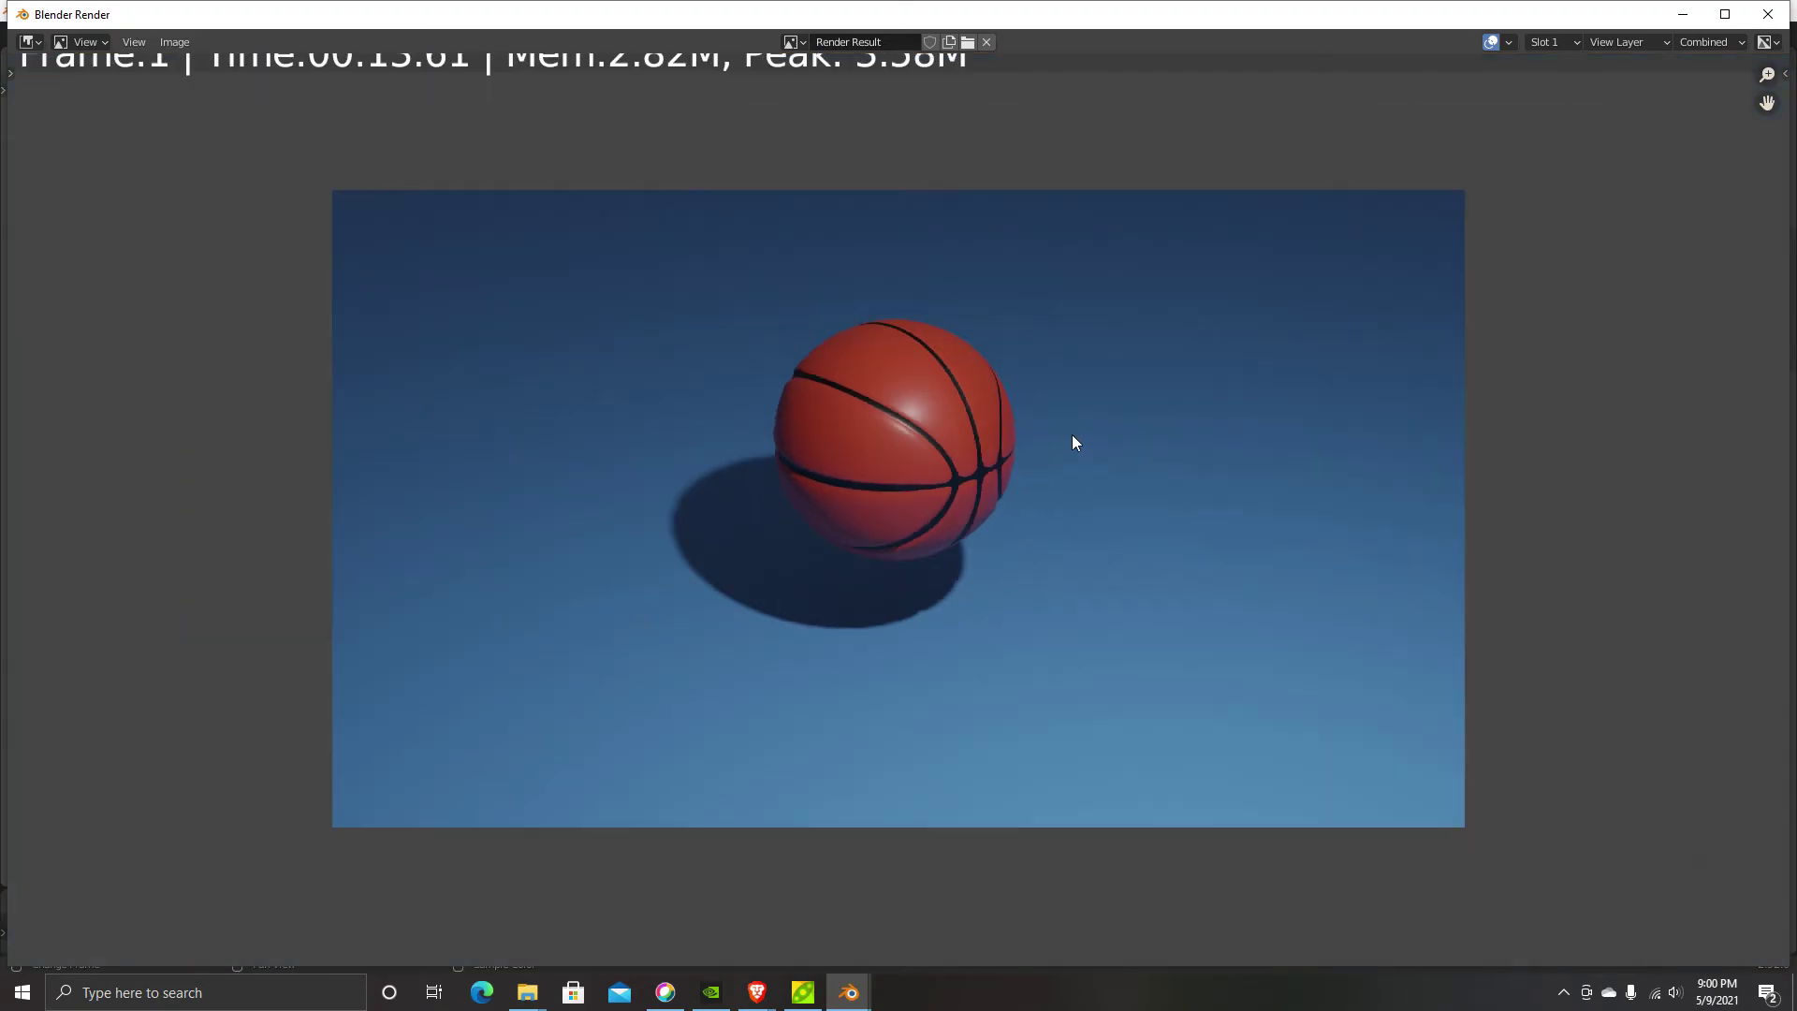
scroll(1053, 441, down, 2)
scroll(1031, 453, up, 2)
scroll(802, 269, up, 1)
scroll(1018, 123, down, 4)
drag(1064, 11, 1792, 28)
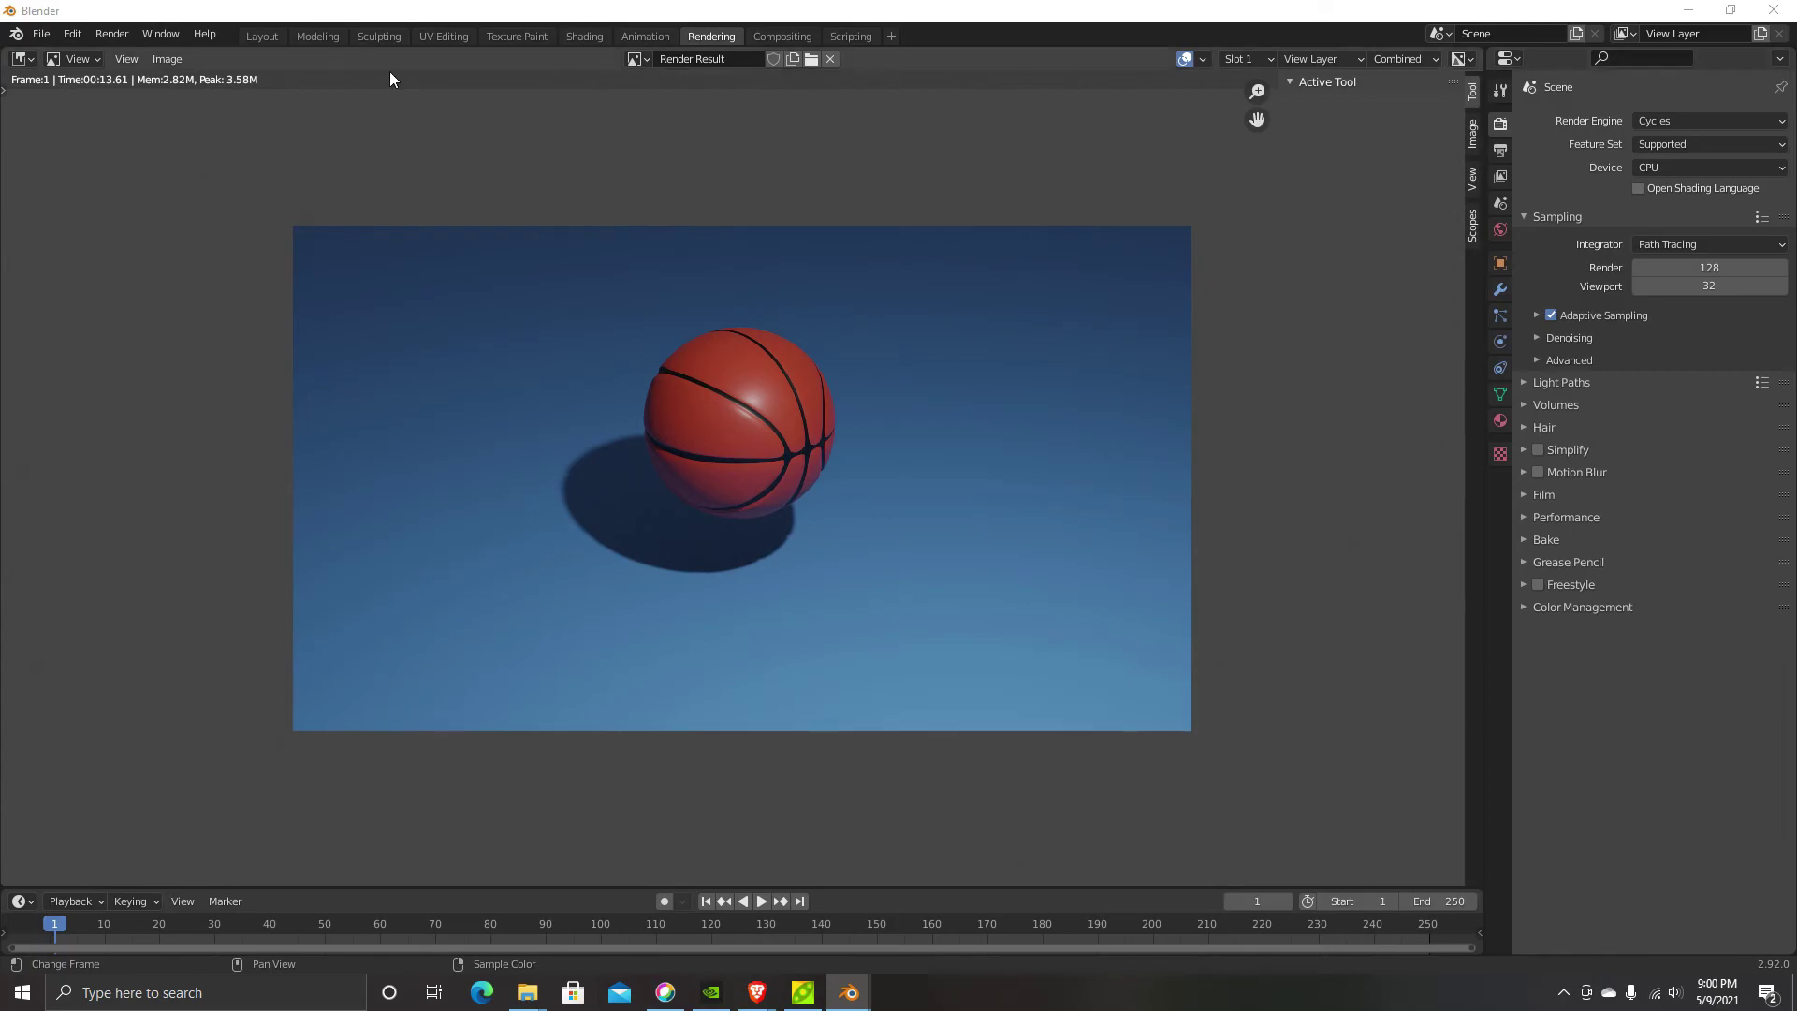
Start saving the rendered image as a file and choose the 02 AIE Estudio folder on drive F as its destination
click(169, 60)
click(197, 191)
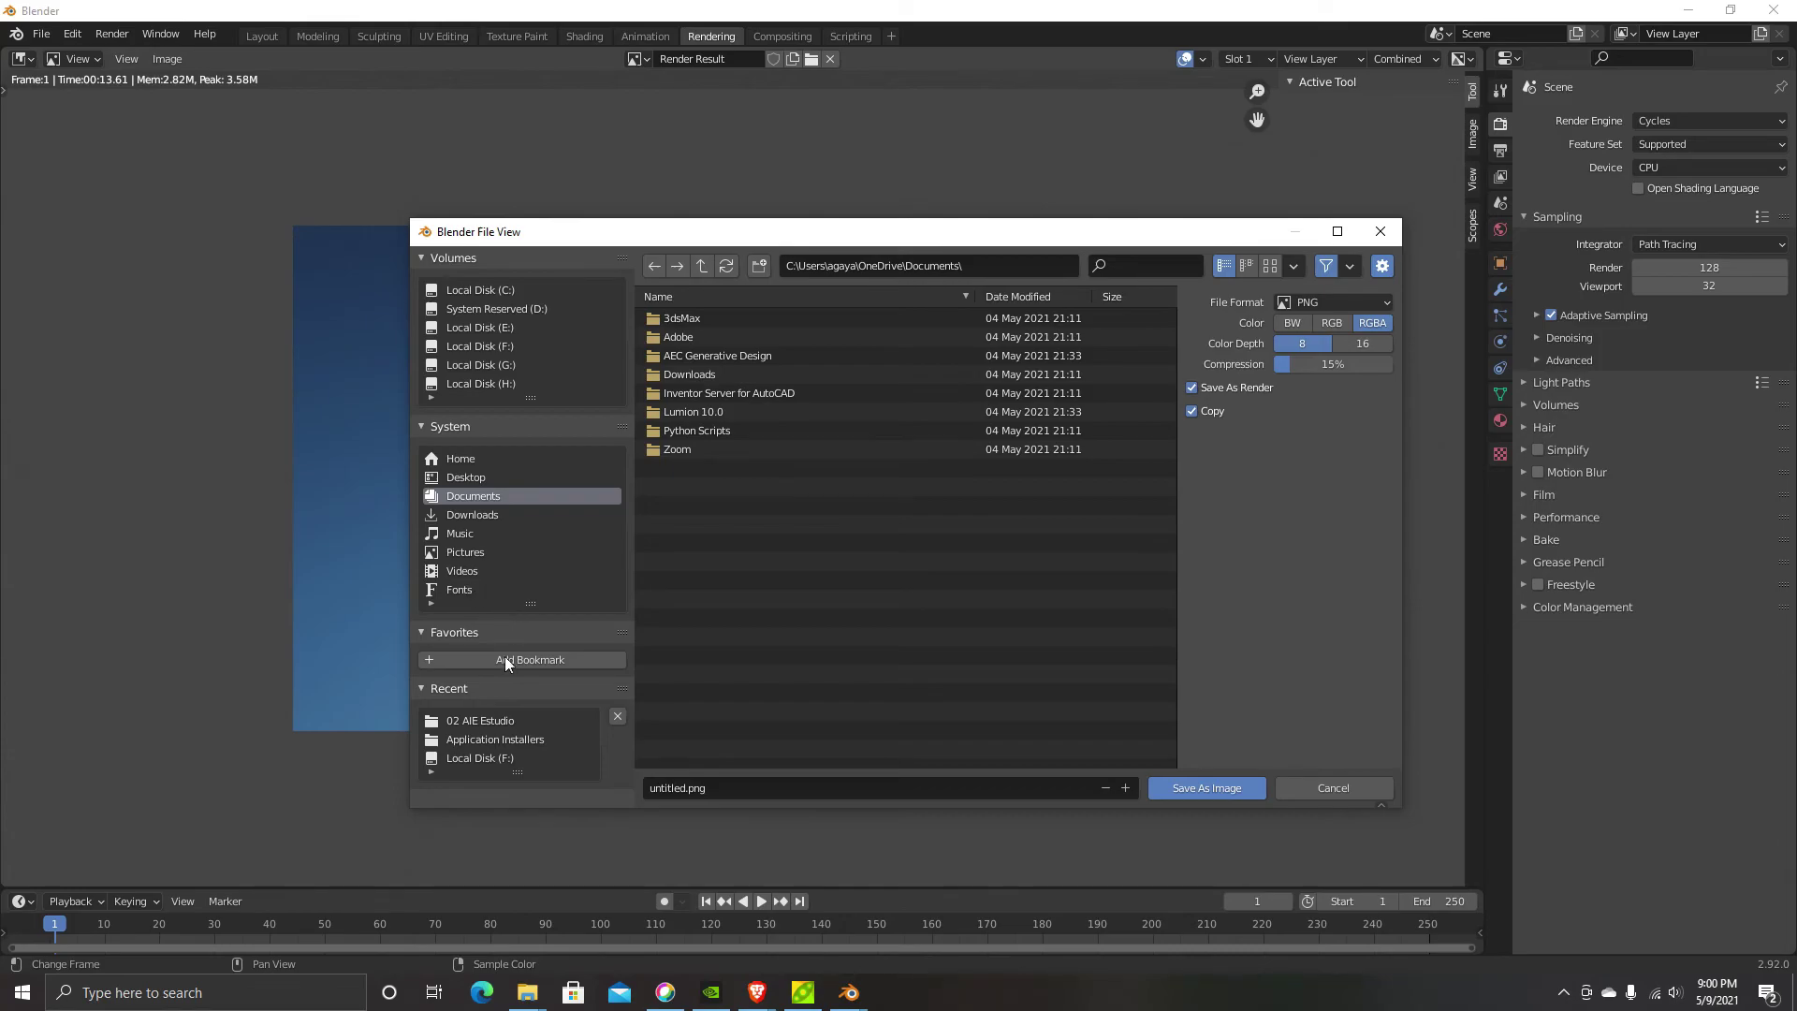
click(493, 758)
double_click(707, 337)
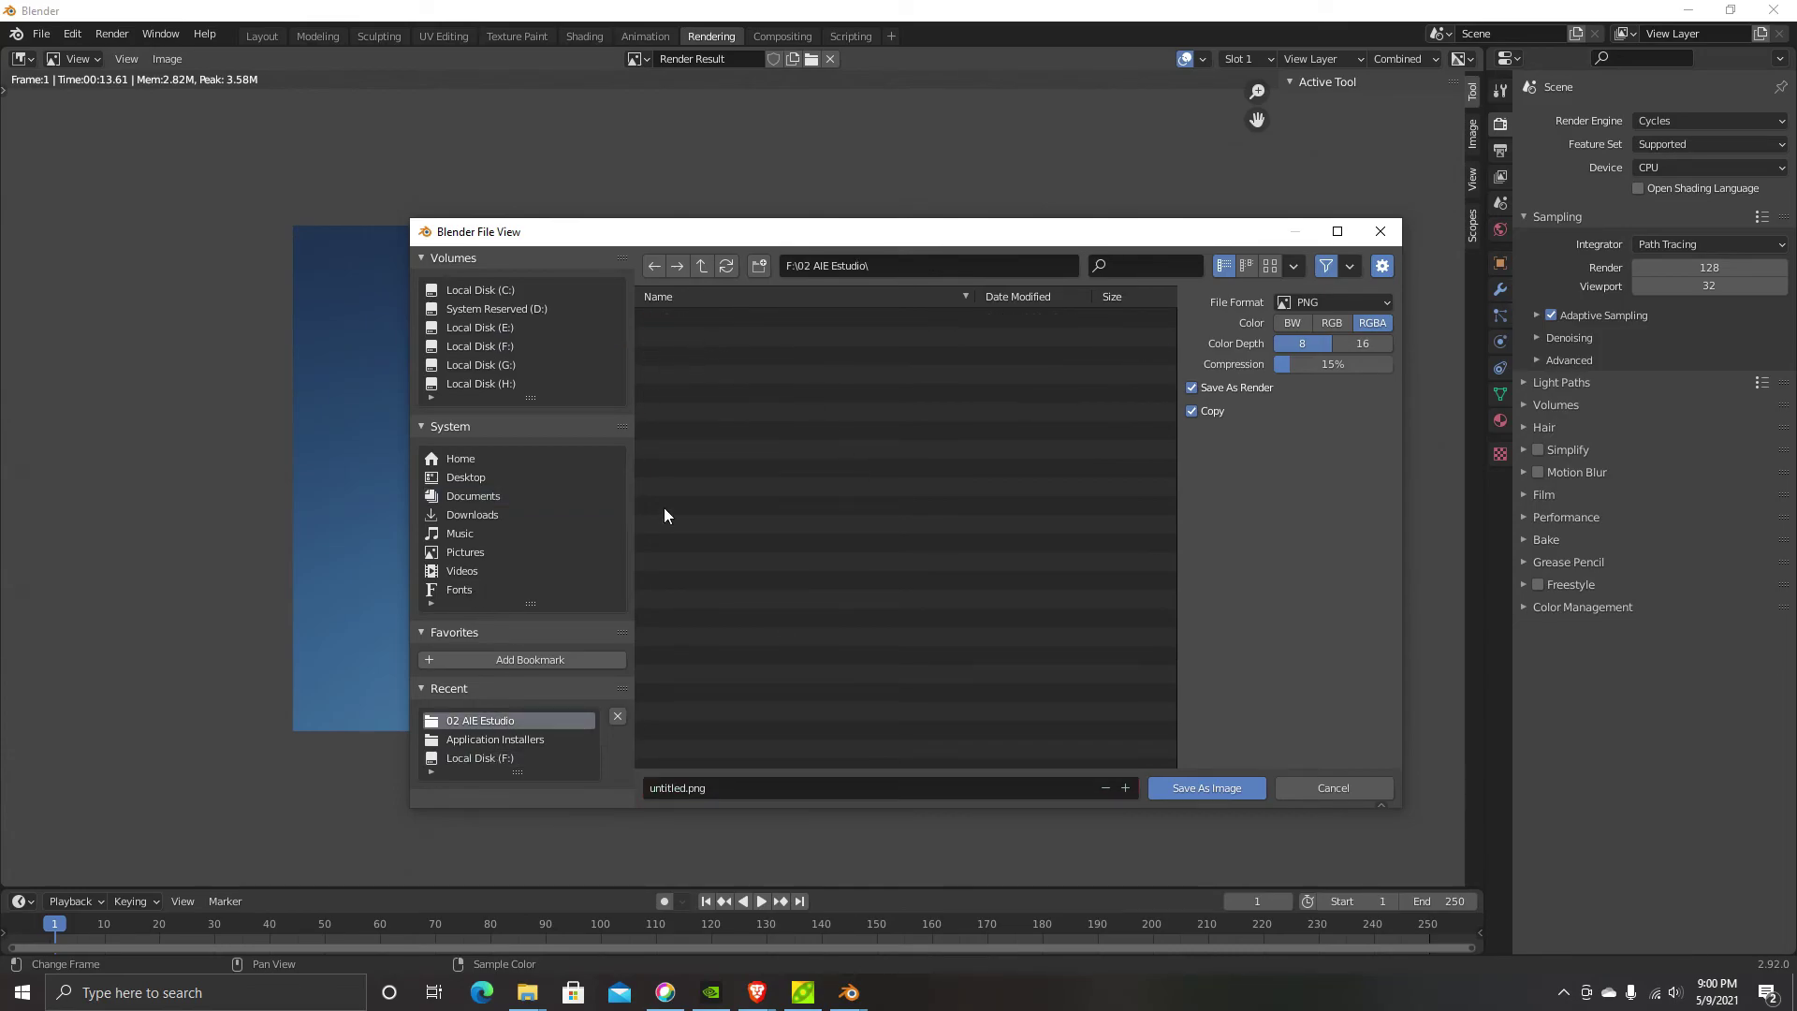
Name the rendered image basketball.png and save it in PNG format
click(755, 795)
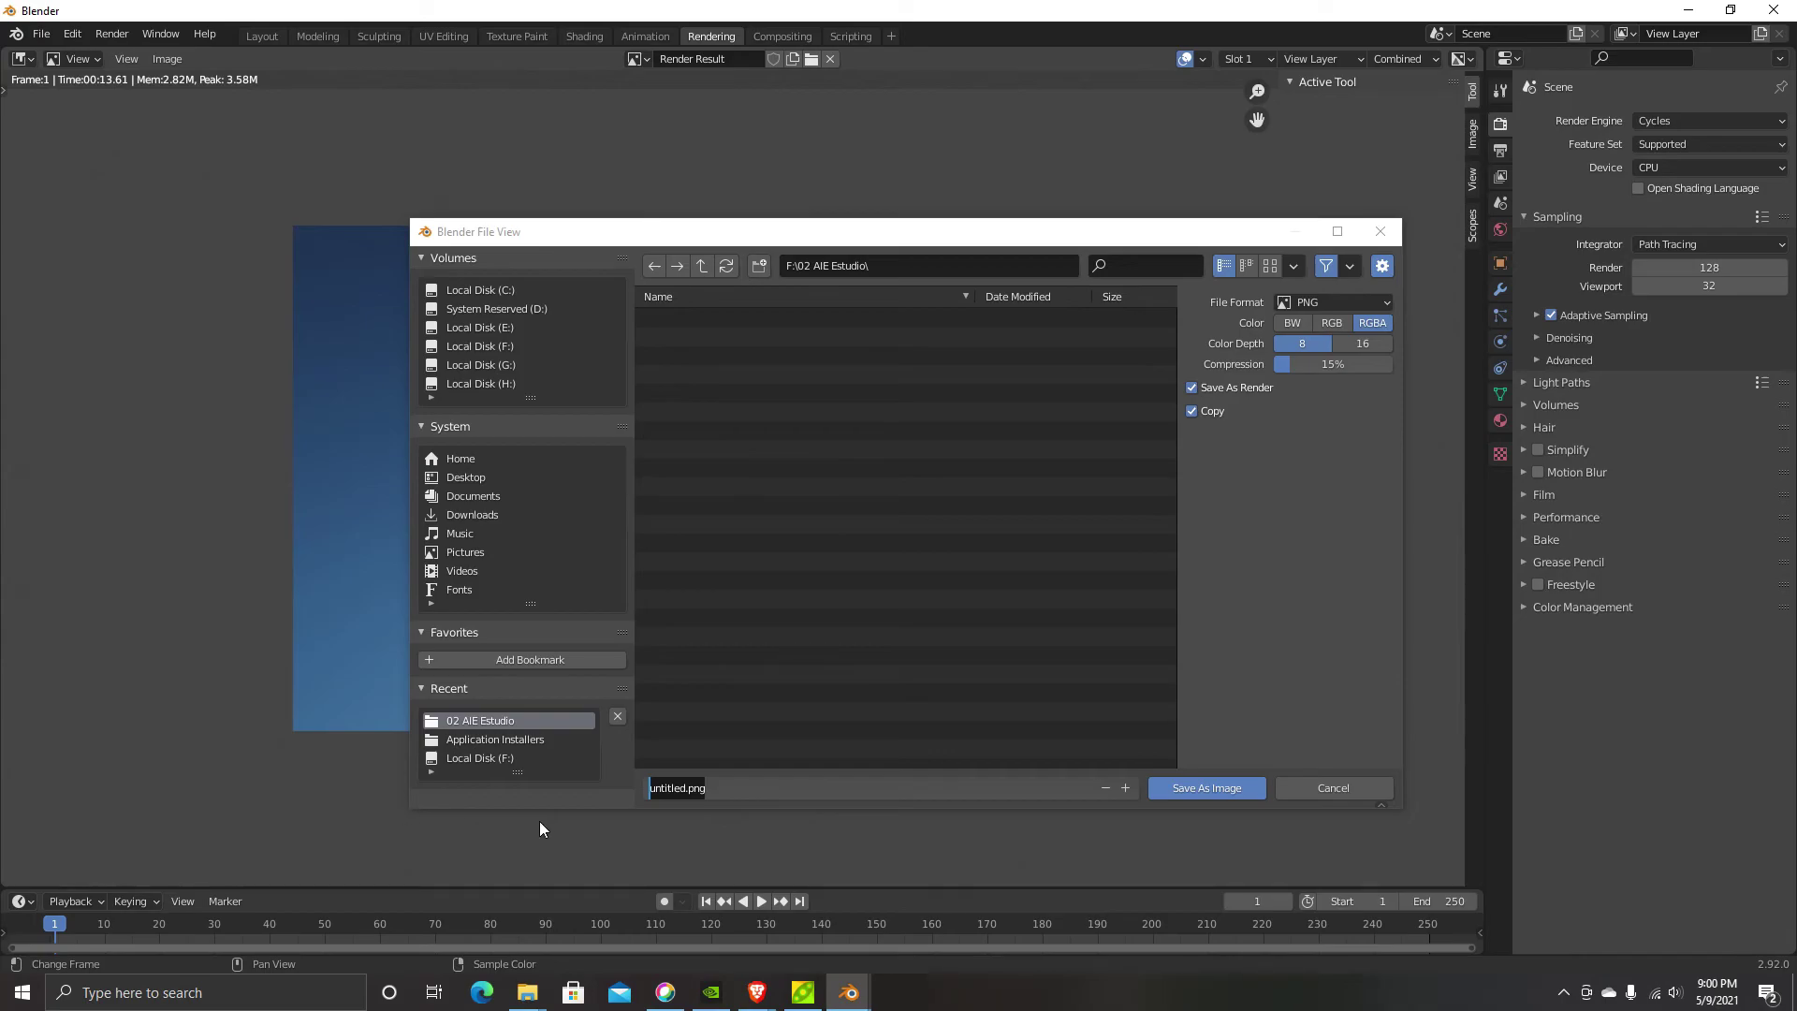
drag(688, 795, 605, 795)
text(b)
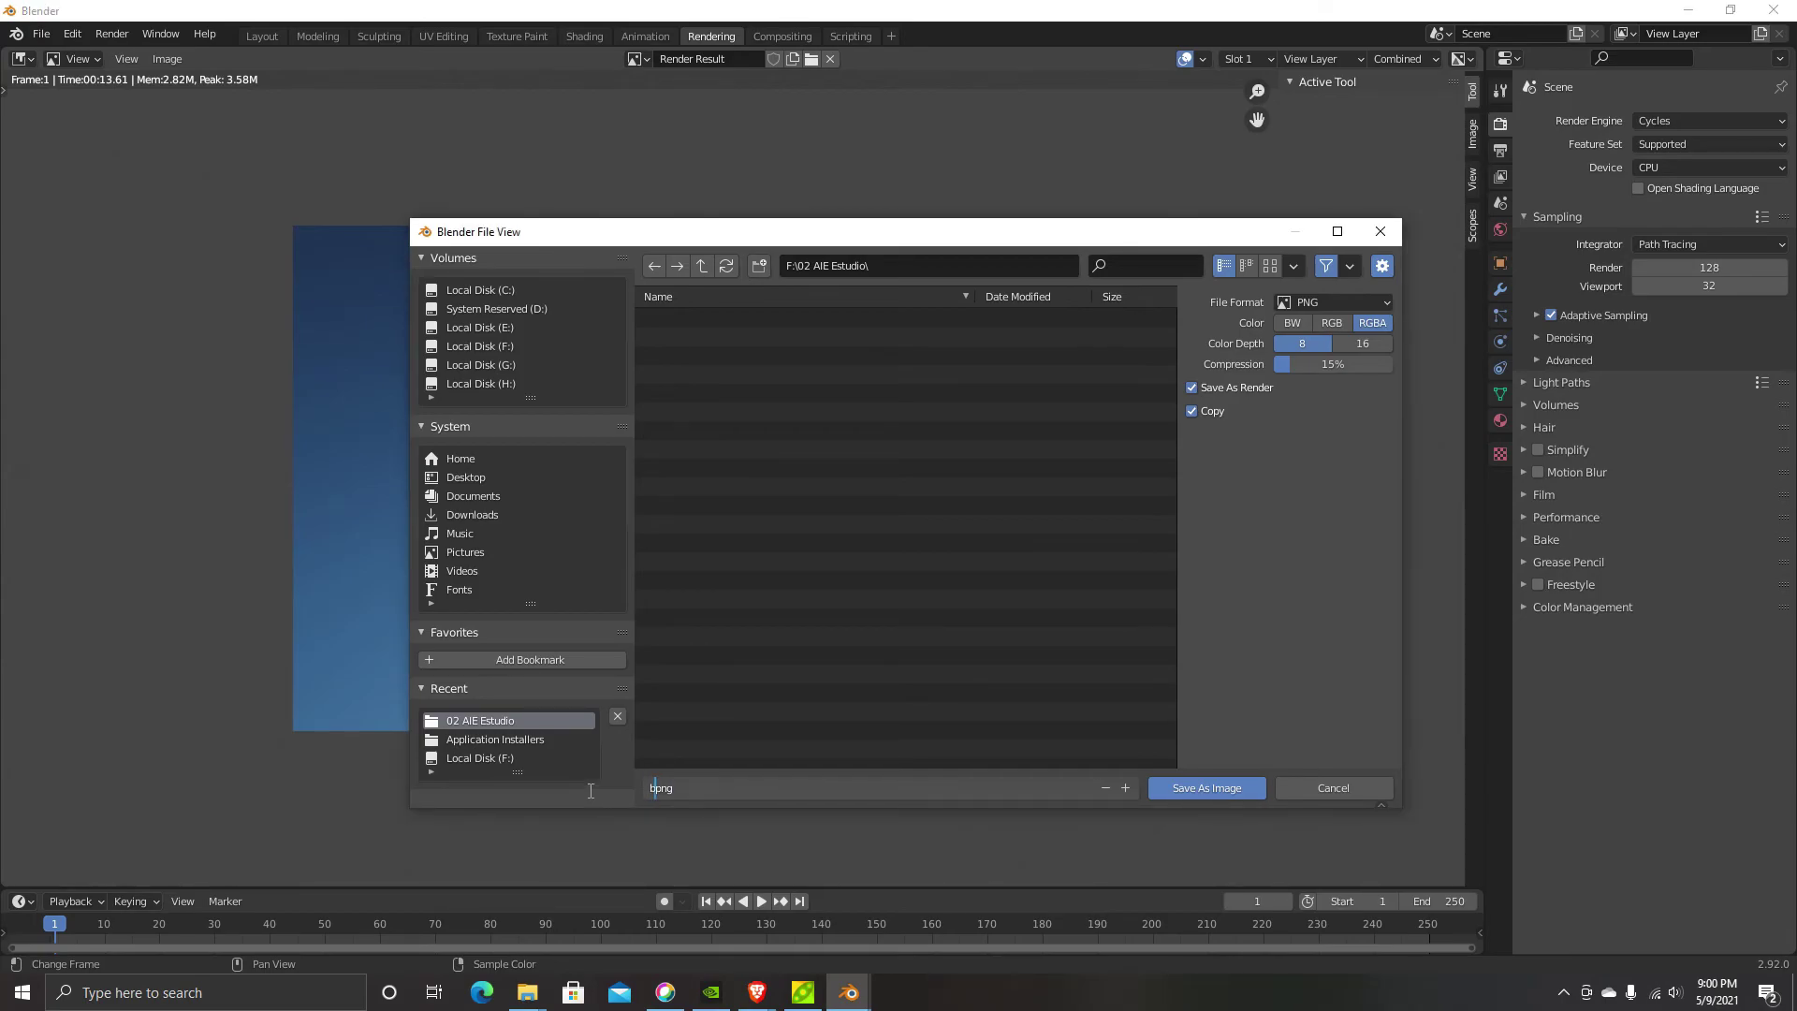
key(BackSpace)
key(BackSpace)
key(BackSpace)
text(asketball)
click(1205, 789)
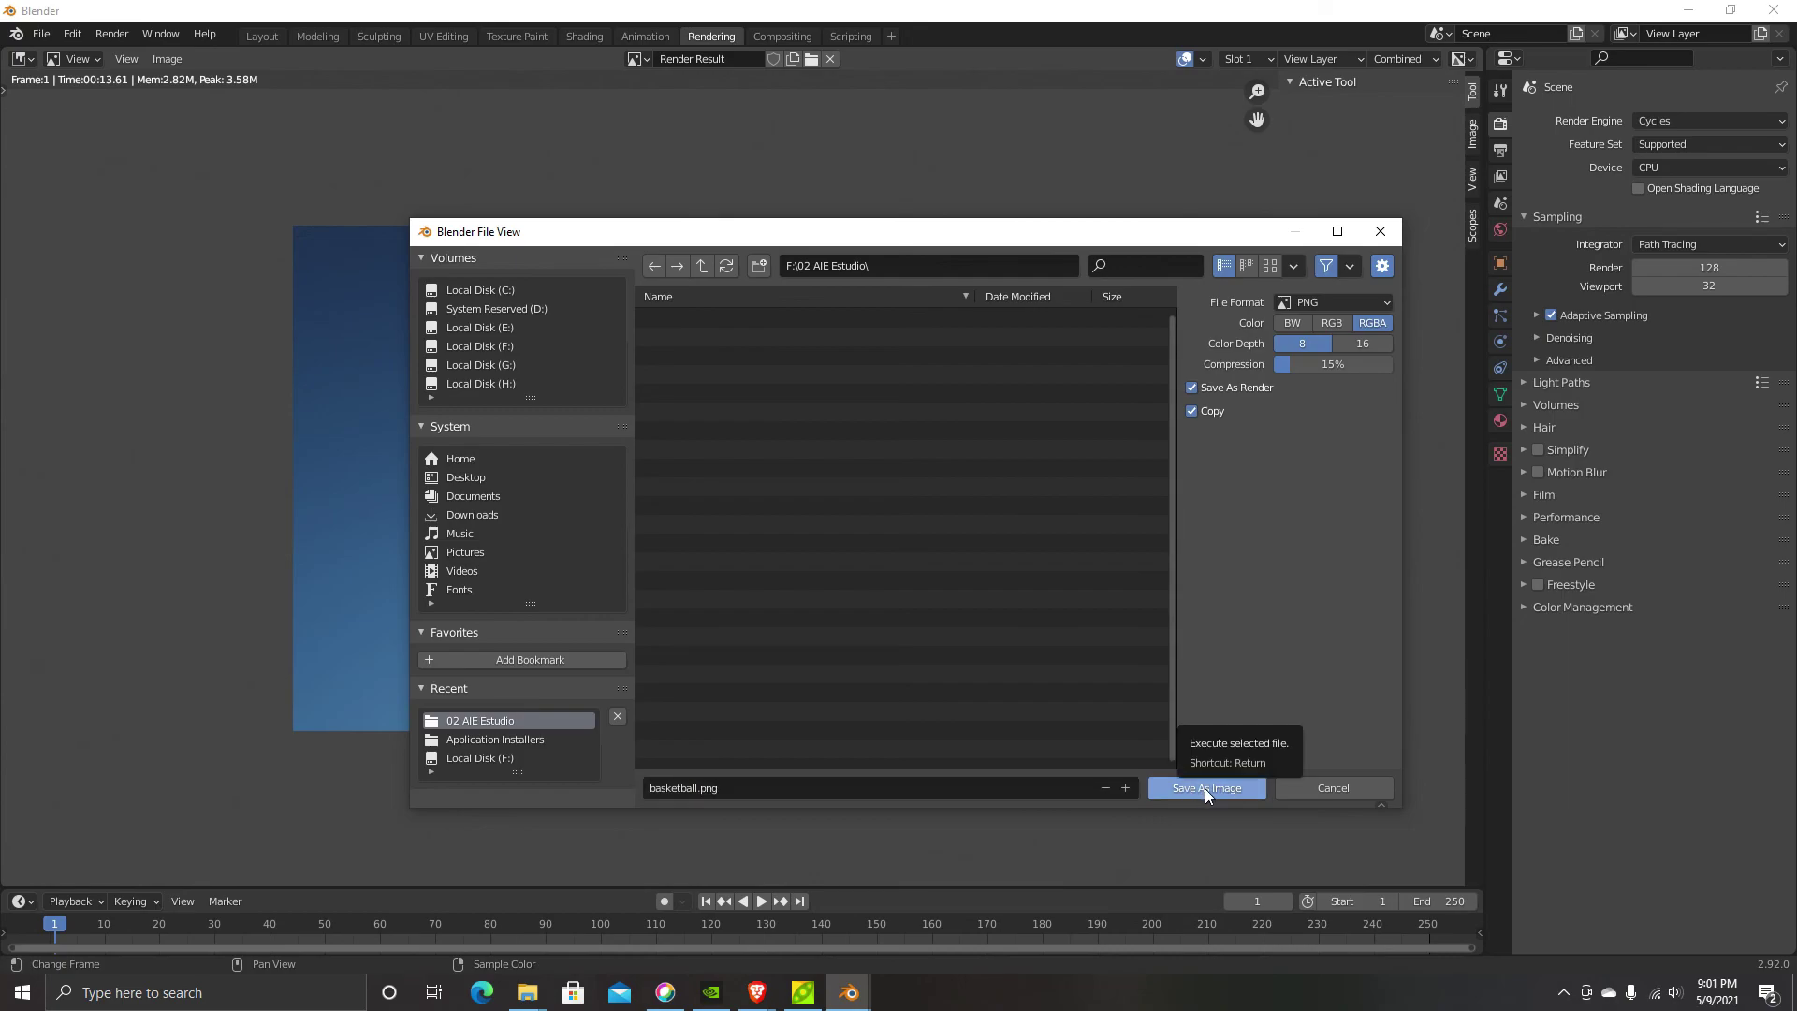
click(1205, 789)
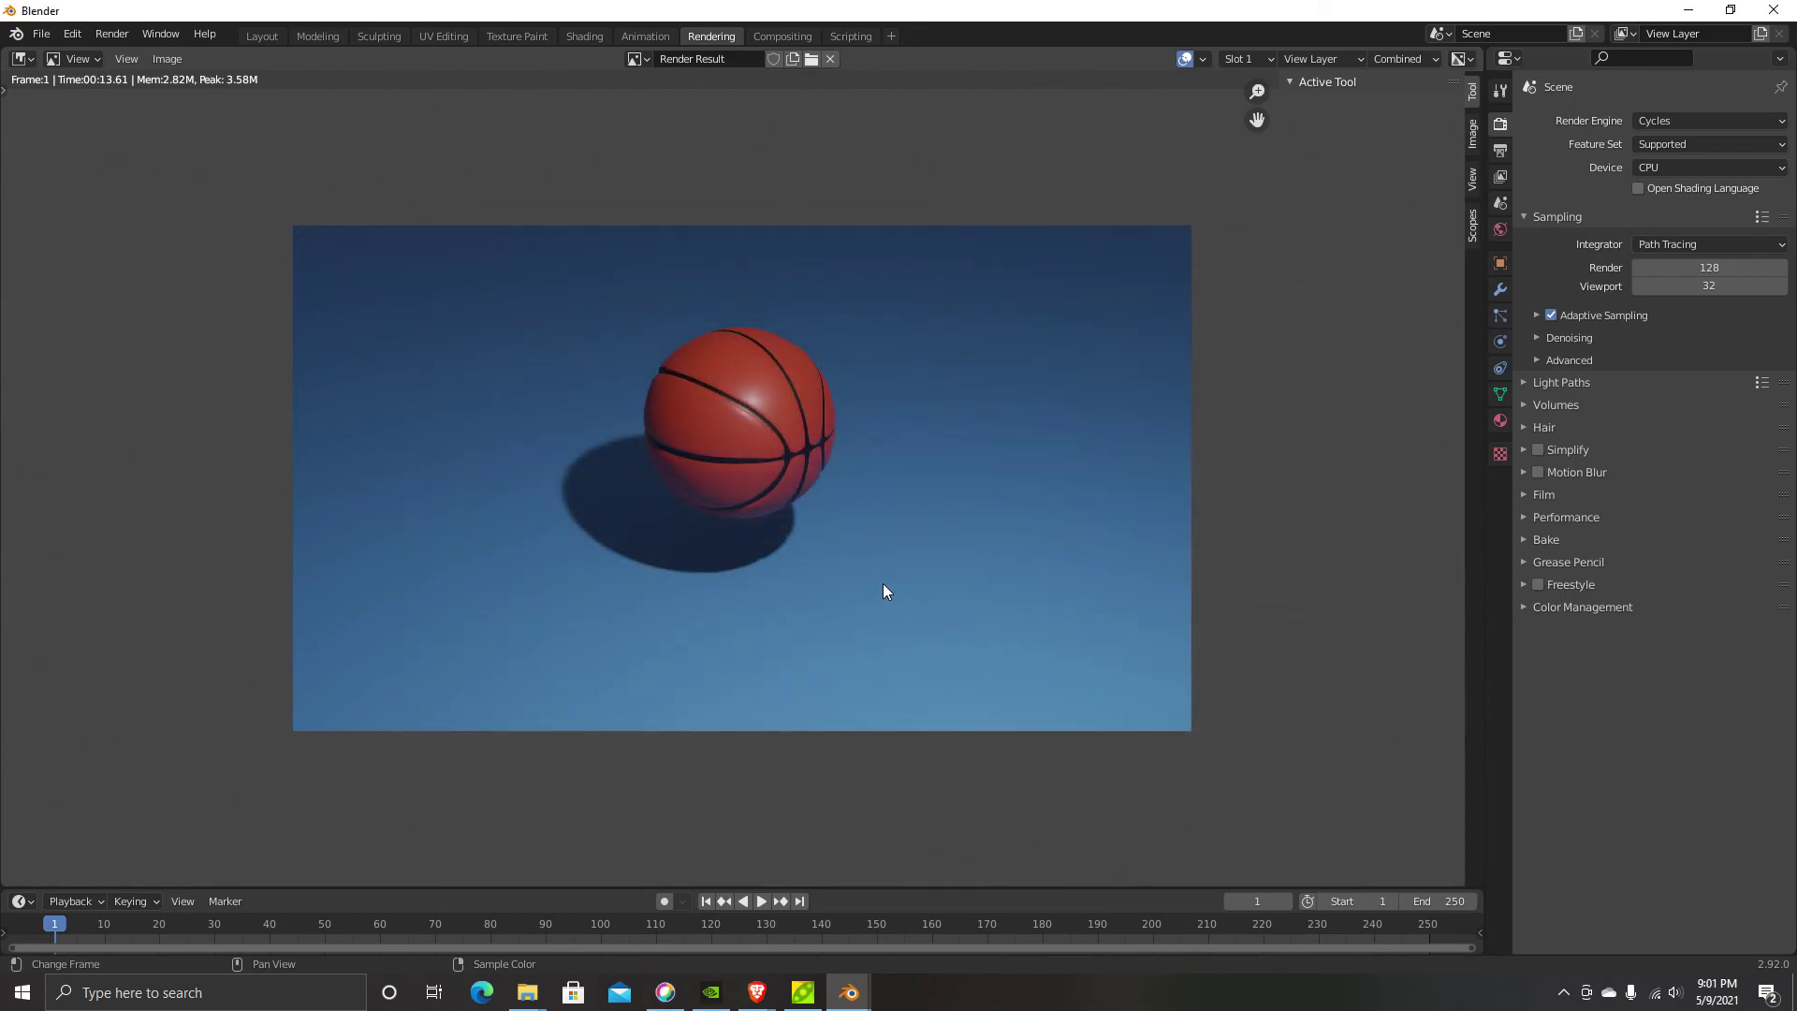